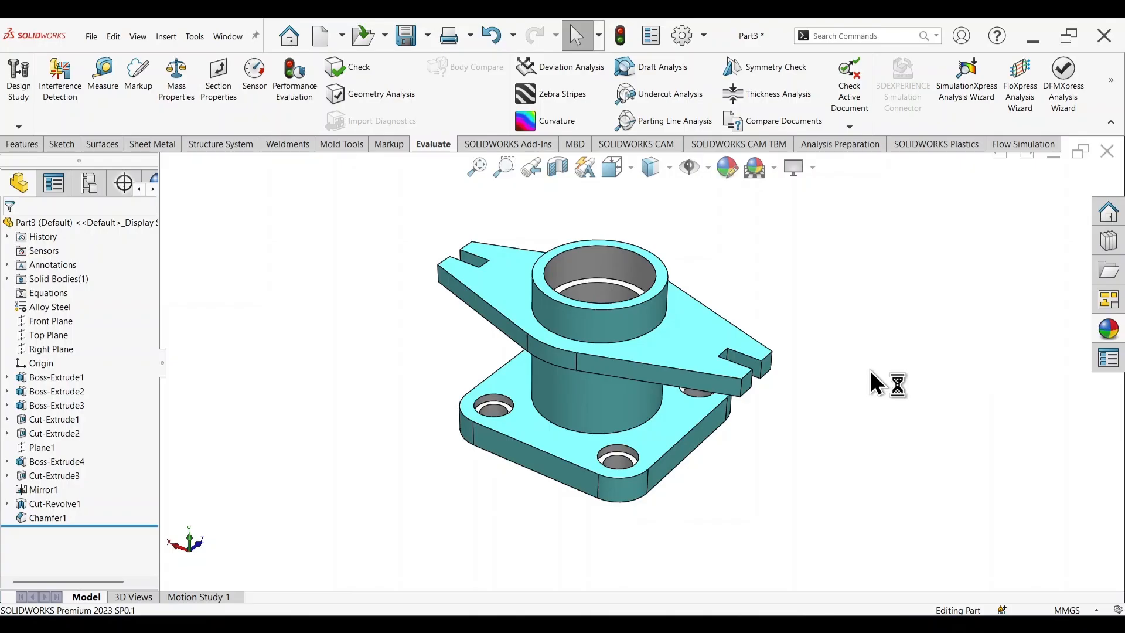
# - Examine the finished flanged shaft support model from a slightly different angle and at several magnifications
pyautogui.moveTo(917, 381); pyautogui.dragTo(908, 414, button='middle')
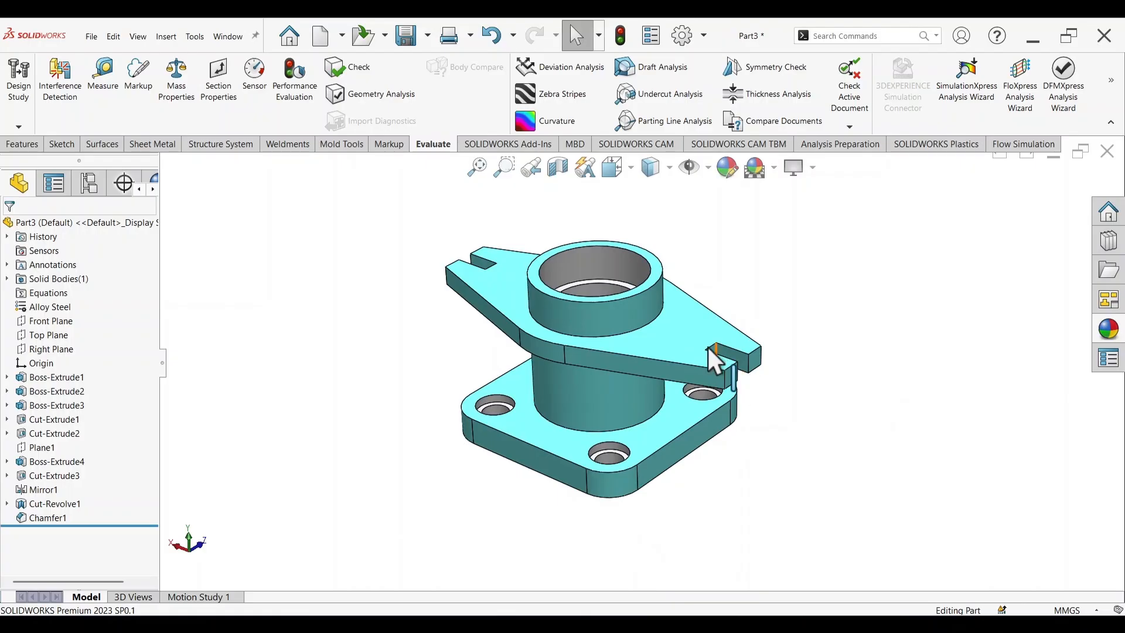
pyautogui.scroll(-3, 709, 352)
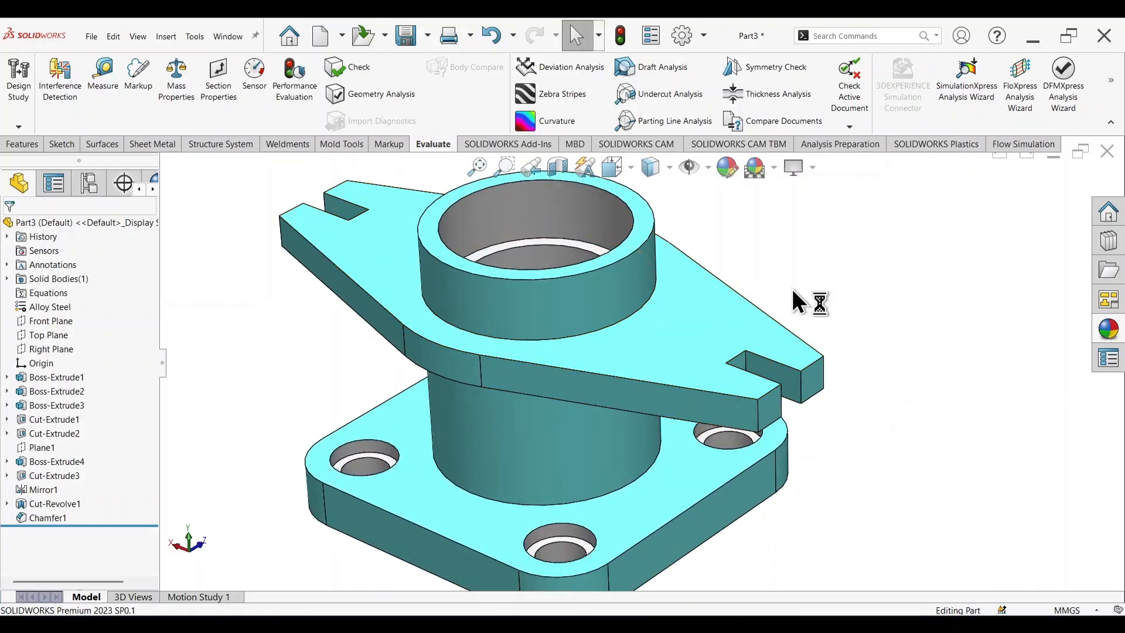
pyautogui.scroll(2, 856, 343)
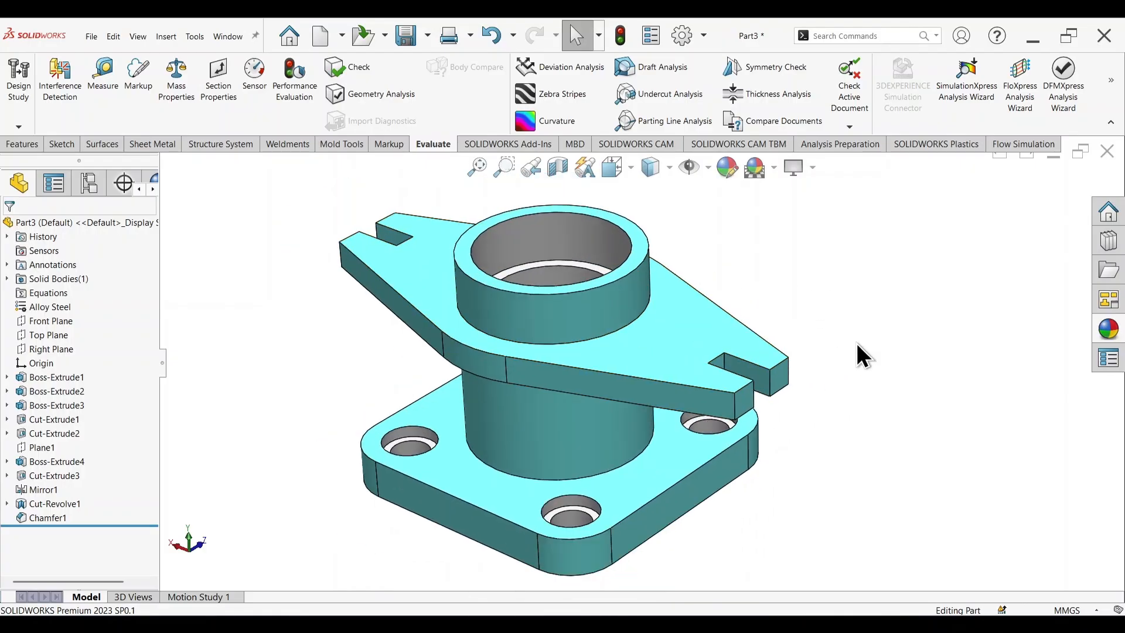
pyautogui.scroll(1, 843, 354)
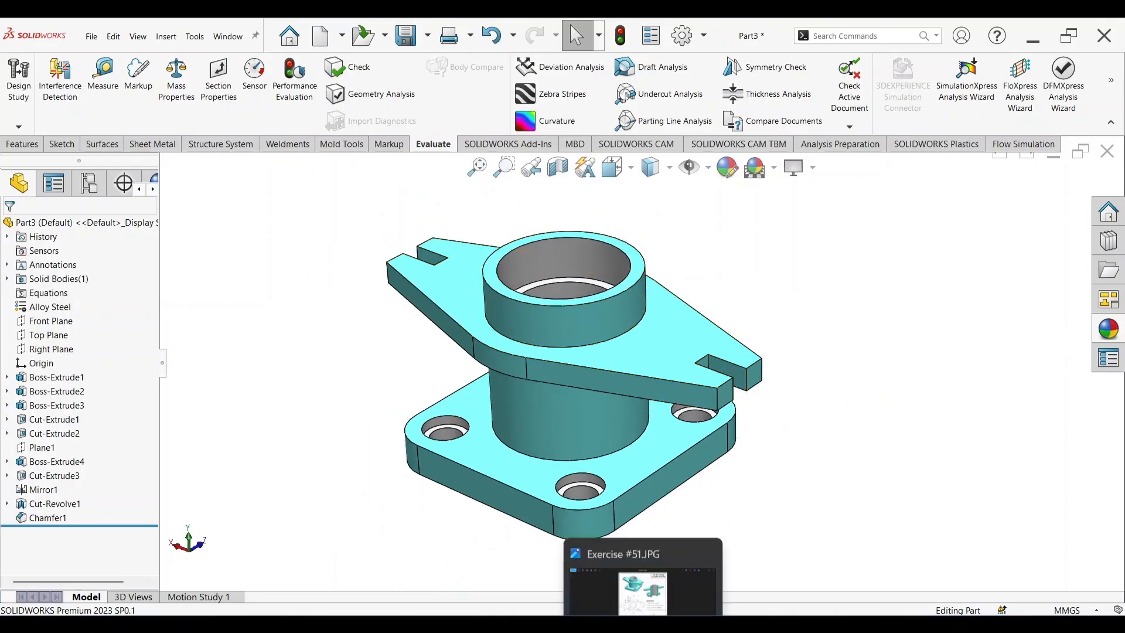
# - Switch to the Exercise #51.JPG drawing in Photos and look over its pictorial, plan and side views
pyautogui.click(643, 622)
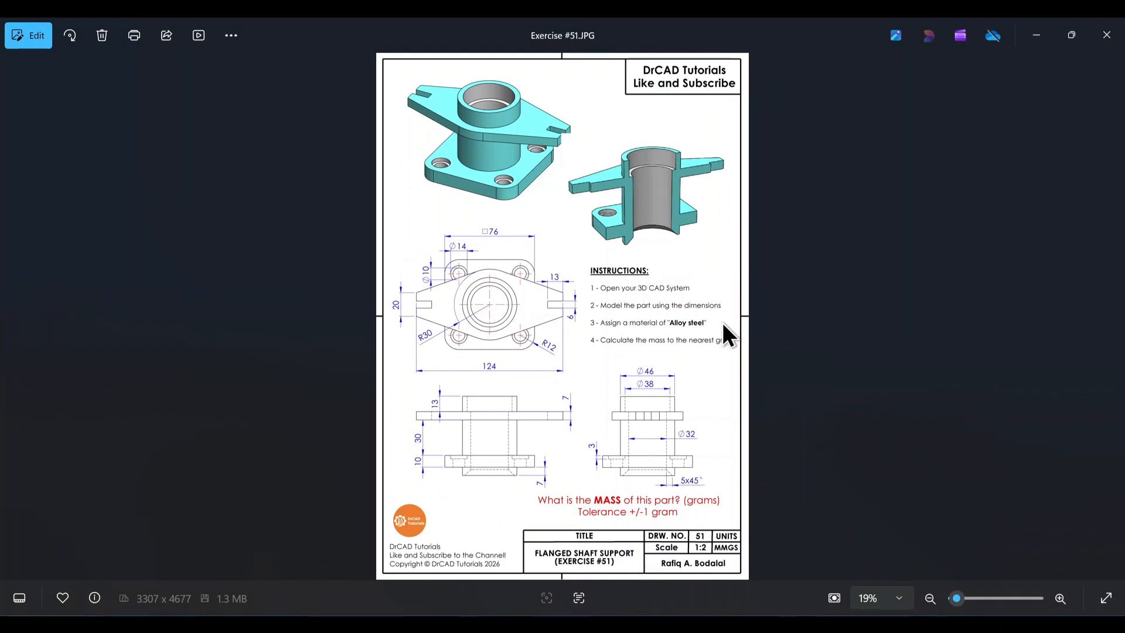
pyautogui.scroll(3, 761, 410)
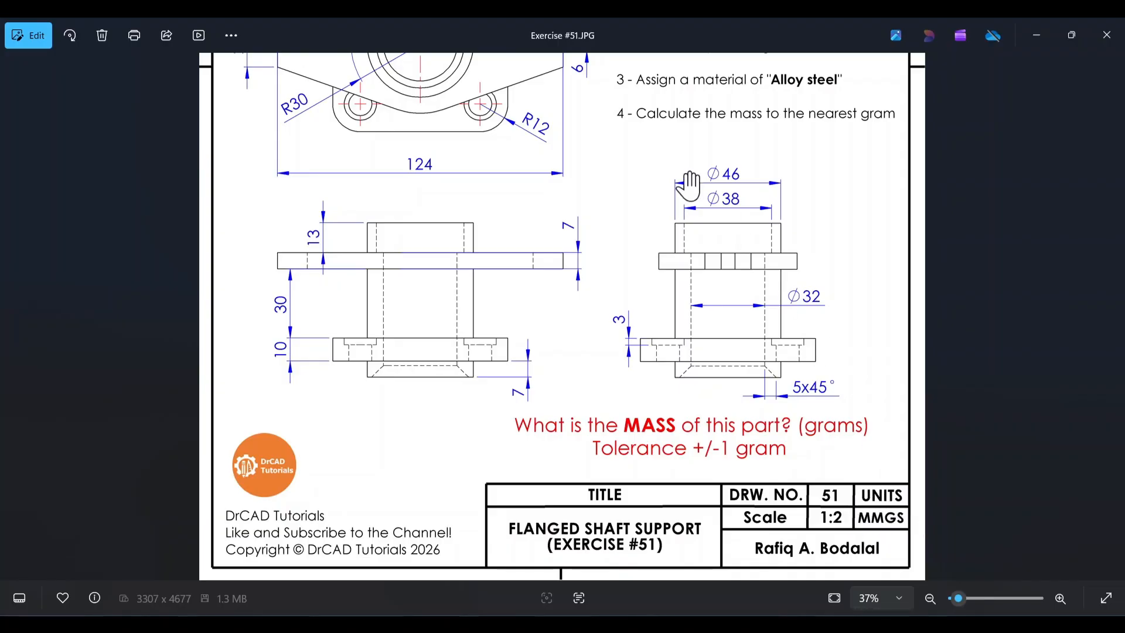
pyautogui.moveTo(689, 186); pyautogui.dragTo(645, 268)
pyautogui.scroll(-3, 643, 267)
pyautogui.scroll(2, 489, 166)
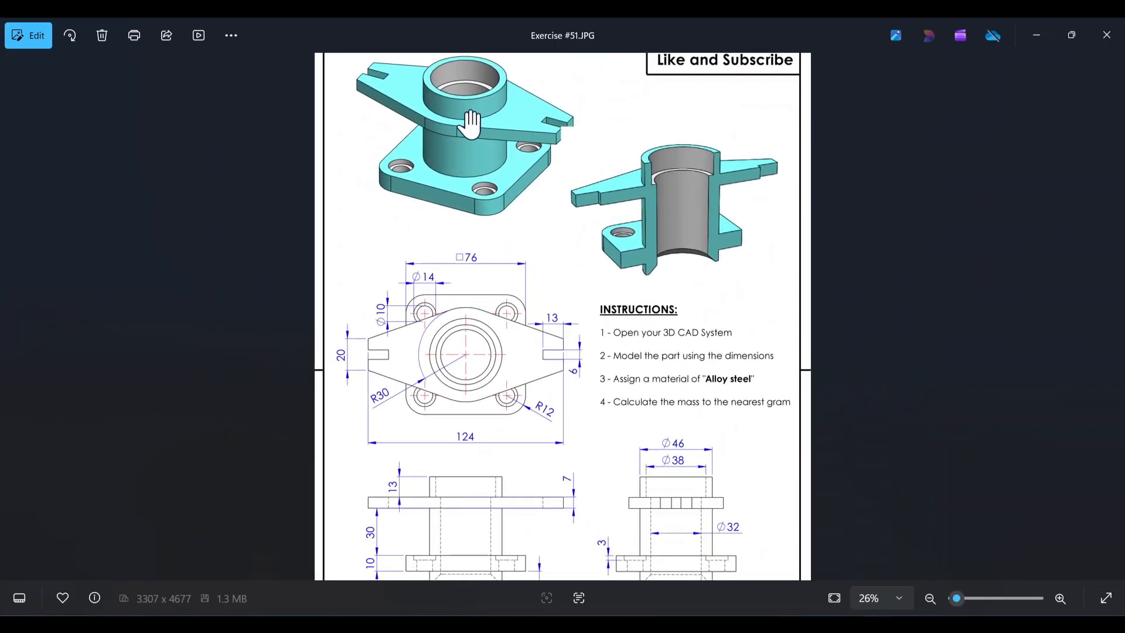
pyautogui.scroll(2, 708, 208)
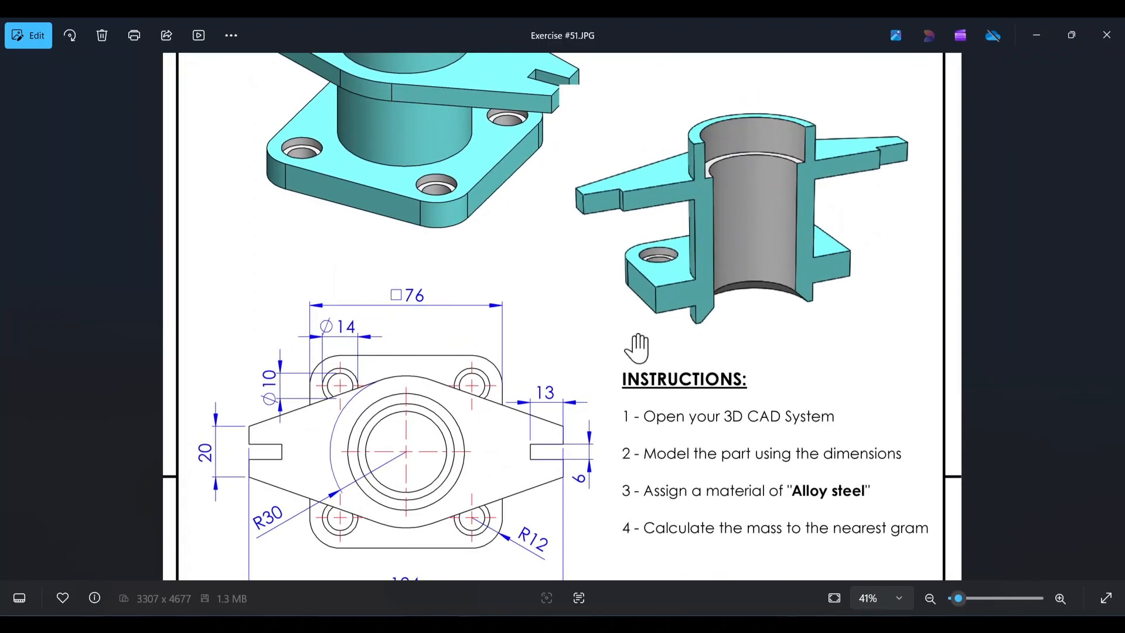
pyautogui.scroll(-3, 637, 349)
pyautogui.scroll(2, 499, 321)
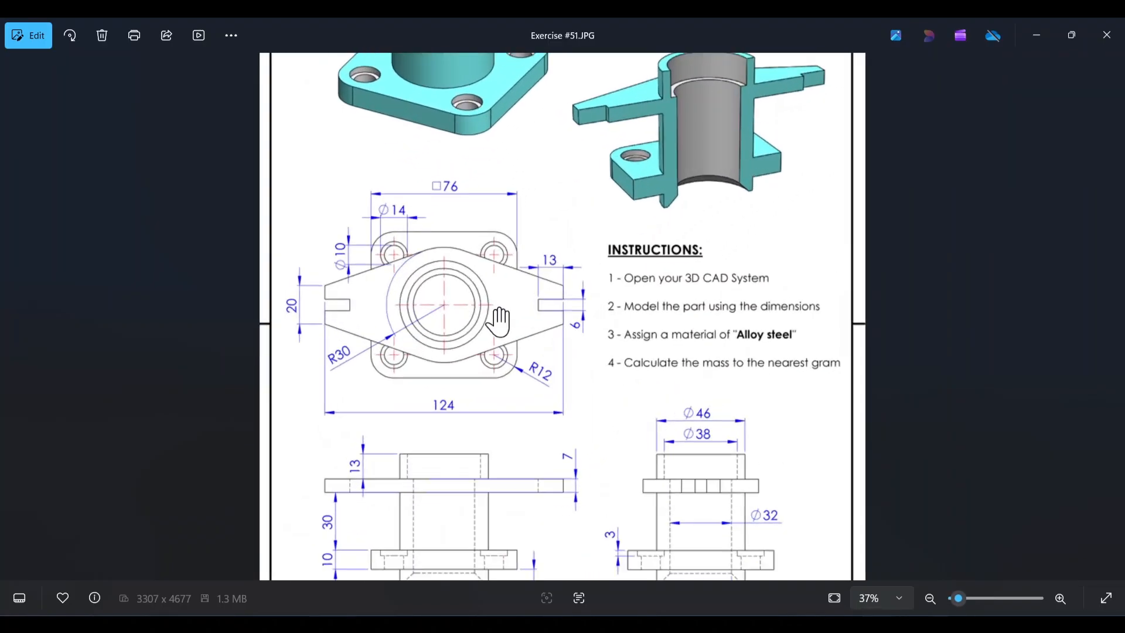
pyautogui.moveTo(467, 457); pyautogui.dragTo(443, 349)
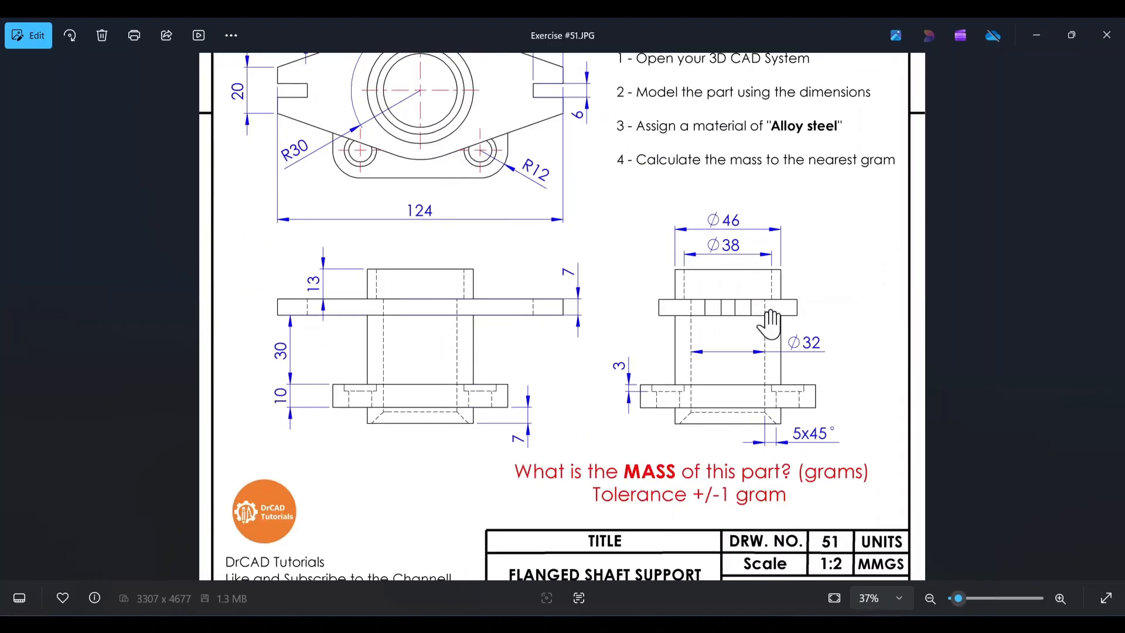
pyautogui.scroll(2, 618, 234)
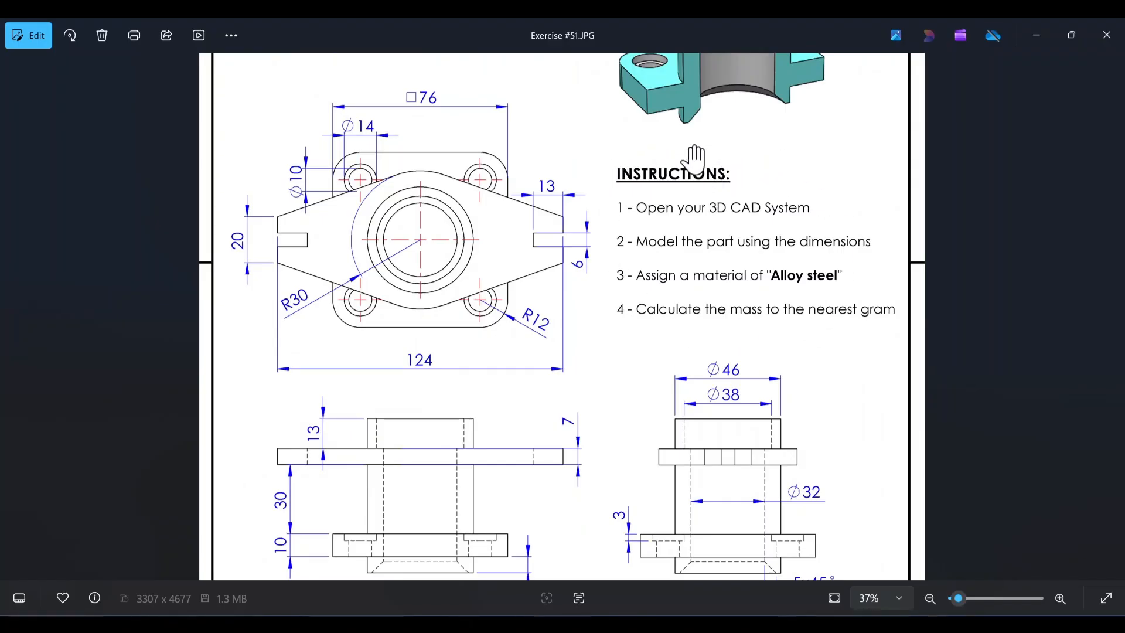
# - Read the drawing's instructions on modelling, material and mass calculation, along with the mass question and its tolerance
pyautogui.scroll(-1, 696, 316)
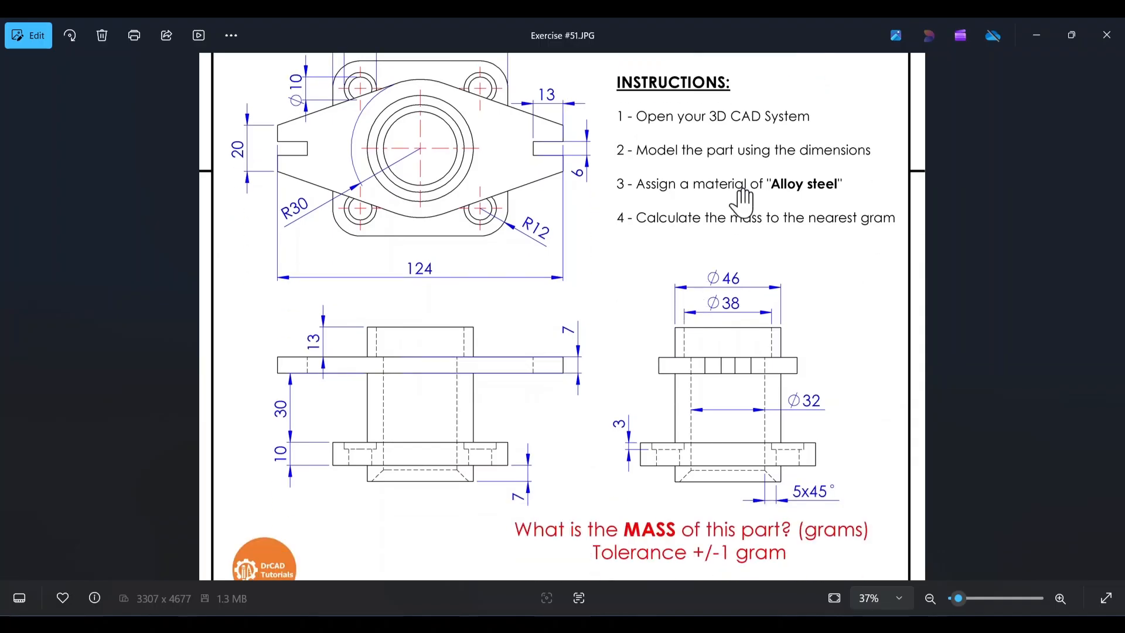
pyautogui.keyDown('ctrl'); pyautogui.scroll(3, 743, 202); pyautogui.keyUp('ctrl')
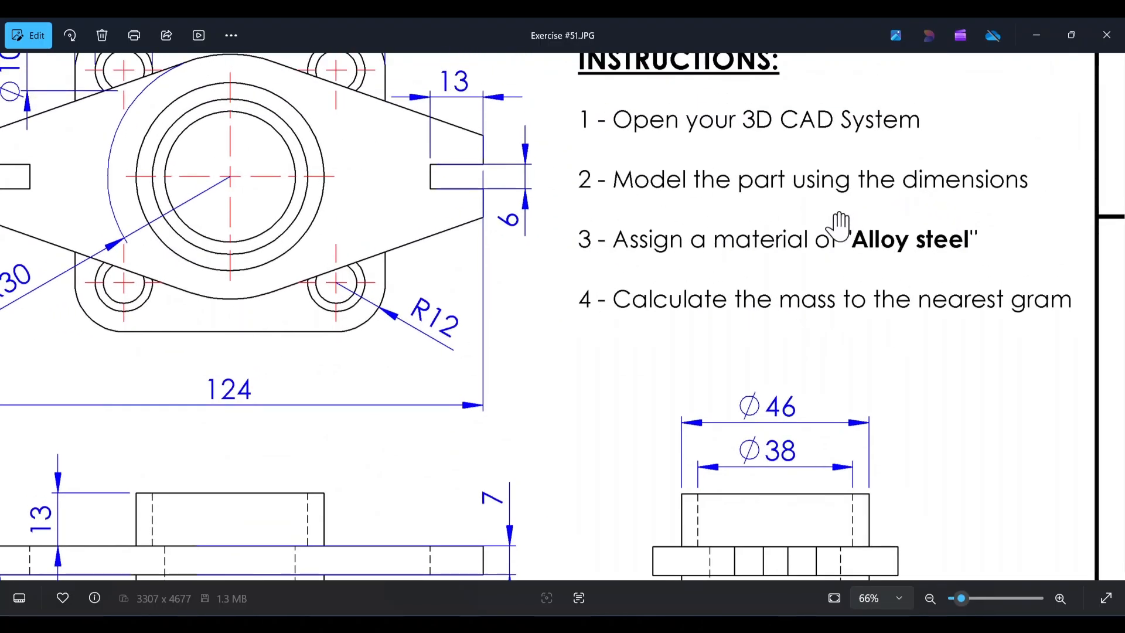
pyautogui.keyDown('ctrl'); pyautogui.scroll(-3, 733, 404); pyautogui.keyUp('ctrl')
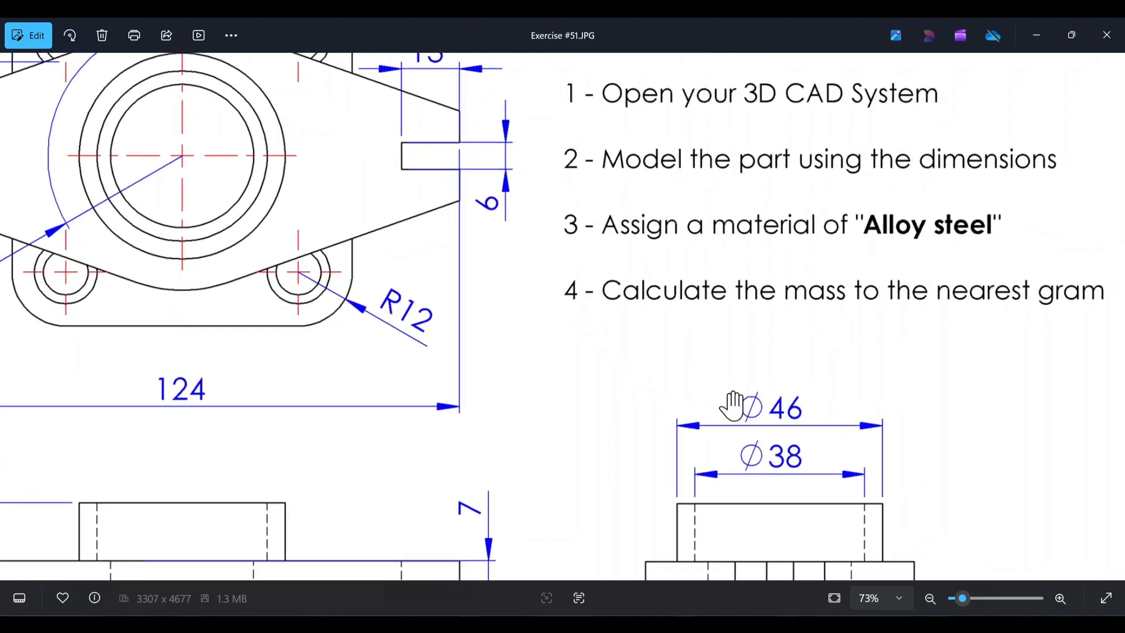
pyautogui.keyDown('ctrl'); pyautogui.scroll(2, 688, 480); pyautogui.keyUp('ctrl')
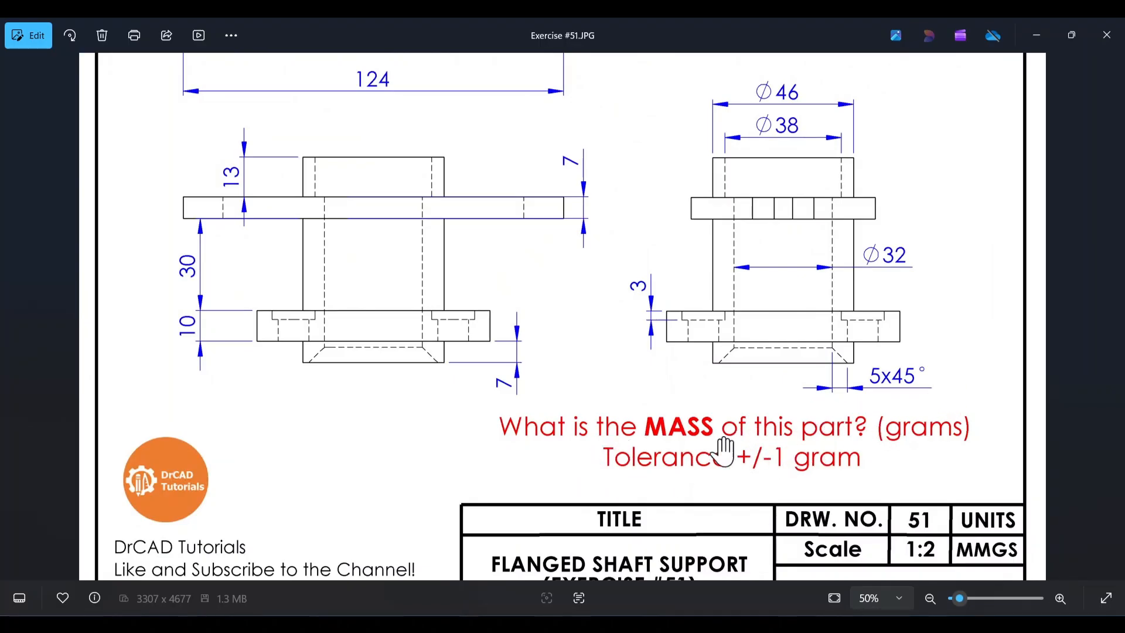
pyautogui.keyDown('ctrl'); pyautogui.scroll(-3, 584, 298); pyautogui.keyUp('ctrl')
pyautogui.scroll(5, 548, 208)
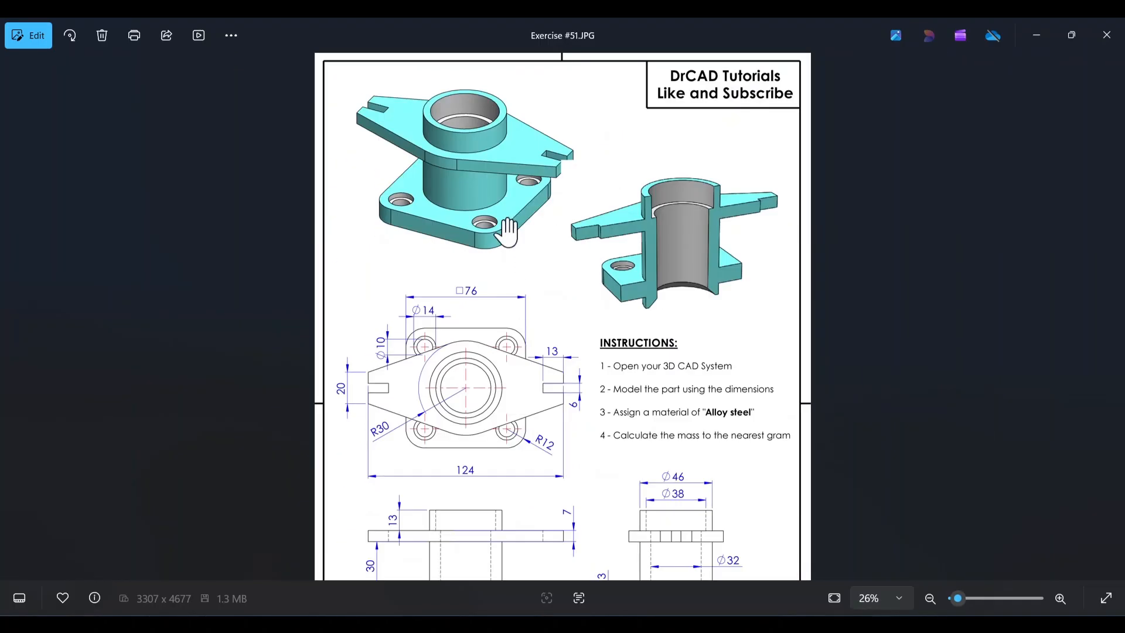
# - Examine the plan view dimensions and the sectioned pictorial view, including the chamfered bore at the tube's lower end
pyautogui.keyDown('ctrl'); pyautogui.scroll(3, 507, 231); pyautogui.keyUp('ctrl')
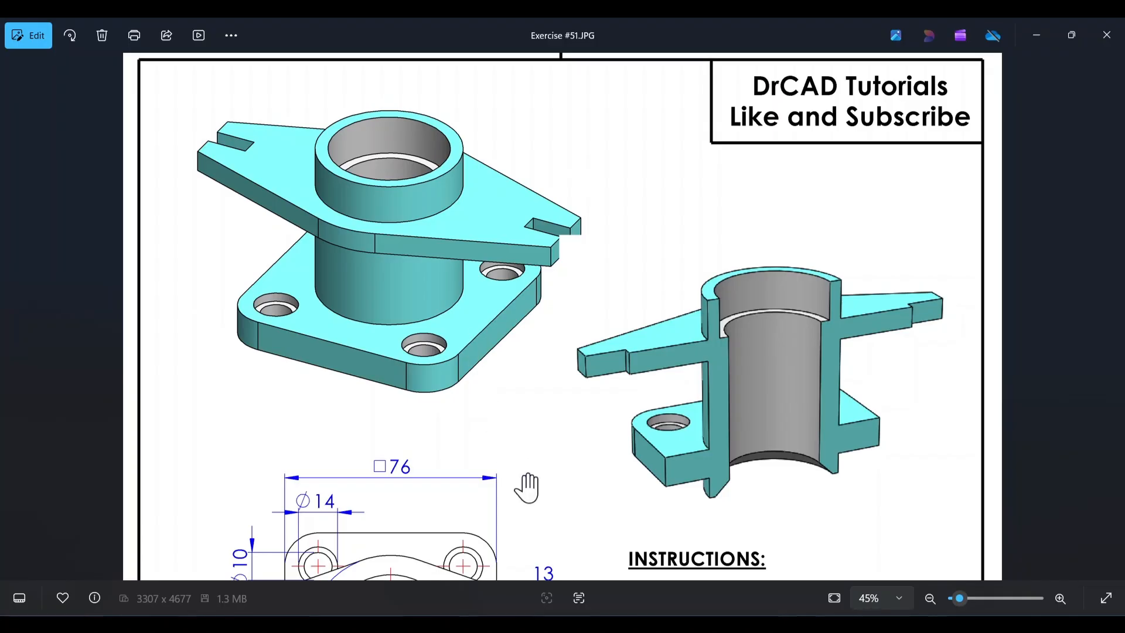
pyautogui.moveTo(527, 484); pyautogui.dragTo(534, 170)
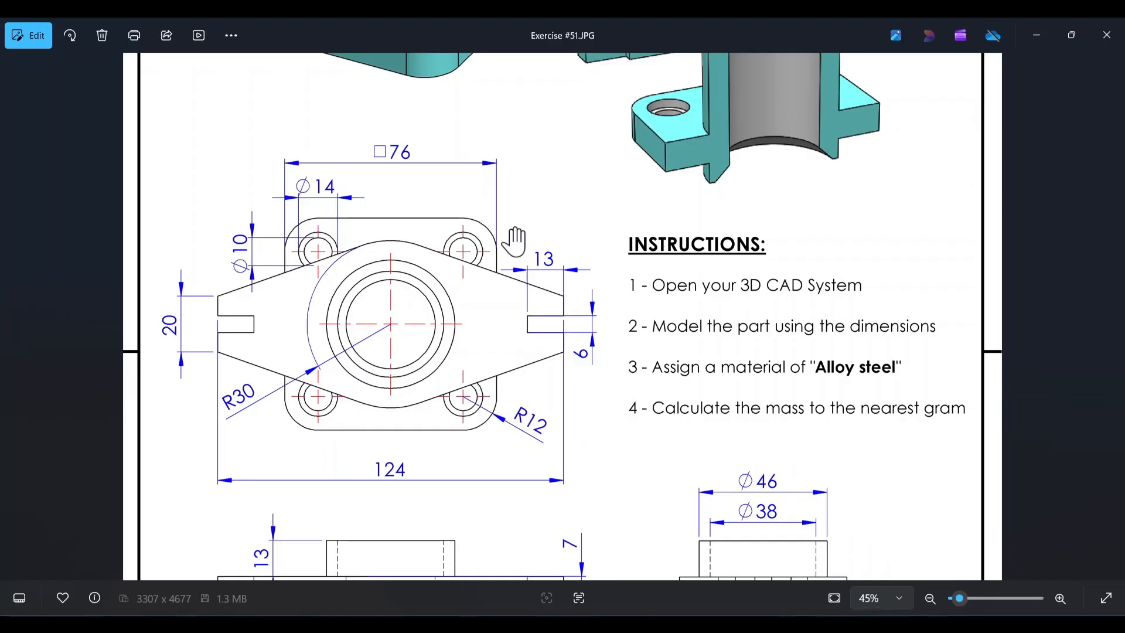
pyautogui.moveTo(504, 163)
pyautogui.mouseDown()
pyautogui.moveTo(541, 401)
pyautogui.moveTo(534, 382)
pyautogui.moveTo(529, 414)
pyautogui.moveTo(525, 202)
pyautogui.mouseUp()
pyautogui.moveTo(541, 484)
pyautogui.mouseDown()
pyautogui.moveTo(546, 336)
pyautogui.moveTo(542, 491)
pyautogui.mouseUp()
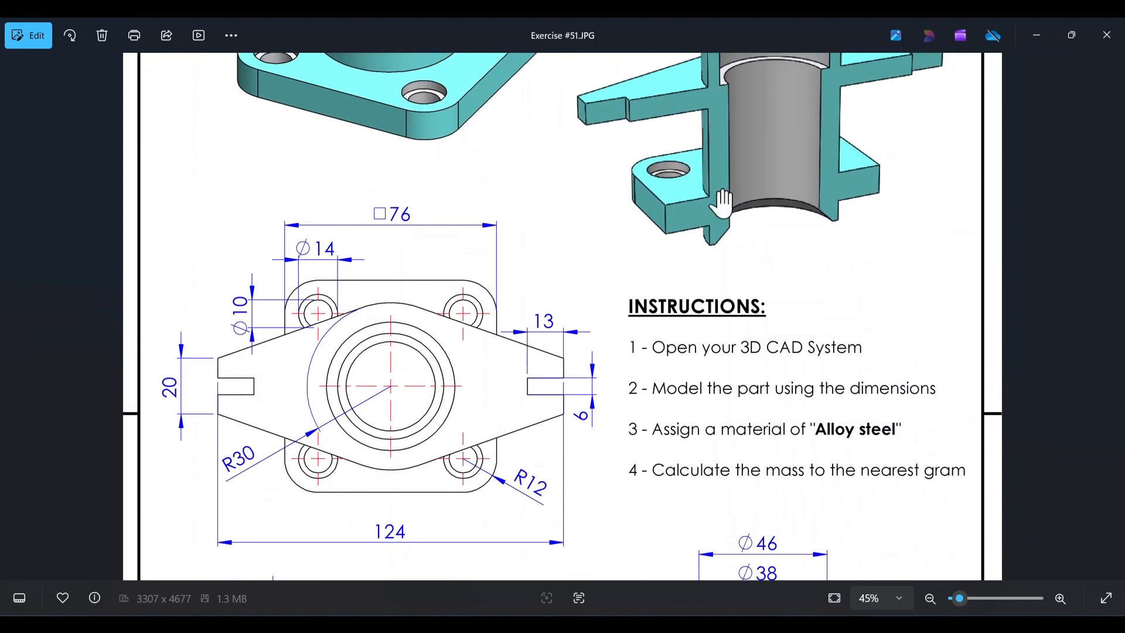
pyautogui.moveTo(552, 221); pyautogui.dragTo(565, 363)
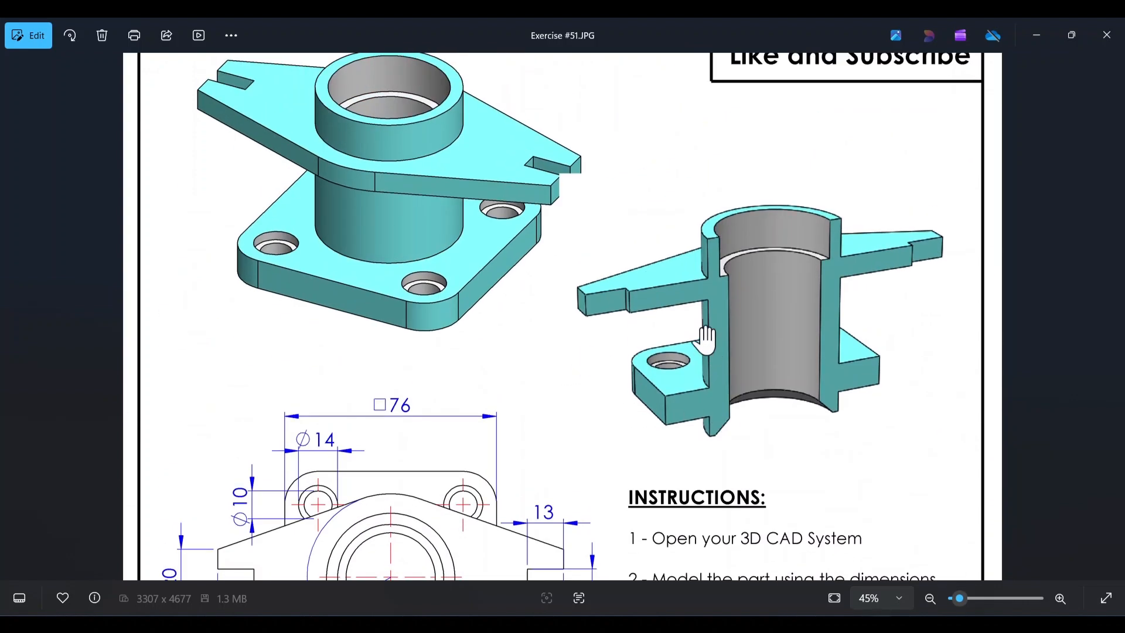
pyautogui.scroll(2, 708, 328)
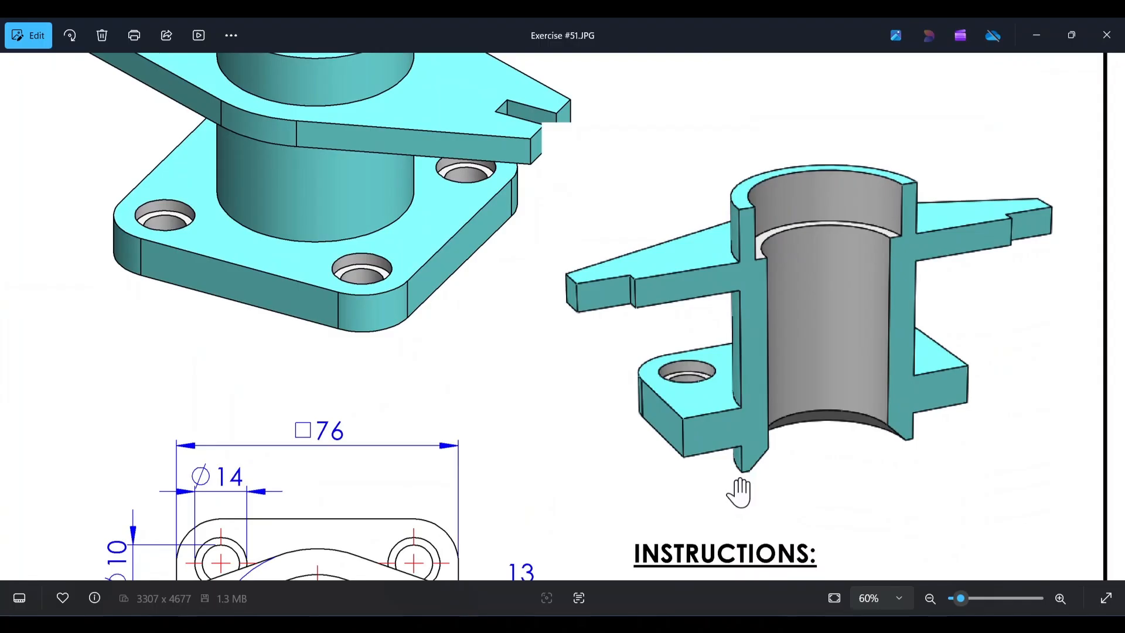
pyautogui.scroll(4, 762, 472)
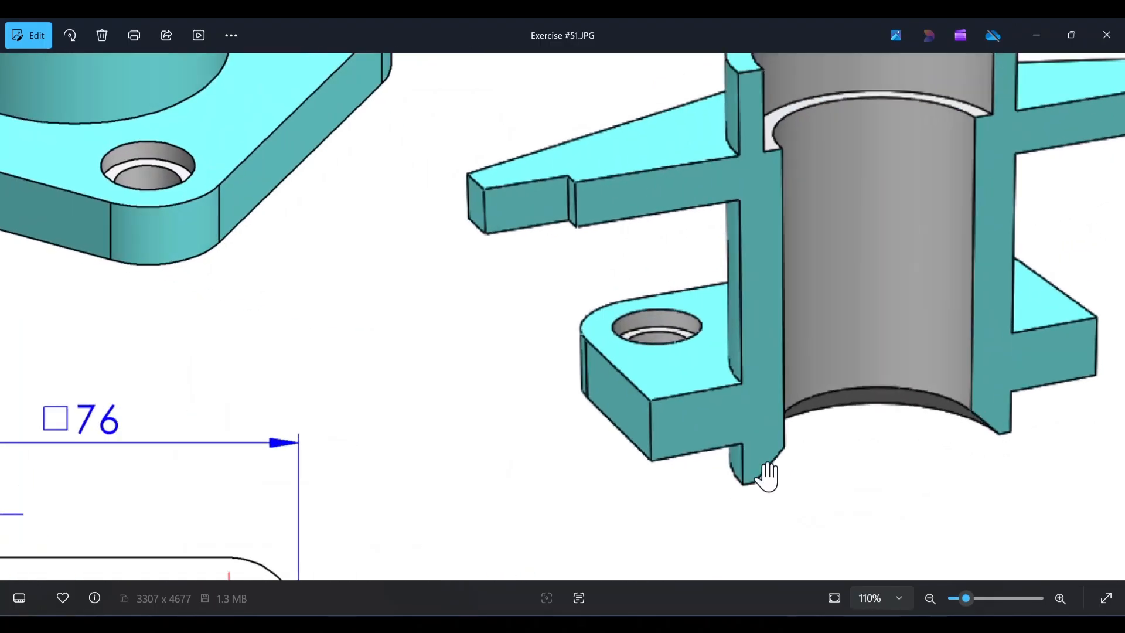
pyautogui.scroll(-5, 674, 293)
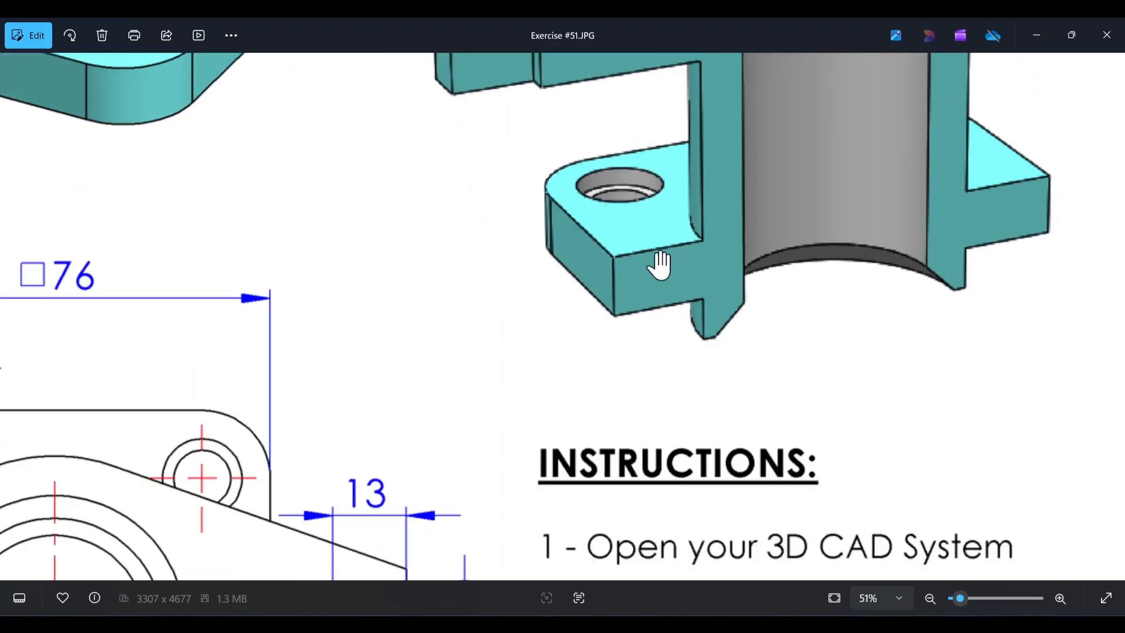
pyautogui.scroll(2, 640, 196)
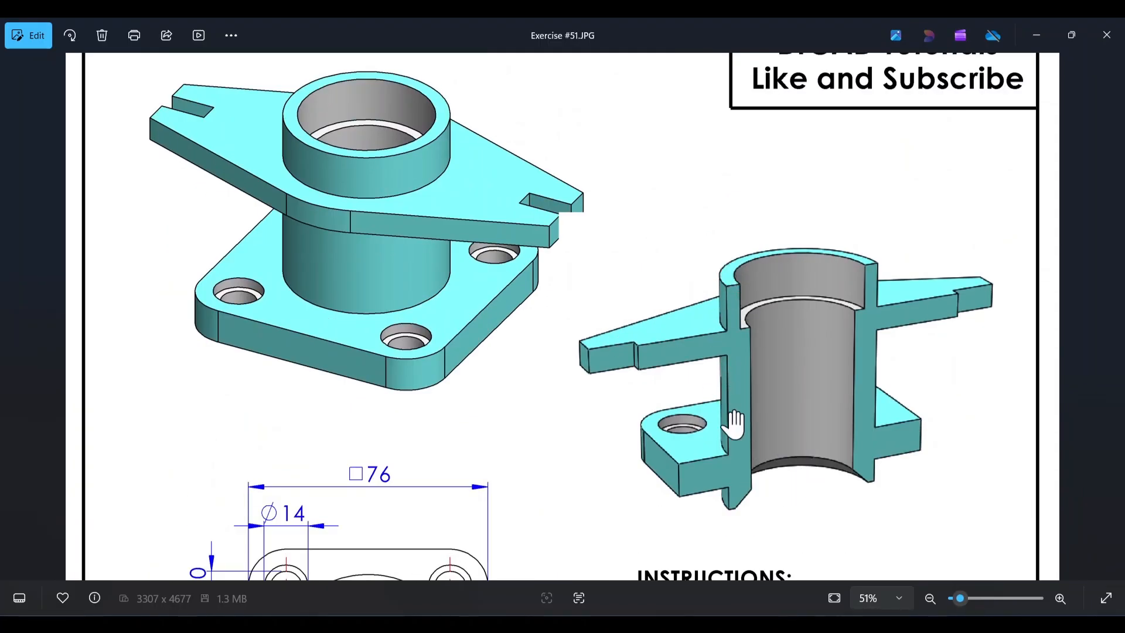
pyautogui.scroll(-2, 771, 425)
pyautogui.moveTo(769, 416); pyautogui.dragTo(769, 443)
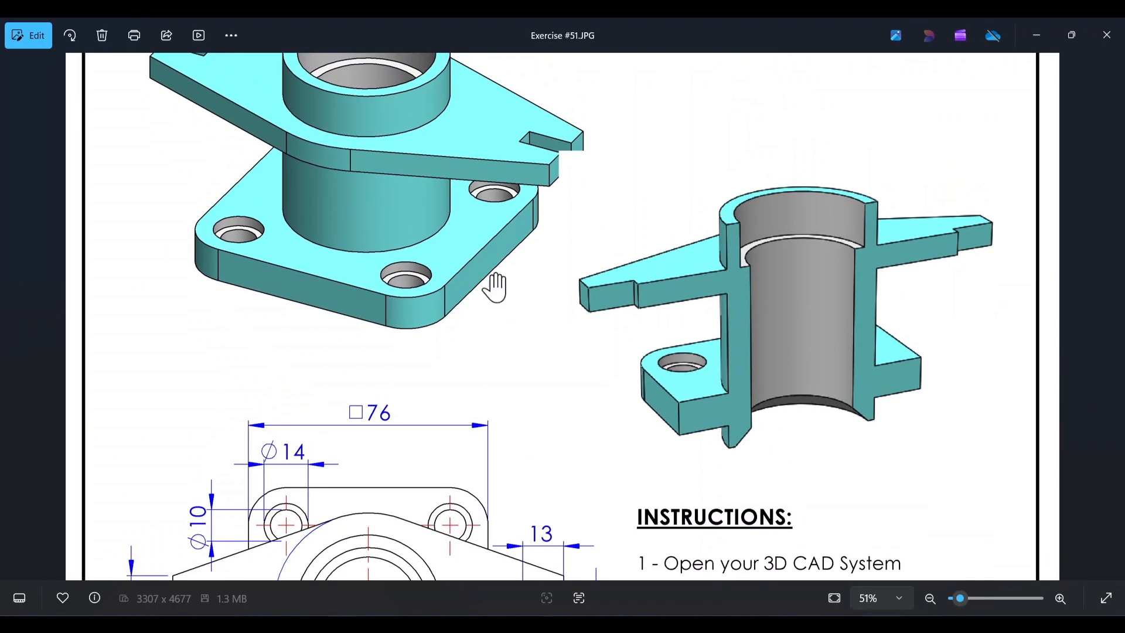
# - Compare the pictorial view with the plan and side views, checking the base, tube and upper flange dimensions
pyautogui.moveTo(472, 267); pyautogui.dragTo(513, 410)
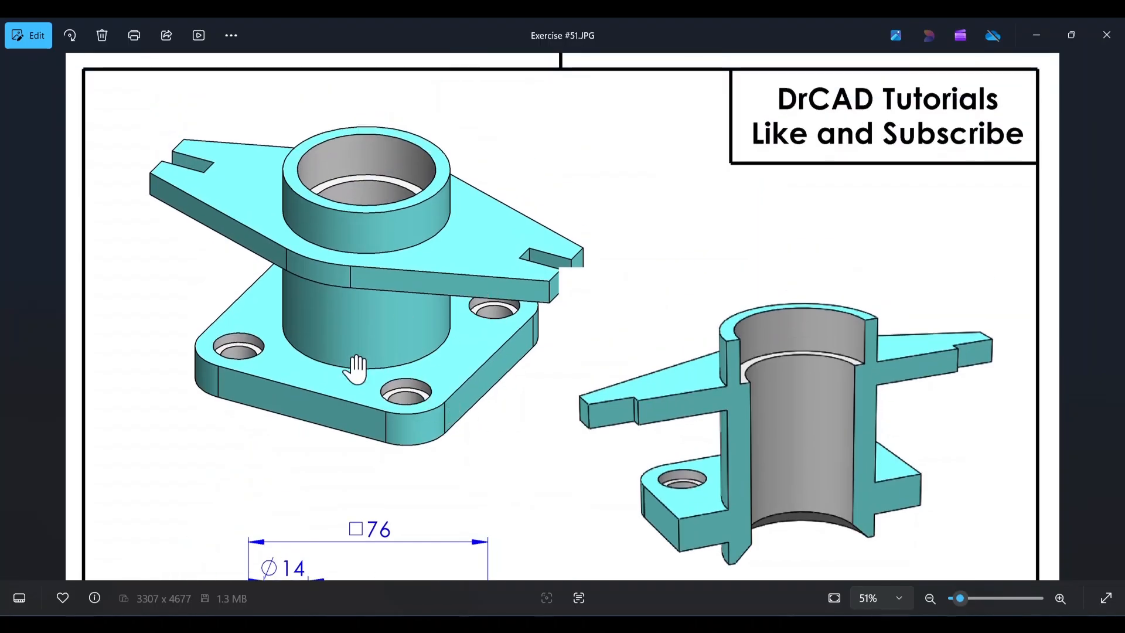
pyautogui.moveTo(457, 517); pyautogui.dragTo(448, 205)
pyautogui.scroll(-2, 457, 472)
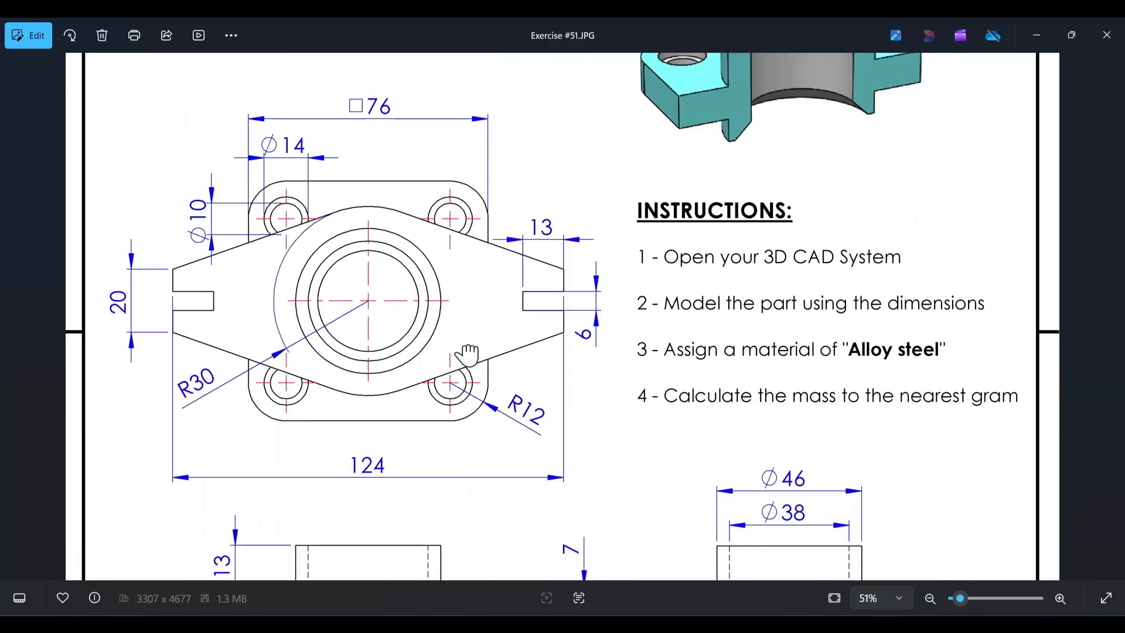
pyautogui.moveTo(444, 416); pyautogui.dragTo(457, 176)
pyautogui.scroll(-2, 477, 351)
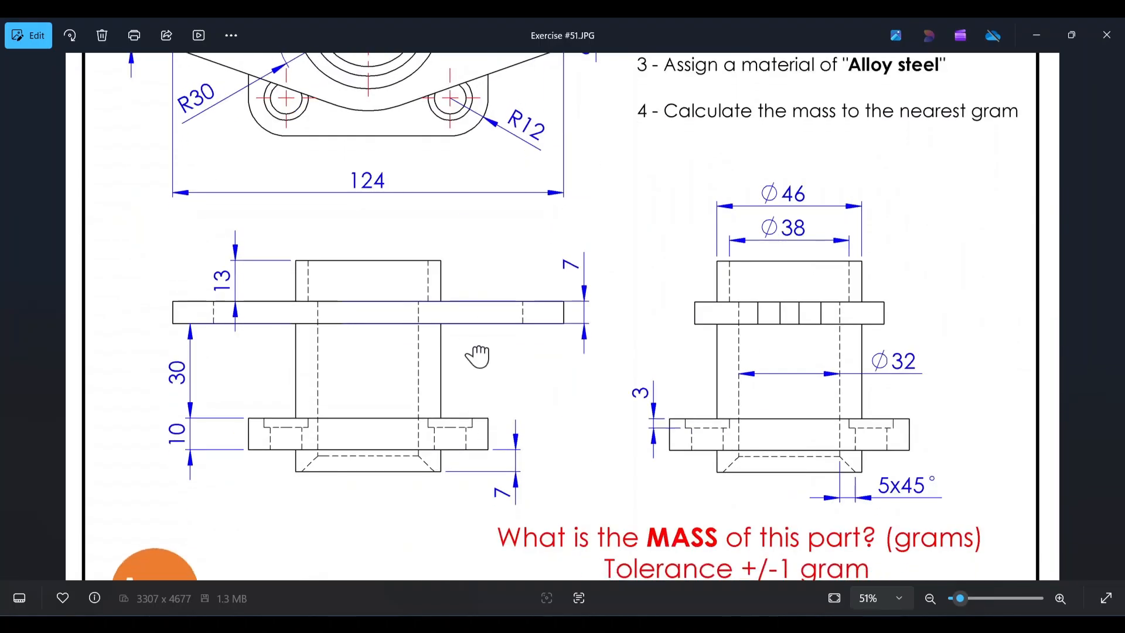
pyautogui.keyDown('ctrl'); pyautogui.scroll(3, 448, 381); pyautogui.keyUp('ctrl')
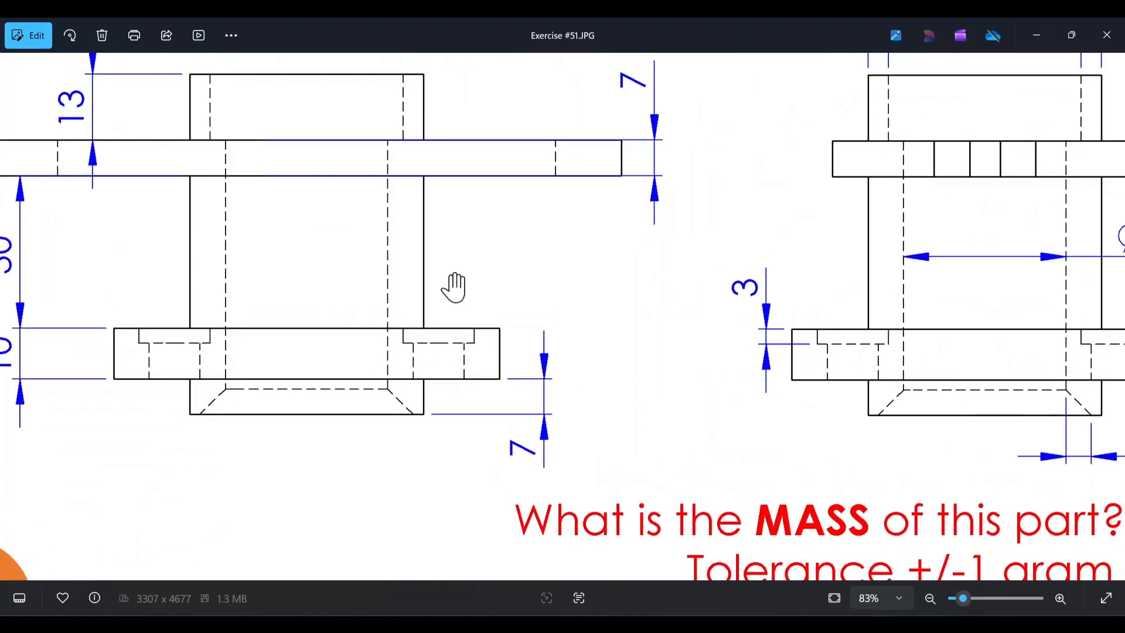
pyautogui.keyDown('ctrl'); pyautogui.scroll(-3, 454, 287); pyautogui.keyUp('ctrl')
pyautogui.scroll(3, 469, 234)
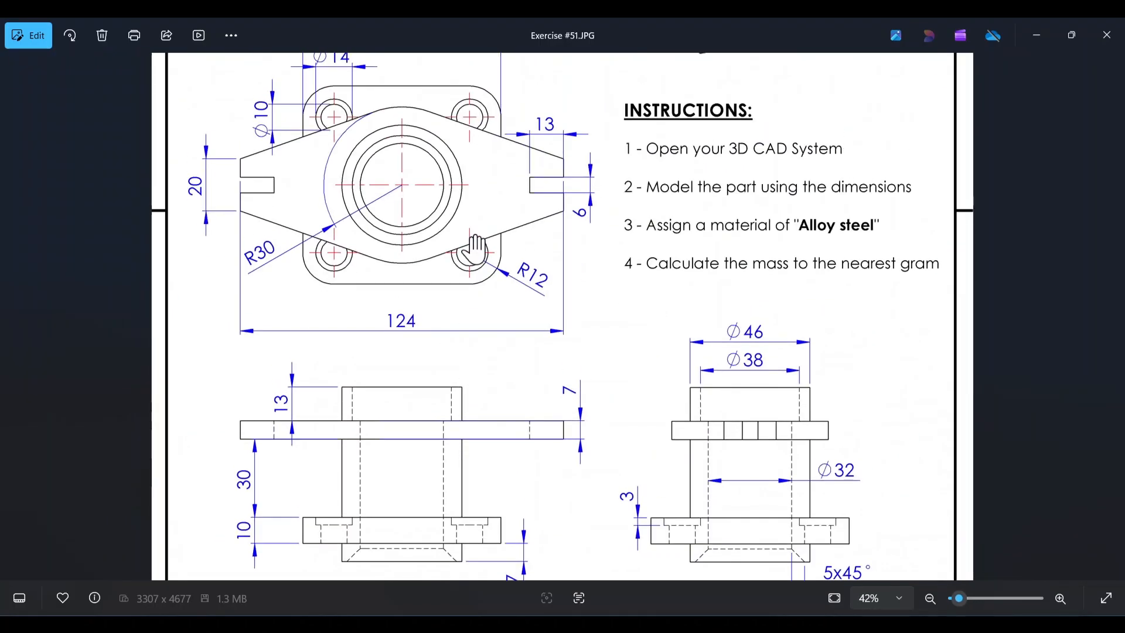
pyautogui.keyDown('ctrl'); pyautogui.scroll(1, 375, 158); pyautogui.keyUp('ctrl')
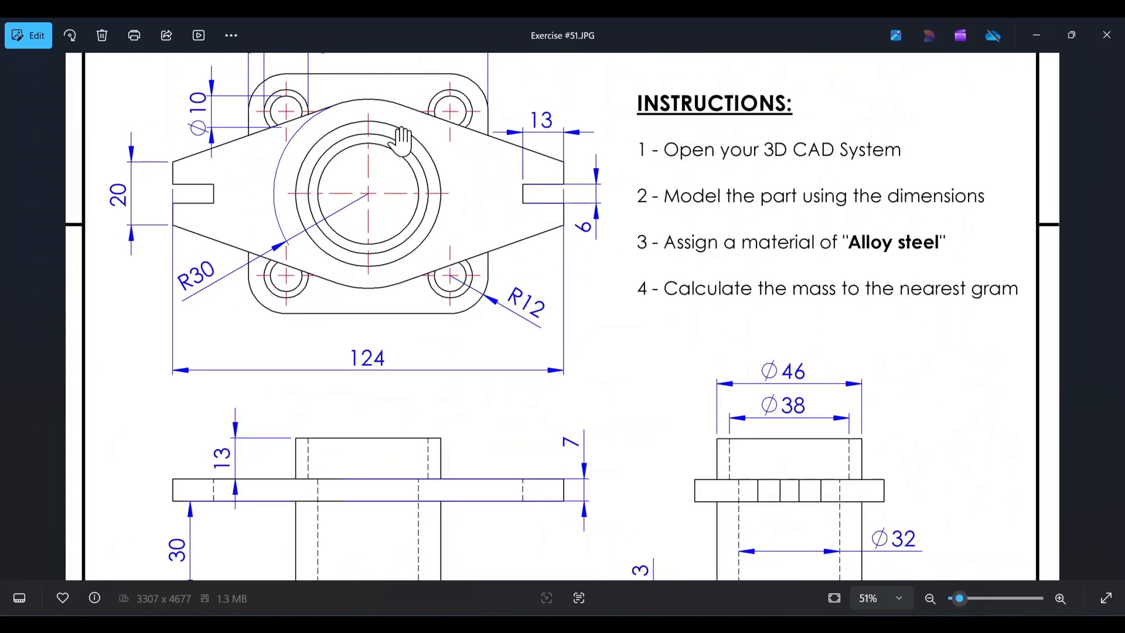
# - Examine the counterbored corner holes of the base plate in the plan view and close up in the pictorial view
pyautogui.scroll(3, 422, 366)
pyautogui.scroll(2, 422, 366)
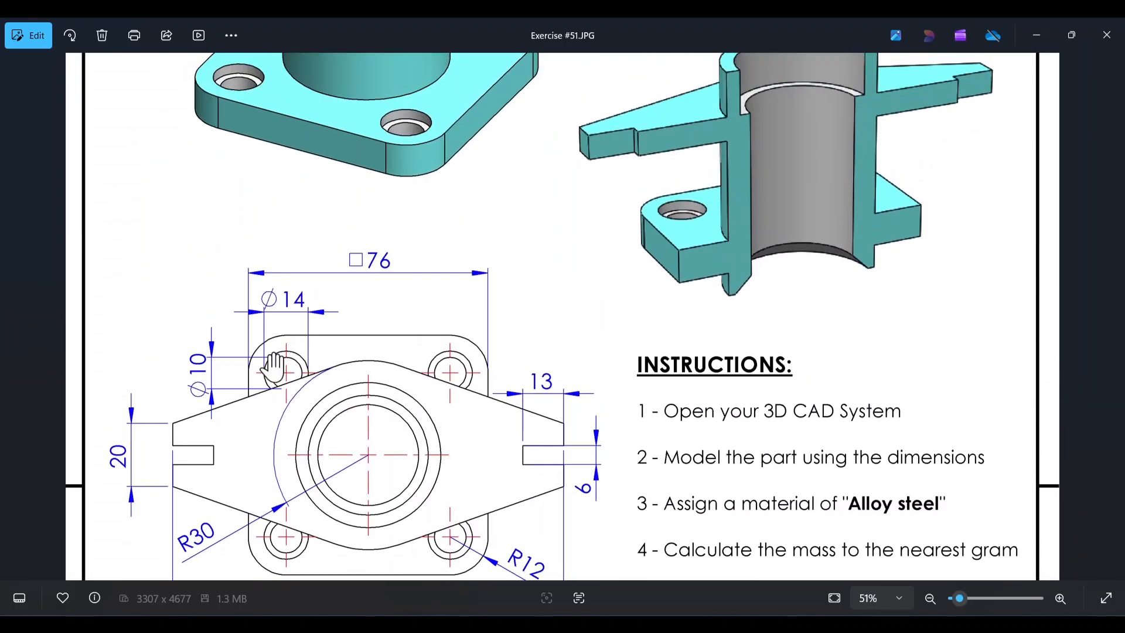
pyautogui.scroll(5, 311, 352)
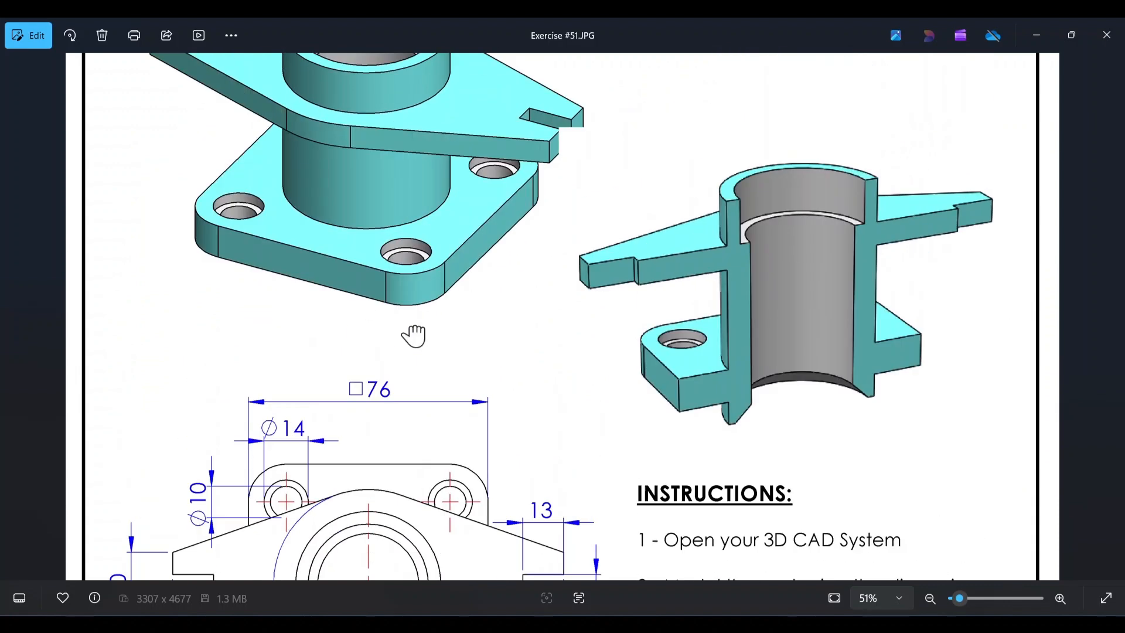
pyautogui.keyDown('ctrl'); pyautogui.scroll(-2, 238, 238); pyautogui.keyUp('ctrl')
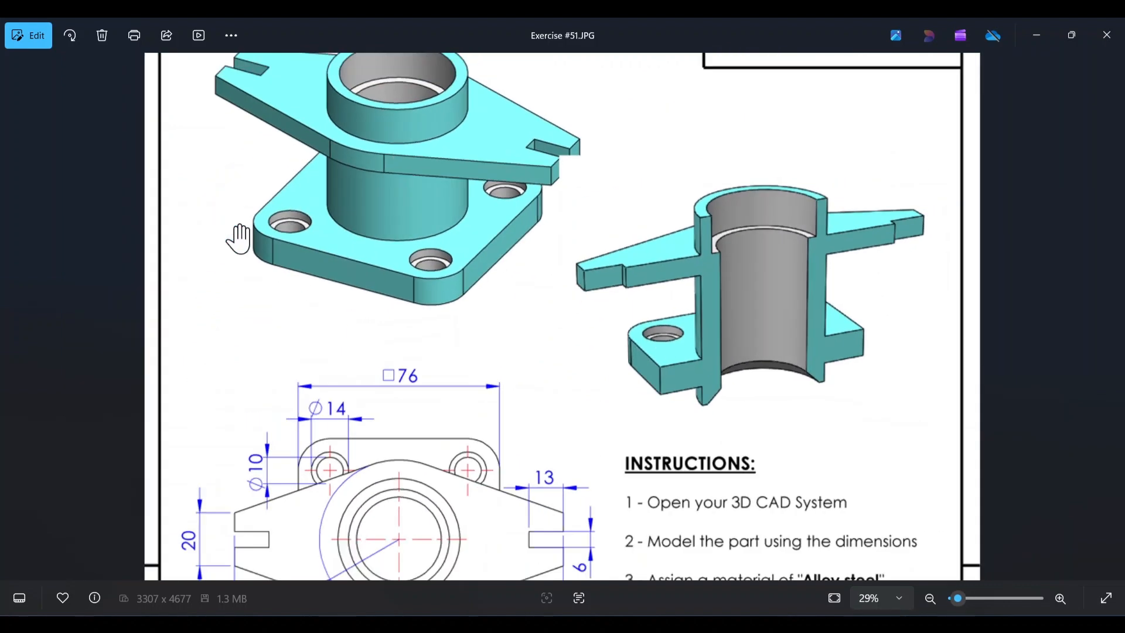
pyautogui.keyDown('ctrl'); pyautogui.scroll(5, 221, 219); pyautogui.keyUp('ctrl')
pyautogui.moveTo(221, 219); pyautogui.dragTo(298, 235)
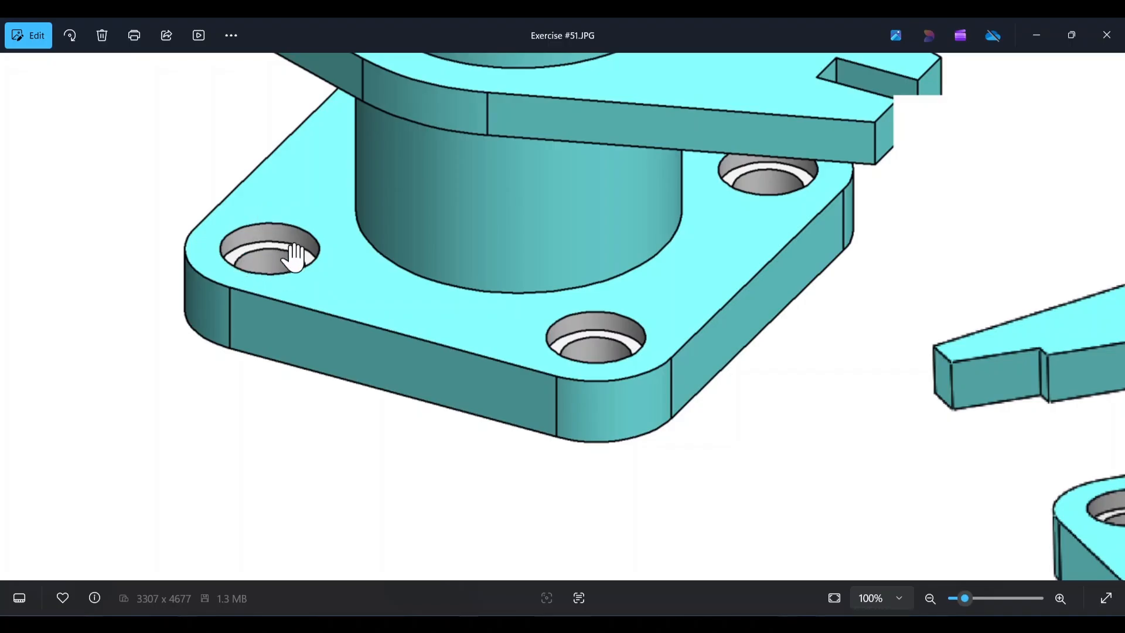
# - Compare the pictorial view with the plan and front views, checking the heights of the base, tube, flange and upper collar
pyautogui.keyDown('ctrl'); pyautogui.scroll(-3, 592, 371); pyautogui.keyUp('ctrl')
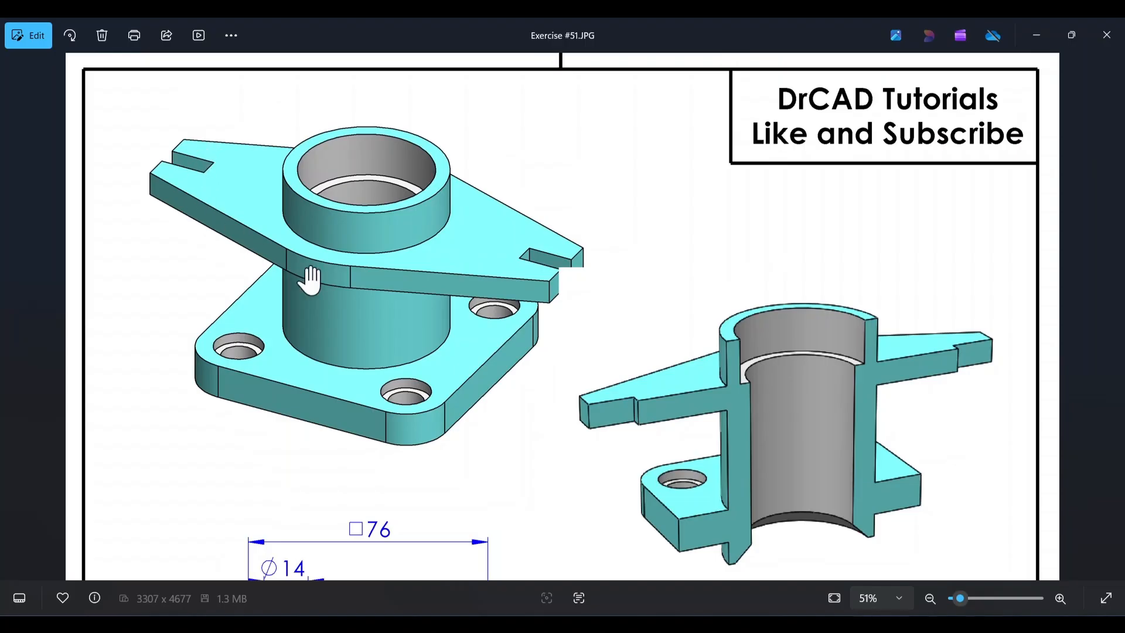
pyautogui.moveTo(440, 447); pyautogui.dragTo(441, 177)
pyautogui.scroll(-3, 440, 304)
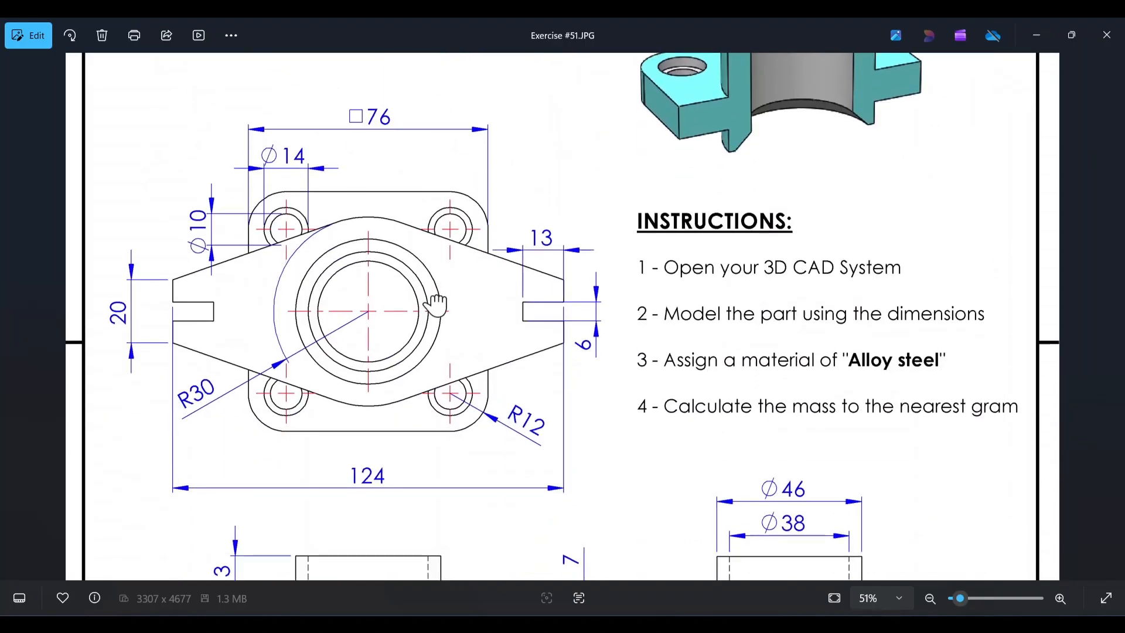
pyautogui.scroll(5, 454, 153)
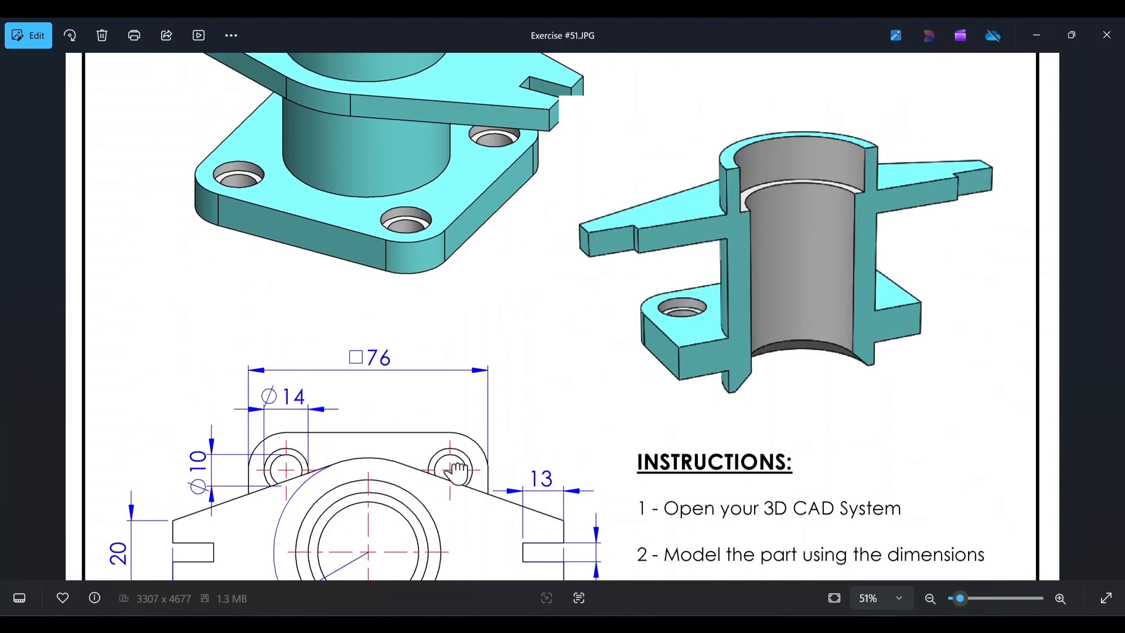
pyautogui.scroll(-5, 439, 166)
pyautogui.scroll(-1, 437, 258)
pyautogui.scroll(-2, 363, 281)
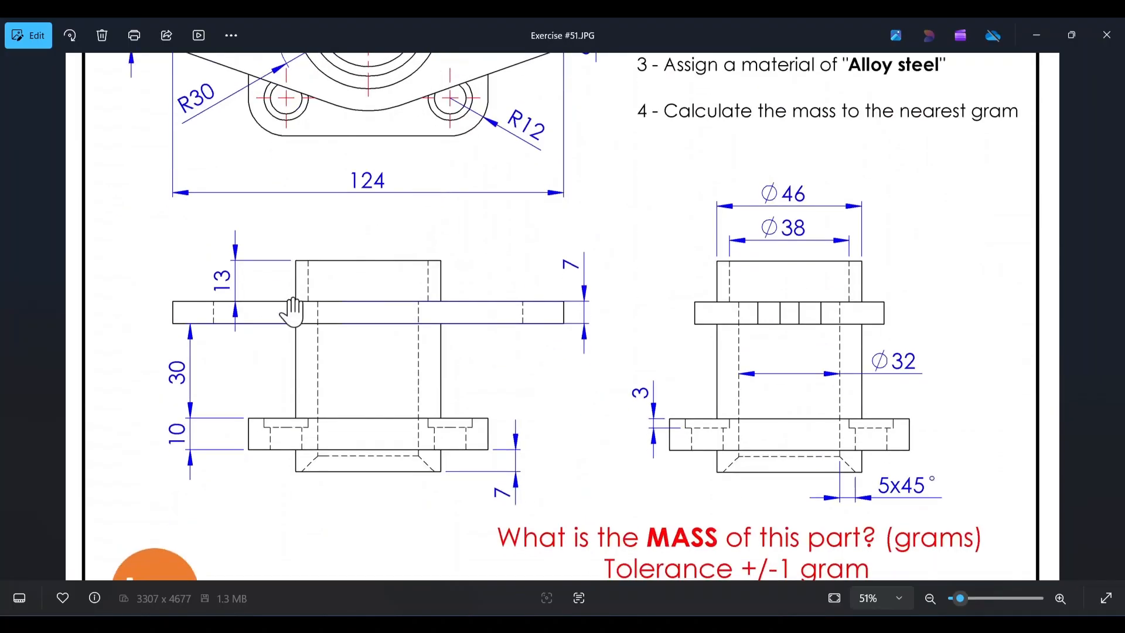
pyautogui.keyDown('ctrl'); pyautogui.scroll(3, 291, 313); pyautogui.keyUp('ctrl')
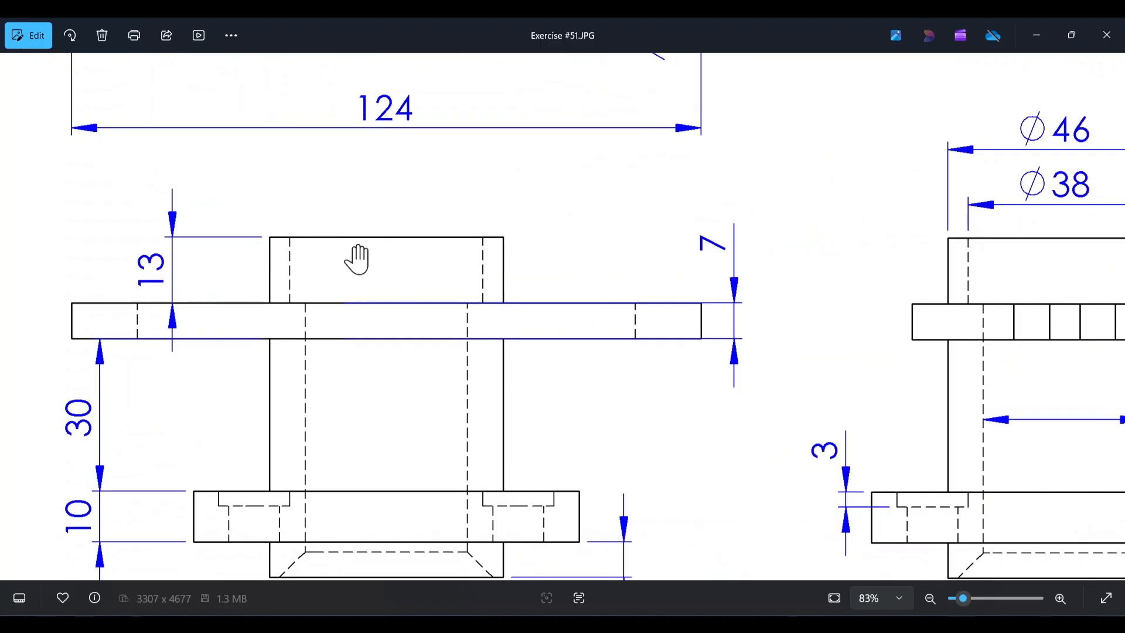
pyautogui.scroll(1, 511, 202)
pyautogui.scroll(-5, 511, 202)
pyautogui.moveTo(522, 143); pyautogui.dragTo(498, 352)
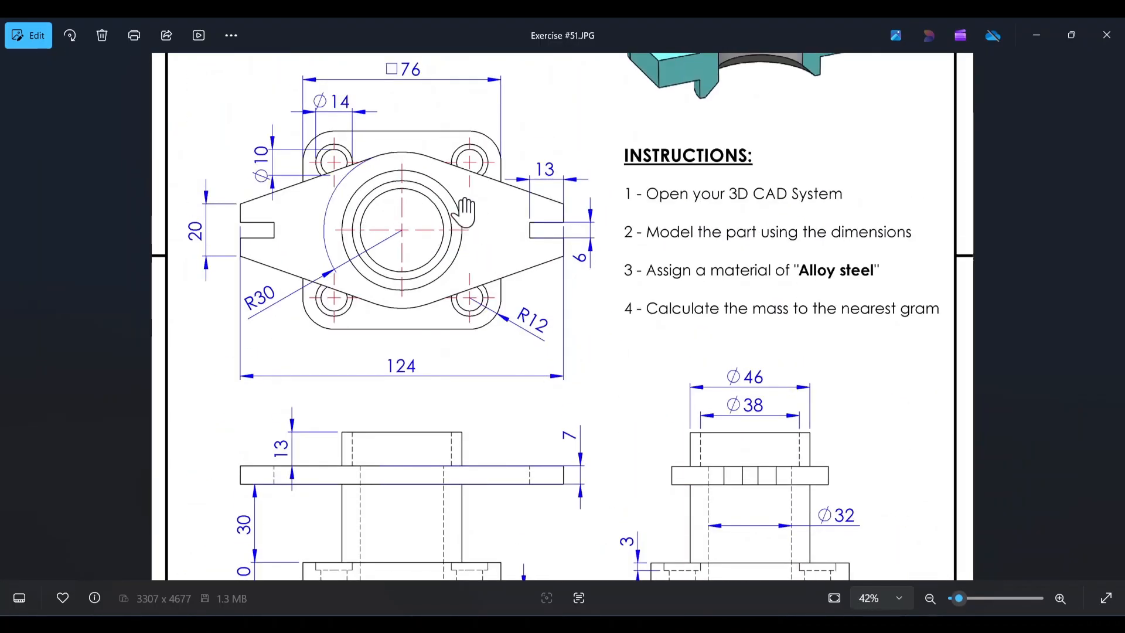
# - Examine the upper flange's outline and end slot dimensions in the plan view
pyautogui.moveTo(464, 213)
pyautogui.mouseDown()
pyautogui.moveTo(502, 502)
pyautogui.moveTo(477, 218)
pyautogui.mouseUp()
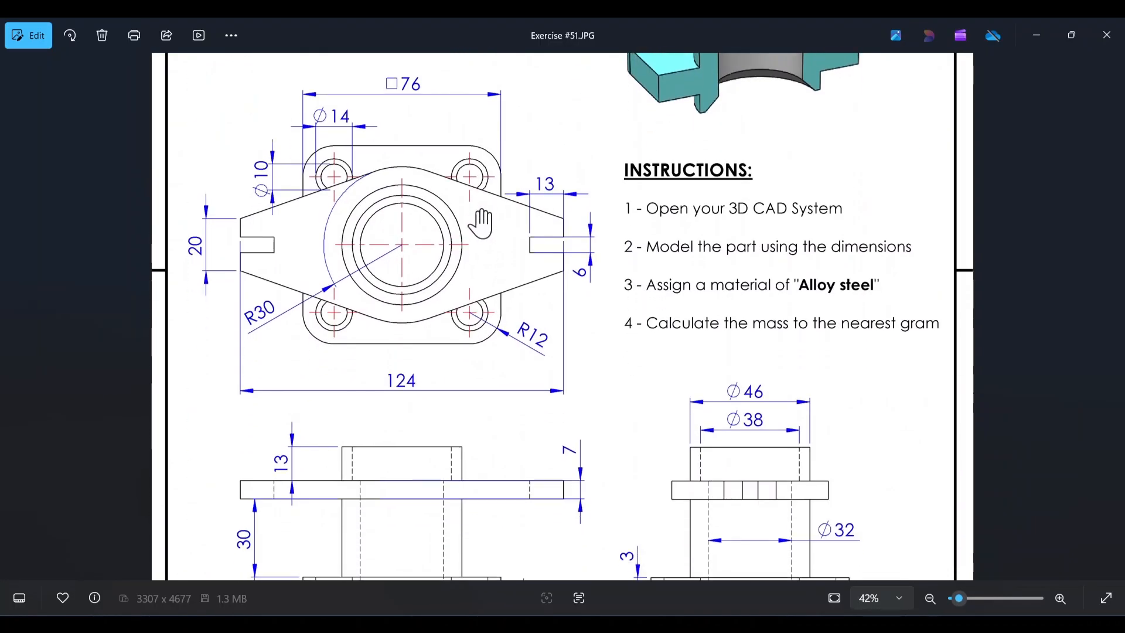
pyautogui.scroll(-1, 390, 175)
pyautogui.scroll(3, 409, 183)
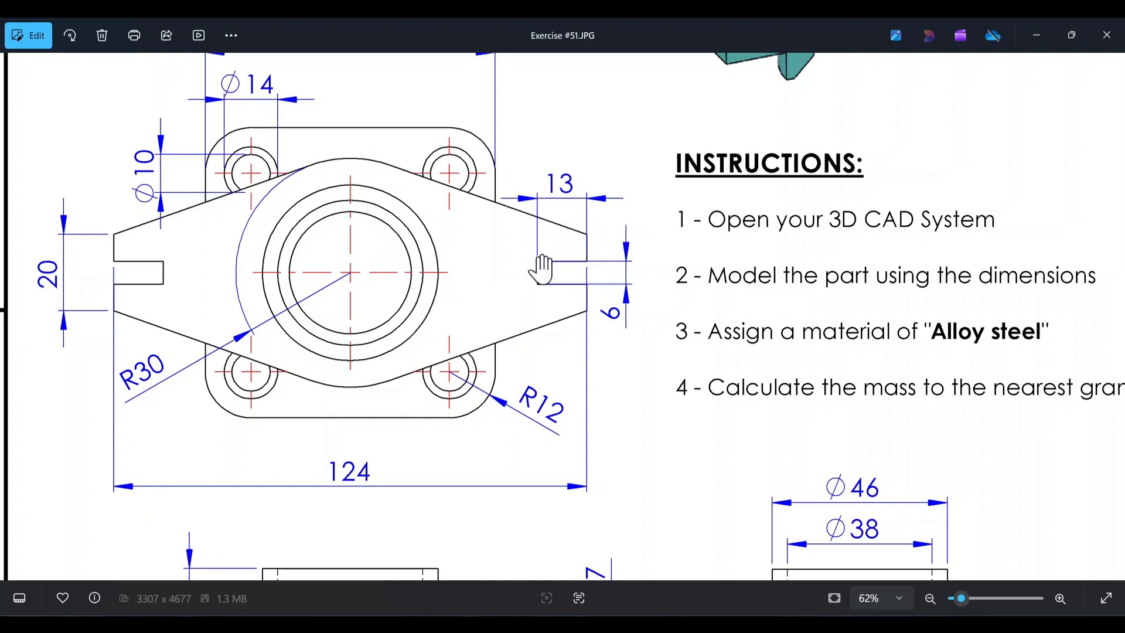
pyautogui.scroll(-4, 577, 270)
pyautogui.scroll(5, 509, 243)
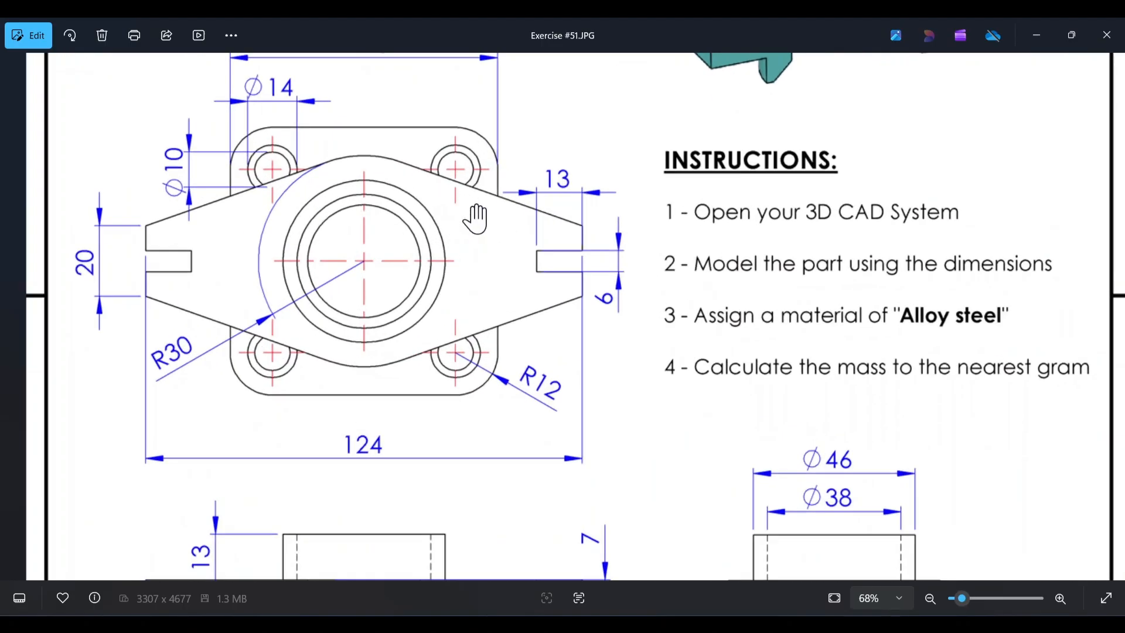
pyautogui.scroll(-5, 455, 236)
pyautogui.scroll(2, 516, 381)
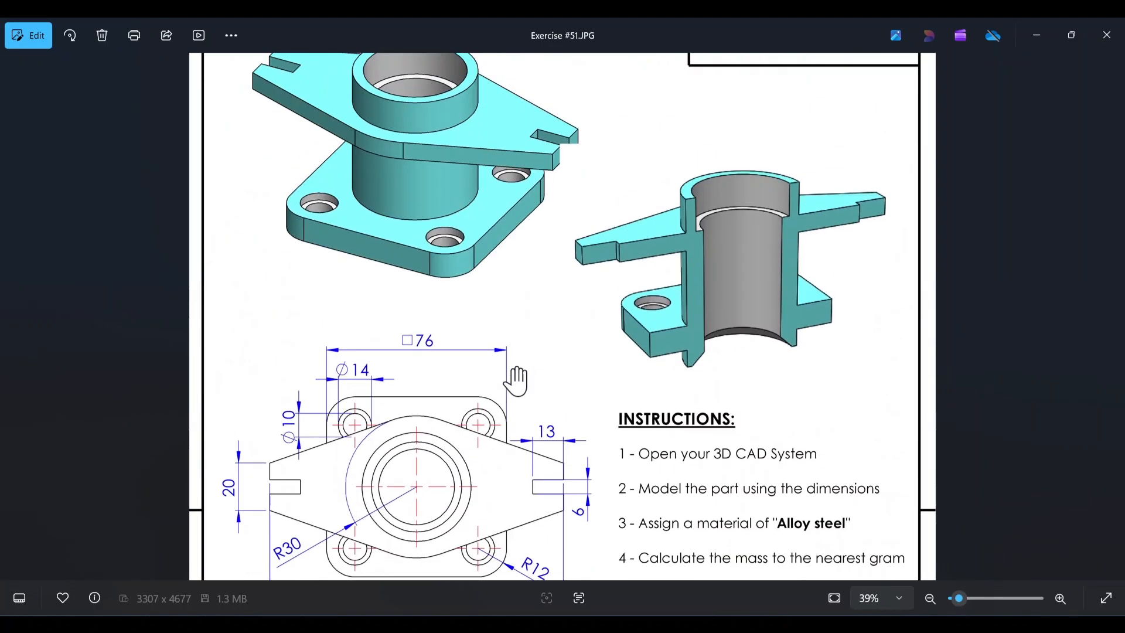
# - Compare the pictorial and sectioned views with the front and side views, checking the tube's stepped bore
pyautogui.scroll(3, 771, 293)
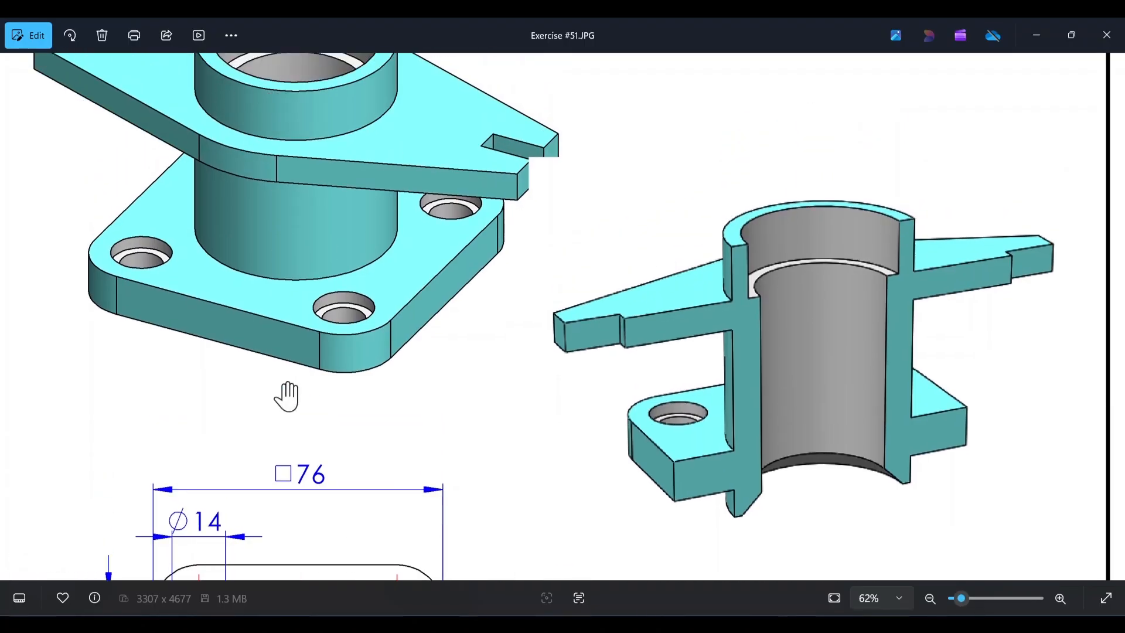
pyautogui.moveTo(775, 376); pyautogui.dragTo(750, 269)
pyautogui.moveTo(449, 455); pyautogui.dragTo(467, 220)
pyautogui.moveTo(435, 399); pyautogui.dragTo(461, 324)
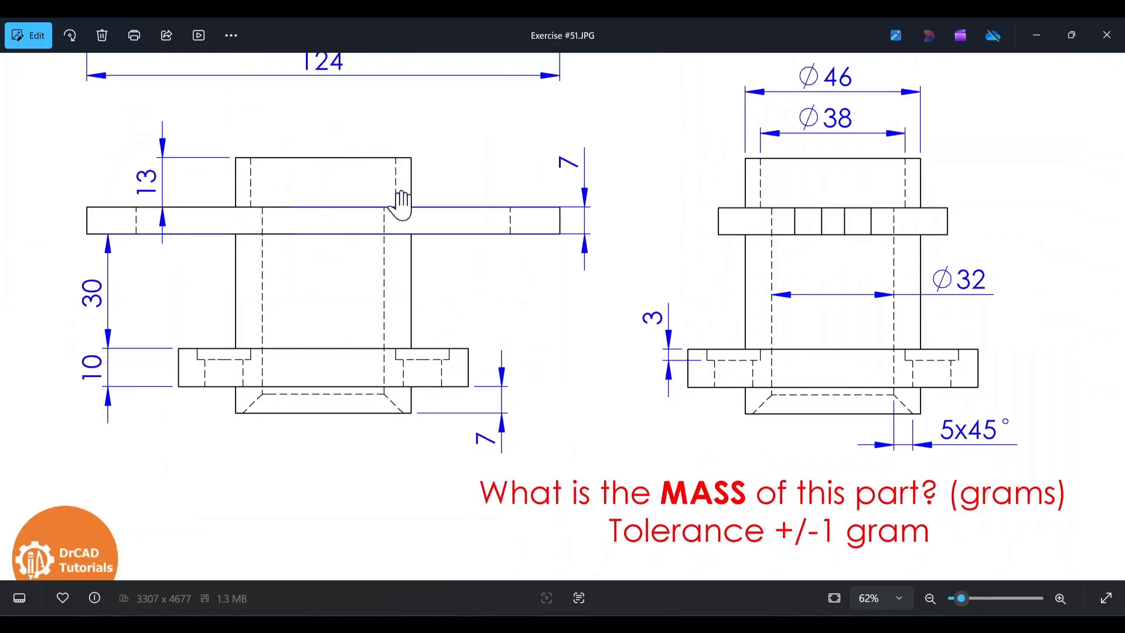
pyautogui.scroll(4, 432, 191)
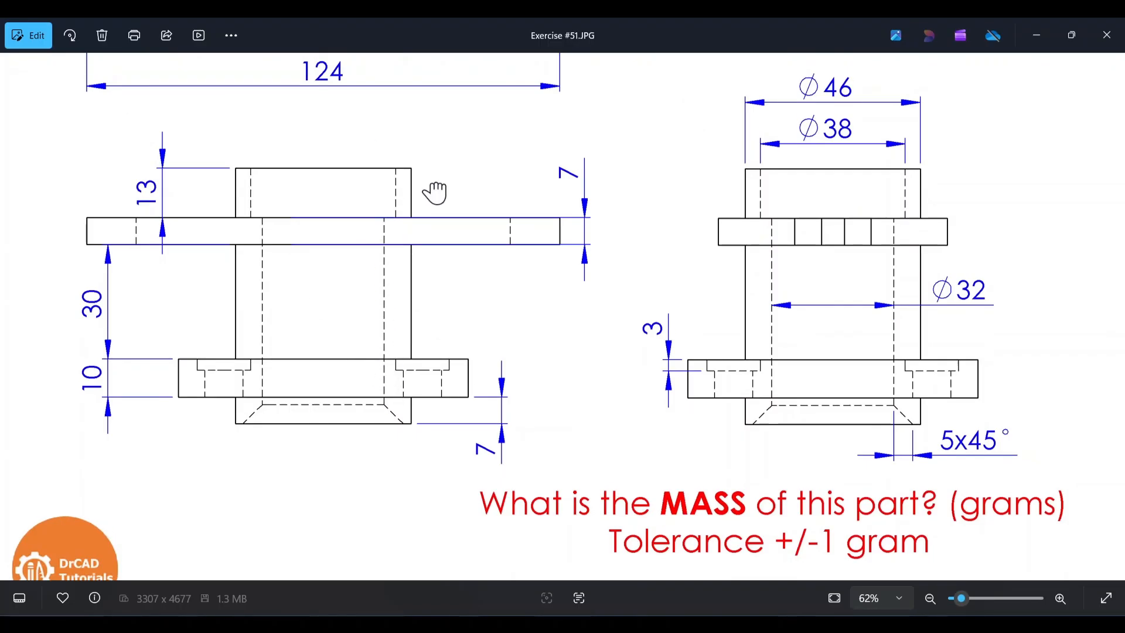
pyautogui.keyDown('ctrl'); pyautogui.scroll(-3, 495, 244); pyautogui.keyUp('ctrl')
pyautogui.moveTo(495, 244); pyautogui.dragTo(579, 392)
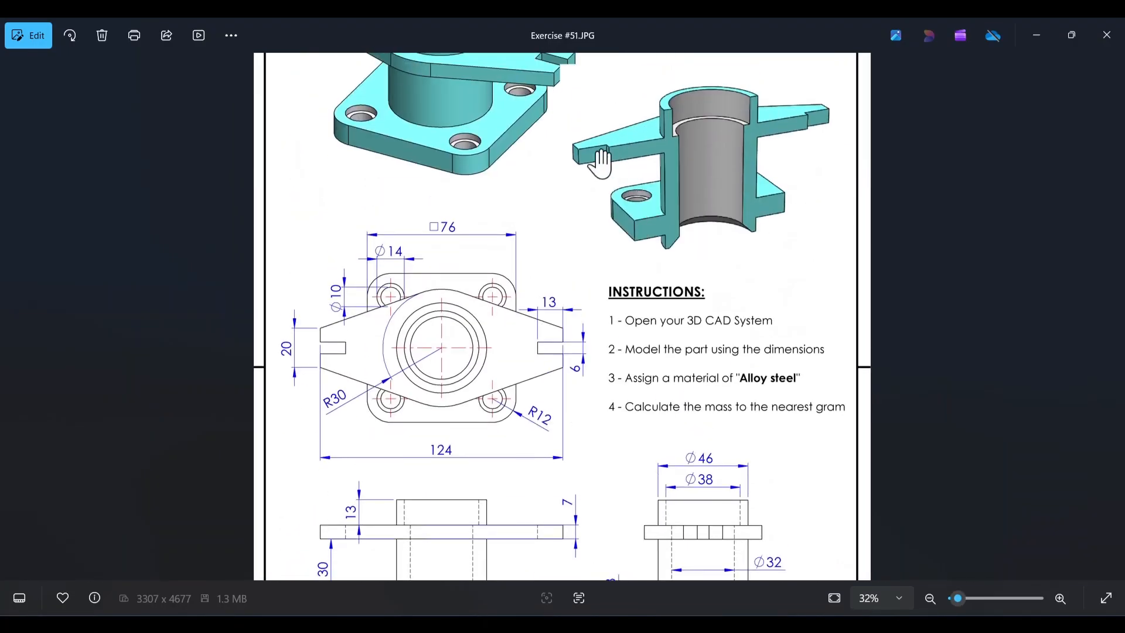
# - Examine the chamfered bore at the tube's lower end in the sectioned view and its dimension in the side view
pyautogui.keyDown('ctrl'); pyautogui.scroll(3, 575, 156); pyautogui.keyUp('ctrl')
pyautogui.moveTo(574, 156); pyautogui.dragTo(605, 93)
pyautogui.scroll(-4, 570, 98)
pyautogui.scroll(4, 803, 163)
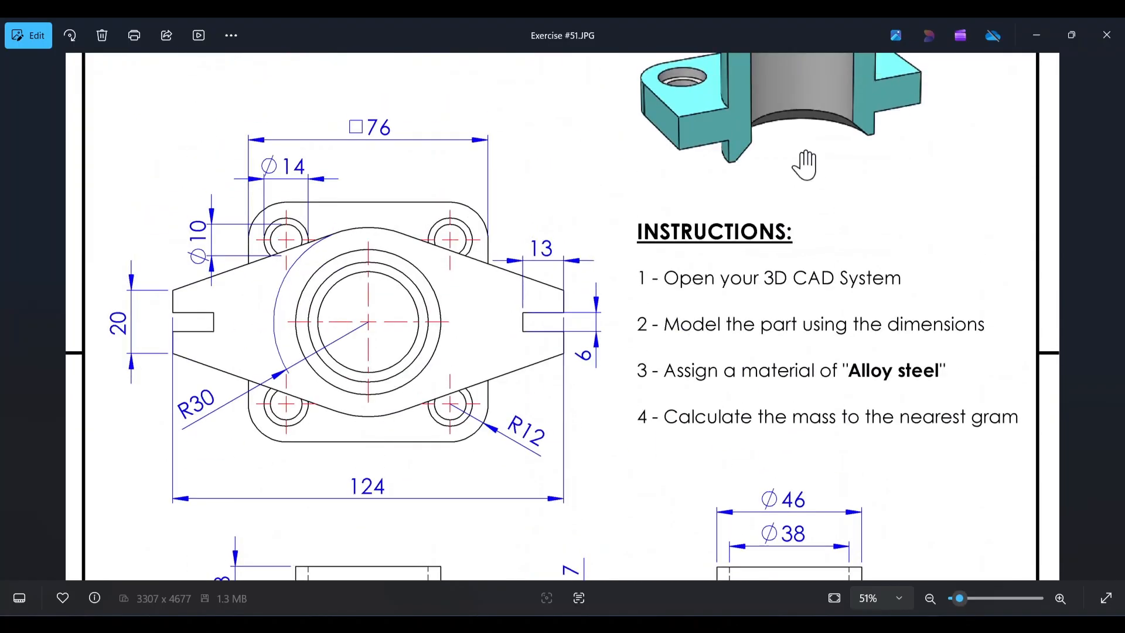
pyautogui.keyDown('ctrl'); pyautogui.scroll(3, 786, 158); pyautogui.keyUp('ctrl')
pyautogui.moveTo(785, 158); pyautogui.dragTo(715, 276)
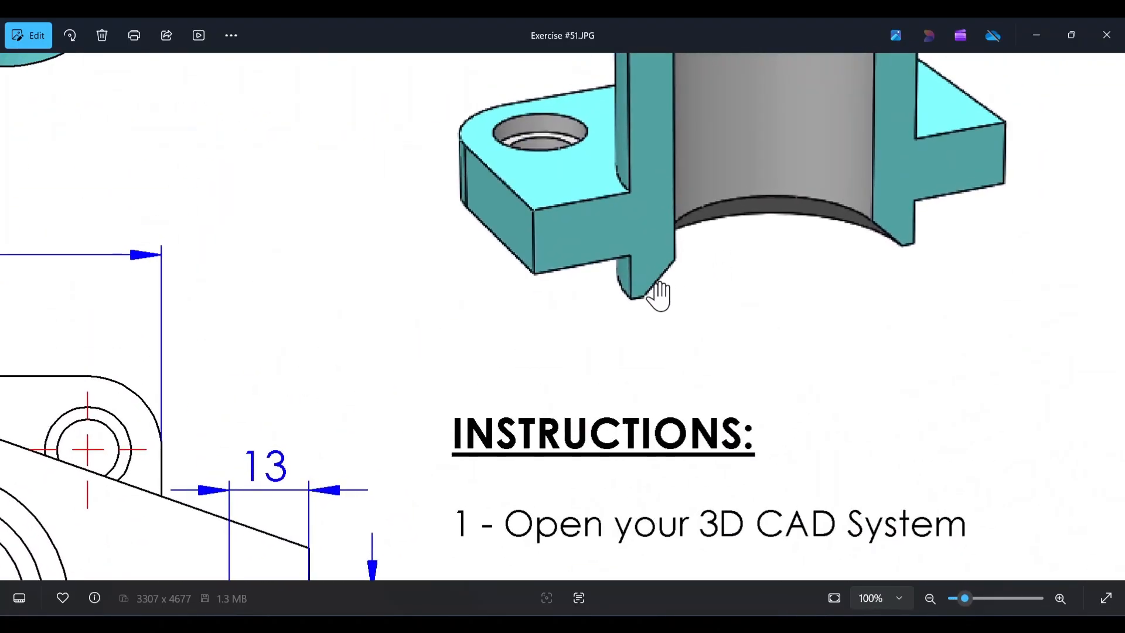
pyautogui.scroll(-4, 566, 380)
pyautogui.keyDown('ctrl'); pyautogui.scroll(-4, 540, 201); pyautogui.keyUp('ctrl')
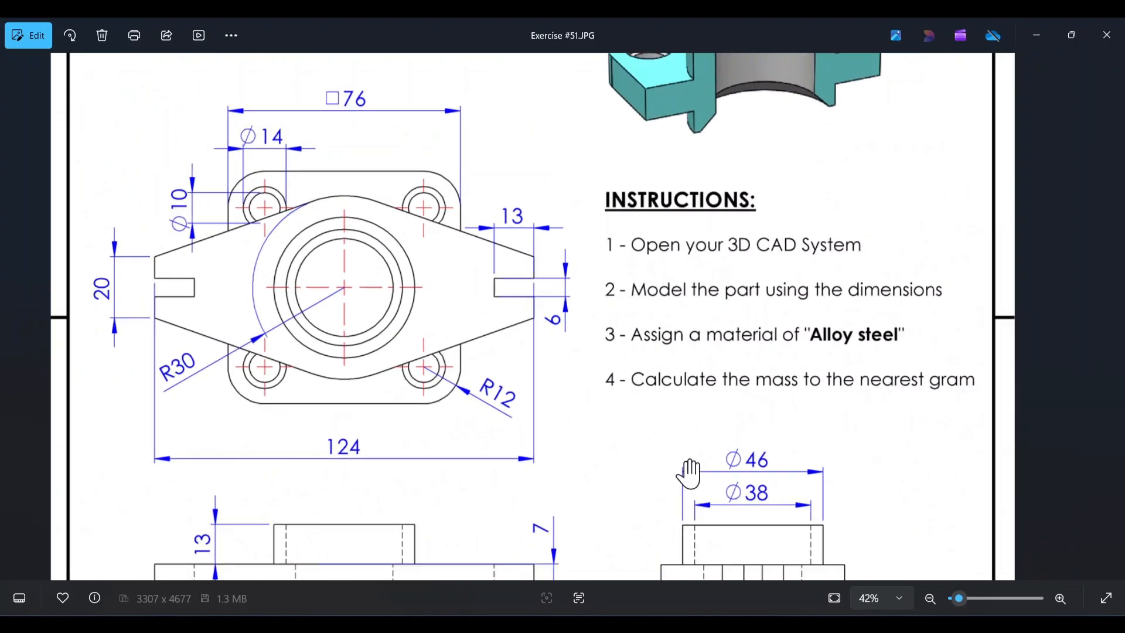
pyautogui.scroll(-4, 683, 469)
pyautogui.keyDown('ctrl'); pyautogui.scroll(3, 811, 393); pyautogui.keyUp('ctrl')
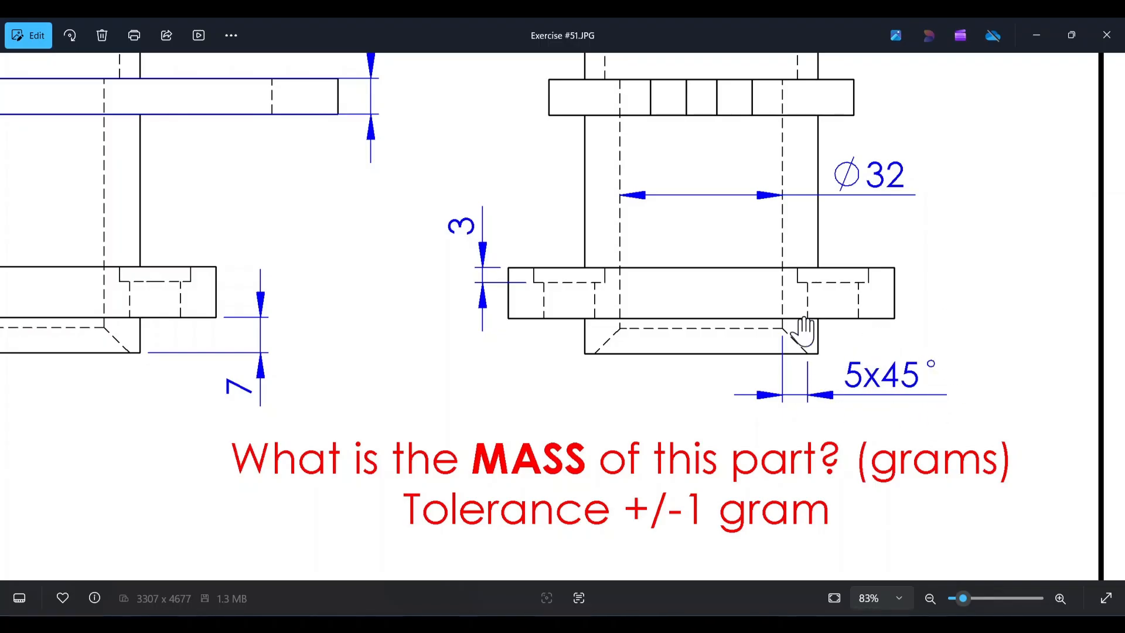
pyautogui.scroll(-5, 528, 287)
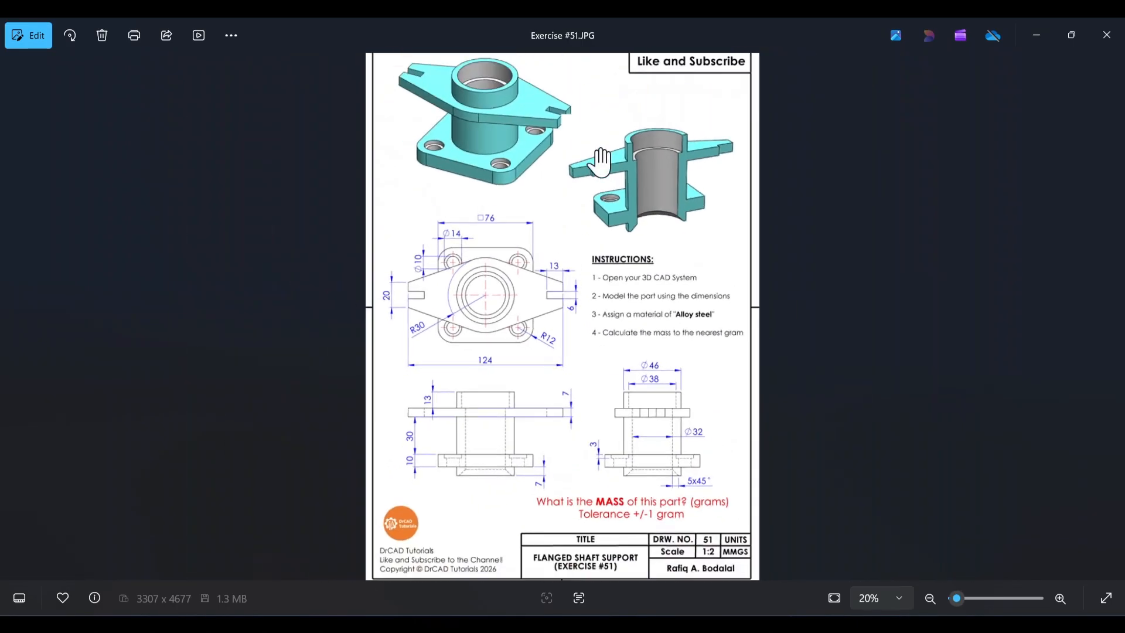
# - Review the whole drawing sheet, switch to SOLIDWORKS and inspect the finished flanged shaft support model
pyautogui.scroll(-1, 559, 199)
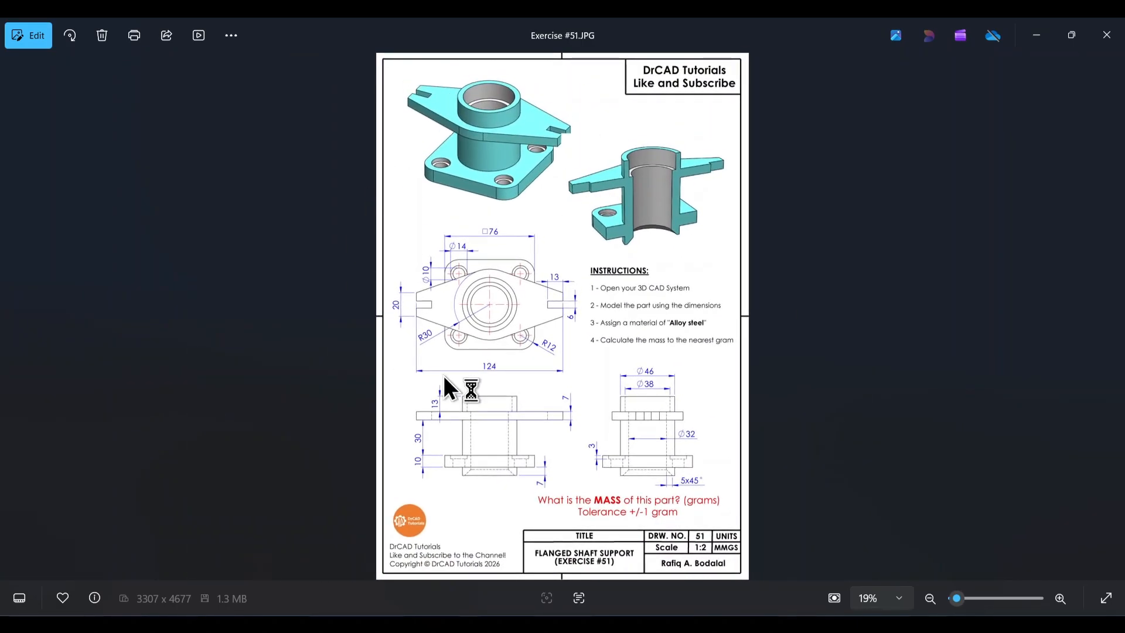
pyautogui.scroll(3, 565, 401)
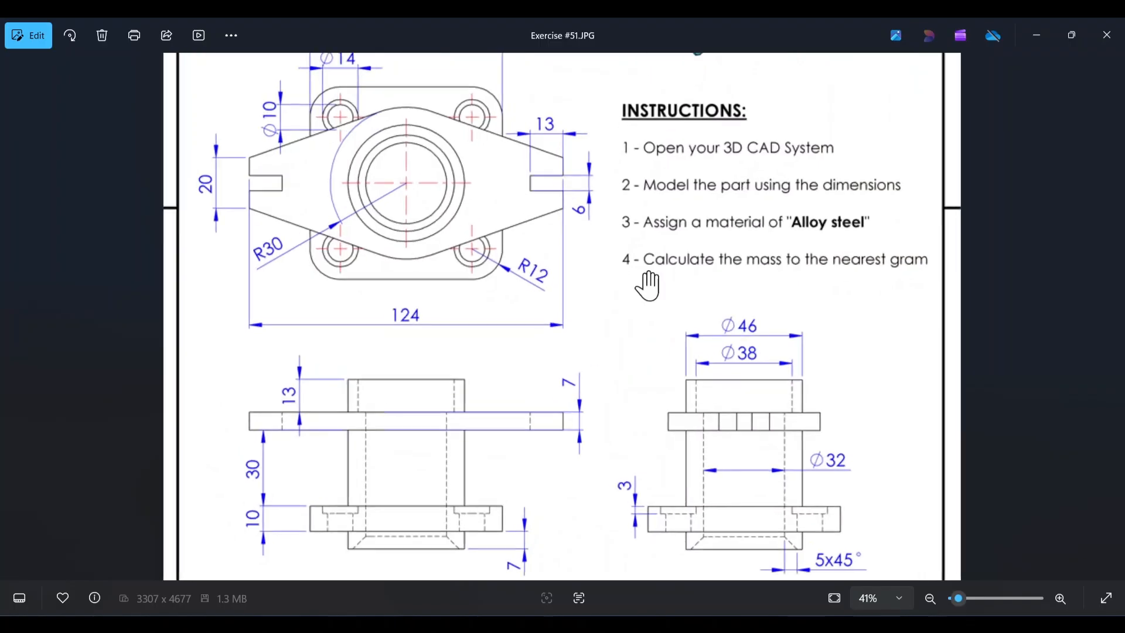
pyautogui.scroll(-3, 645, 276)
pyautogui.click(1035, 36)
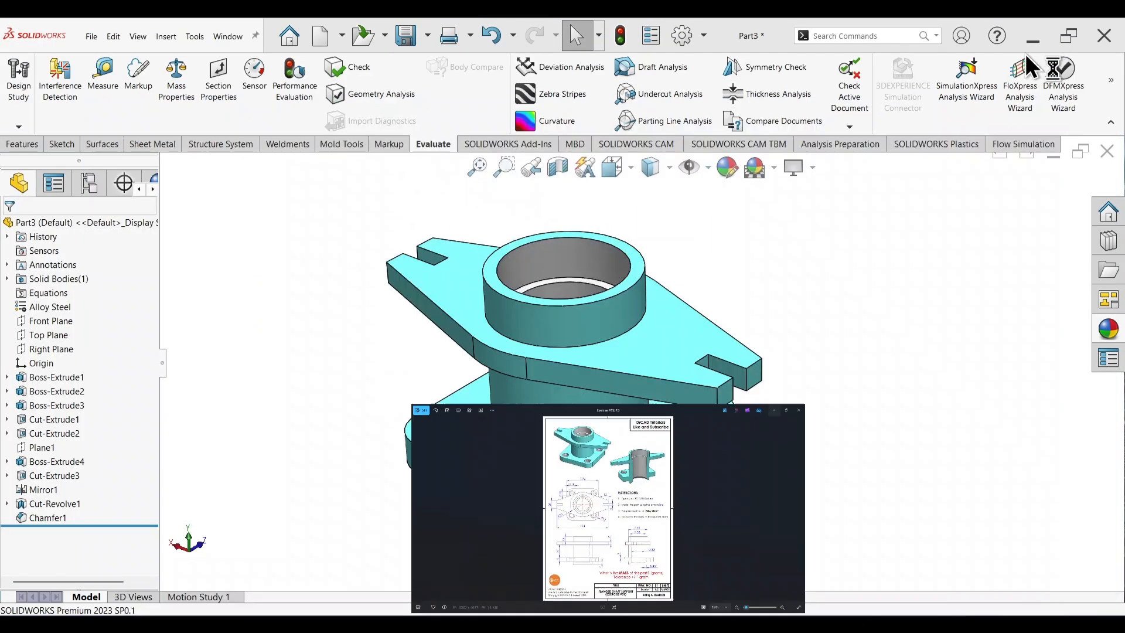
pyautogui.moveTo(828, 476); pyautogui.dragTo(808, 457, button='middle')
pyautogui.scroll(-5, 594, 357)
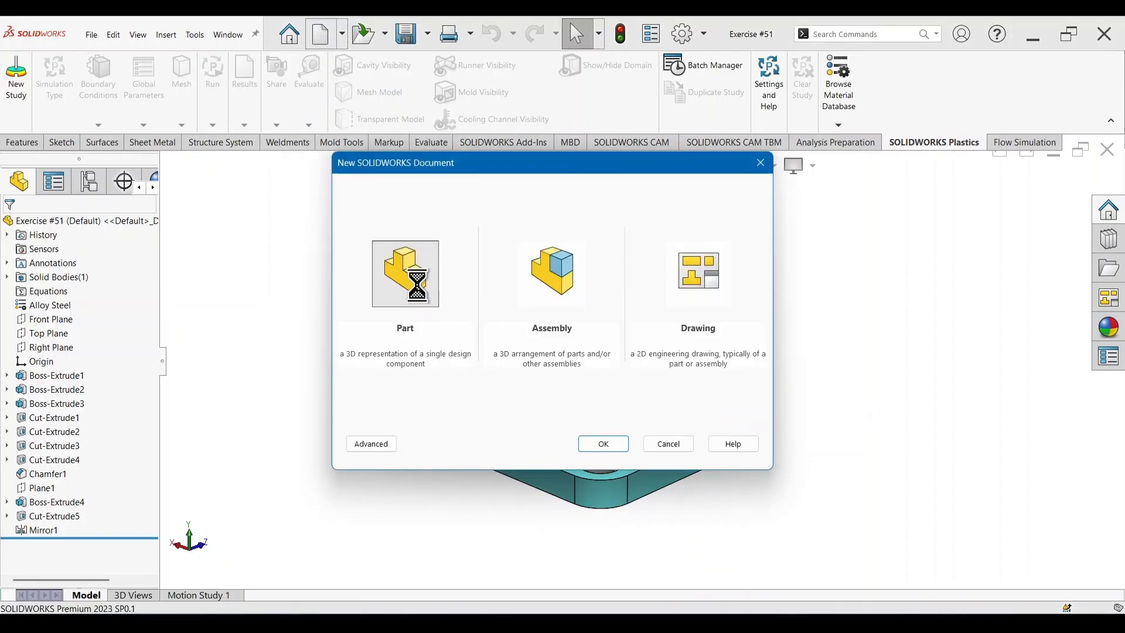
# - Create a new part document and give it a plain white background scene
pyautogui.doubleClick(417, 286)
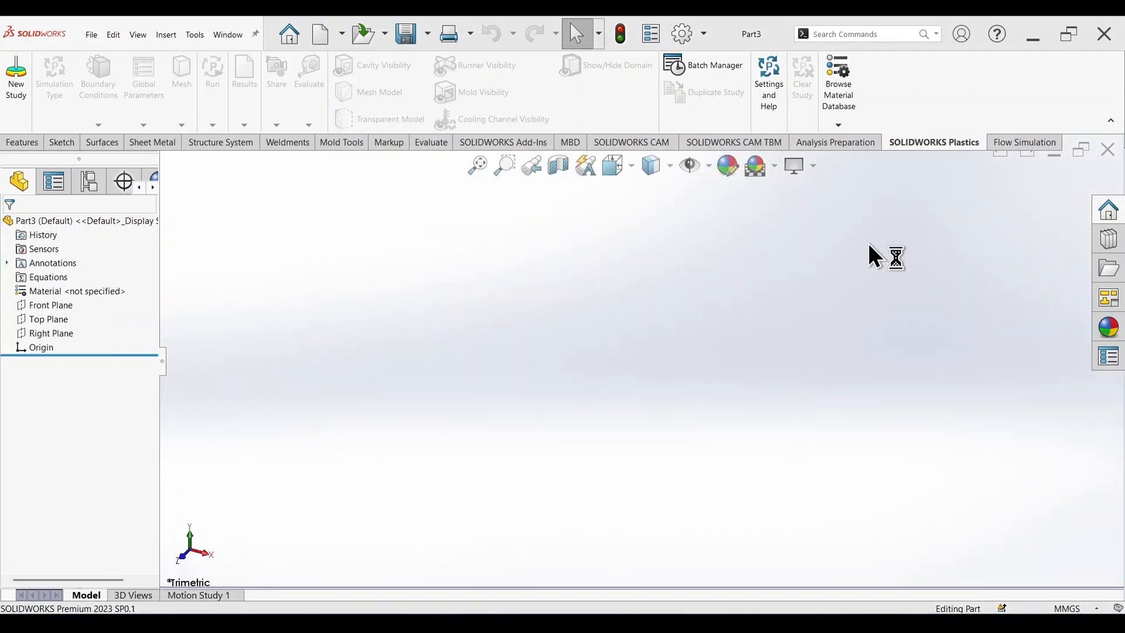
pyautogui.click(774, 167)
pyautogui.click(776, 206)
# - Copy the Exercise #51 drawing from the image viewer into the new part, scale it down and reposition it in the graphics area
pyautogui.hotkey('alt', 'Tab')
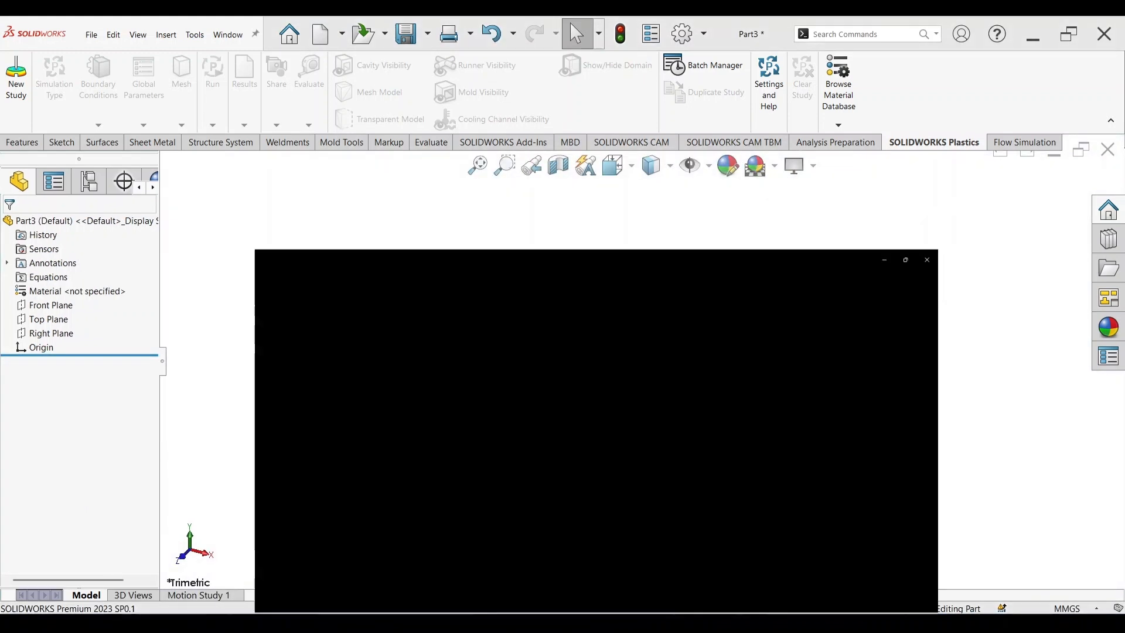
pyautogui.hotkey('ctrl', 'c')
pyautogui.click(1035, 35)
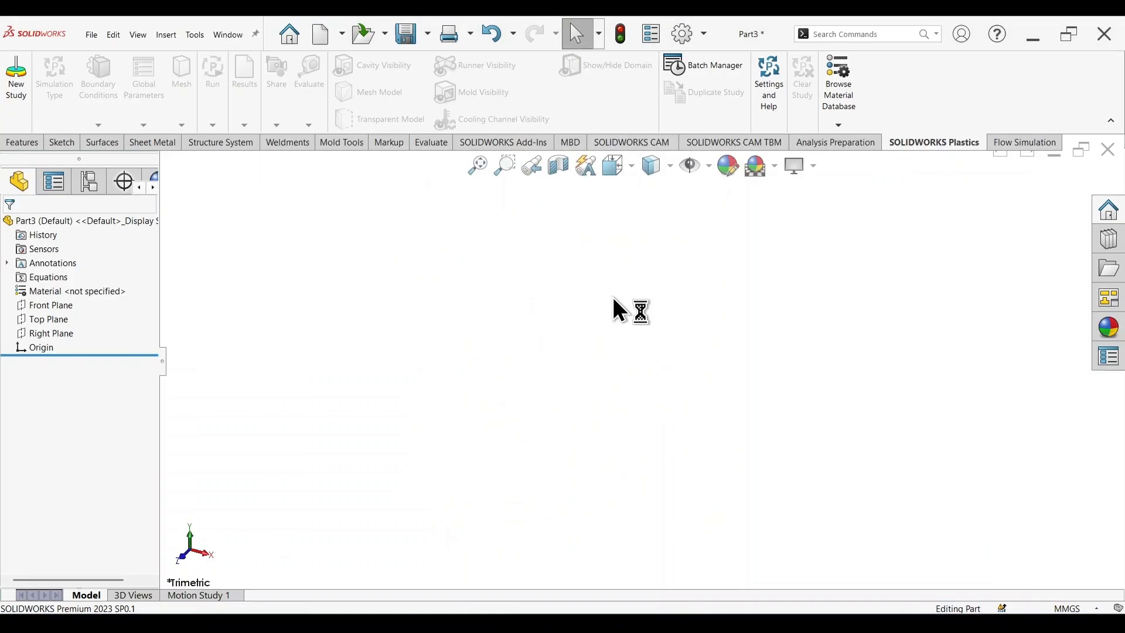
pyautogui.hotkey('ctrl', 'v')
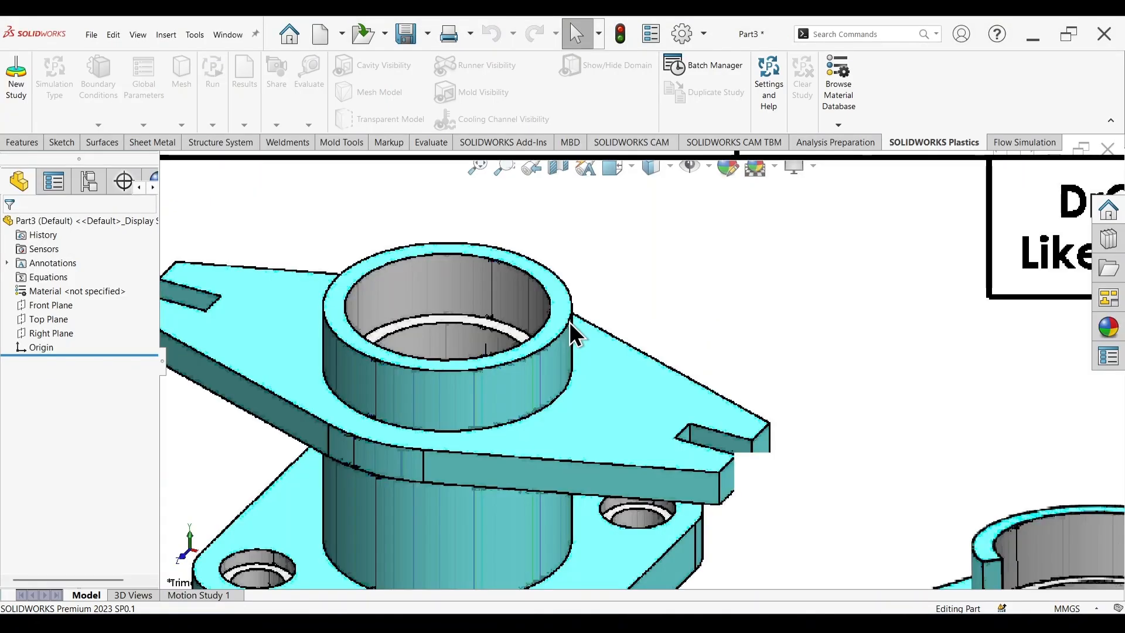
pyautogui.scroll(6, 620, 350)
pyautogui.click(605, 384)
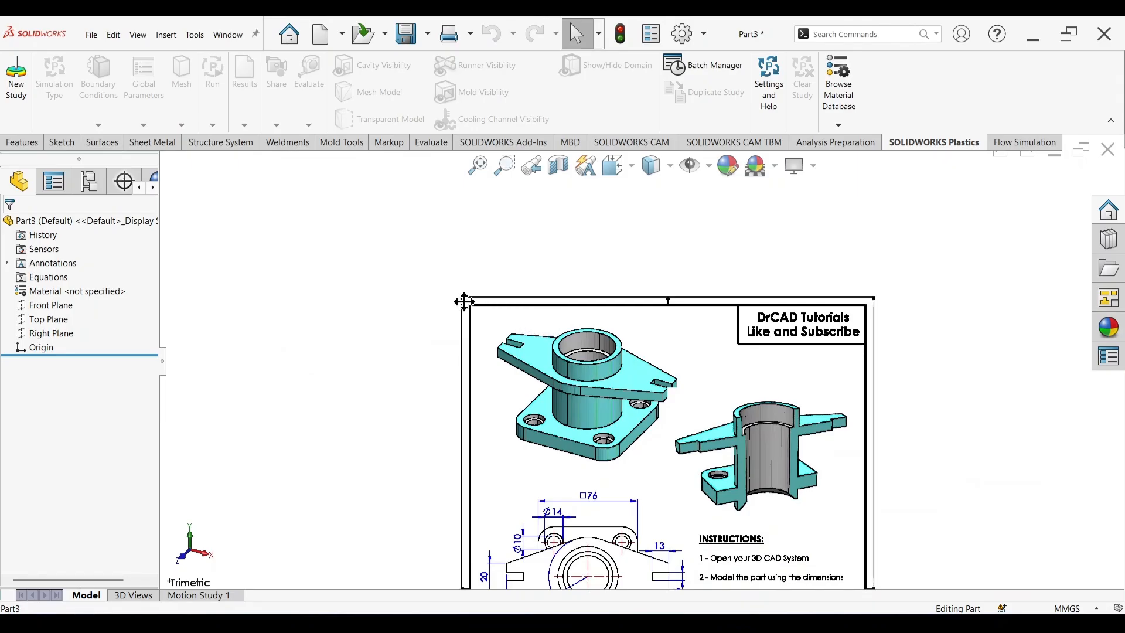
pyautogui.moveTo(763, 523); pyautogui.dragTo(763, 523)
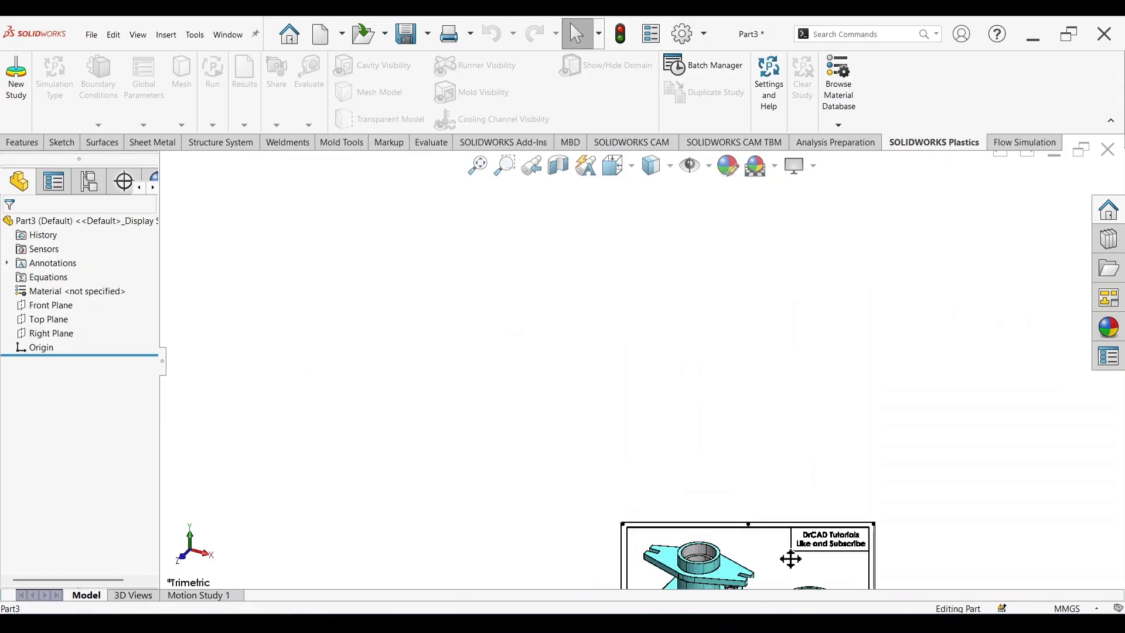
pyautogui.moveTo(588, 303); pyautogui.dragTo(604, 261)
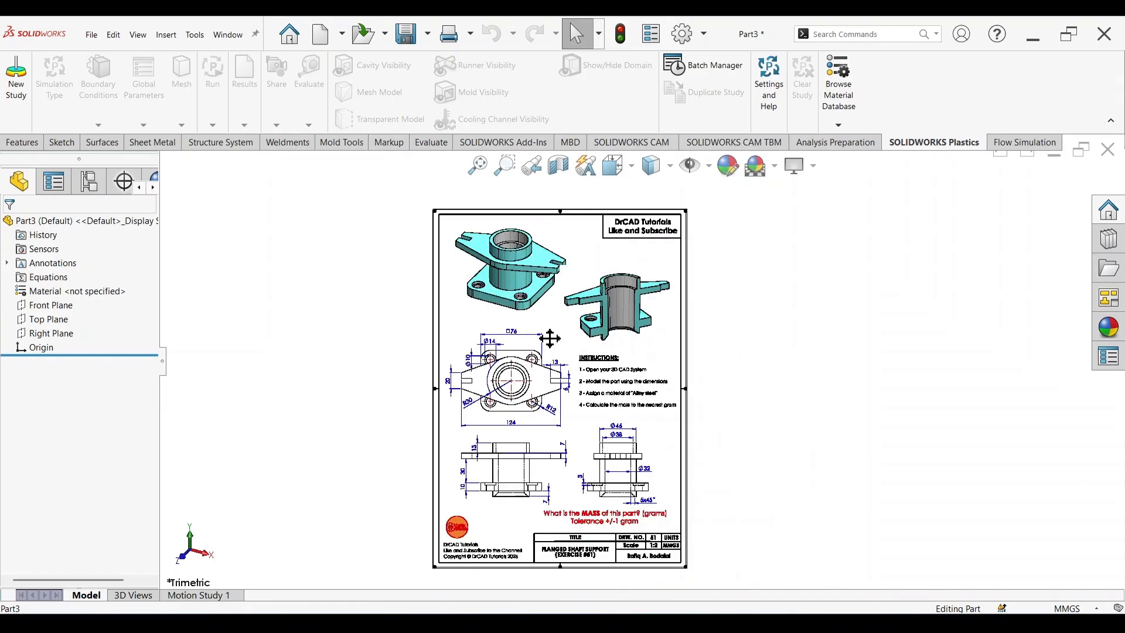
# - Start a new sketch on the Top Plane
pyautogui.scroll(4, 527, 285)
pyautogui.scroll(-3, 527, 283)
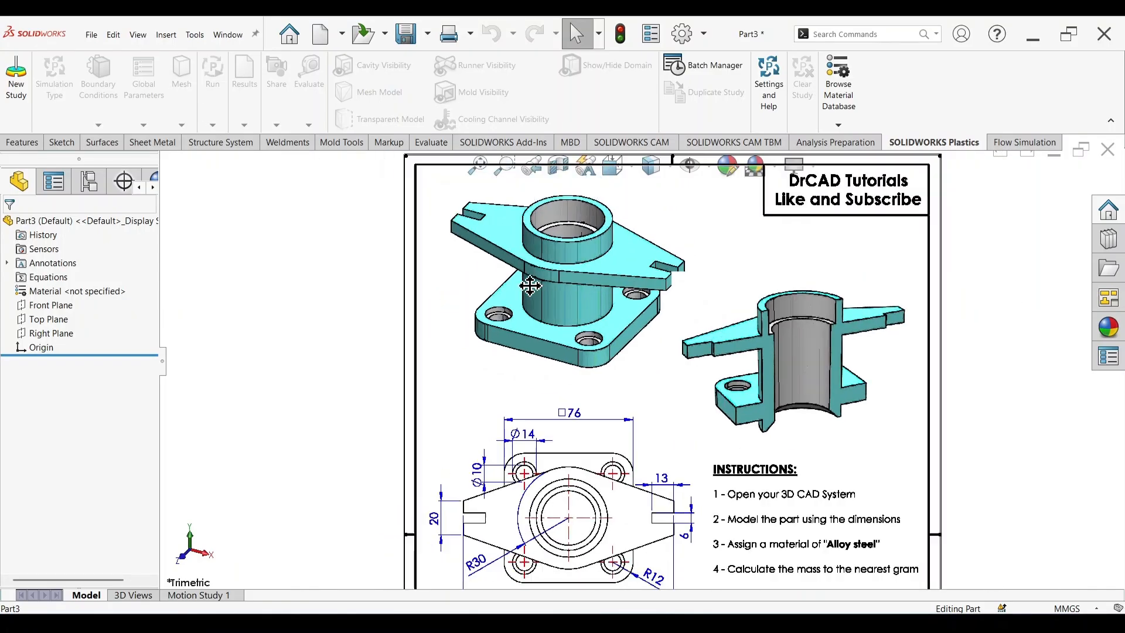
pyautogui.scroll(4, 581, 284)
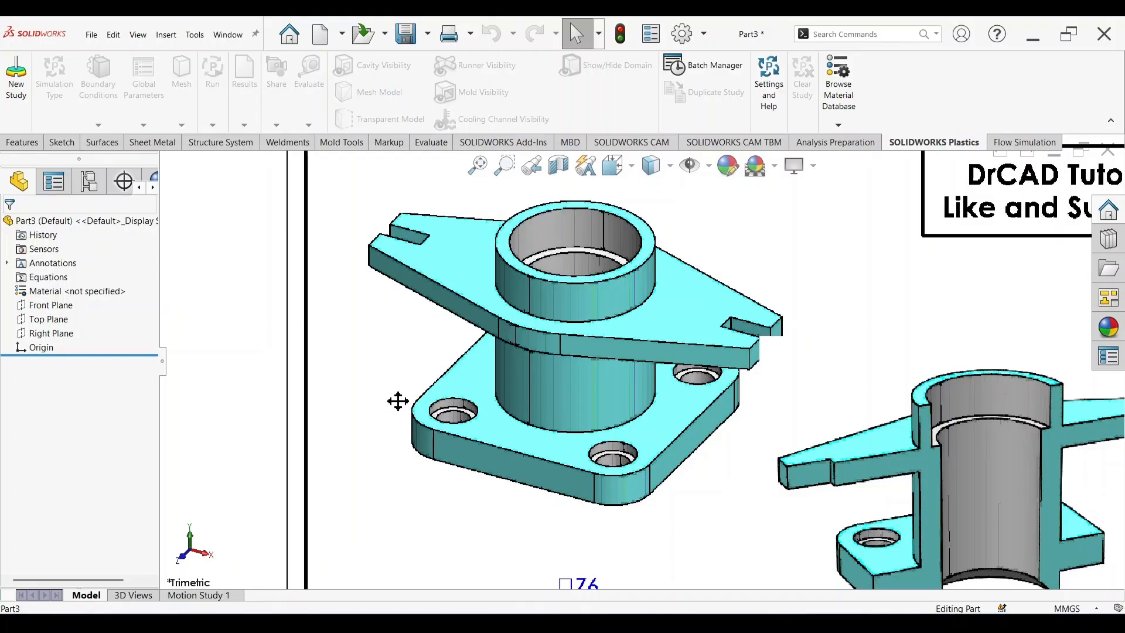
pyautogui.scroll(-5, 773, 438)
pyautogui.scroll(2, 808, 452)
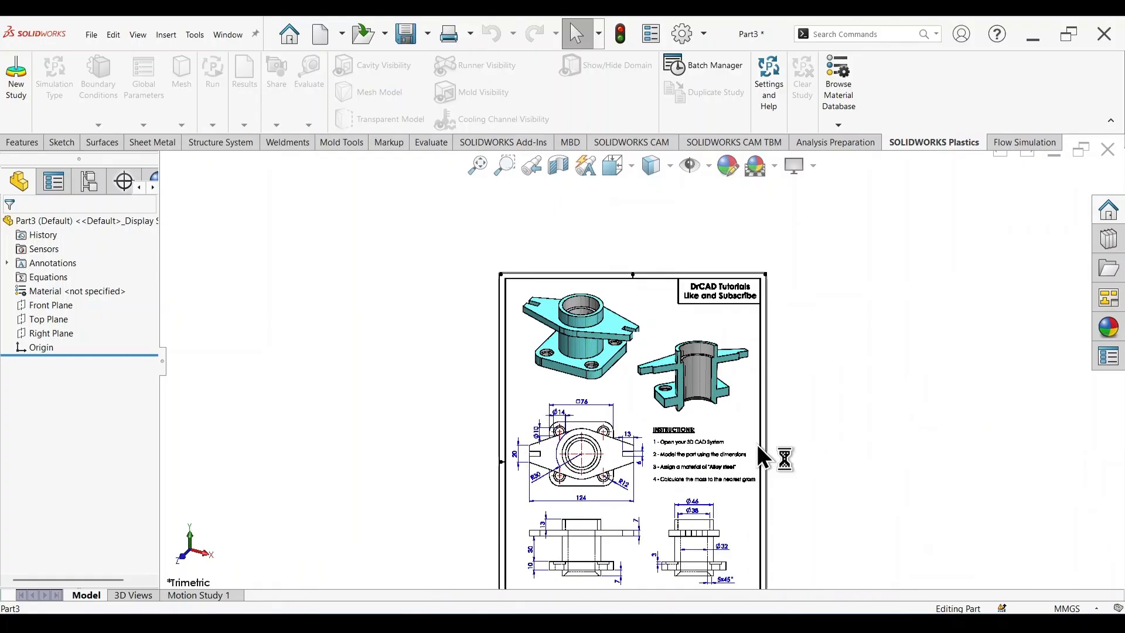
pyautogui.click(58, 320)
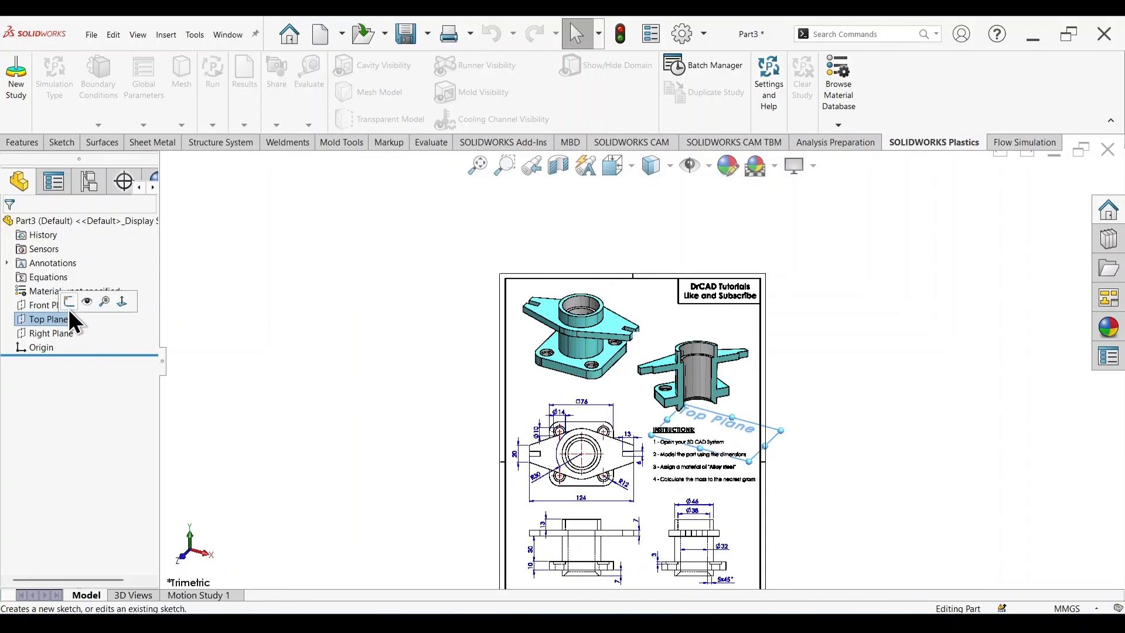
pyautogui.click(69, 306)
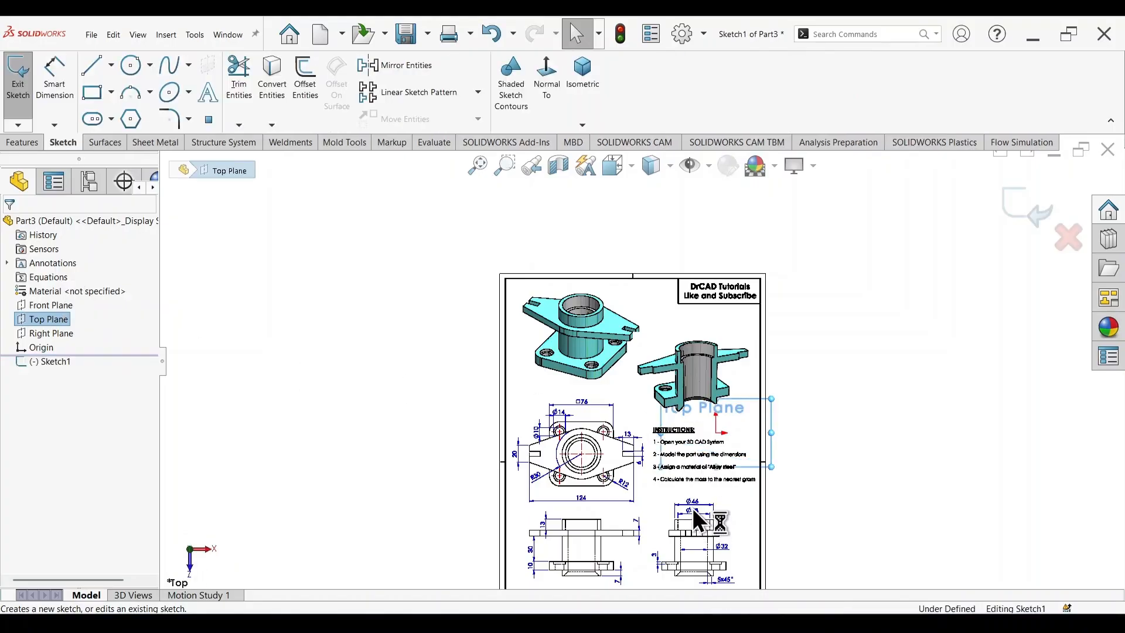
# - Move the drawing image clear of the origin and sketch a center rectangle about 247 mm wide on the origin
pyautogui.moveTo(601, 459); pyautogui.dragTo(577, 460)
pyautogui.scroll(2, 737, 460)
pyautogui.scroll(-3, 737, 442)
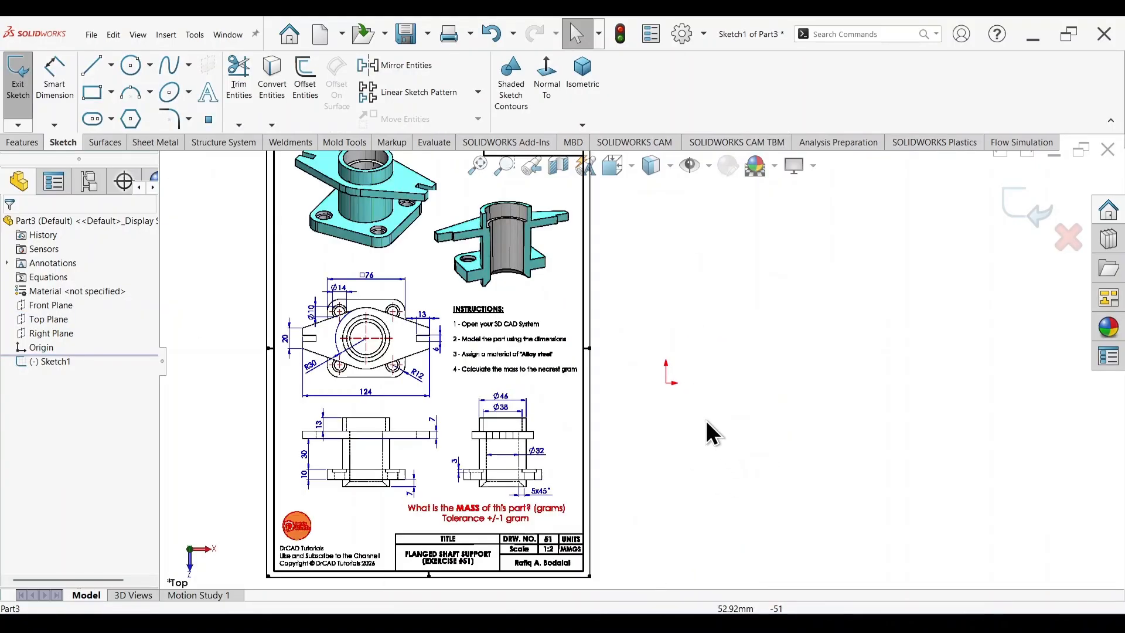
pyautogui.moveTo(730, 294); pyautogui.dragTo(730, 388, button='right')
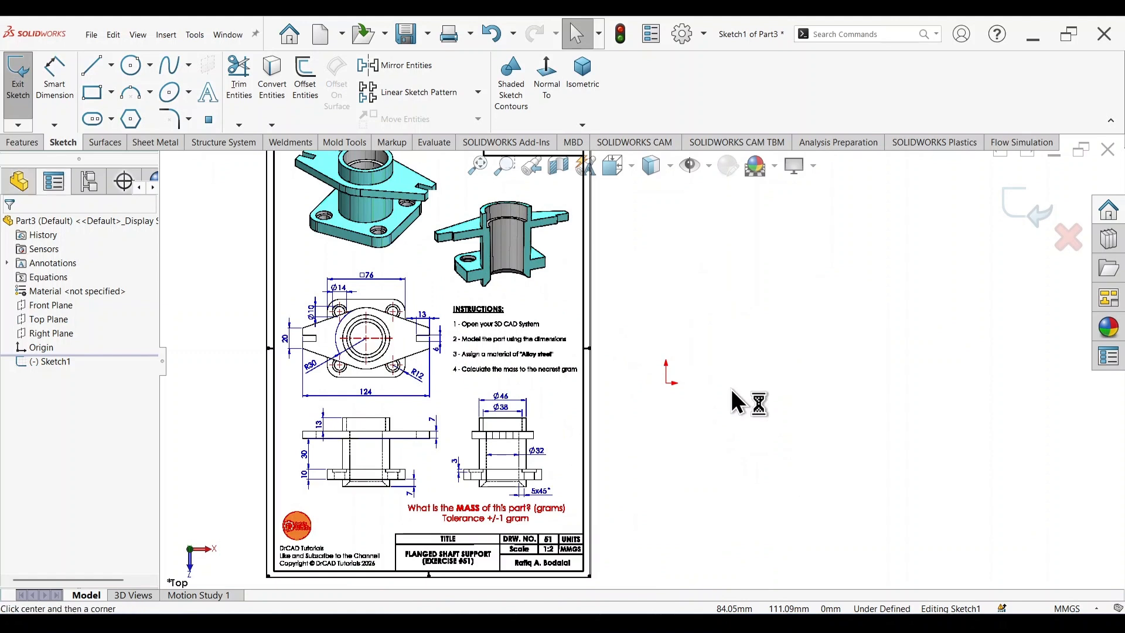
pyautogui.click(666, 383)
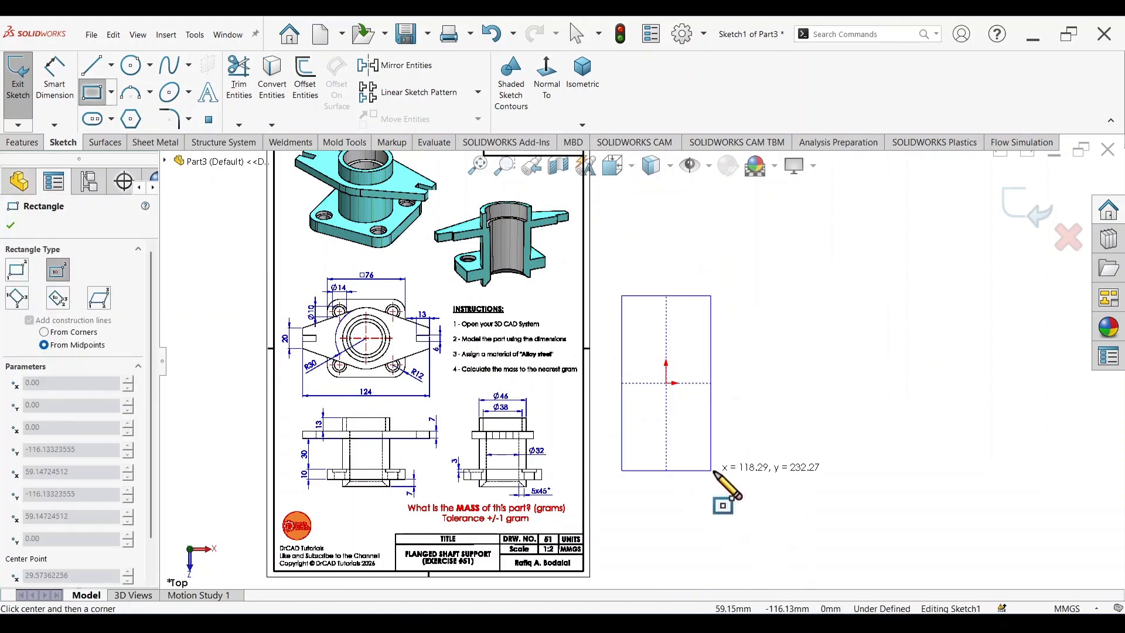
pyautogui.click(760, 463)
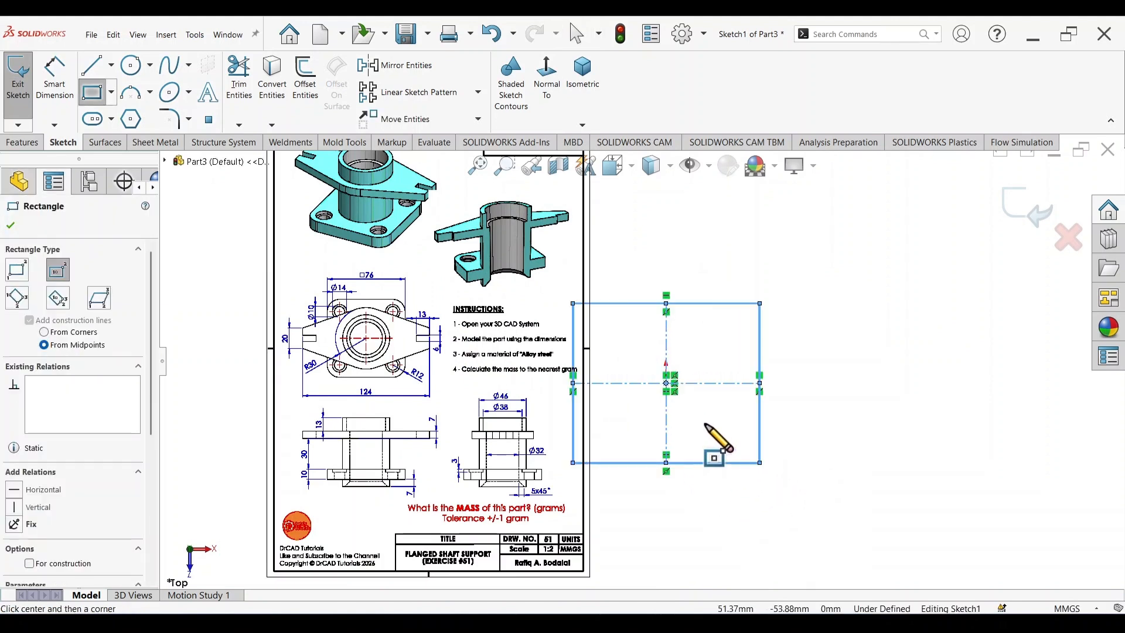
pyautogui.press('Escape')
# - Shift the drawing image farther from the rectangle and examine the square base flange's dimensions in the drawing's top view
pyautogui.moveTo(434, 364); pyautogui.dragTo(391, 364)
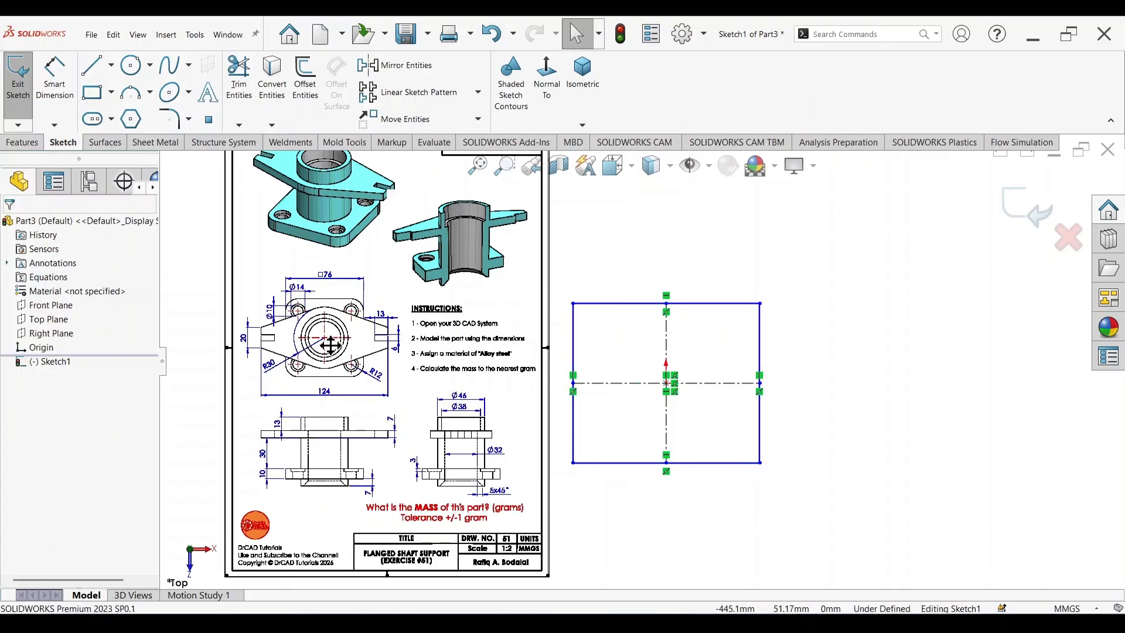
pyautogui.scroll(-3, 330, 345)
pyautogui.scroll(-2, 374, 318)
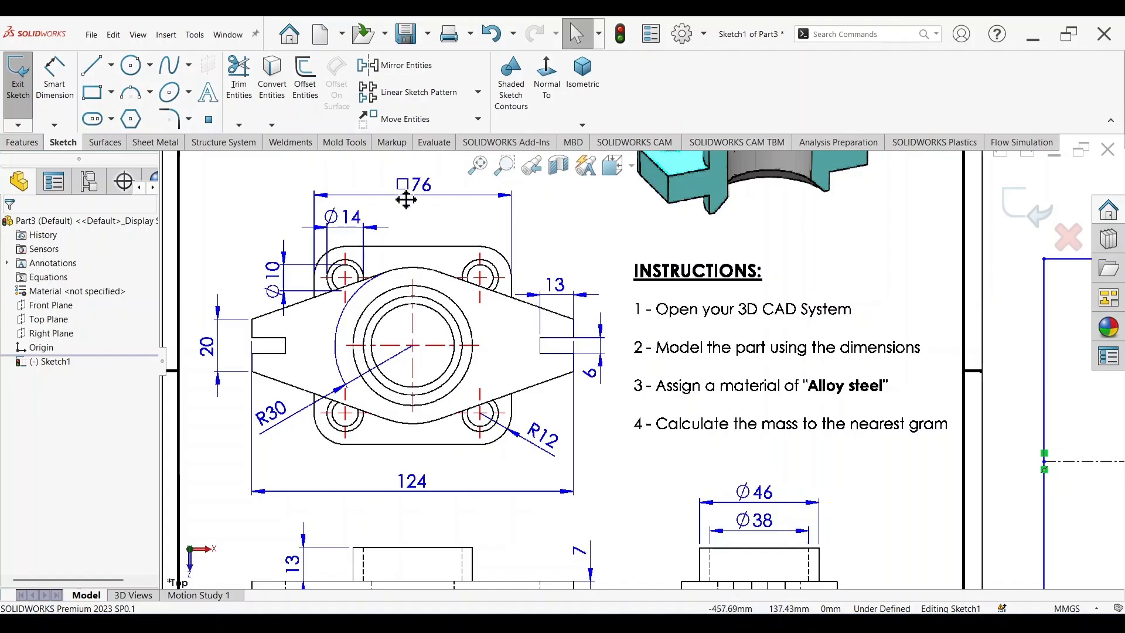
pyautogui.scroll(-5, 416, 190)
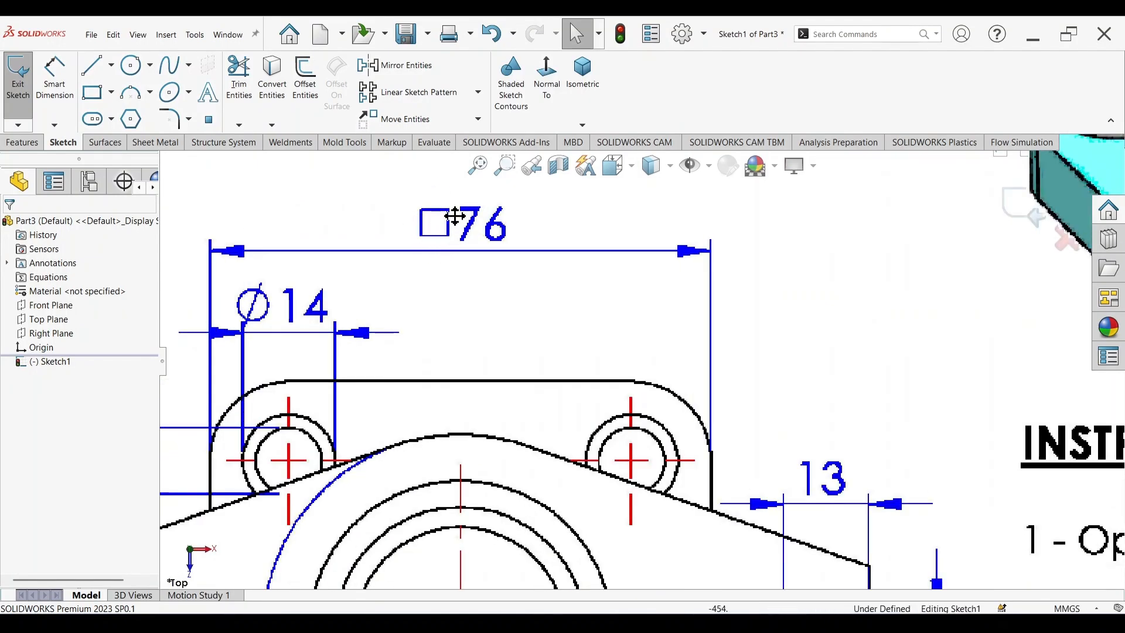
pyautogui.scroll(5, 461, 248)
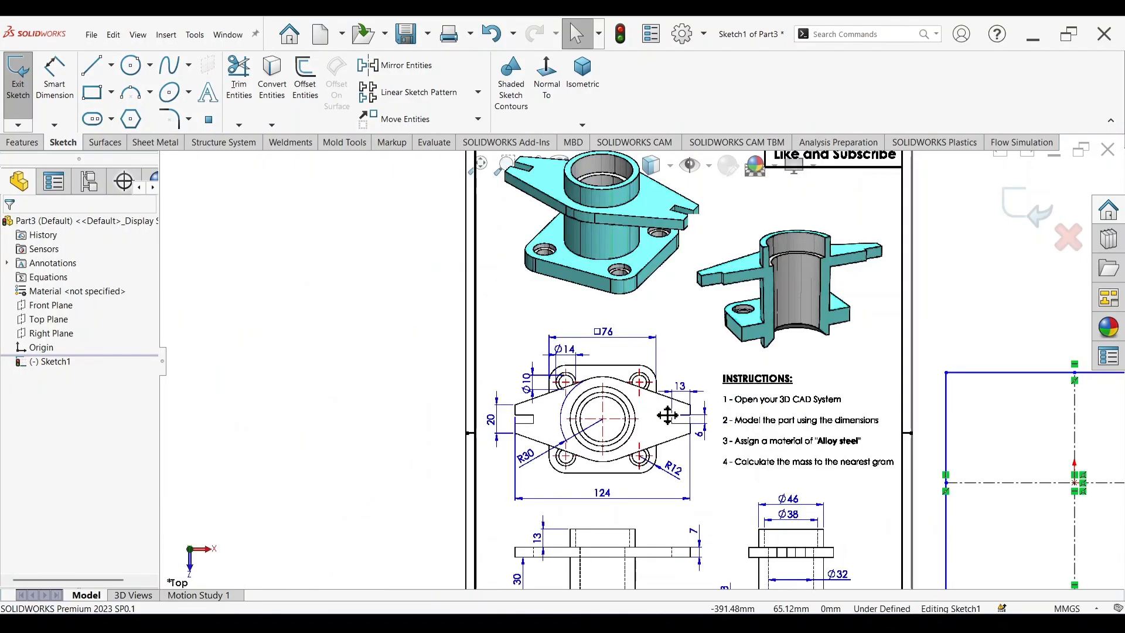
pyautogui.scroll(-5, 667, 415)
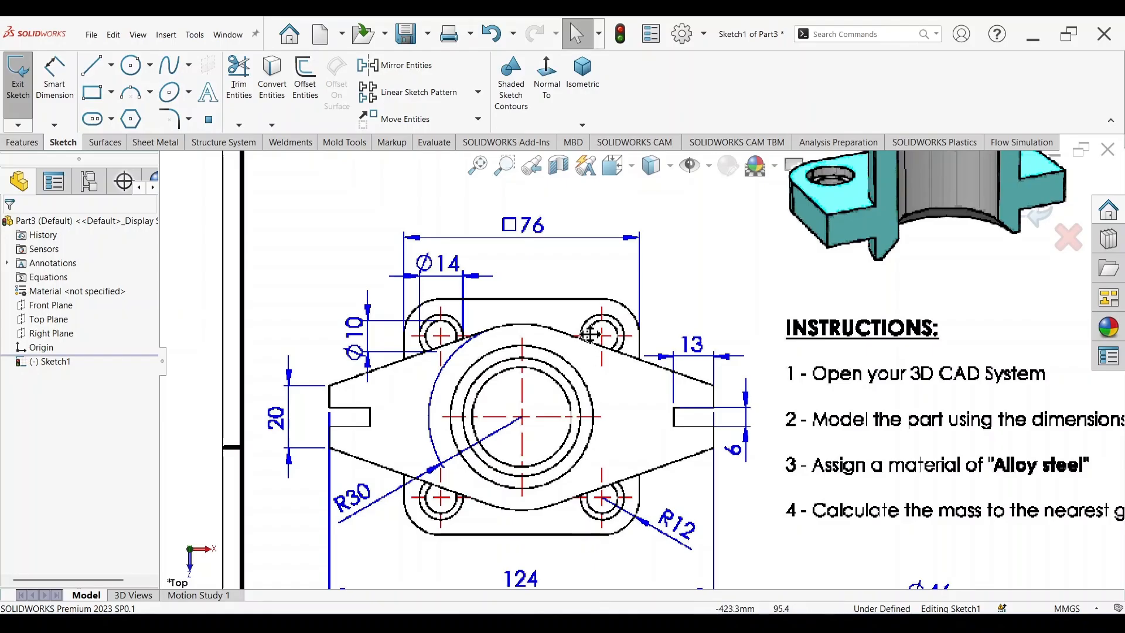
pyautogui.scroll(5, 816, 405)
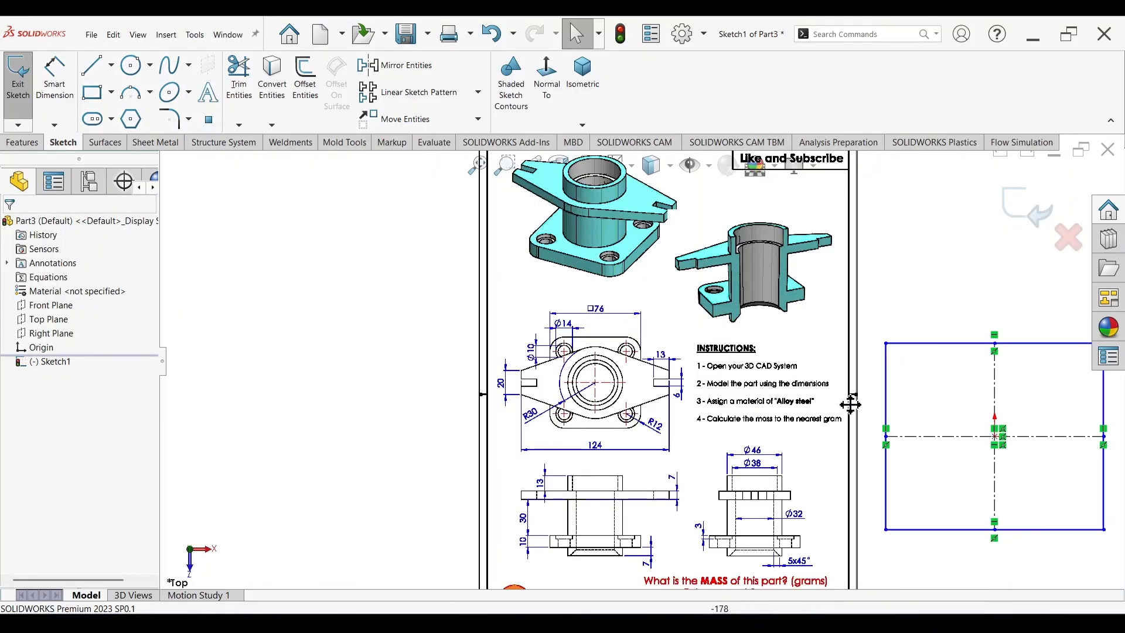
# - Dimension the rectangle's horizontal edge and set its length to 76 mm
pyautogui.press('f')
pyautogui.moveTo(960, 459); pyautogui.dragTo(953, 358, button='right')
pyautogui.click(813, 323)
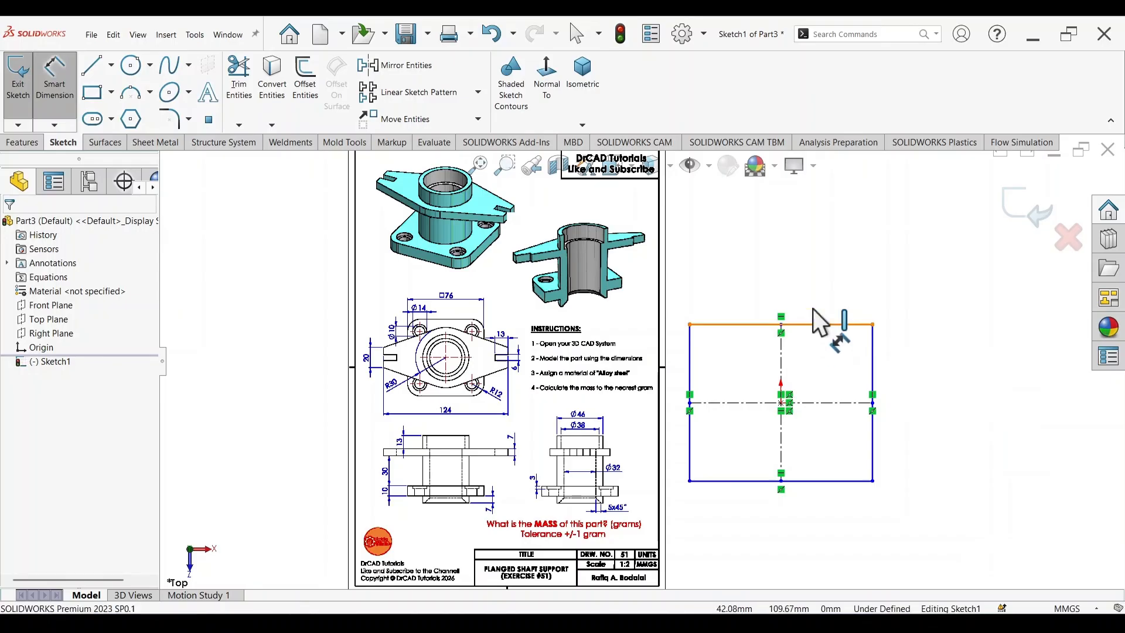
pyautogui.click(802, 274)
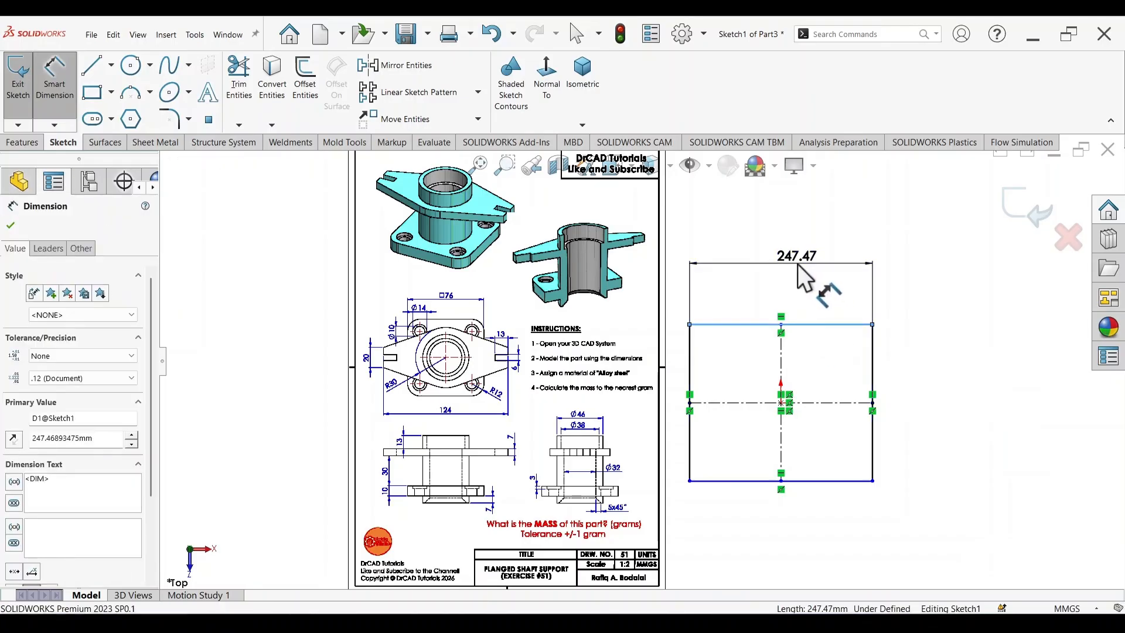
pyautogui.write('76')
pyautogui.press('Return')
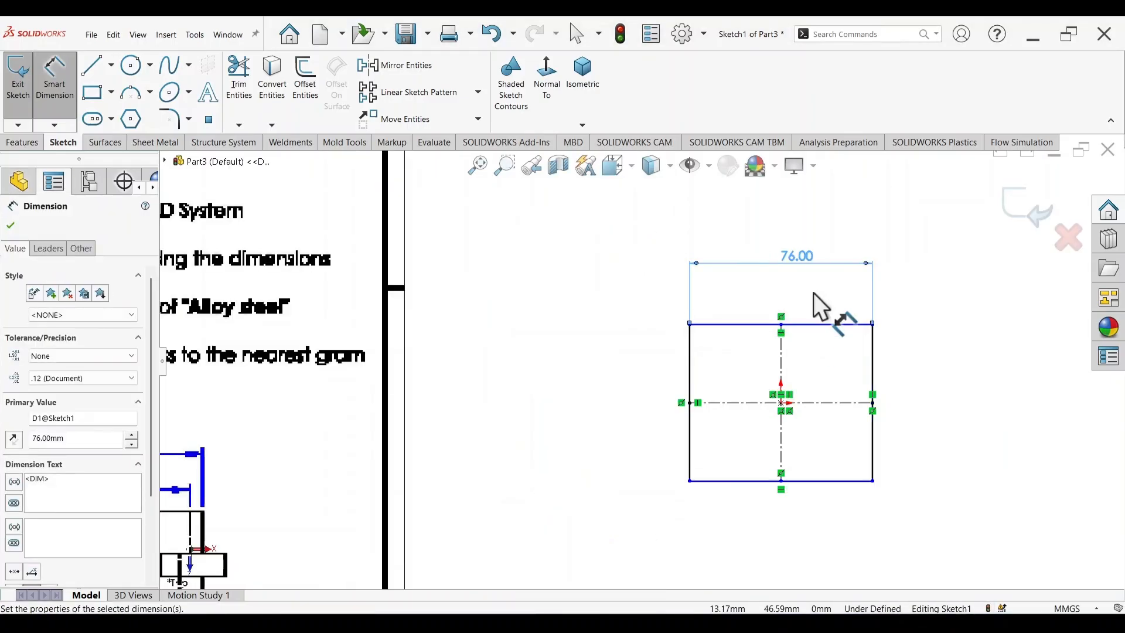
pyautogui.press('Escape')
# - Add an Equal relation between the rectangle's horizontal and vertical edges to make it a square
pyautogui.click(838, 325)
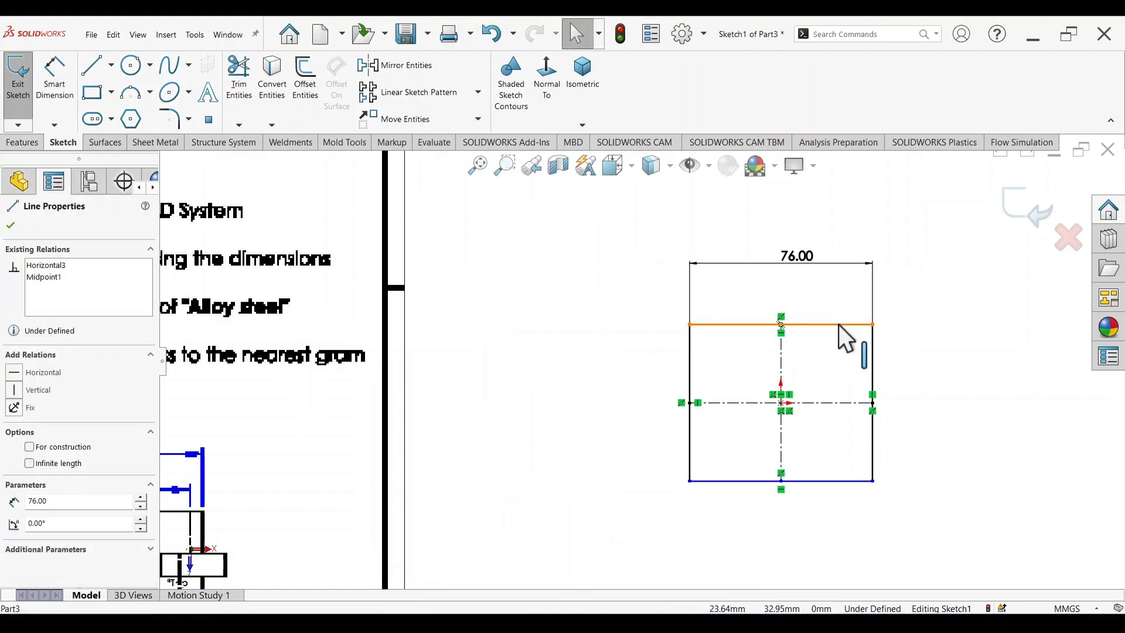
pyautogui.keyDown('ctrl'); pyautogui.click(873, 355); pyautogui.keyUp('ctrl')
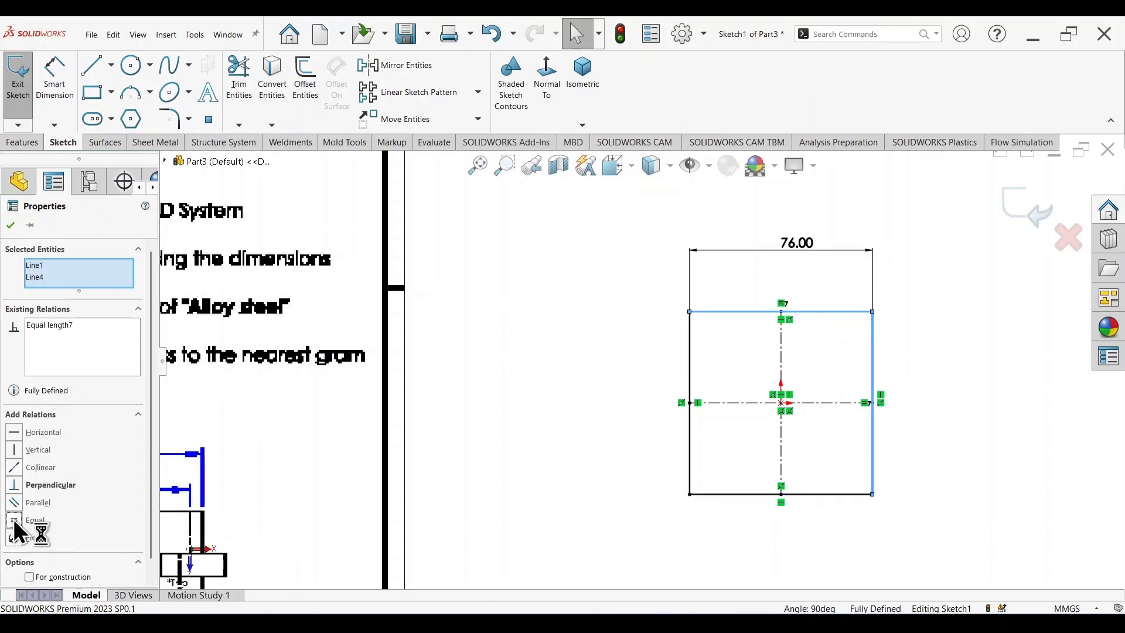
pyautogui.click(552, 397)
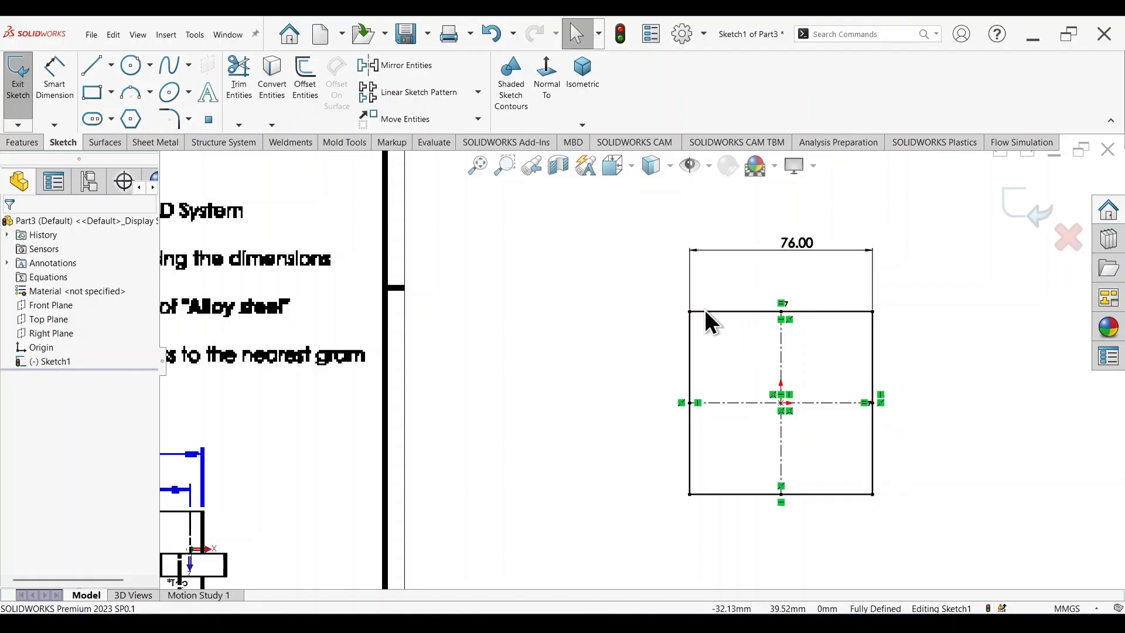
# - Examine the drawing's top view for the corner radius of the square base flange
pyautogui.scroll(1, 747, 393)
pyautogui.scroll(2, 746, 393)
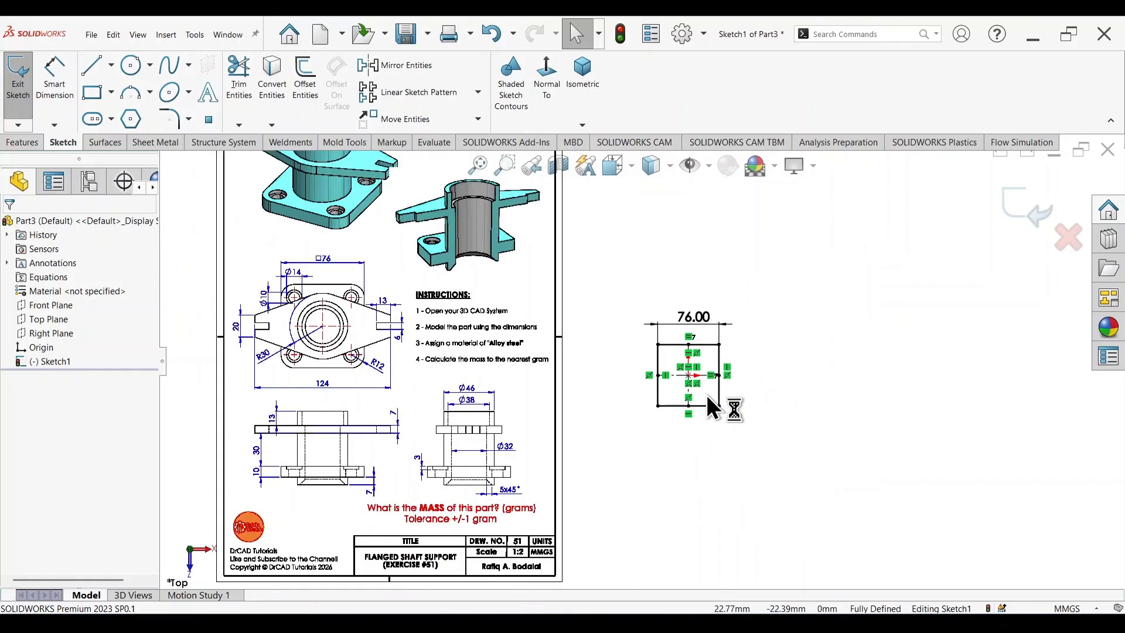
pyautogui.scroll(-5, 372, 293)
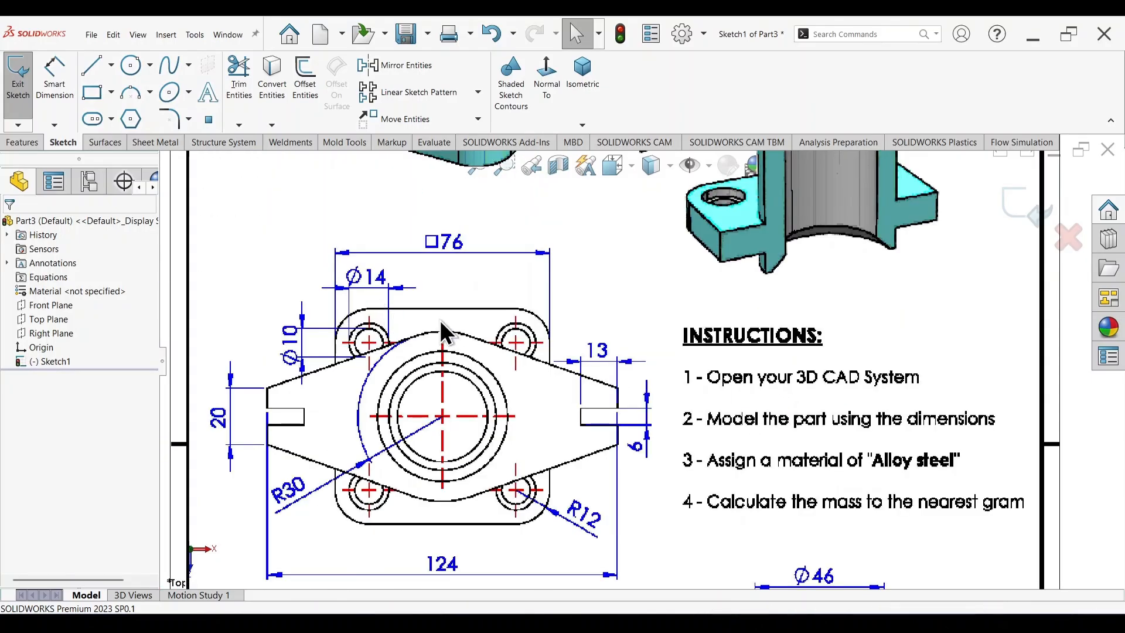
pyautogui.scroll(-1, 451, 346)
pyautogui.scroll(1, 486, 404)
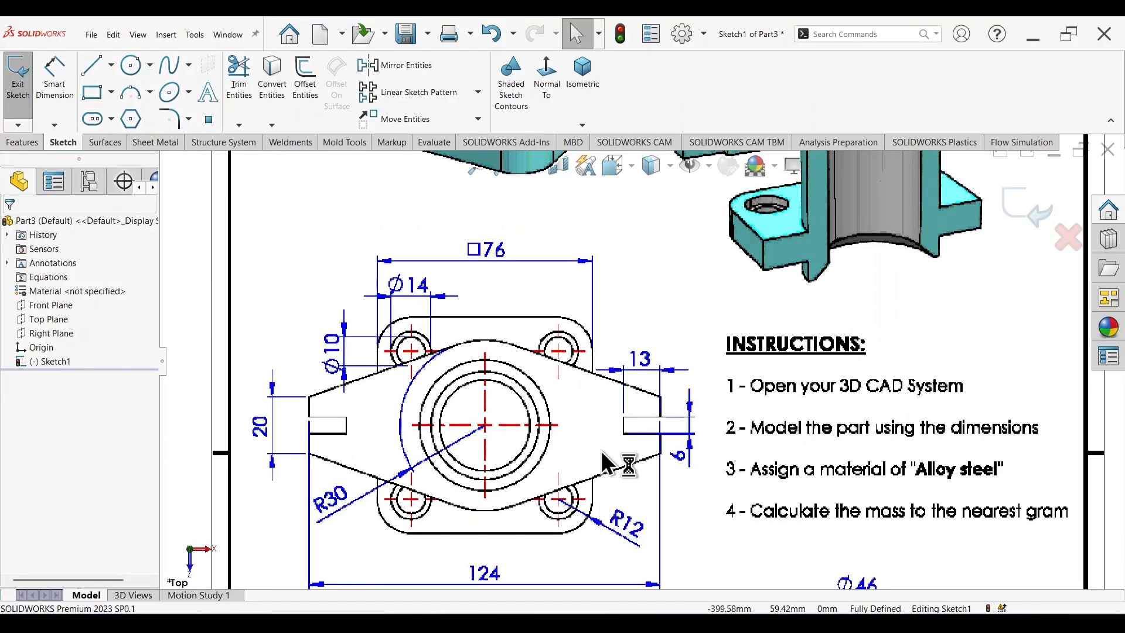
pyautogui.scroll(-3, 596, 537)
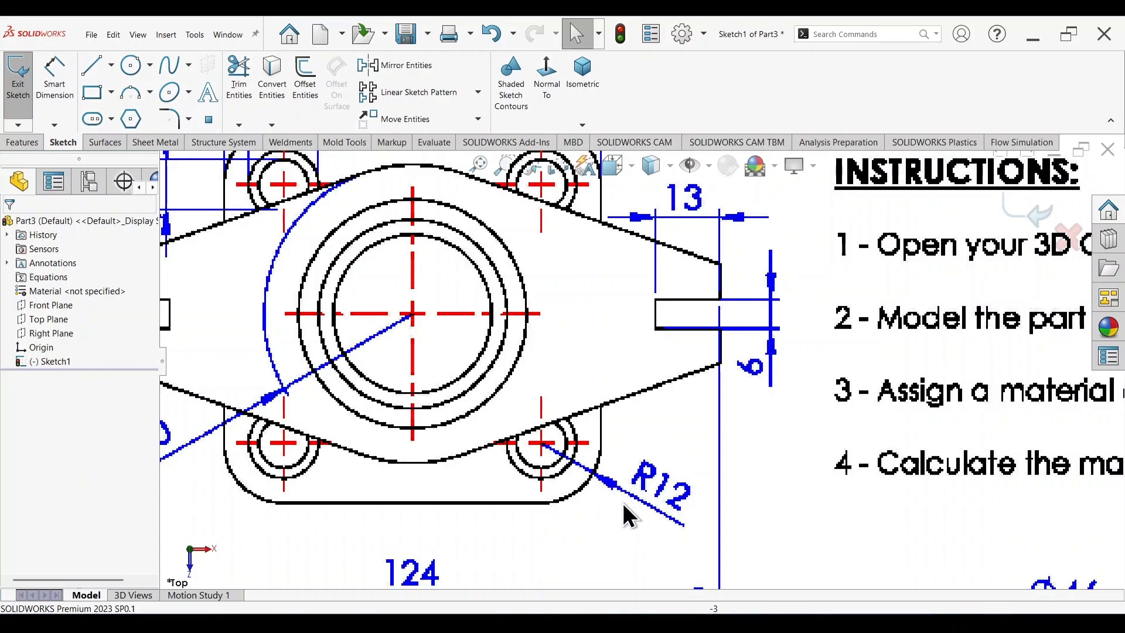
pyautogui.scroll(7, 752, 430)
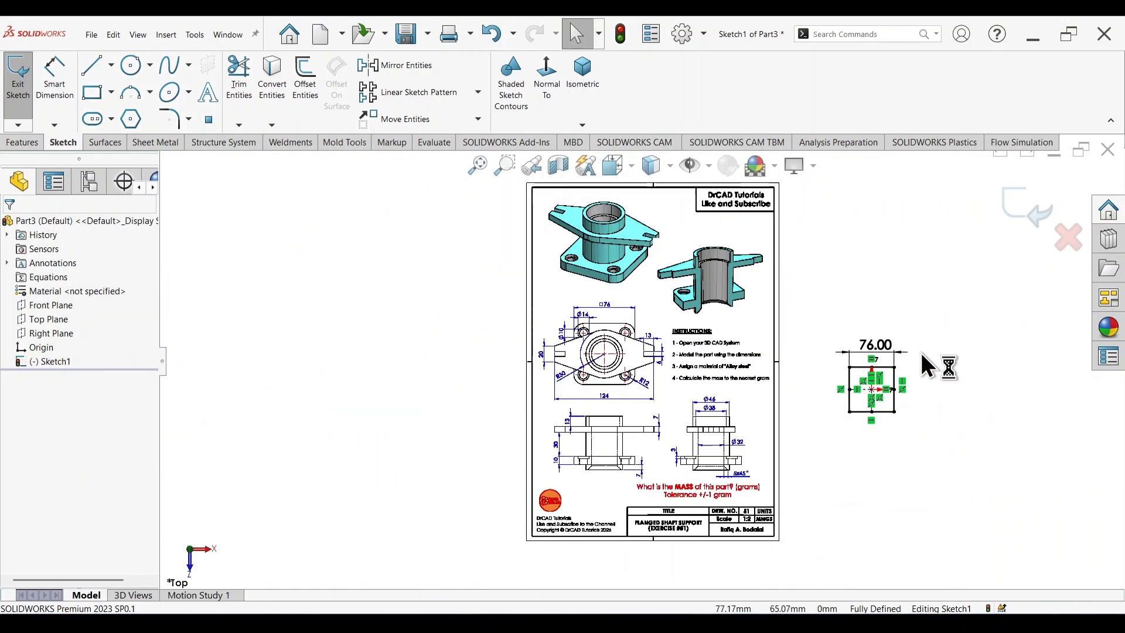
# - Round all four corners of the square with 12 mm sketch fillets, accepting the removal of the conflicting relations
pyautogui.scroll(-3, 887, 374)
pyautogui.scroll(-4, 869, 396)
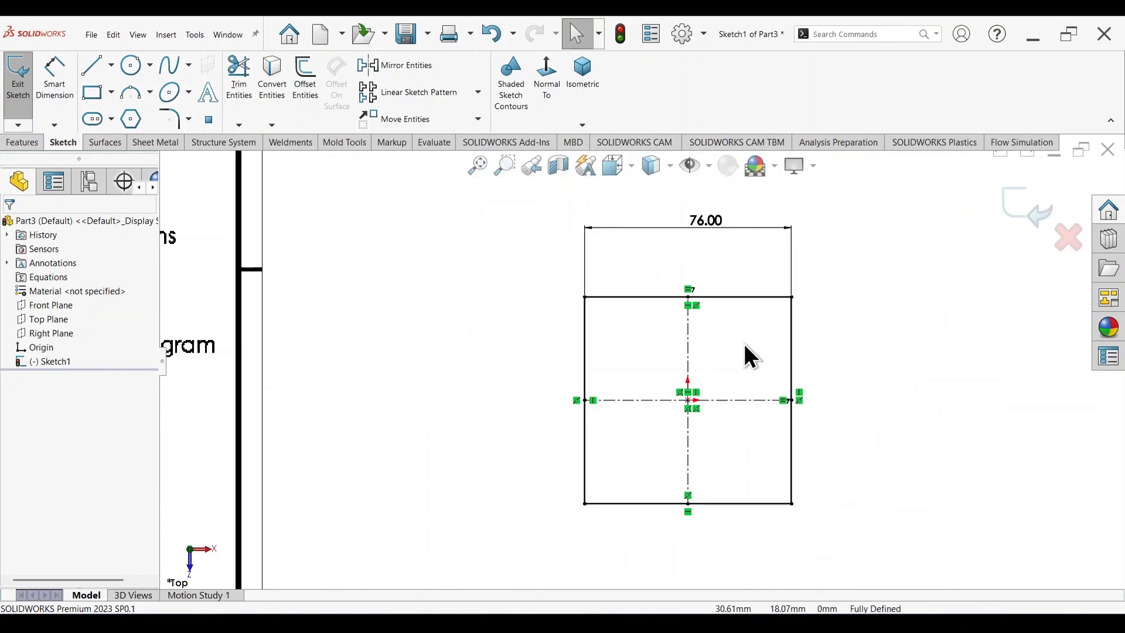
pyautogui.click(174, 119)
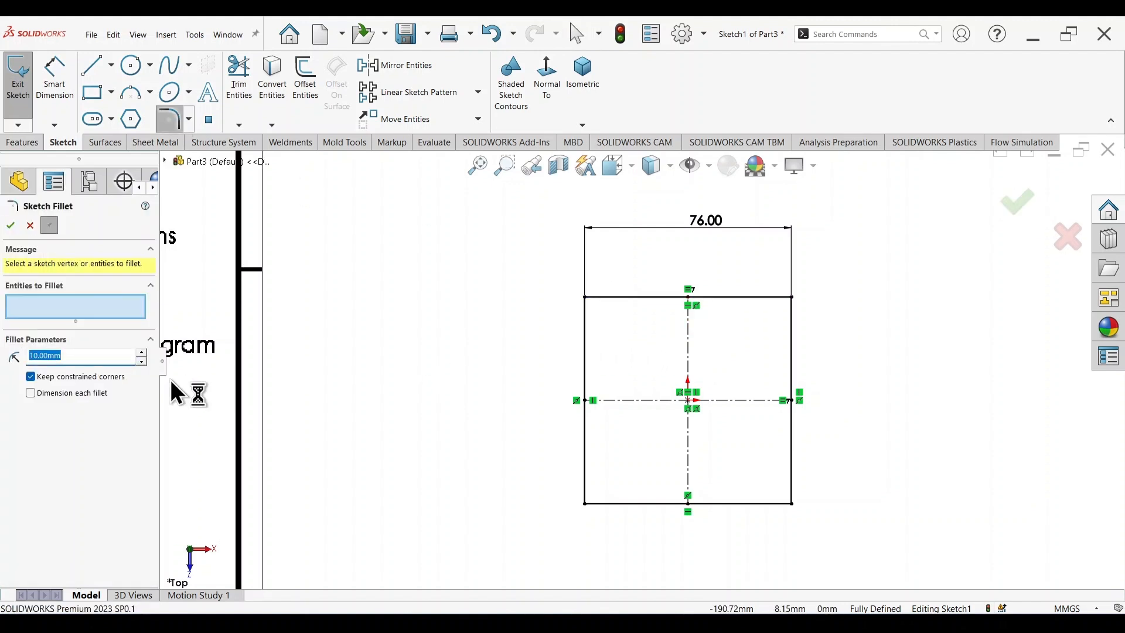
pyautogui.write('12')
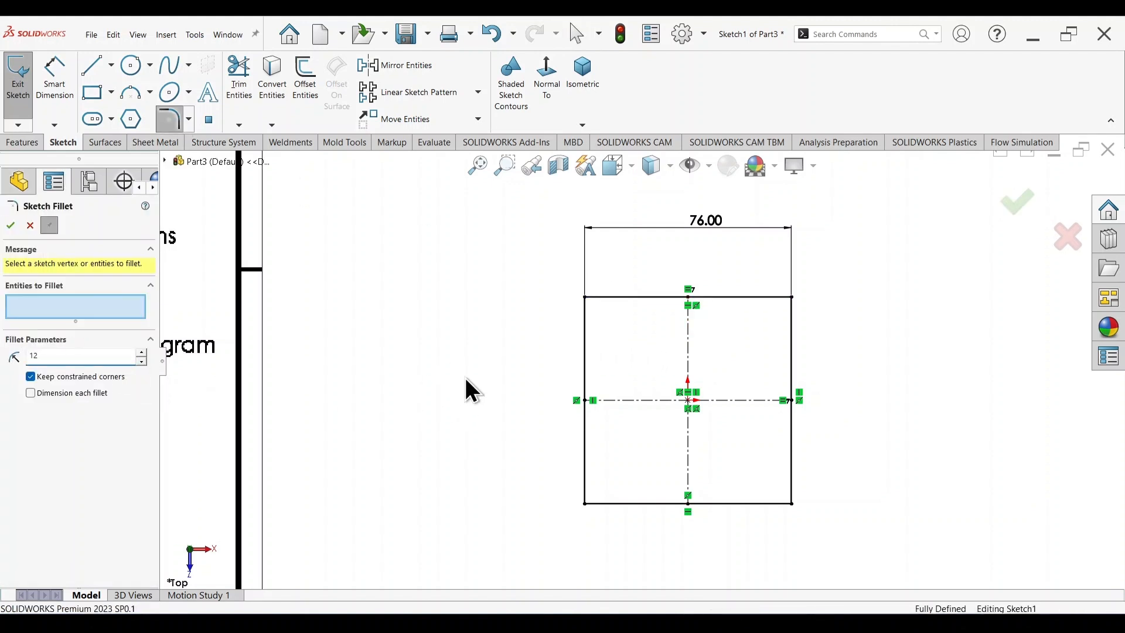
pyautogui.click(585, 299)
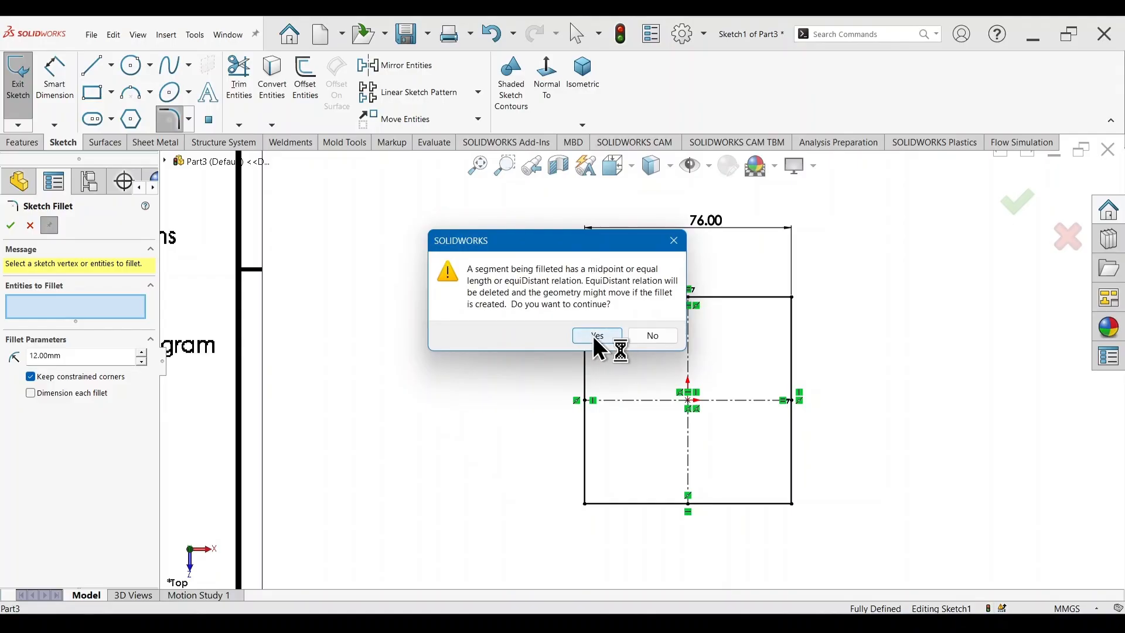
pyautogui.click(593, 335)
pyautogui.click(792, 298)
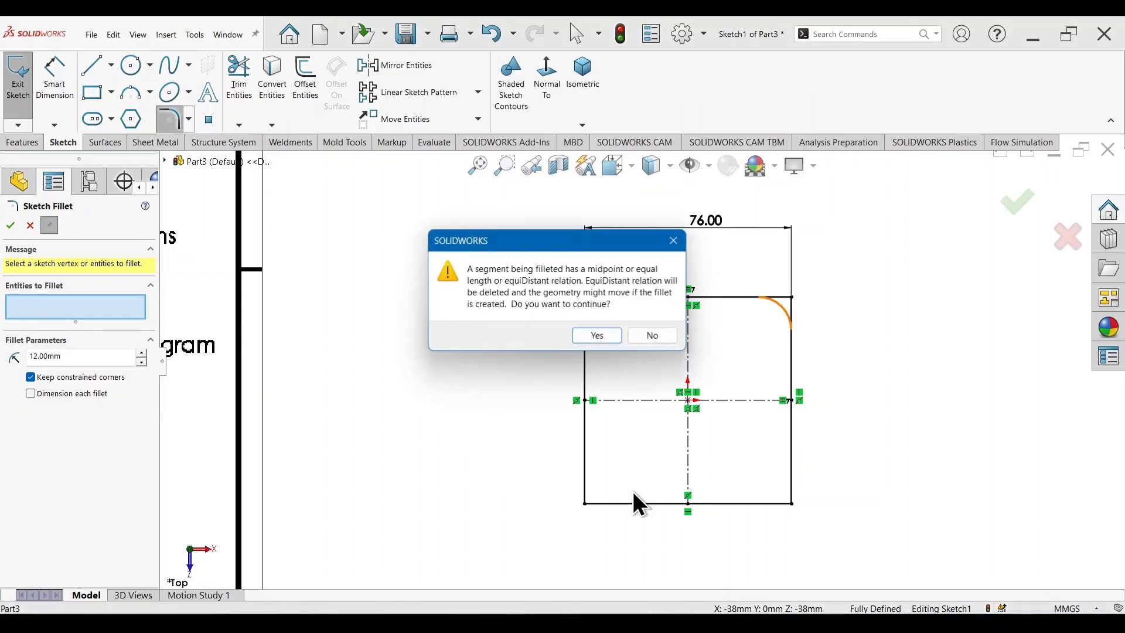
pyautogui.click(595, 334)
pyautogui.click(586, 503)
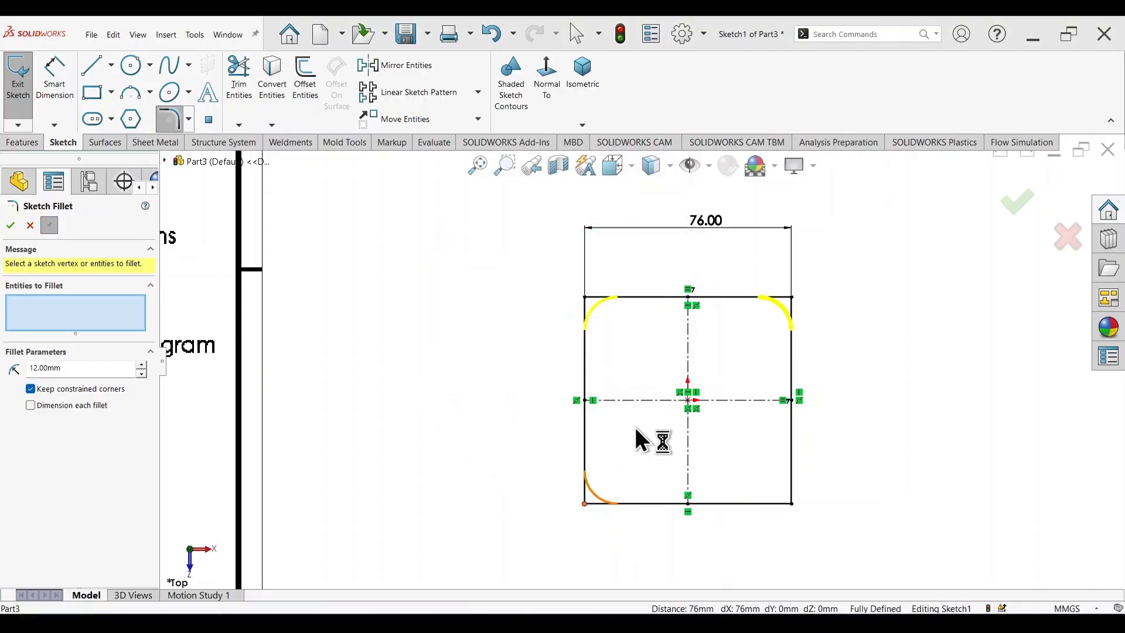
pyautogui.click(595, 335)
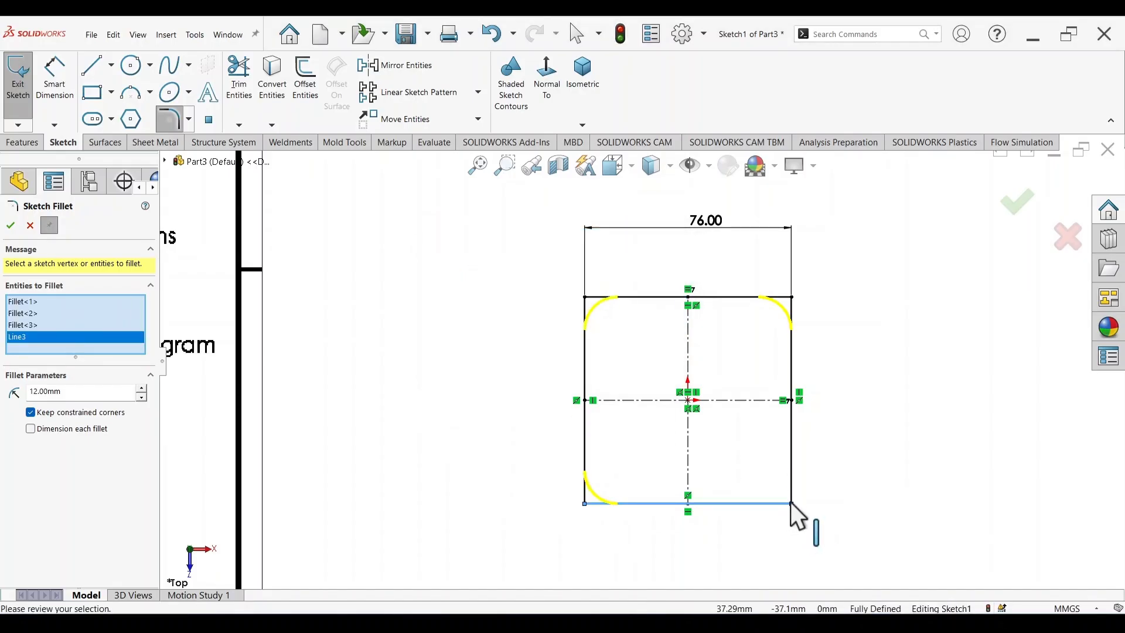
pyautogui.click(794, 506)
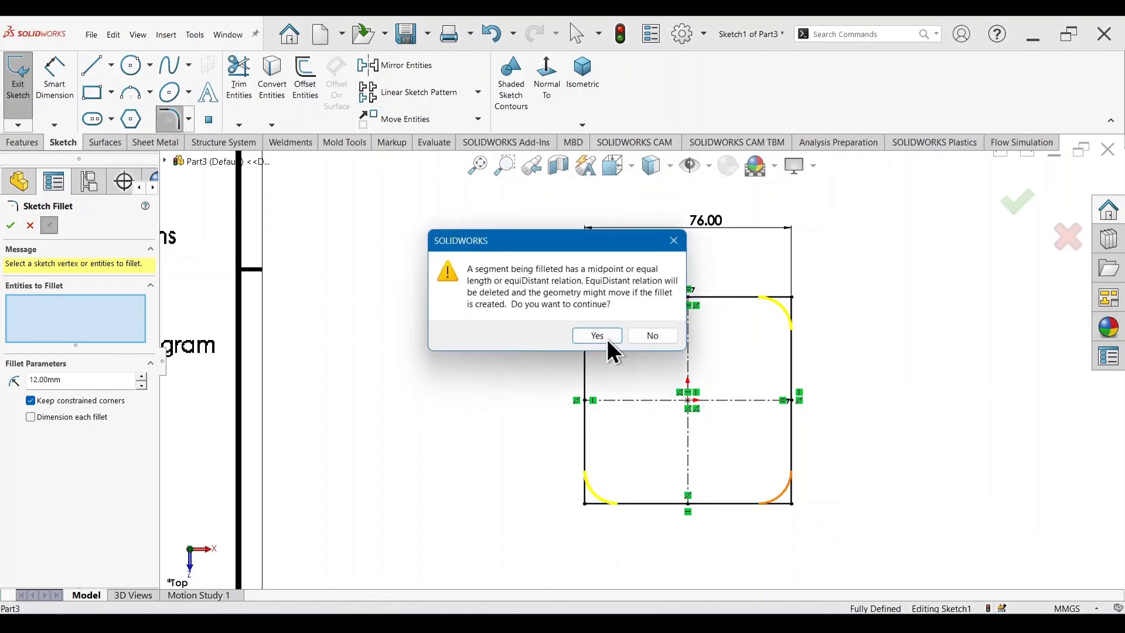
pyautogui.click(606, 337)
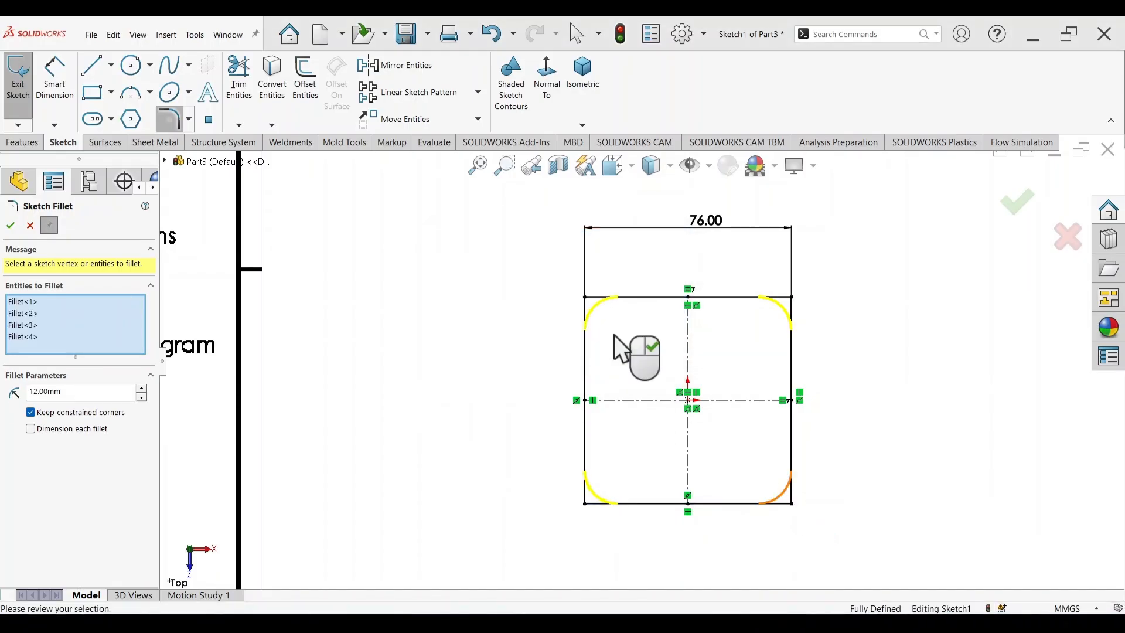
pyautogui.click(1020, 206)
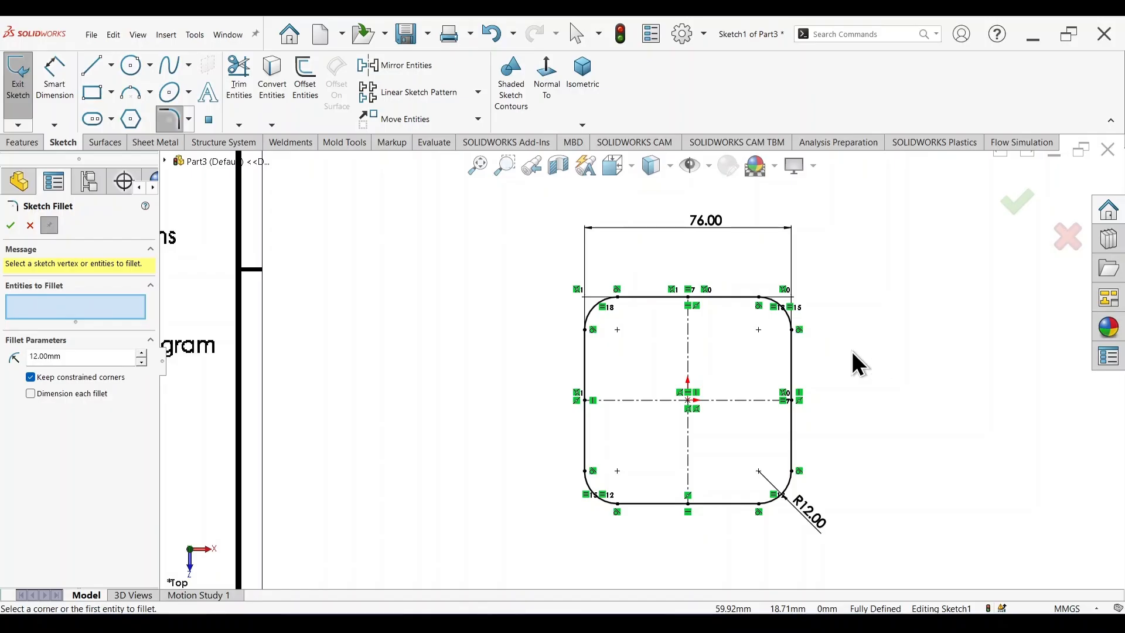
pyautogui.click(1024, 206)
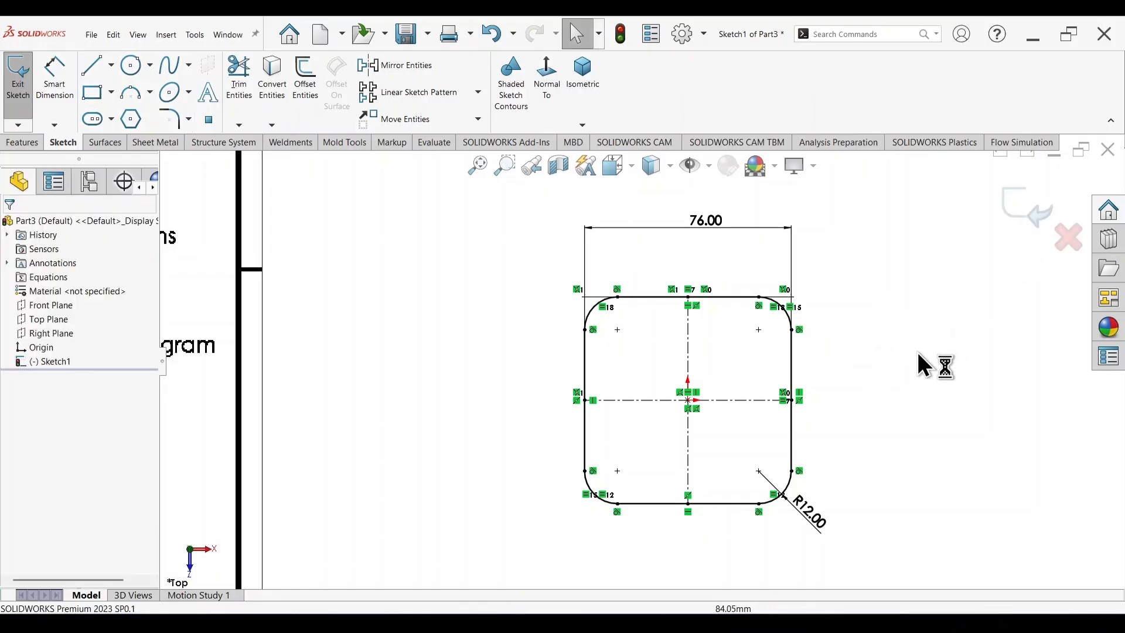
# - Extrude the rounded square profile 10 mm as a blind boss to form the base flange
pyautogui.press('s')
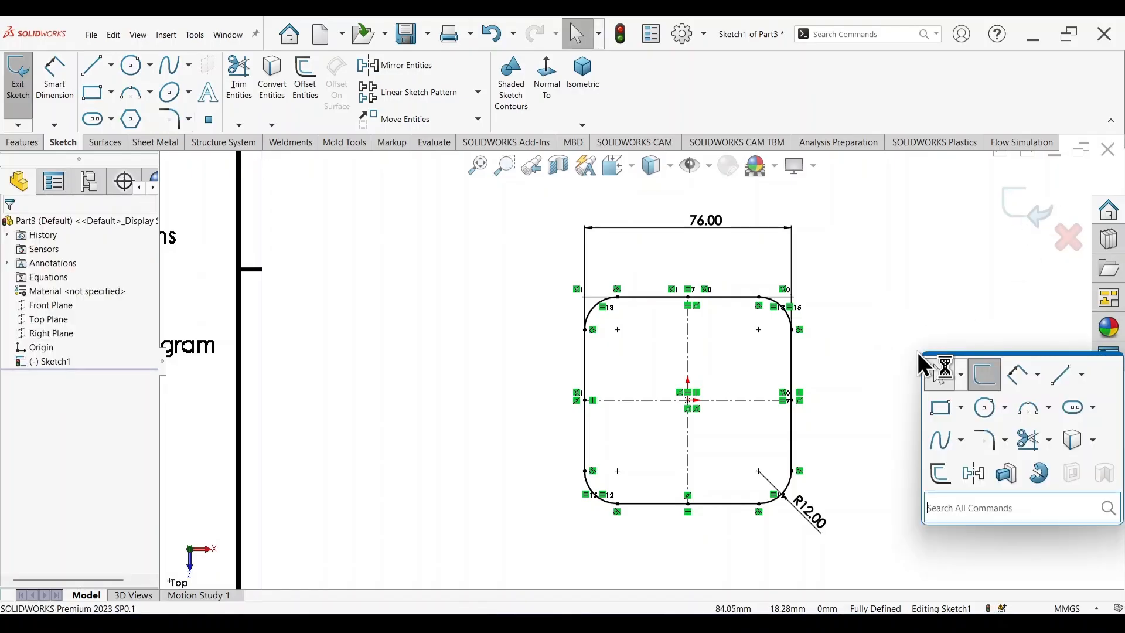
pyautogui.click(1009, 475)
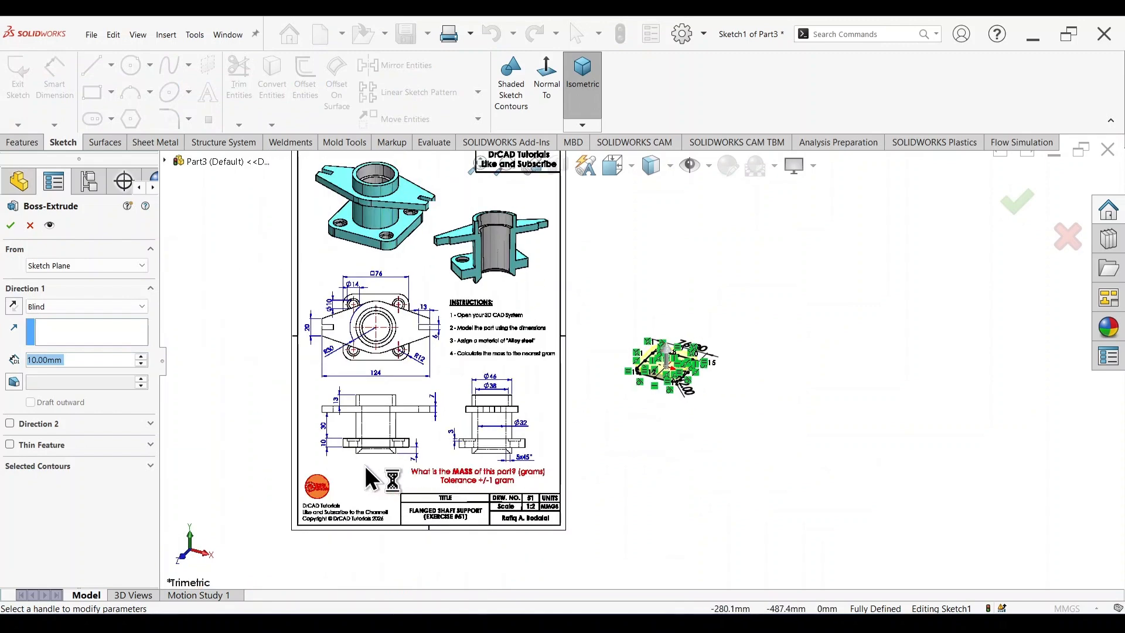
pyautogui.scroll(-6, 387, 462)
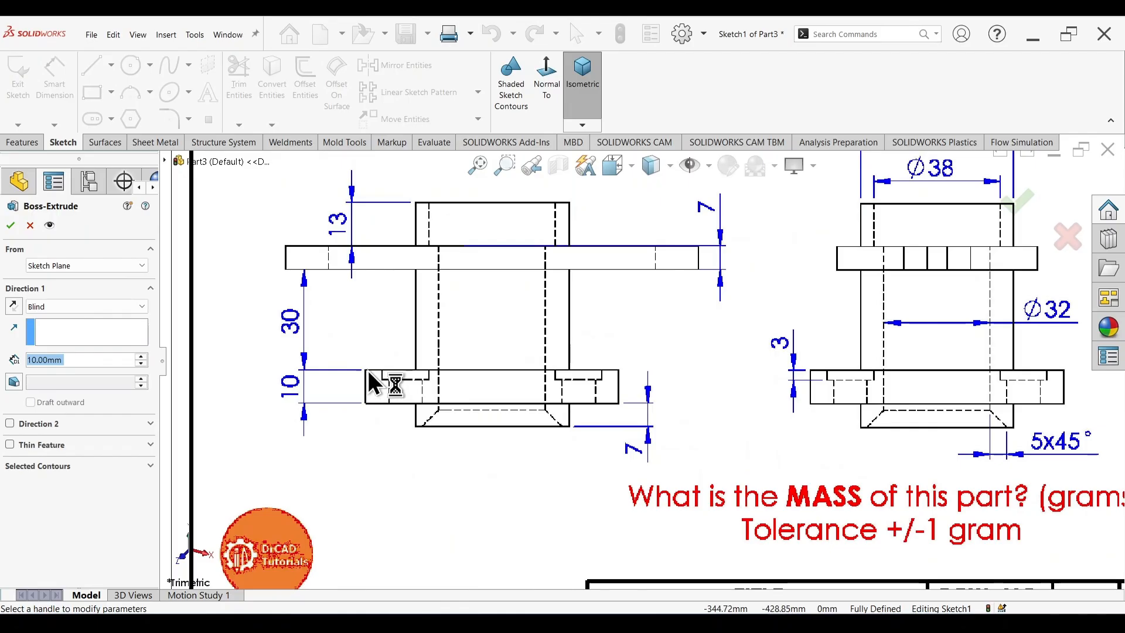
pyautogui.scroll(10, 785, 372)
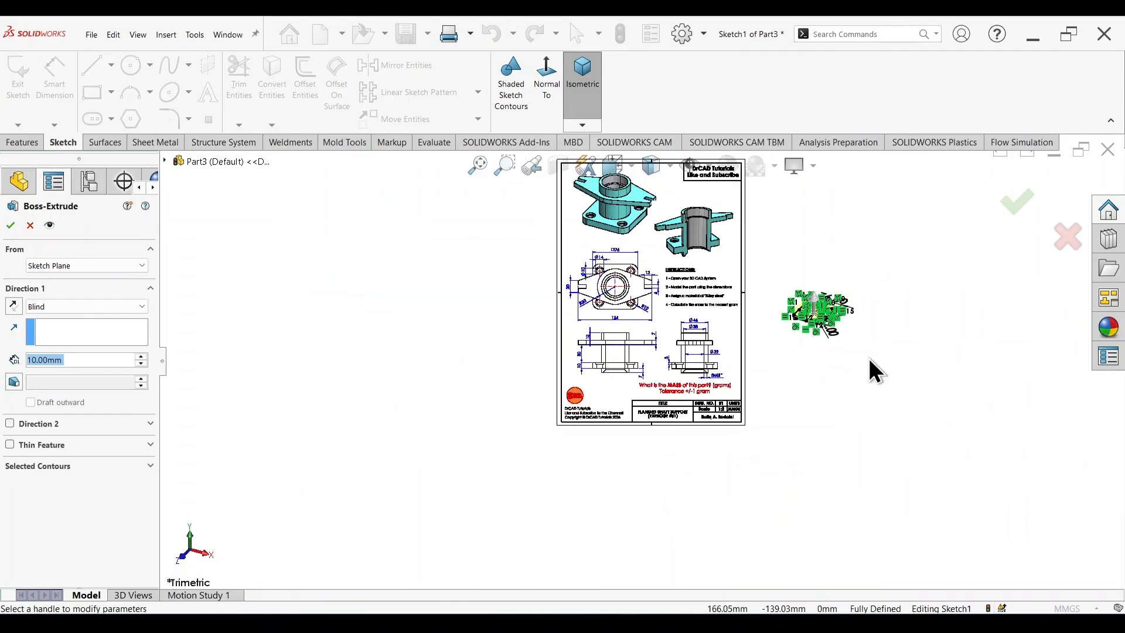
pyautogui.scroll(-7, 949, 311)
pyautogui.scroll(-2, 228, 355)
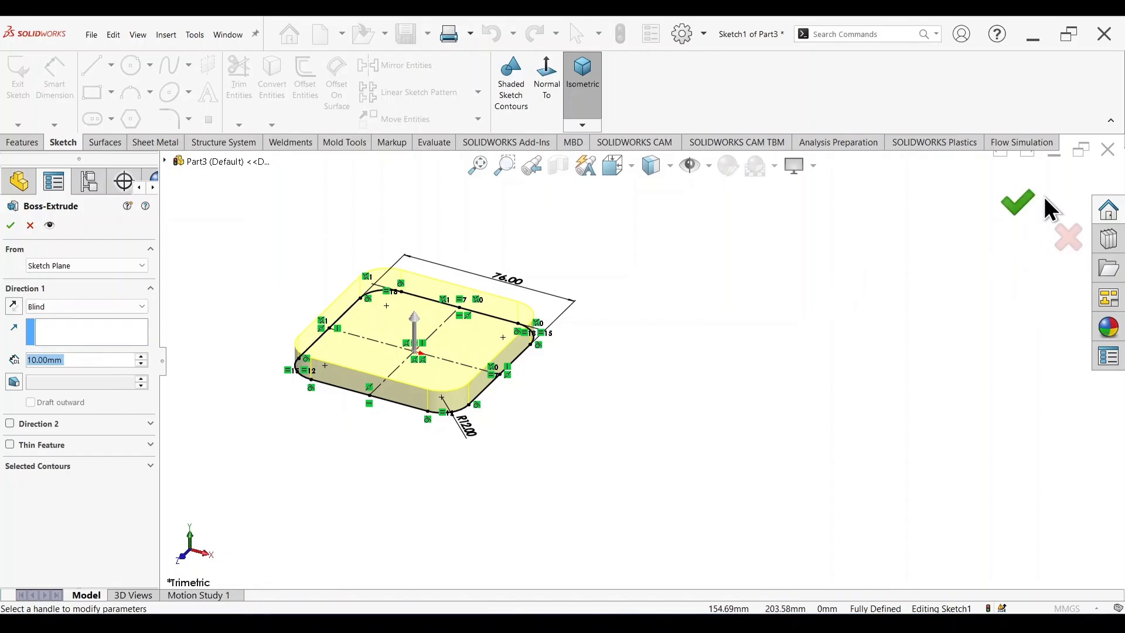
pyautogui.click(1010, 214)
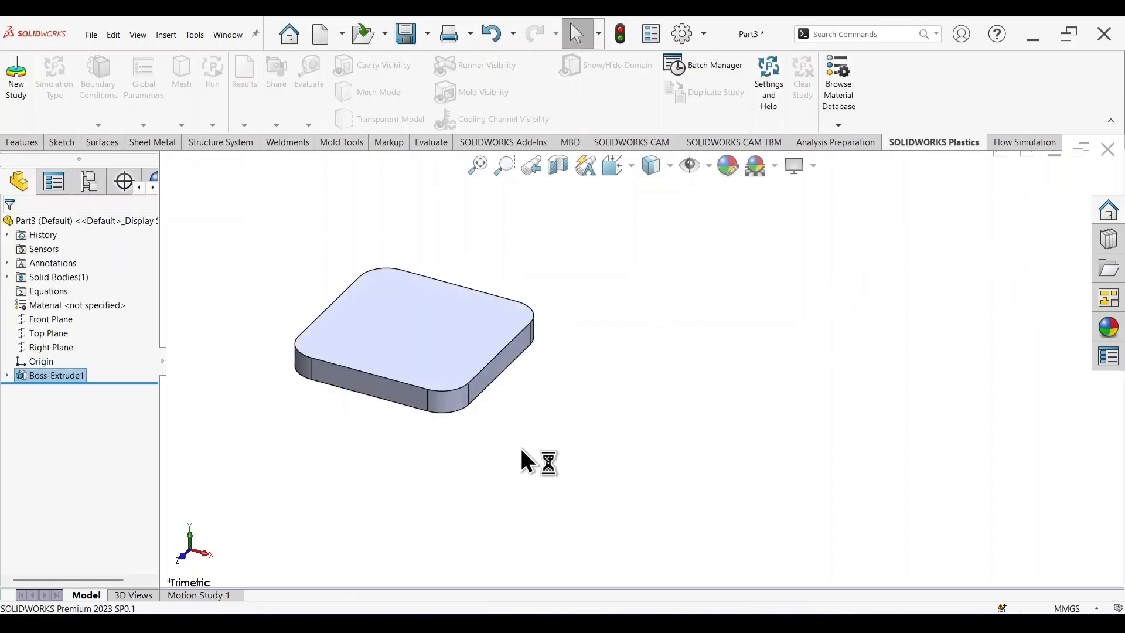
# - Examine the drawing's section, front and side views for the chamfered boss beneath the base flange
pyautogui.moveTo(647, 422)
pyautogui.mouseDown(button='middle')
pyautogui.moveTo(590, 431)
pyautogui.moveTo(633, 377)
pyautogui.moveTo(627, 434)
pyautogui.moveTo(653, 449)
pyautogui.mouseUp(button='middle')
pyautogui.scroll(5, 418, 405)
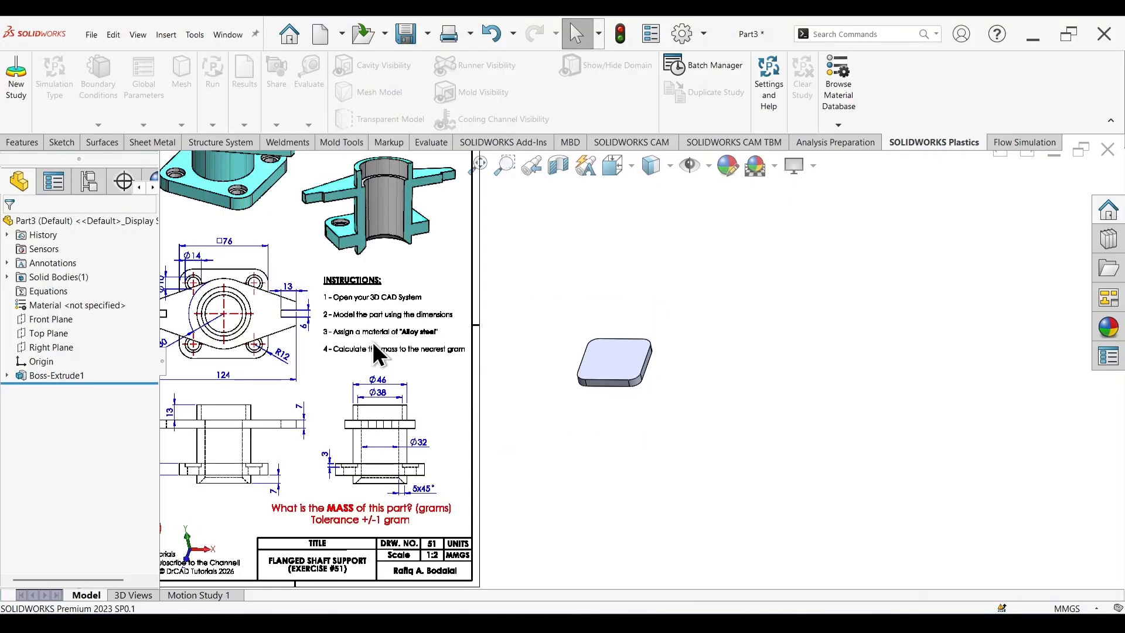
pyautogui.scroll(-6, 383, 232)
pyautogui.scroll(-1, 398, 300)
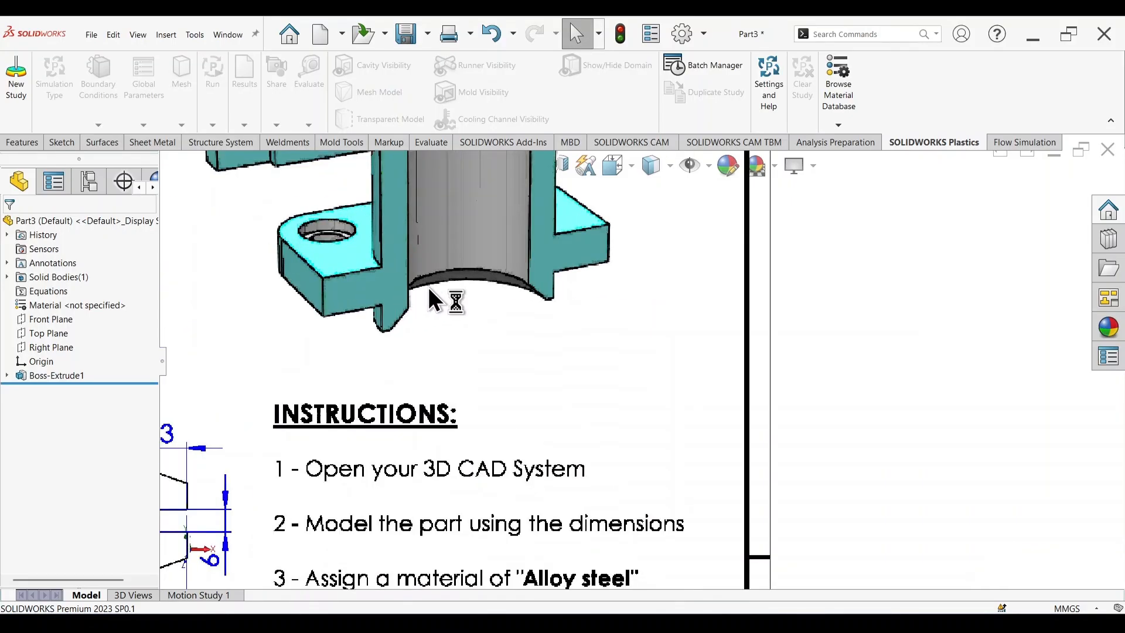
pyautogui.scroll(8, 589, 332)
pyautogui.scroll(-6, 589, 333)
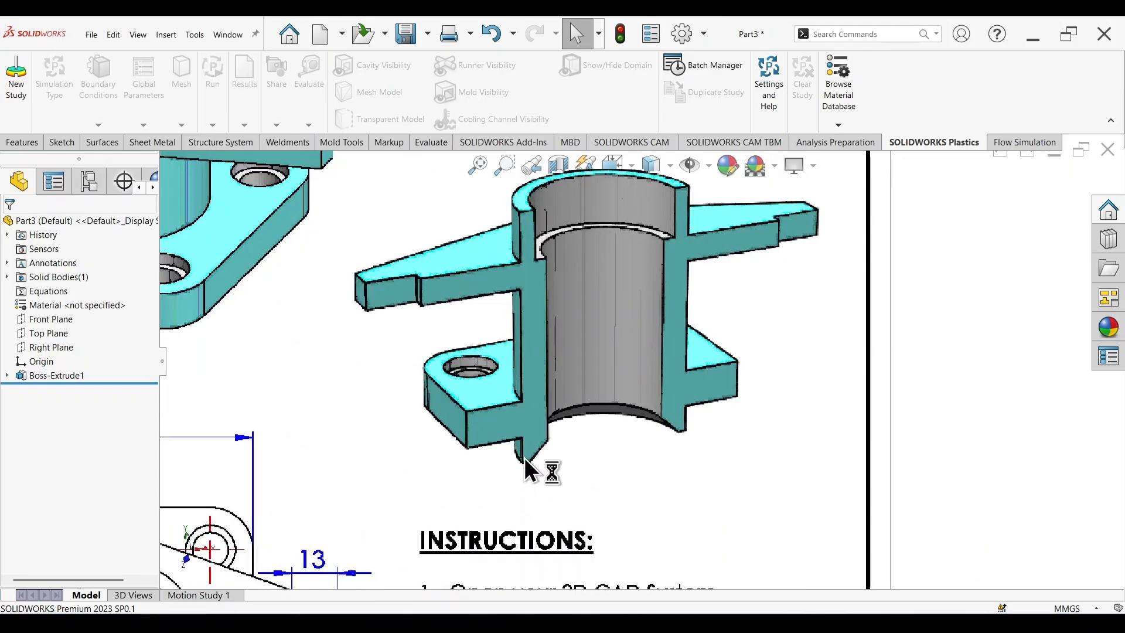
pyautogui.scroll(7, 650, 456)
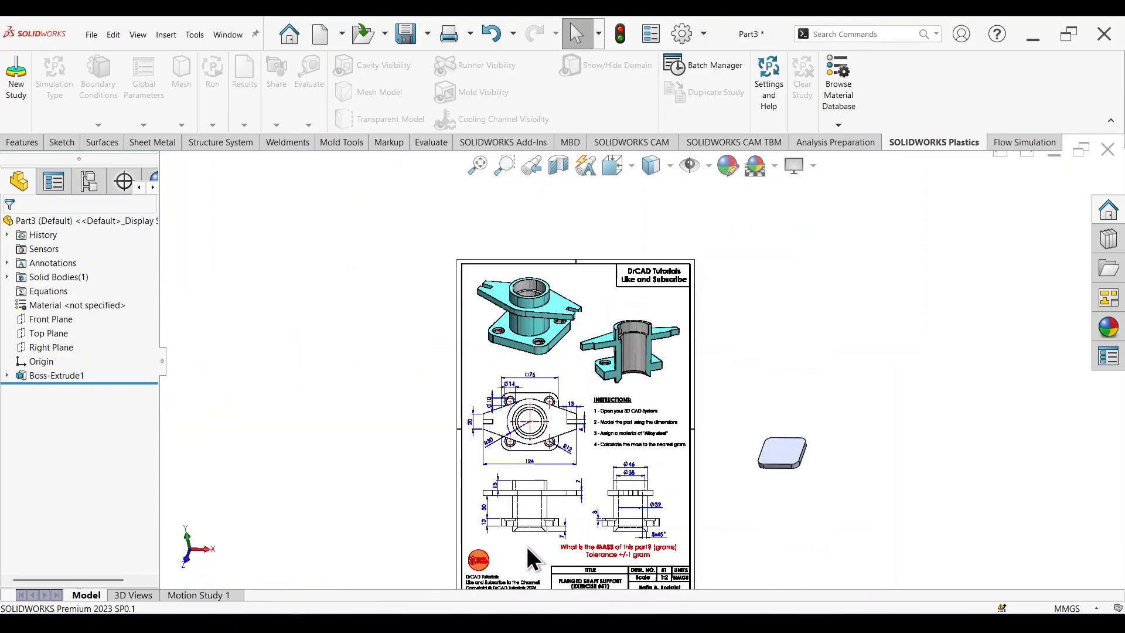
pyautogui.scroll(-4, 527, 556)
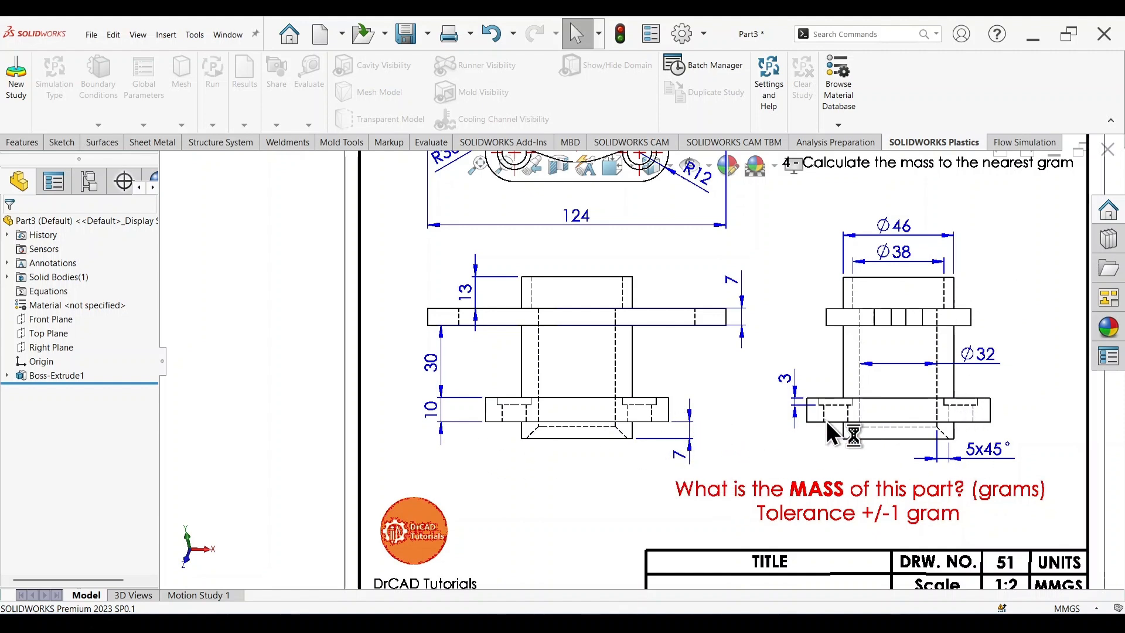
# - Start a sketch on the flange's bottom face and draw an origin-centred circle about 47 mm in diameter
pyautogui.scroll(6, 824, 420)
pyautogui.scroll(-6, 827, 329)
pyautogui.moveTo(830, 482)
pyautogui.mouseDown(button='middle')
pyautogui.moveTo(818, 454)
pyautogui.moveTo(818, 237)
pyautogui.mouseUp(button='middle')
pyautogui.click(779, 324)
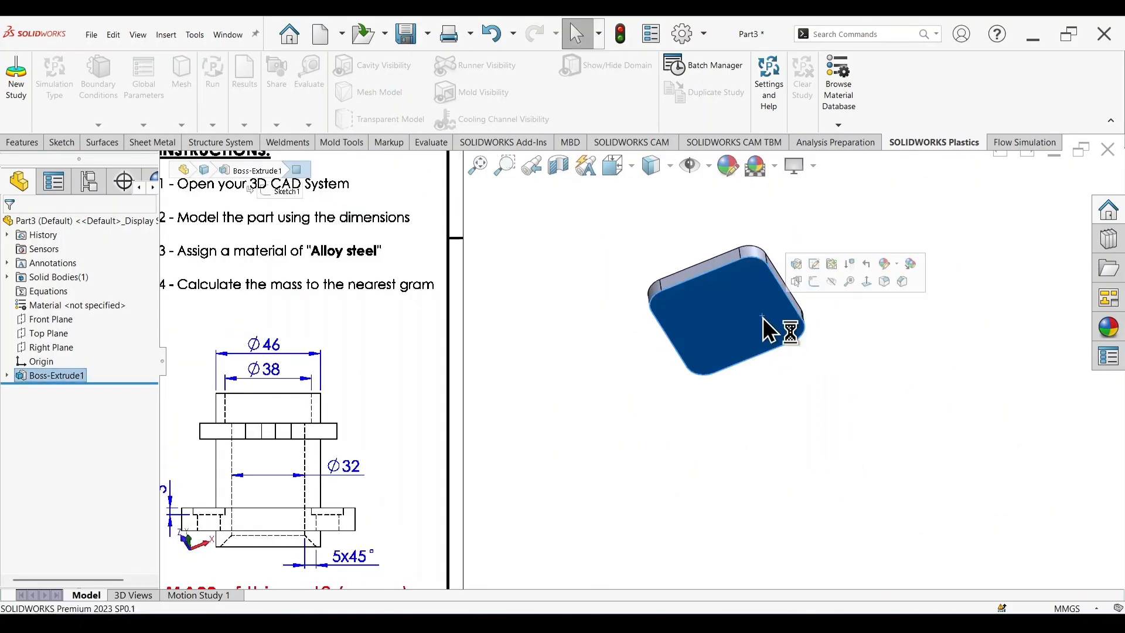
pyautogui.click(817, 280)
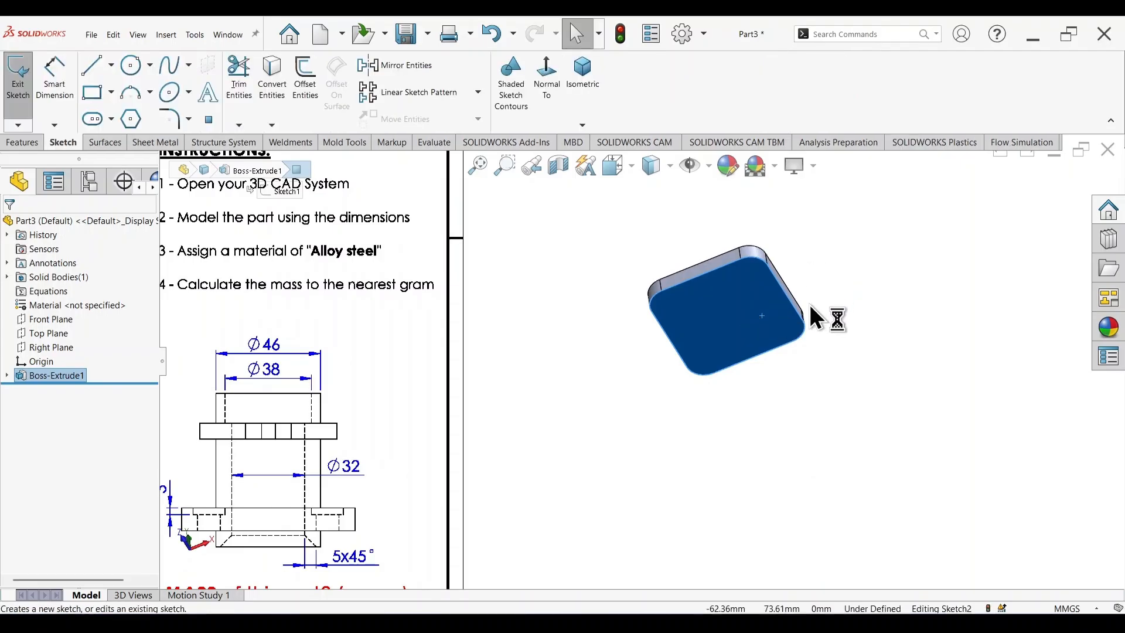
pyautogui.moveTo(857, 423); pyautogui.dragTo(939, 423, button='right')
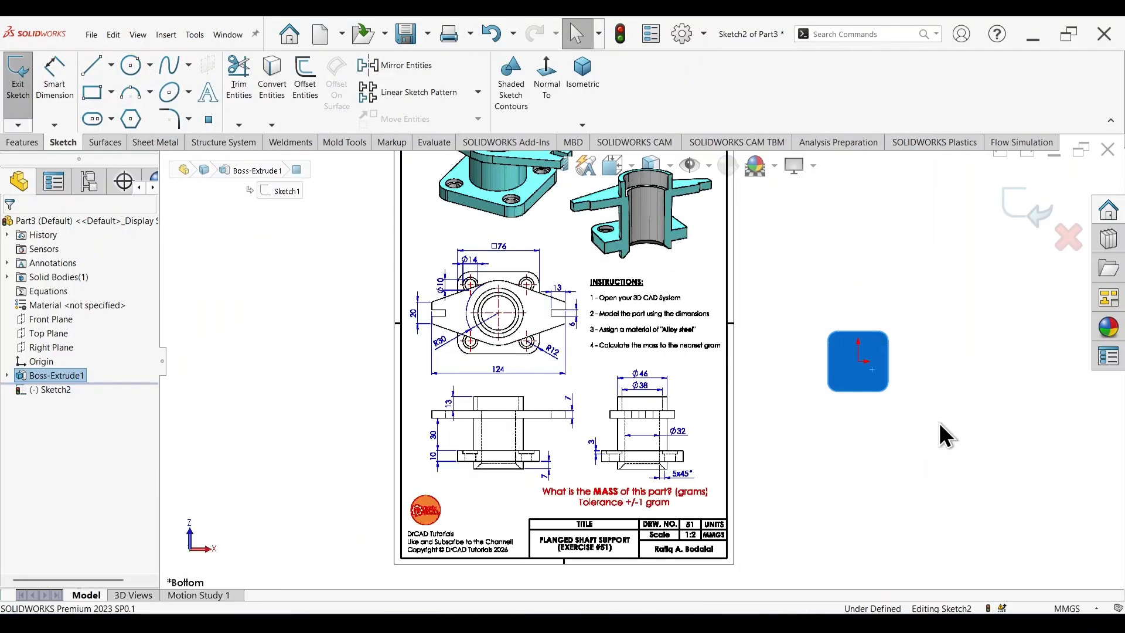
pyautogui.scroll(-6, 889, 370)
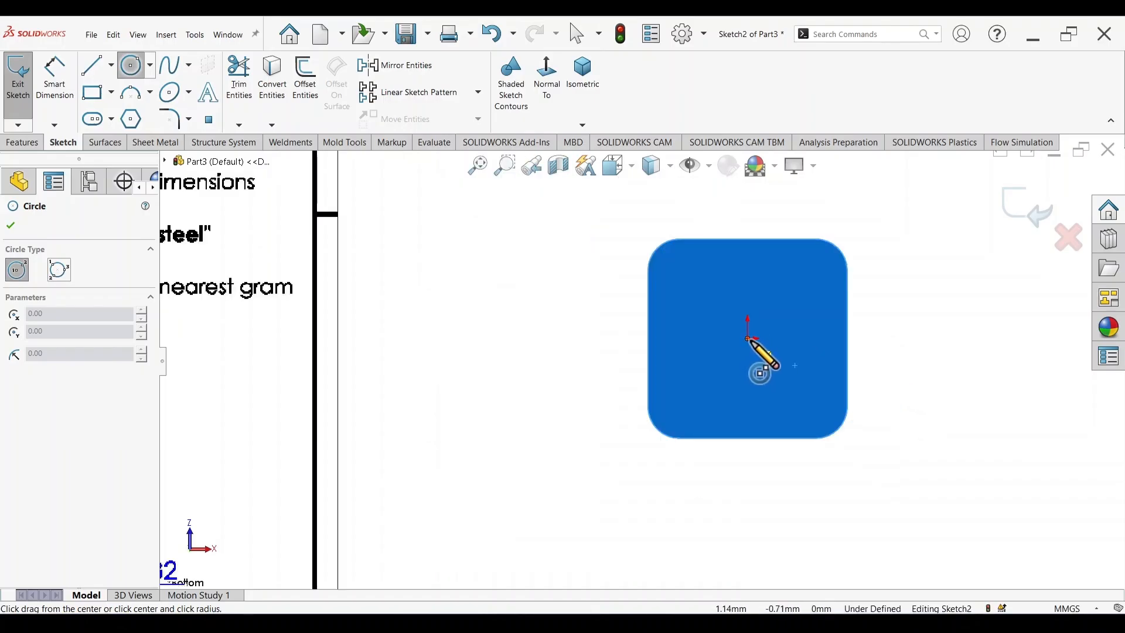
pyautogui.click(748, 339)
pyautogui.click(792, 382)
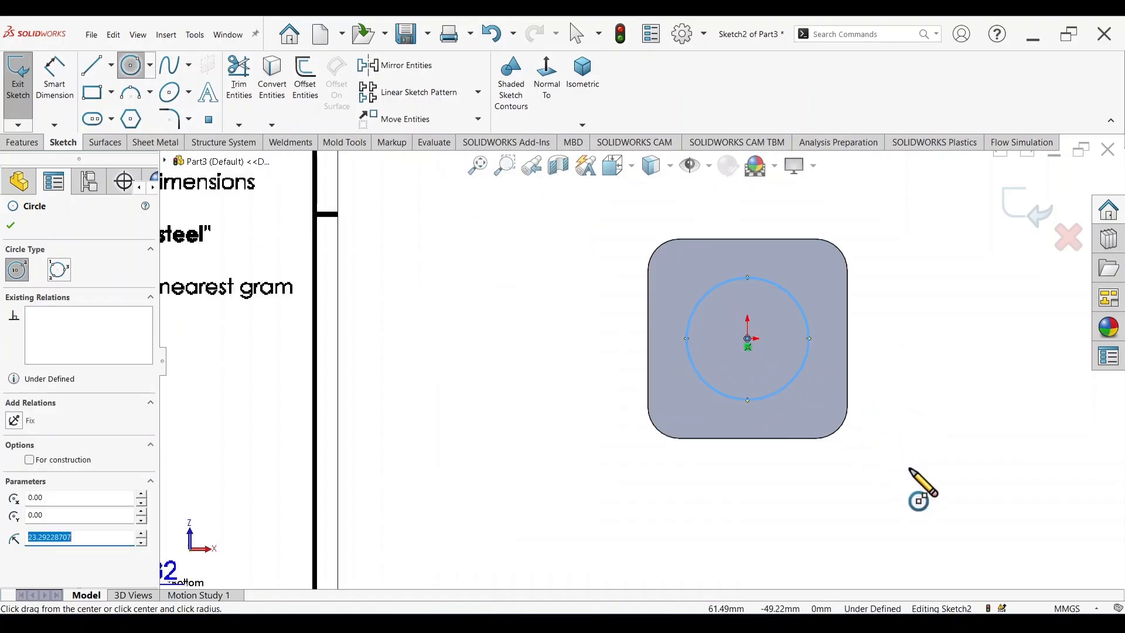
# - Dimension the circle on the flange's bottom face and set its diameter to 46 mm
pyautogui.moveTo(917, 482); pyautogui.dragTo(919, 431, button='right')
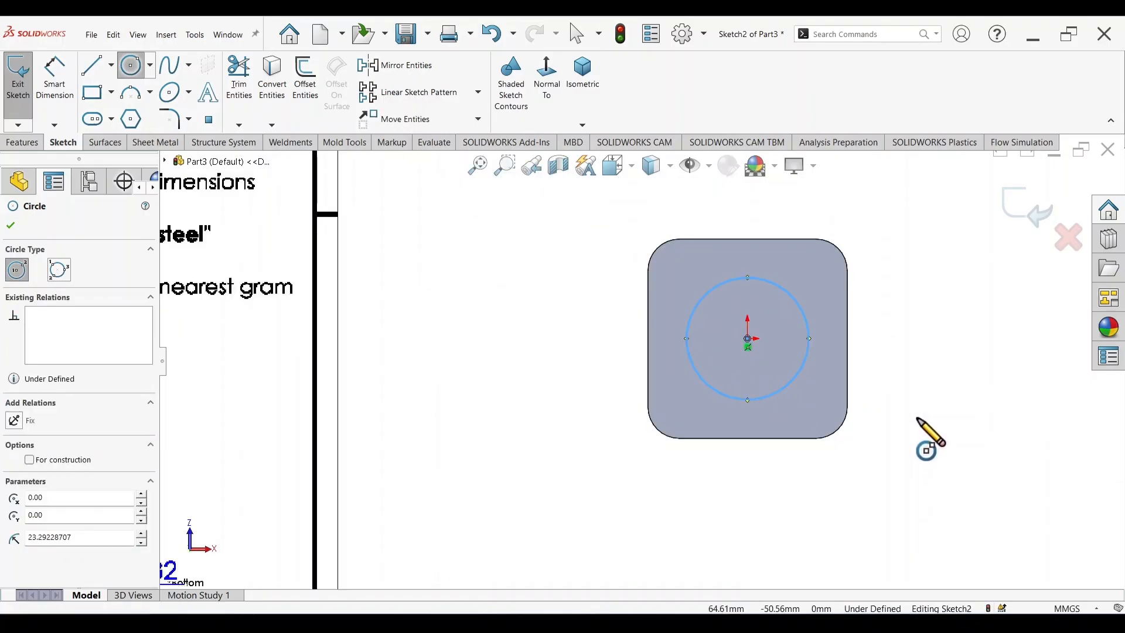
pyautogui.click(803, 315)
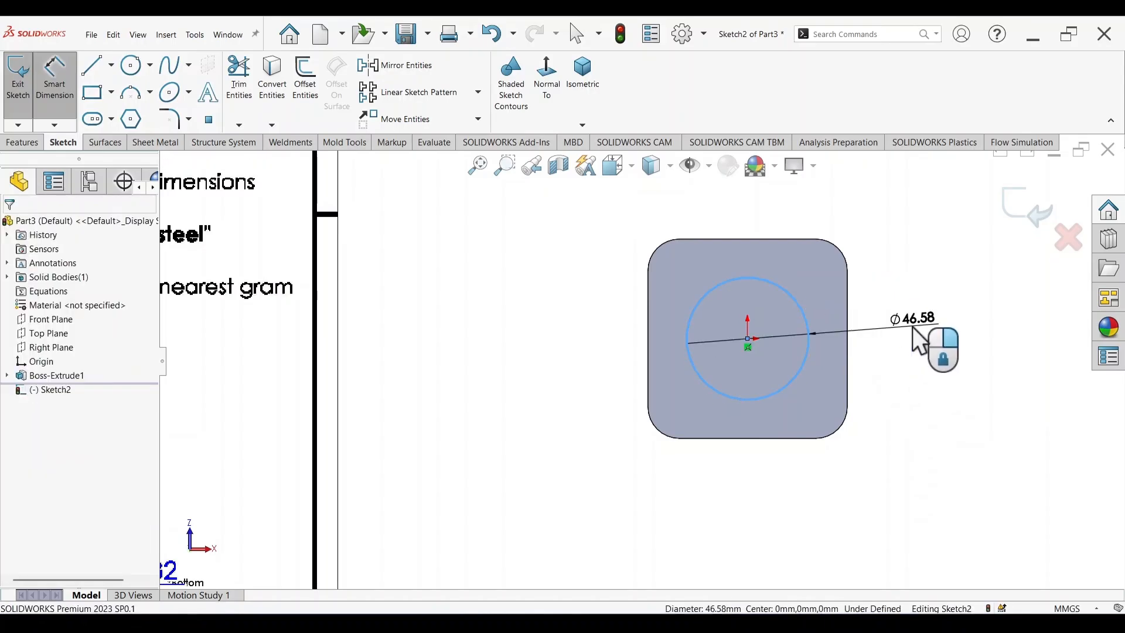
pyautogui.click(912, 327)
pyautogui.write('46')
pyautogui.press('Return')
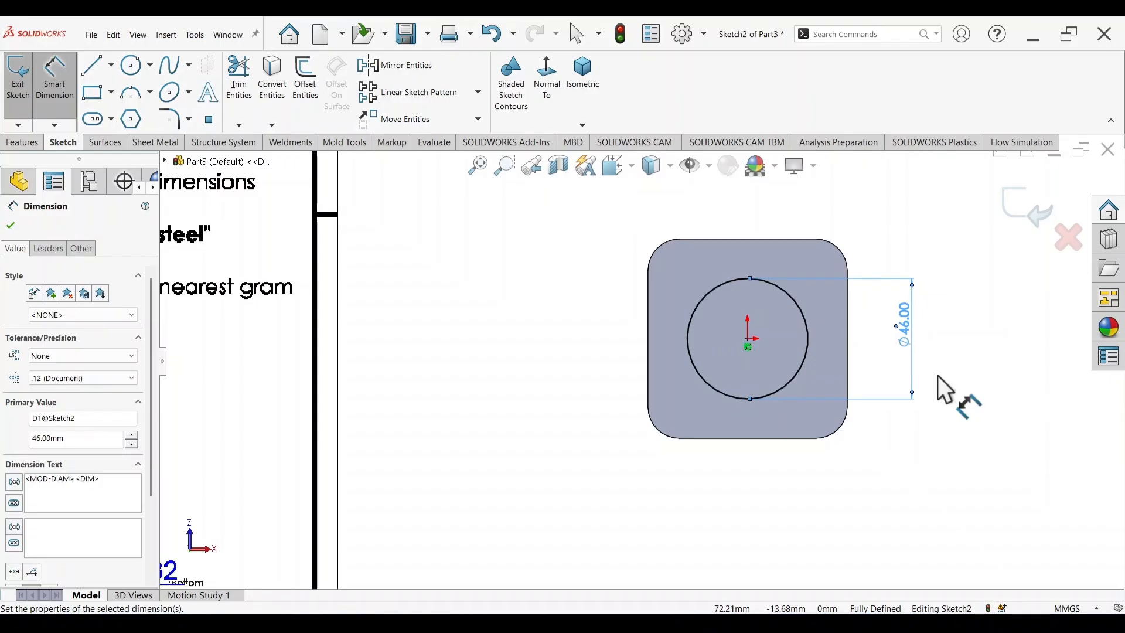
# - Extrude the bottom-face circle 7 mm outward from the flange, merged with the body
pyautogui.press('s')
pyautogui.click(1009, 501)
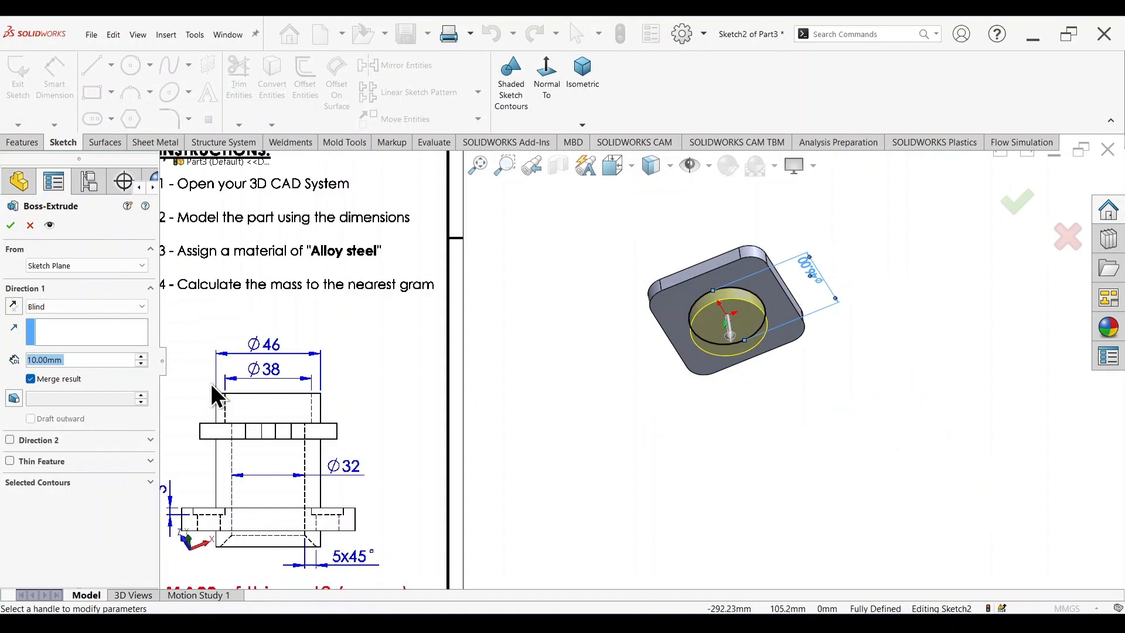
pyautogui.write('7')
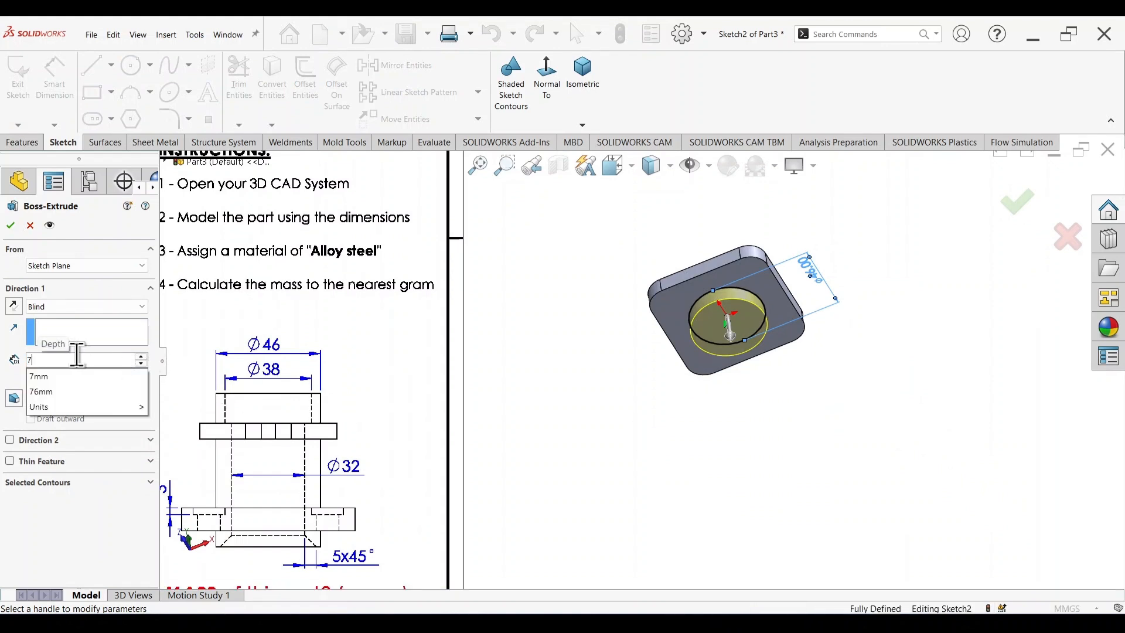
pyautogui.press('Return')
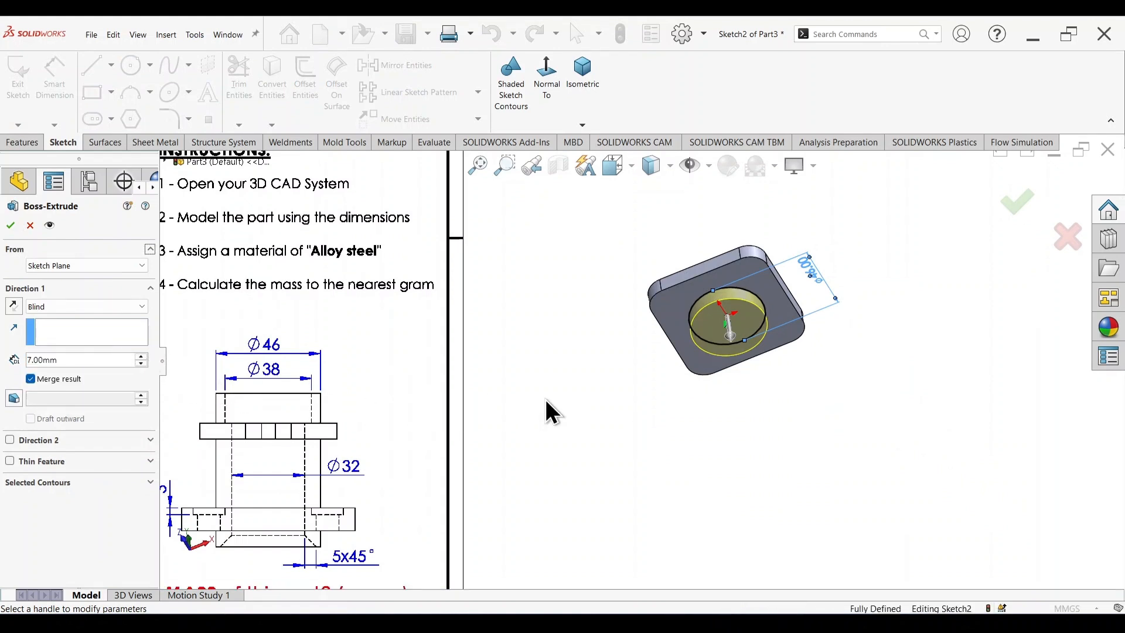
pyautogui.click(1018, 216)
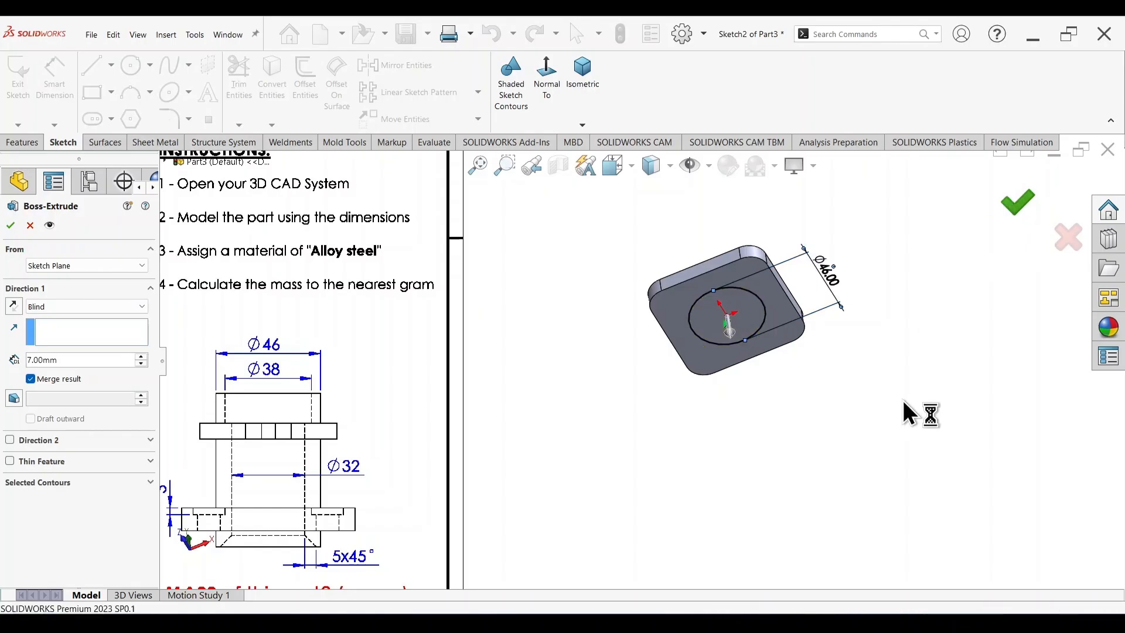
# - Start a sketch on the flange's top face and draw an origin-centred circle about 54 mm in diameter
pyautogui.moveTo(914, 354)
pyautogui.mouseDown(button='middle')
pyautogui.moveTo(936, 377)
pyautogui.moveTo(934, 394)
pyautogui.moveTo(889, 393)
pyautogui.moveTo(869, 371)
pyautogui.moveTo(863, 522)
pyautogui.mouseUp(button='middle')
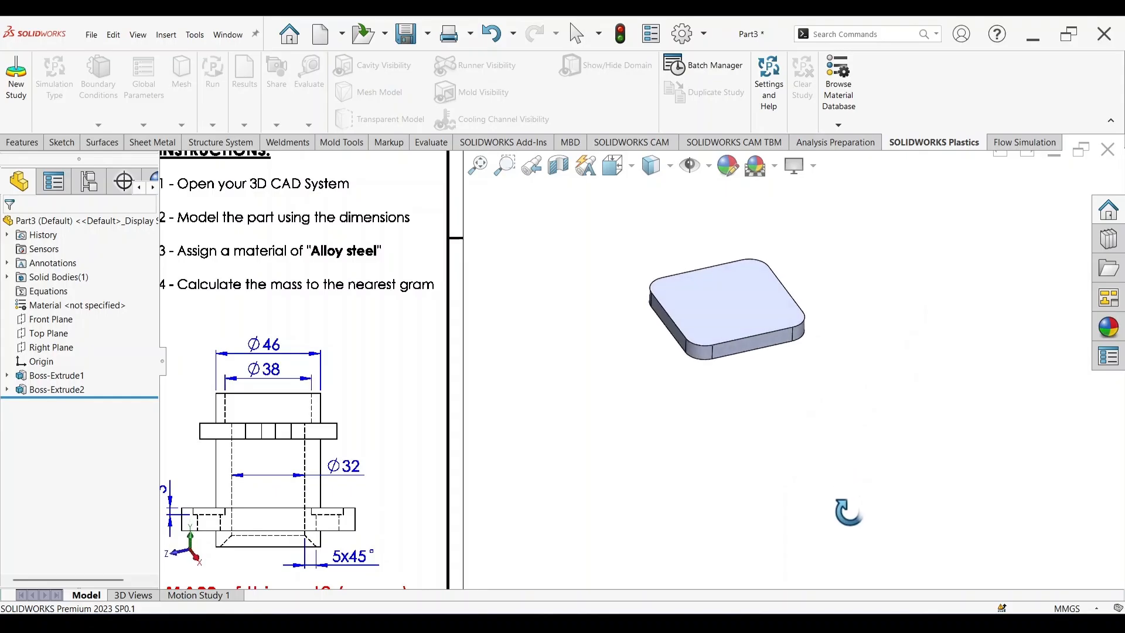
pyautogui.scroll(3, 573, 317)
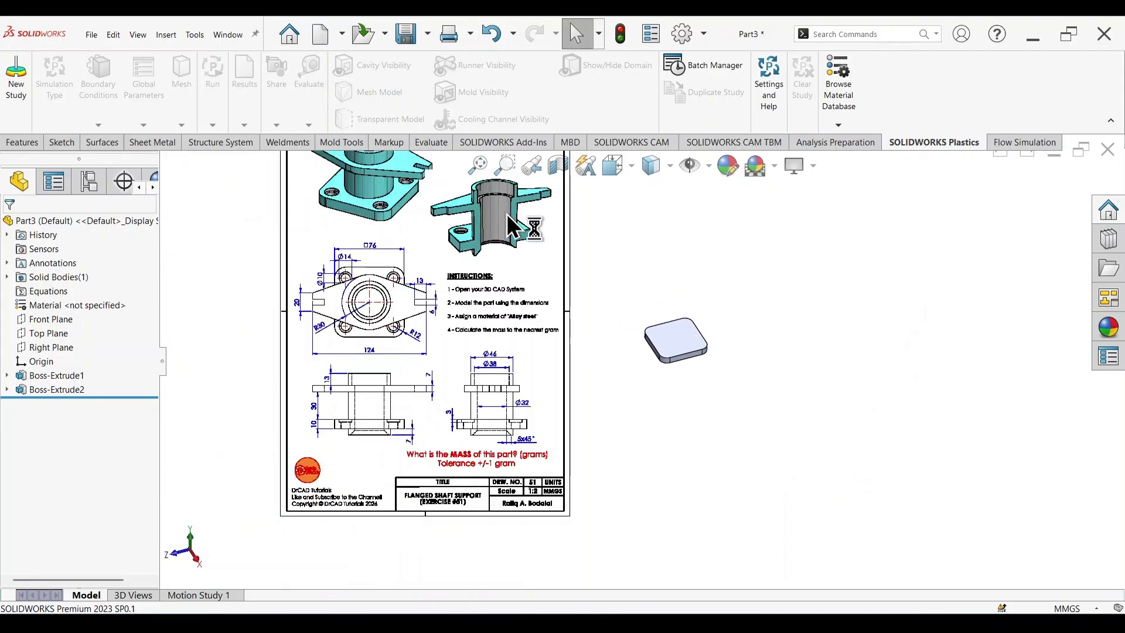
pyautogui.scroll(-5, 506, 214)
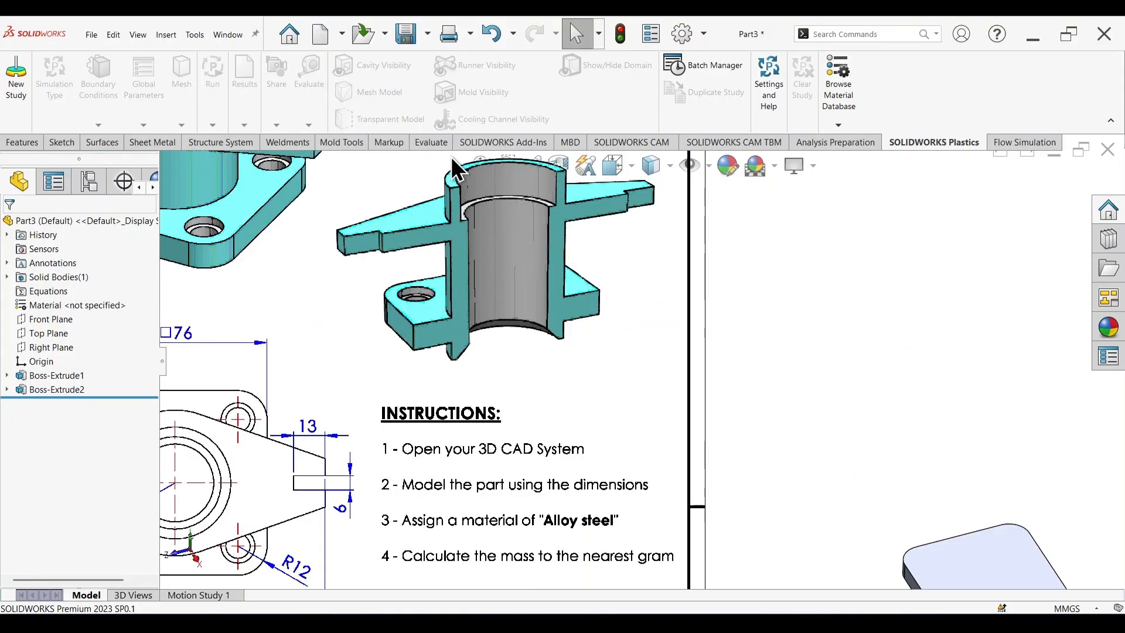
pyautogui.click(703, 424)
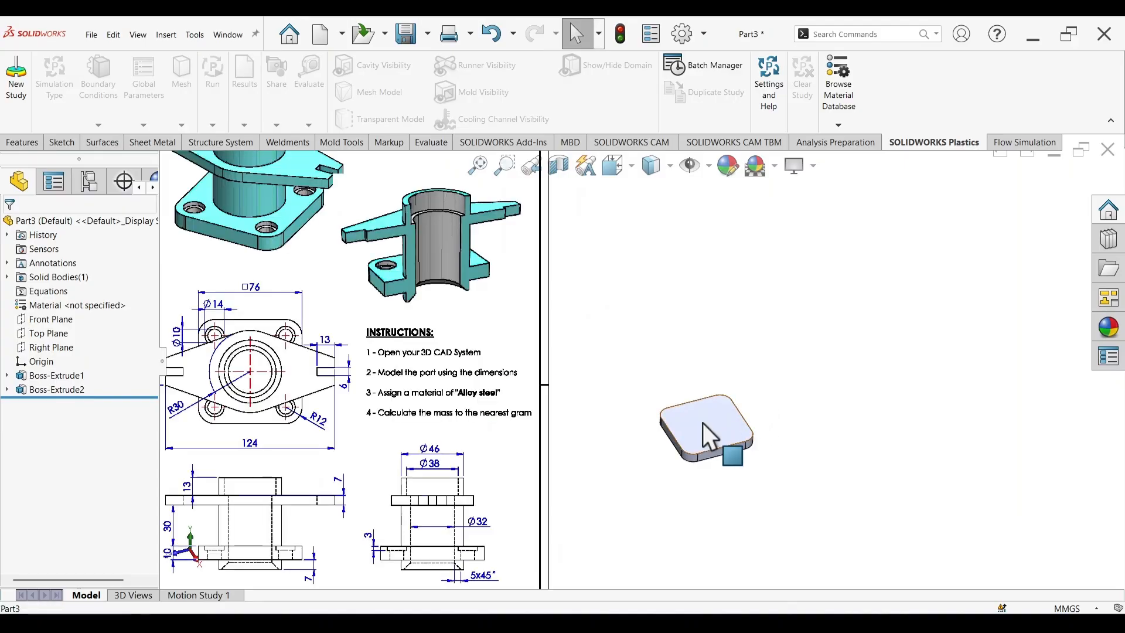
pyautogui.click(755, 388)
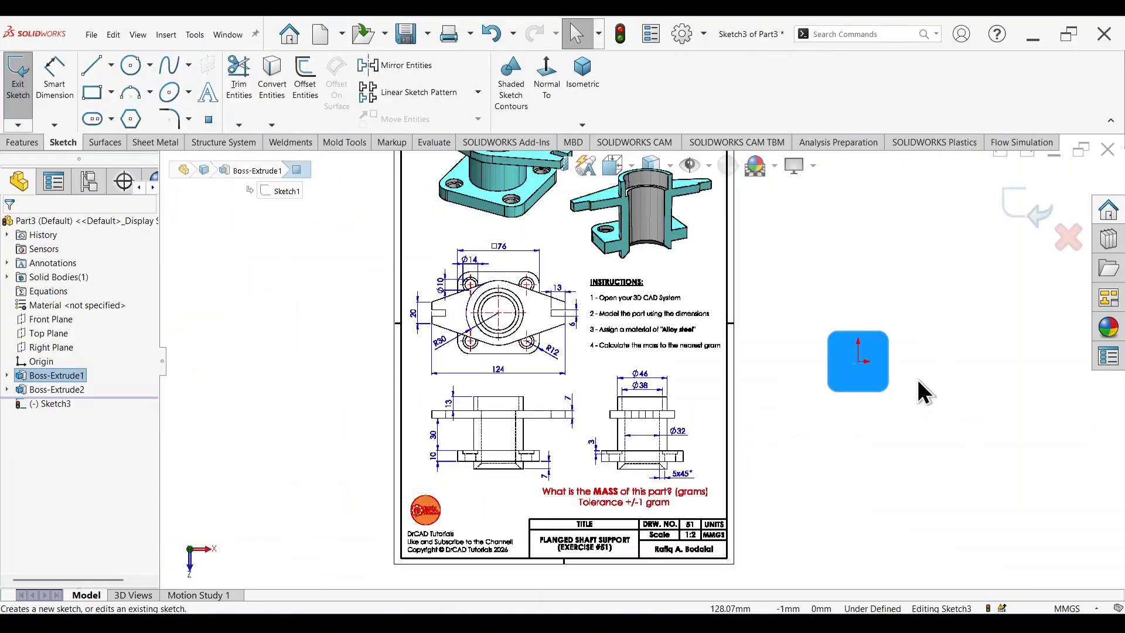
pyautogui.scroll(-3, 922, 391)
pyautogui.moveTo(803, 469); pyautogui.dragTo(831, 456, button='right')
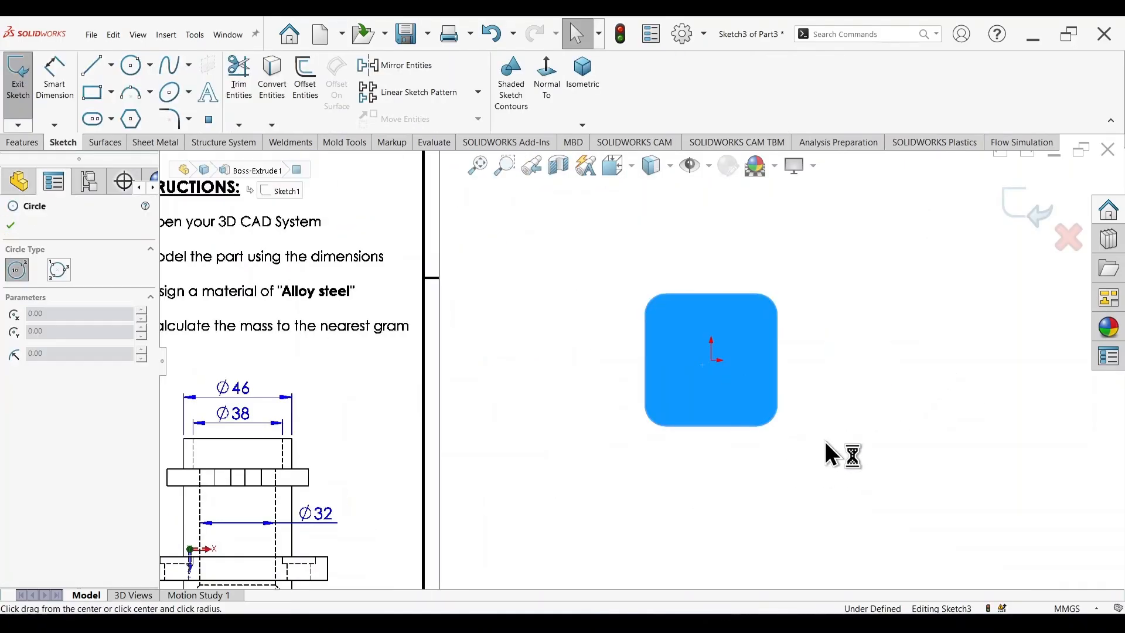
pyautogui.click(710, 360)
pyautogui.click(743, 394)
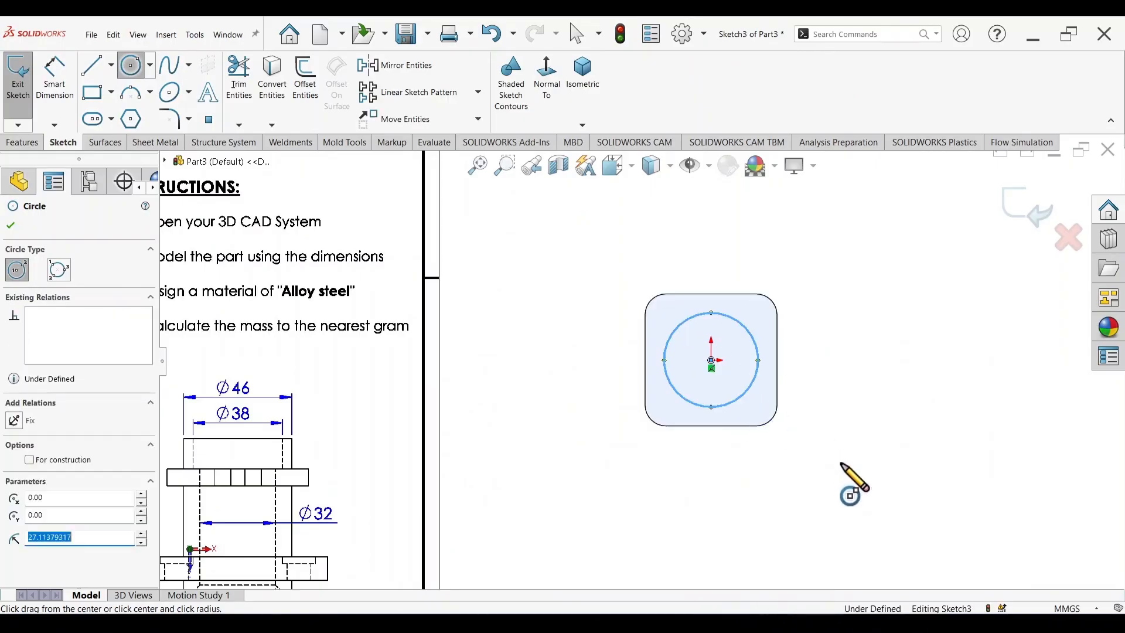
# - Dimension the circle on the flange's top face and set its diameter to 46 mm
pyautogui.moveTo(841, 464); pyautogui.dragTo(833, 360, button='right')
pyautogui.click(757, 345)
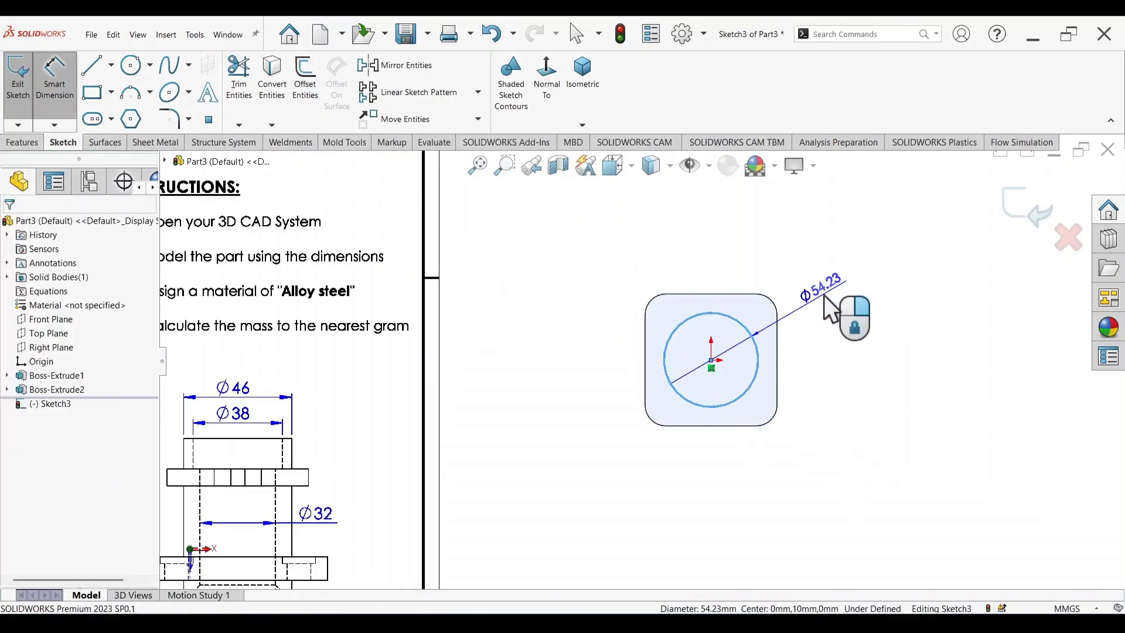
pyautogui.click(830, 309)
pyautogui.write('46')
pyautogui.press('Return')
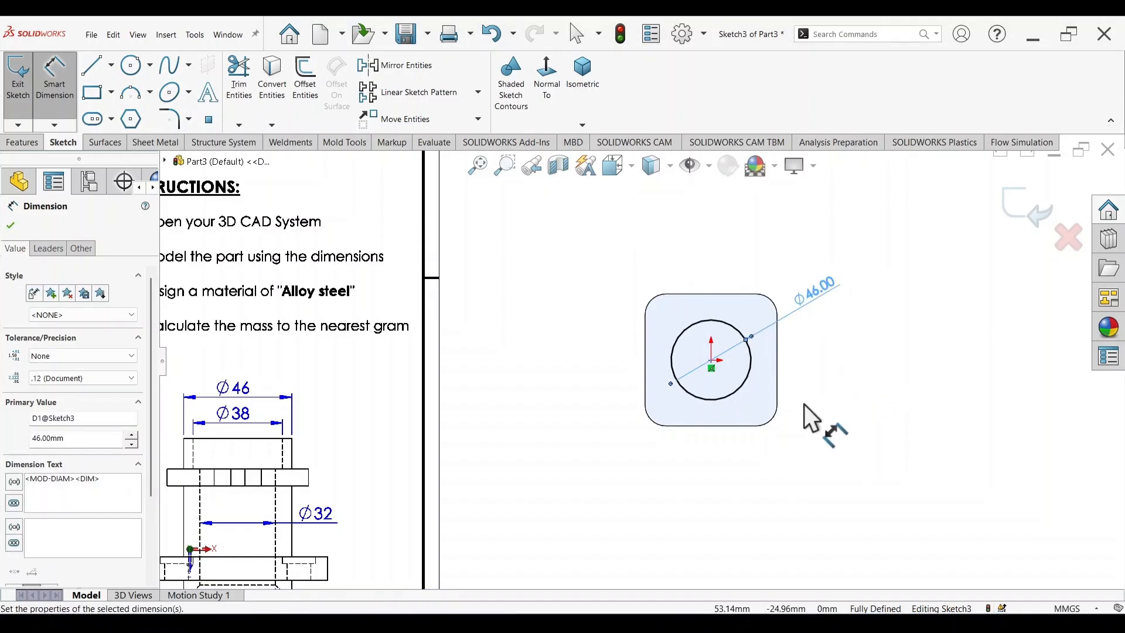
# - Extrude the 46 mm circle 50 mm upward from the flange's top face, merged with the body
pyautogui.press('s')
pyautogui.click(893, 530)
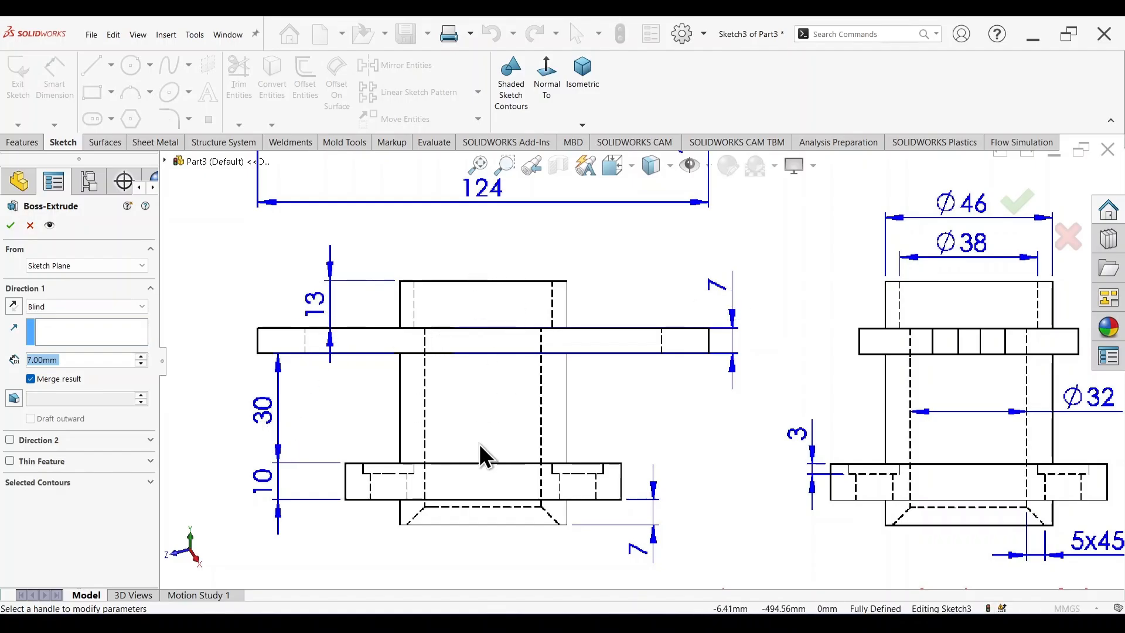
pyautogui.scroll(8, 805, 375)
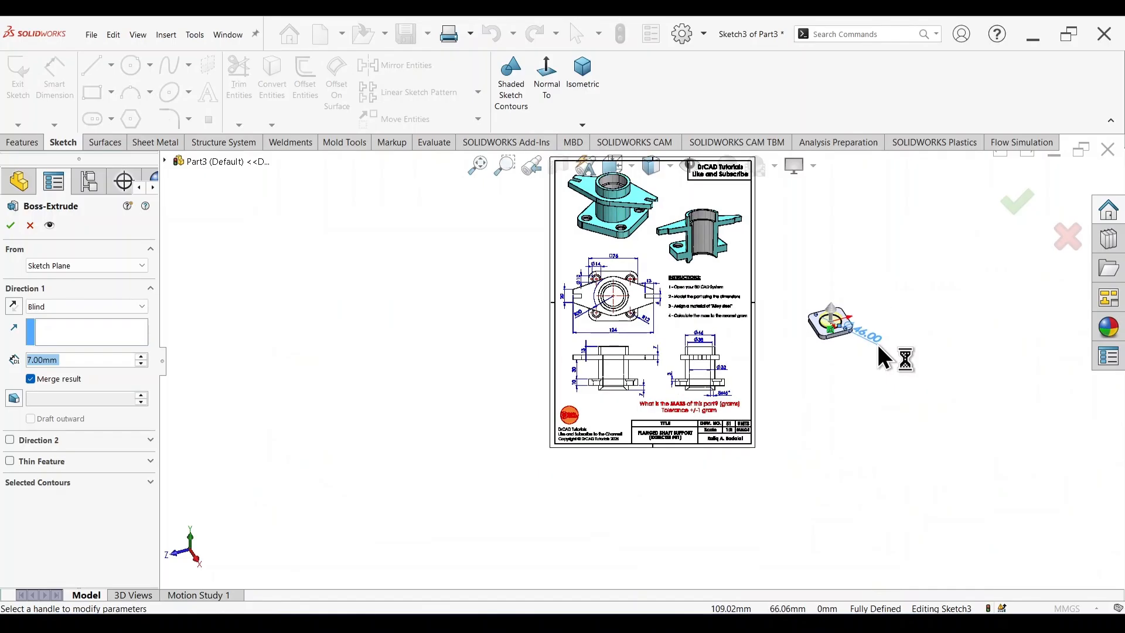
pyautogui.scroll(-2, 877, 343)
pyautogui.click(110, 359)
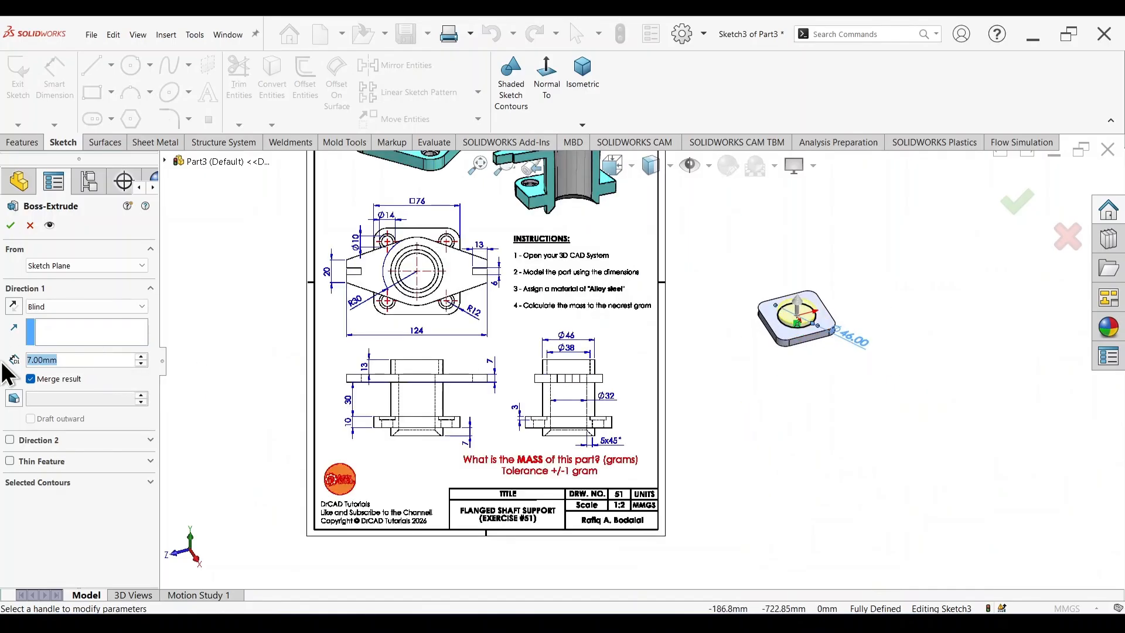
pyautogui.write('50')
pyautogui.press('Return')
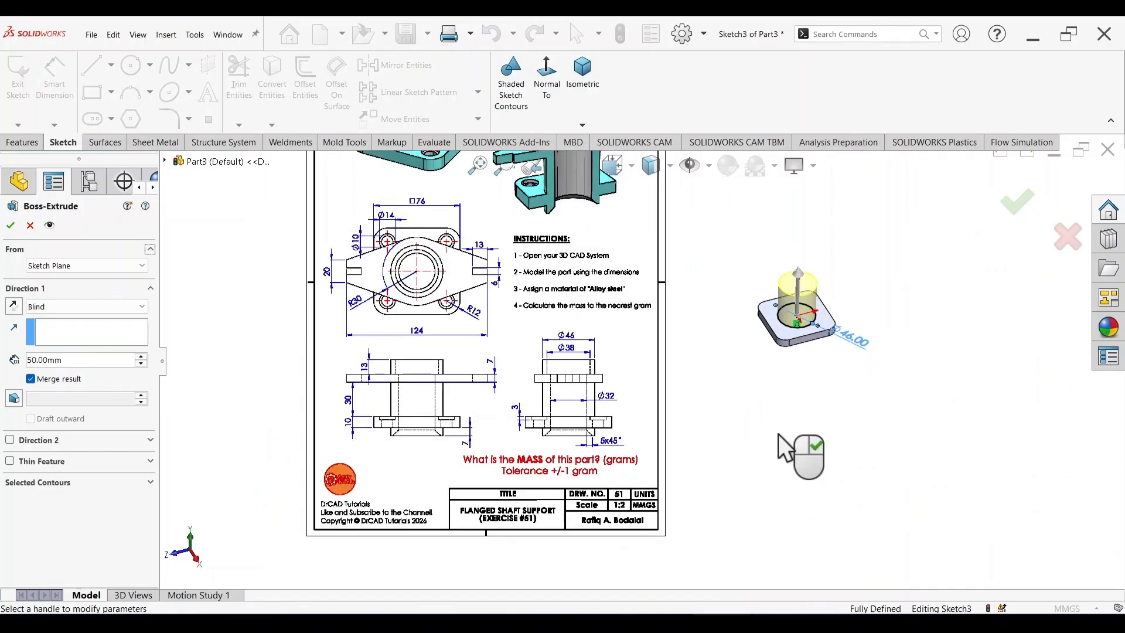
pyautogui.click(11, 227)
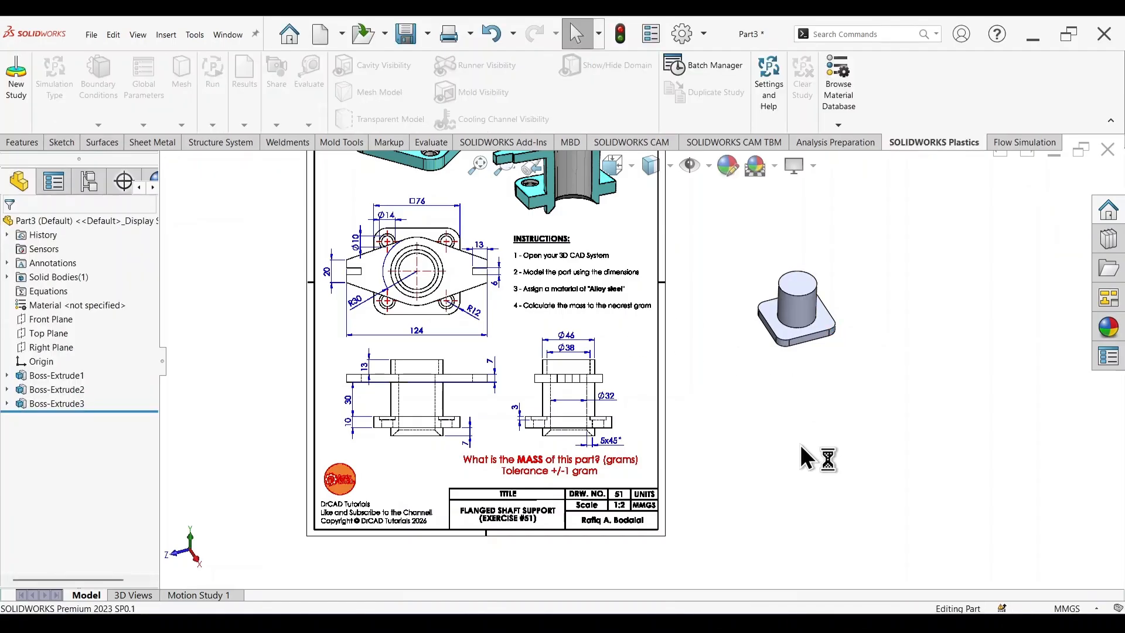
# - Examine the drawing's views for the flange's stepped corner holes, checking their diameters, positions and counterbore depth
pyautogui.moveTo(799, 444); pyautogui.dragTo(808, 398, button='middle')
pyautogui.scroll(2, 522, 232)
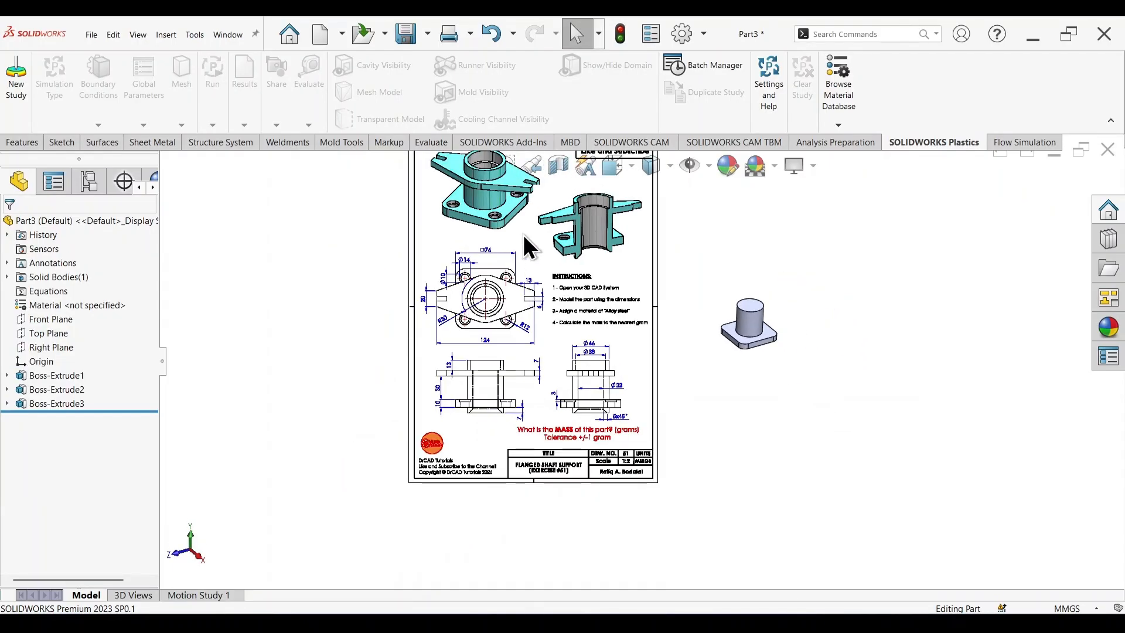
pyautogui.scroll(-3, 522, 233)
pyautogui.scroll(2, 519, 229)
pyautogui.scroll(-3, 532, 250)
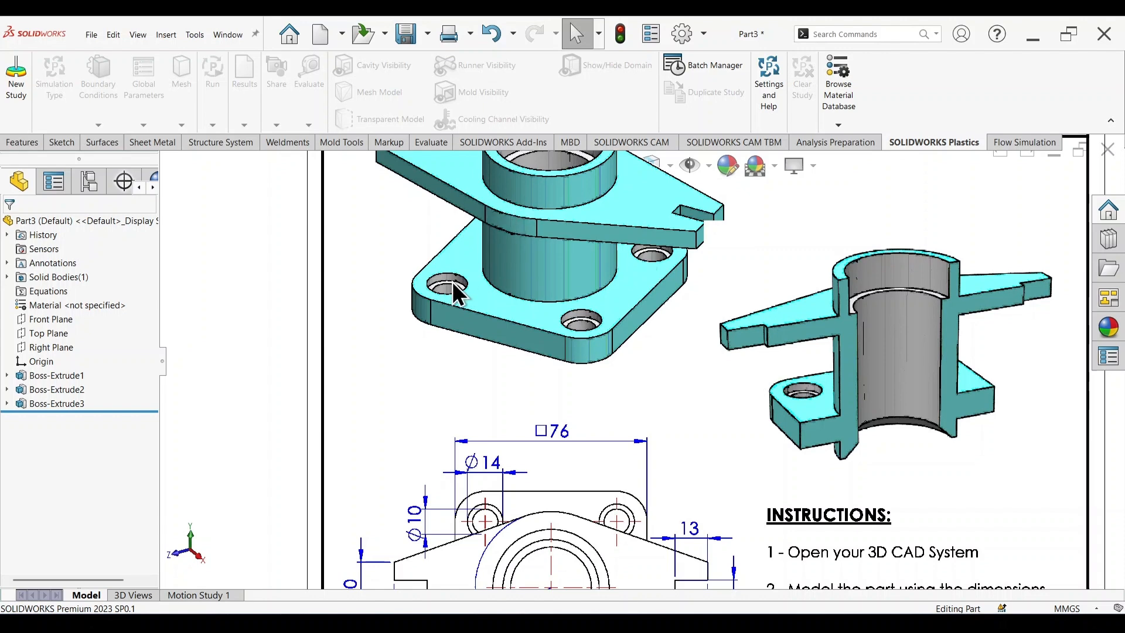
pyautogui.scroll(4, 776, 403)
pyautogui.scroll(-2, 618, 373)
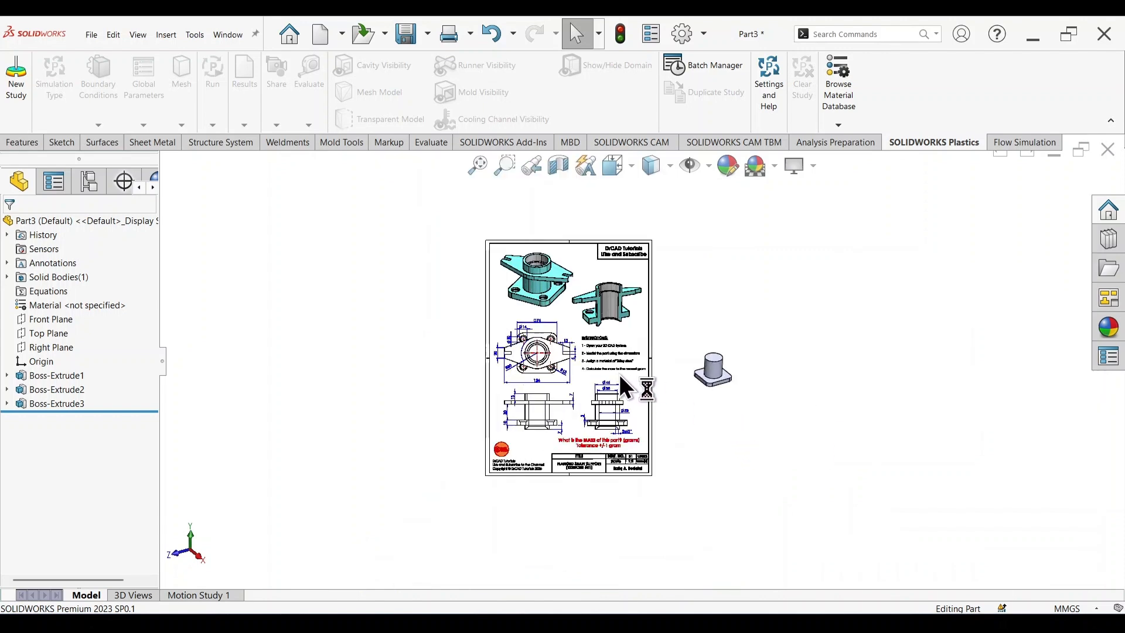
pyautogui.scroll(-6, 574, 449)
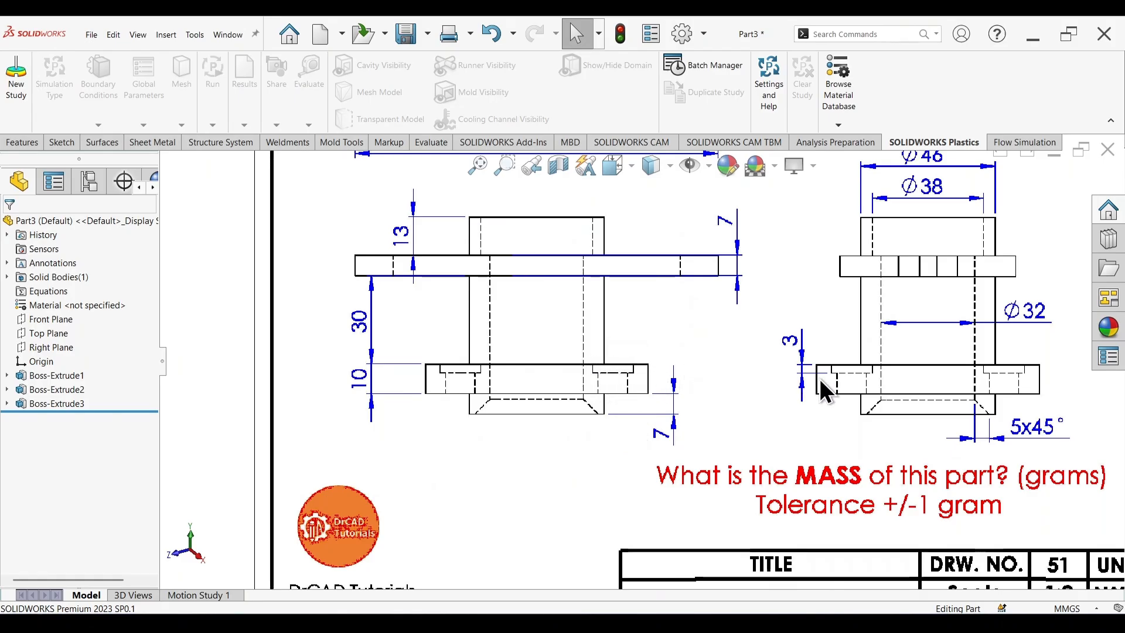
pyautogui.scroll(5, 820, 389)
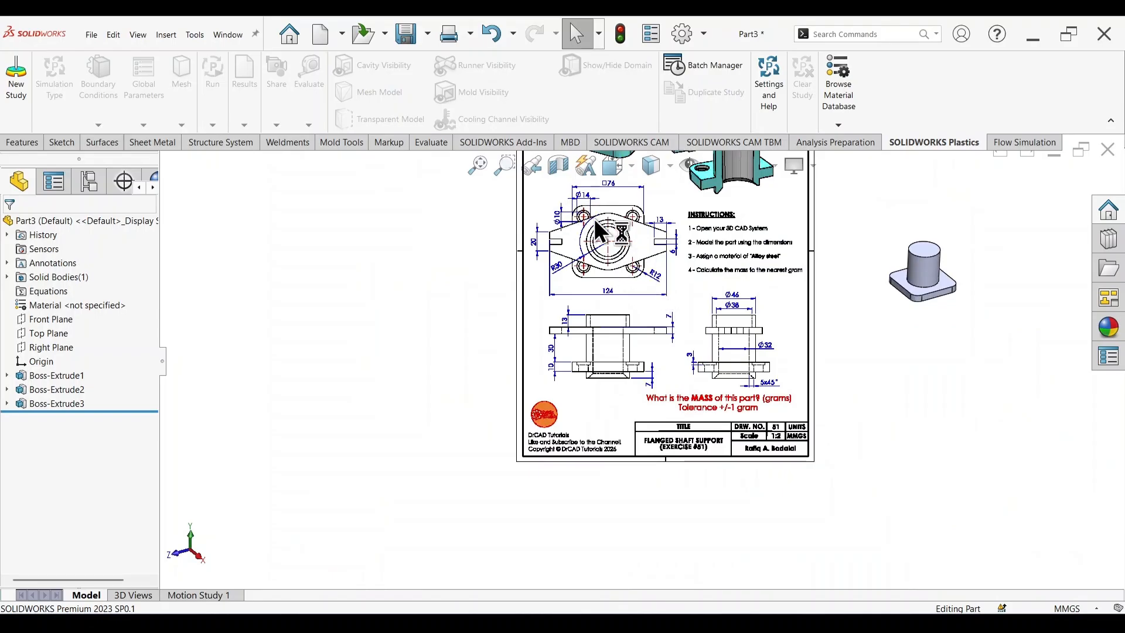
pyautogui.scroll(-6, 594, 219)
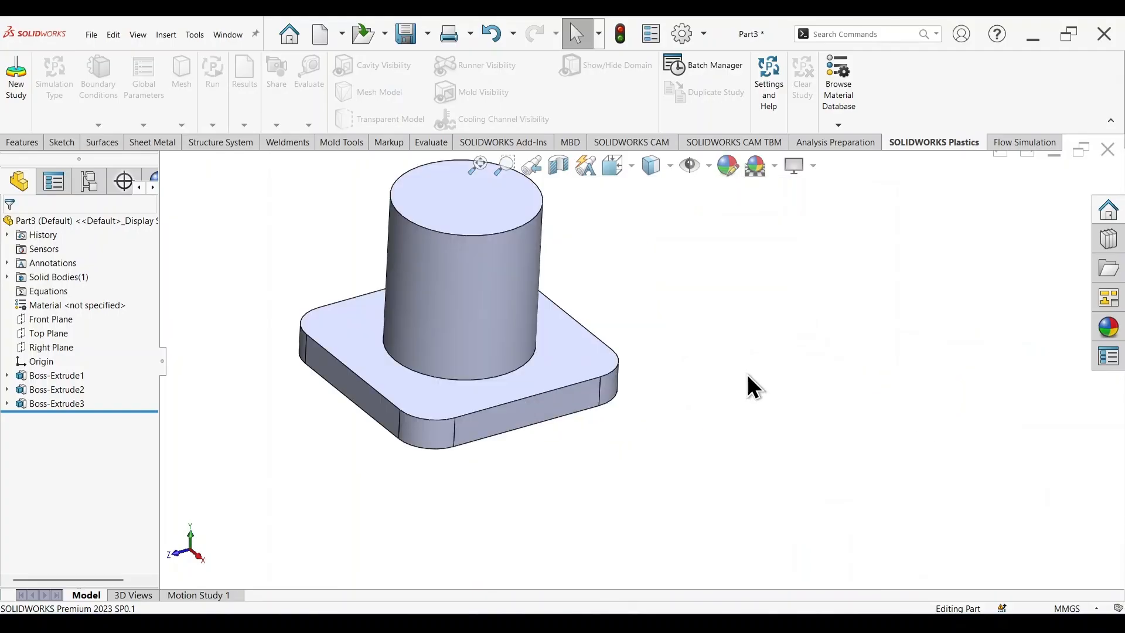
# - Start a sketch on the flange's top face and draw four circles about 10 to 12 mm in diameter, centred on the rounded corners' centres
pyautogui.click(469, 391)
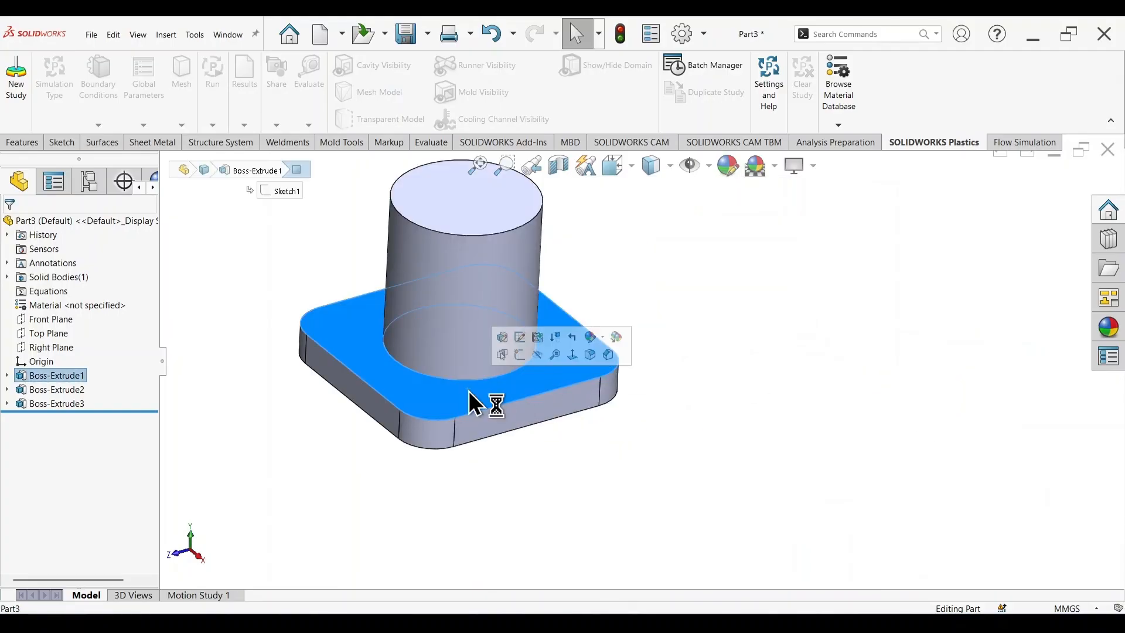
pyautogui.click(520, 355)
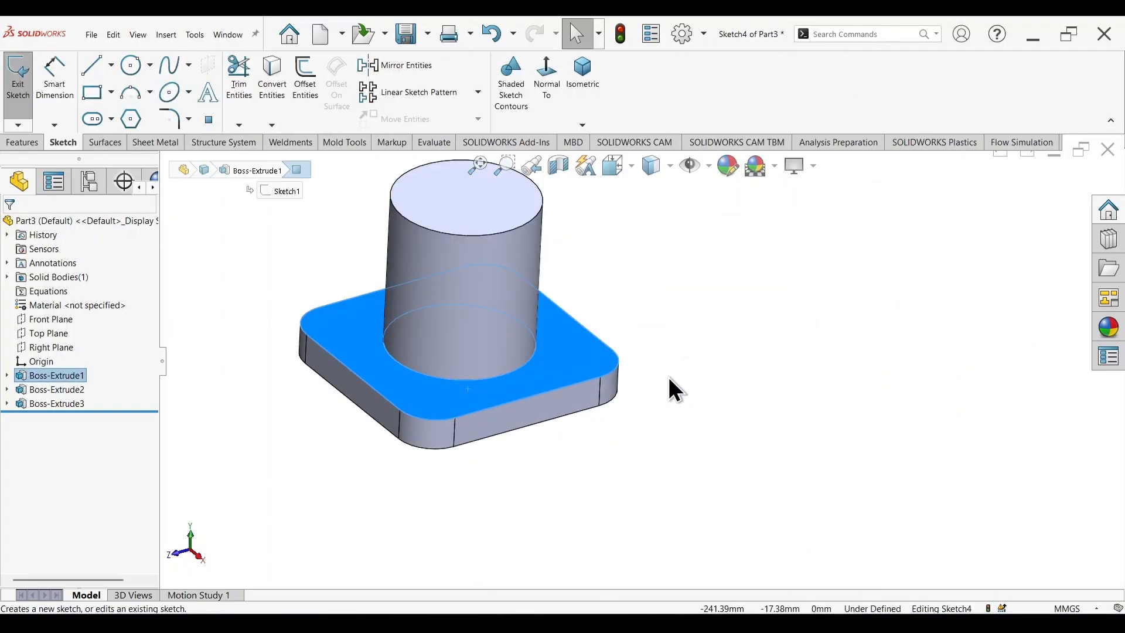
pyautogui.moveTo(832, 409); pyautogui.dragTo(913, 413, button='right')
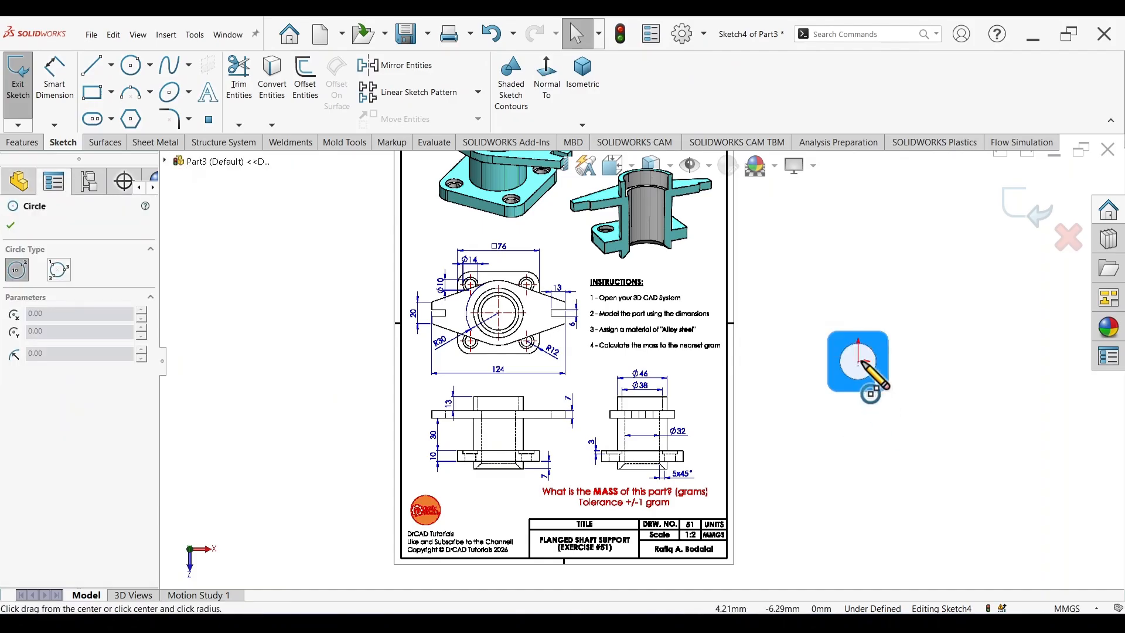
pyautogui.scroll(-7, 860, 360)
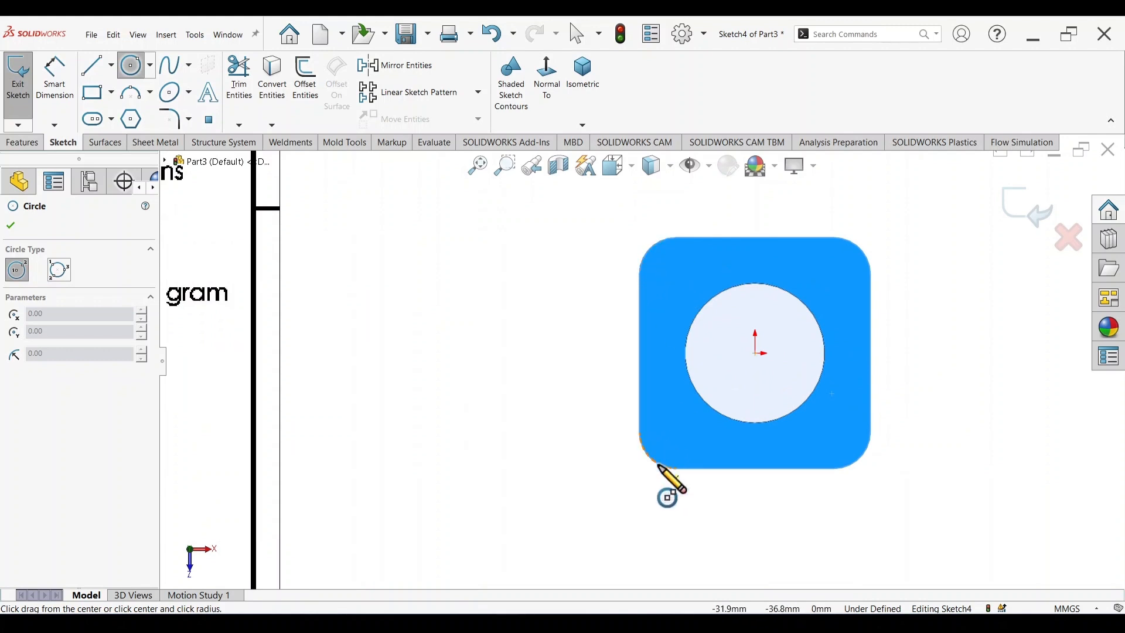
pyautogui.click(676, 432)
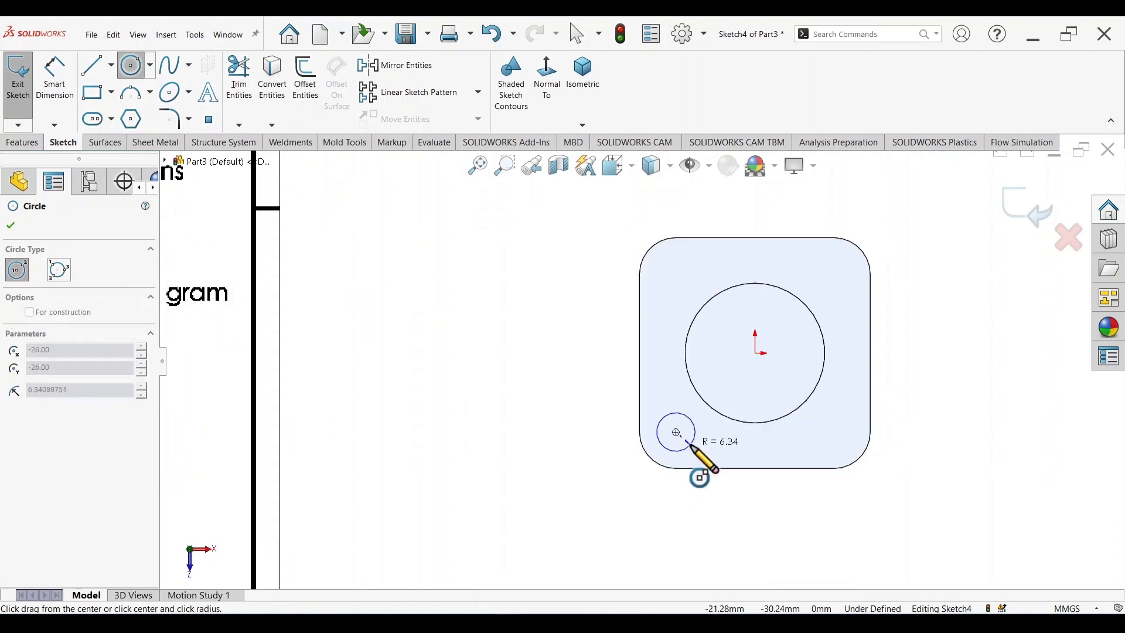
pyautogui.click(689, 443)
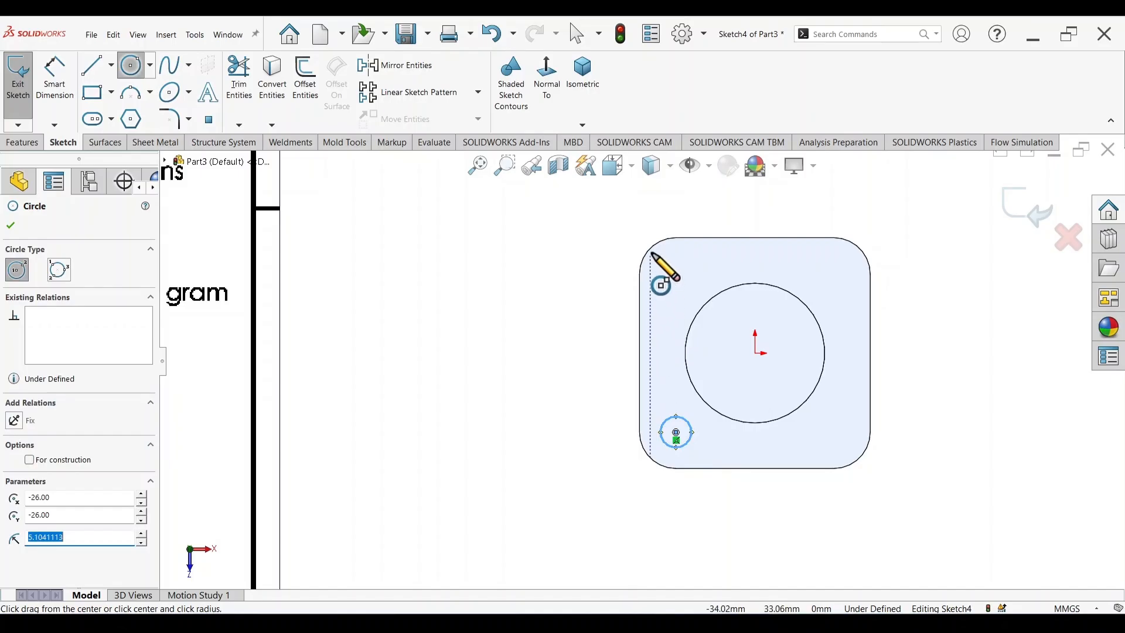
pyautogui.click(676, 273)
pyautogui.click(689, 287)
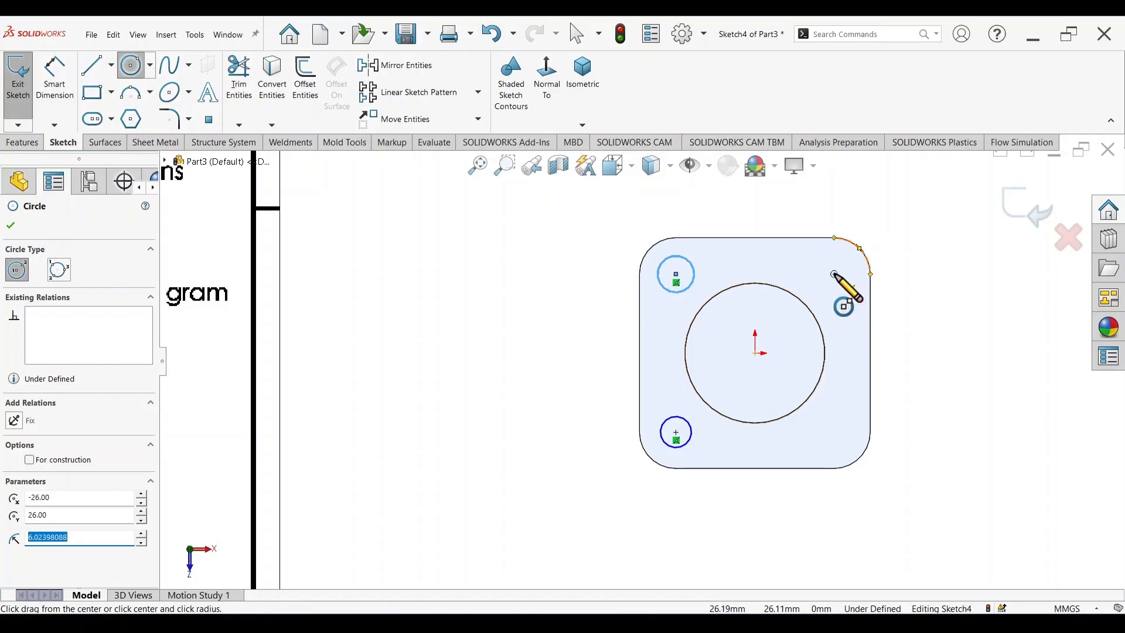
pyautogui.click(834, 273)
pyautogui.click(845, 285)
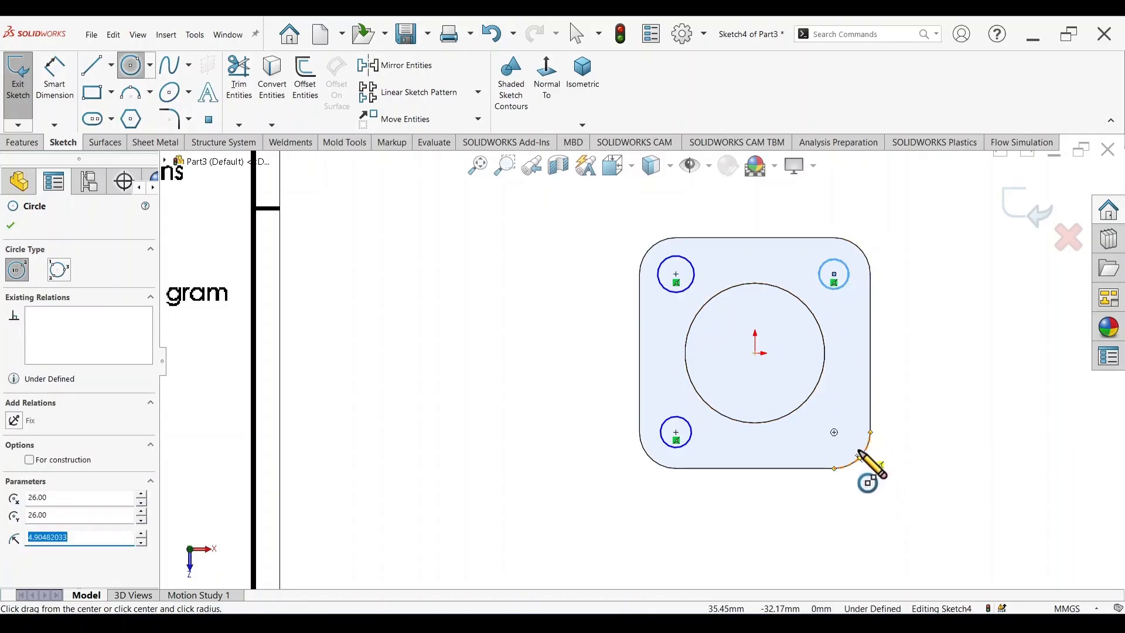
pyautogui.click(833, 432)
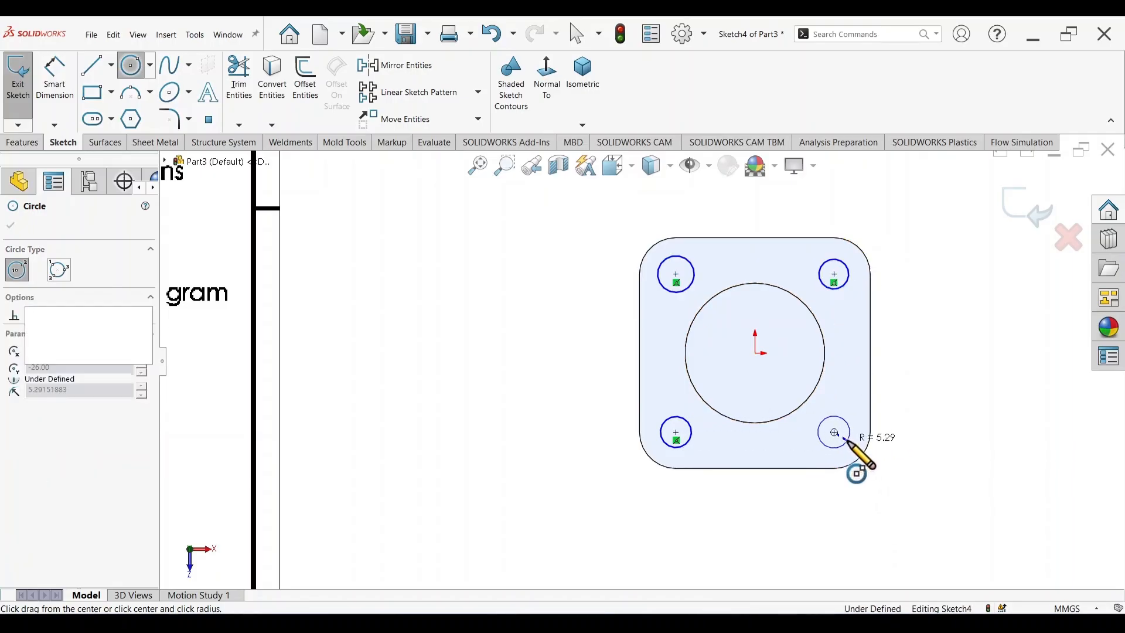
pyautogui.click(847, 439)
# - Dimension the upper-left corner circle of the flange sketch and set its diameter to 14 mm
pyautogui.moveTo(921, 480); pyautogui.dragTo(897, 273, button='right')
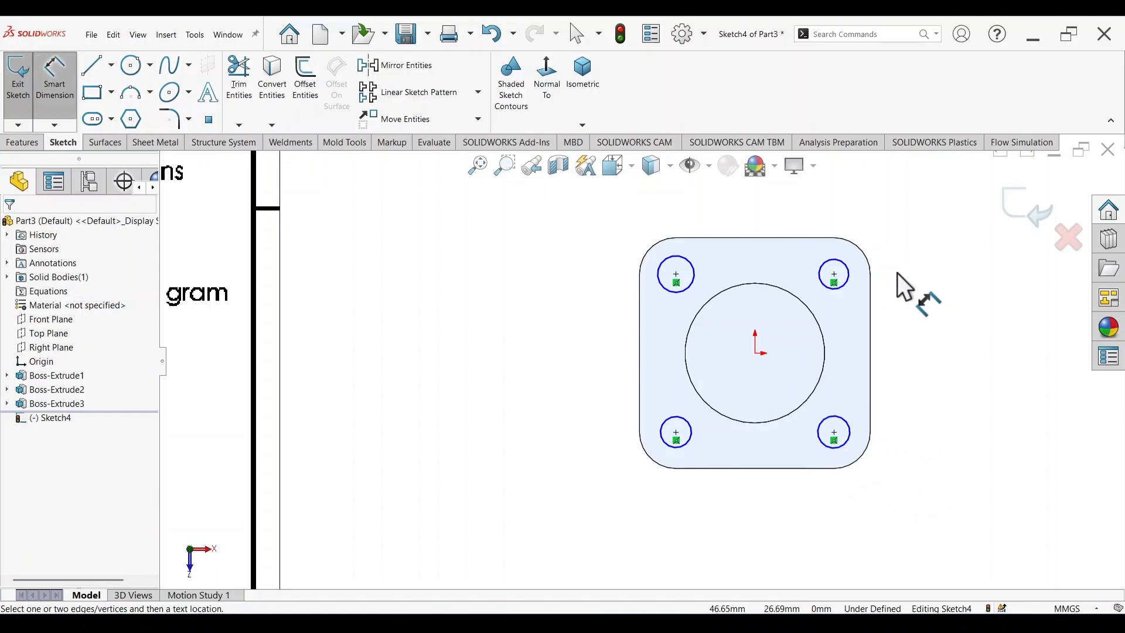
pyautogui.click(693, 269)
pyautogui.click(672, 215)
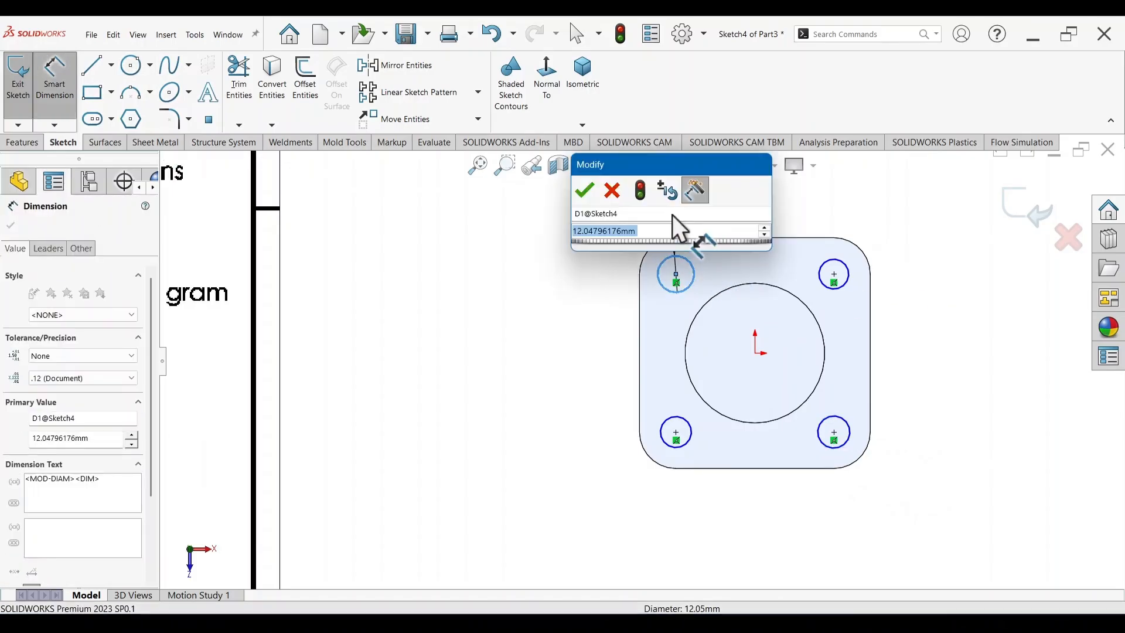
pyautogui.write('10')
pyautogui.press('Return')
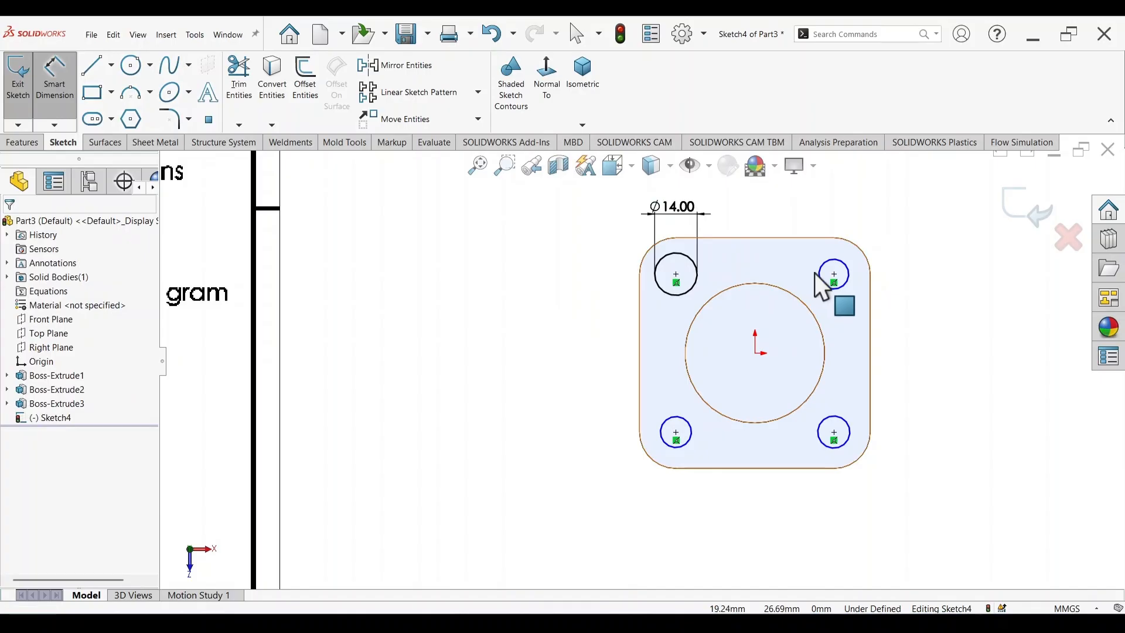
pyautogui.press('Escape')
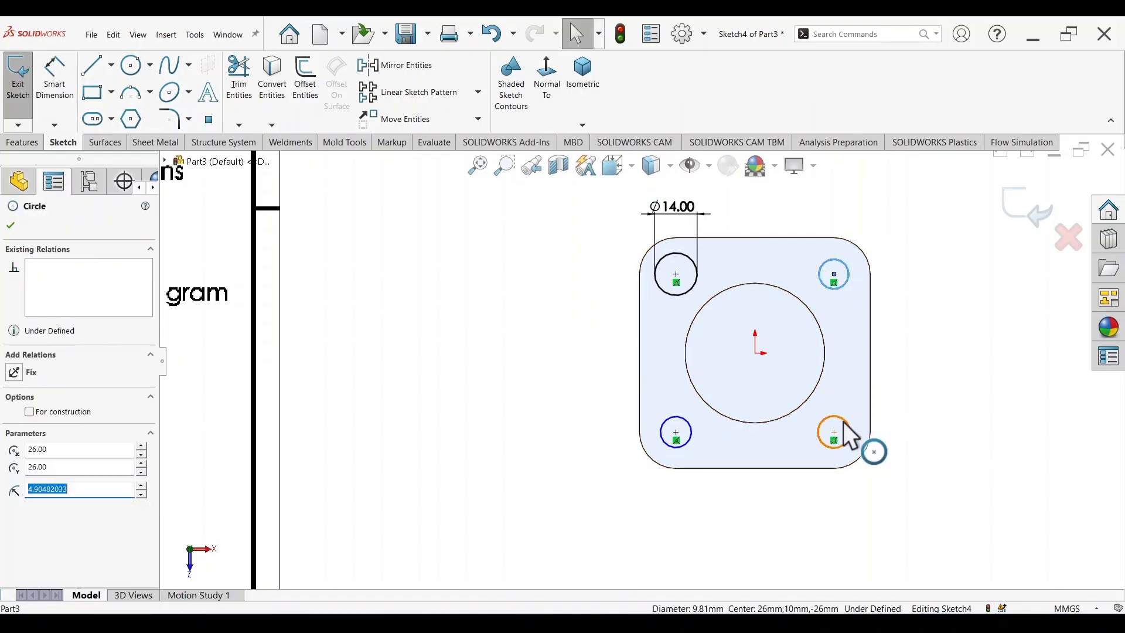
# - Apply an Equal relation to all four corner circles in the flange sketch
pyautogui.keyDown('ctrl'); pyautogui.click(842, 421); pyautogui.keyUp('ctrl')
pyautogui.keyDown('ctrl'); pyautogui.click(691, 436); pyautogui.keyUp('ctrl')
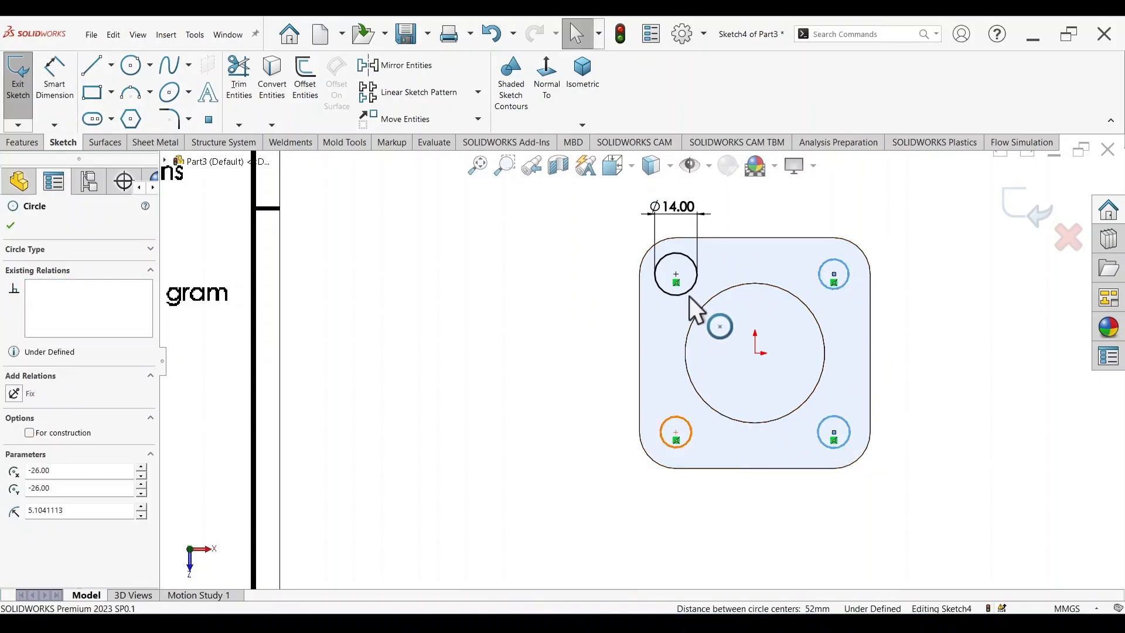
pyautogui.keyDown('ctrl'); pyautogui.click(686, 297); pyautogui.keyUp('ctrl')
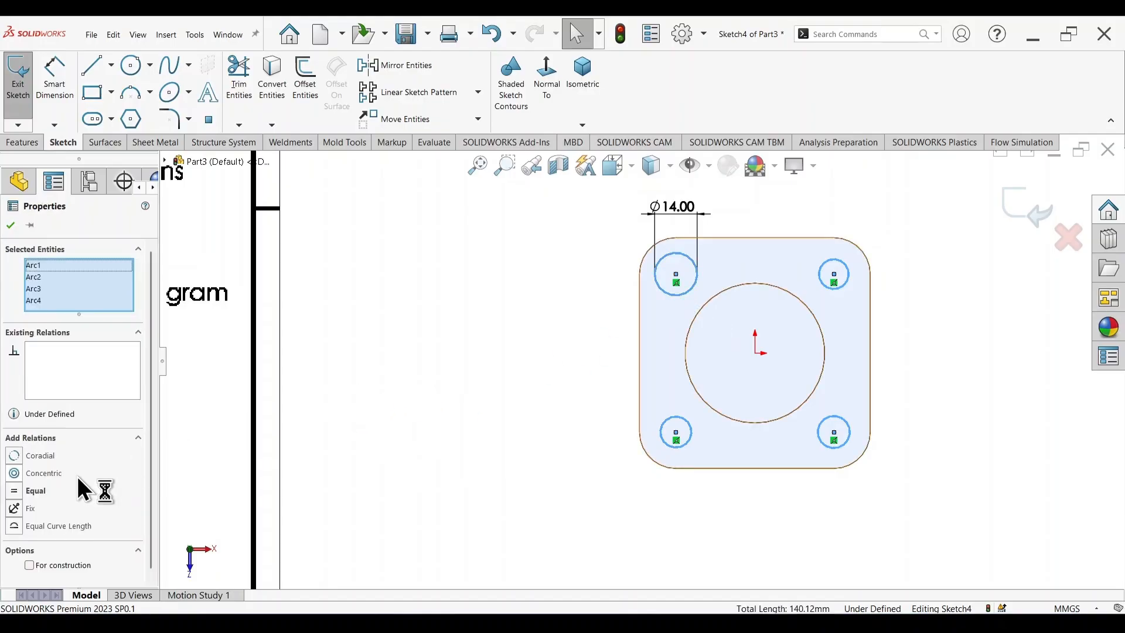
pyautogui.click(17, 492)
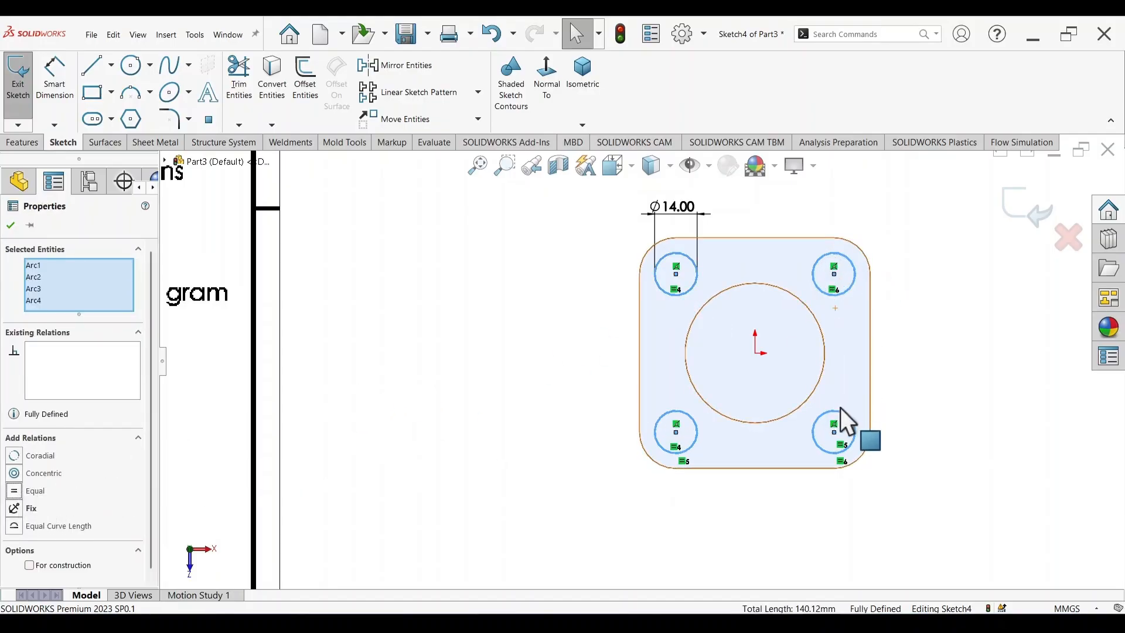
pyautogui.click(917, 381)
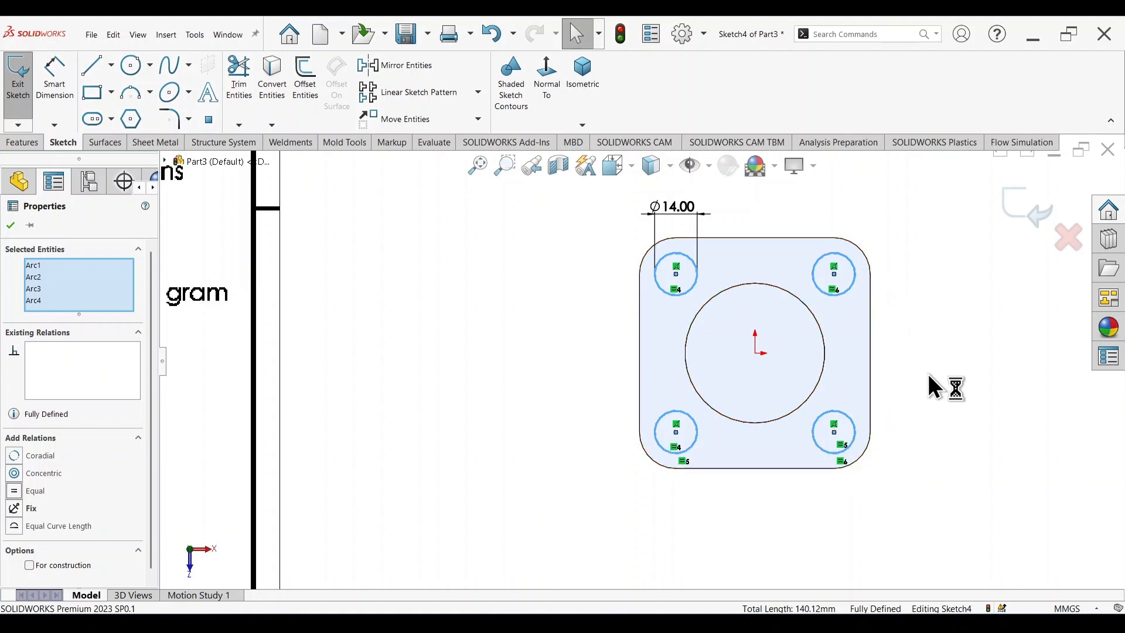
# - Cut the four corner circles 3 mm deep into the flange's top face with a blind Extruded Cut
pyautogui.scroll(2, 694, 402)
pyautogui.scroll(-2, 743, 385)
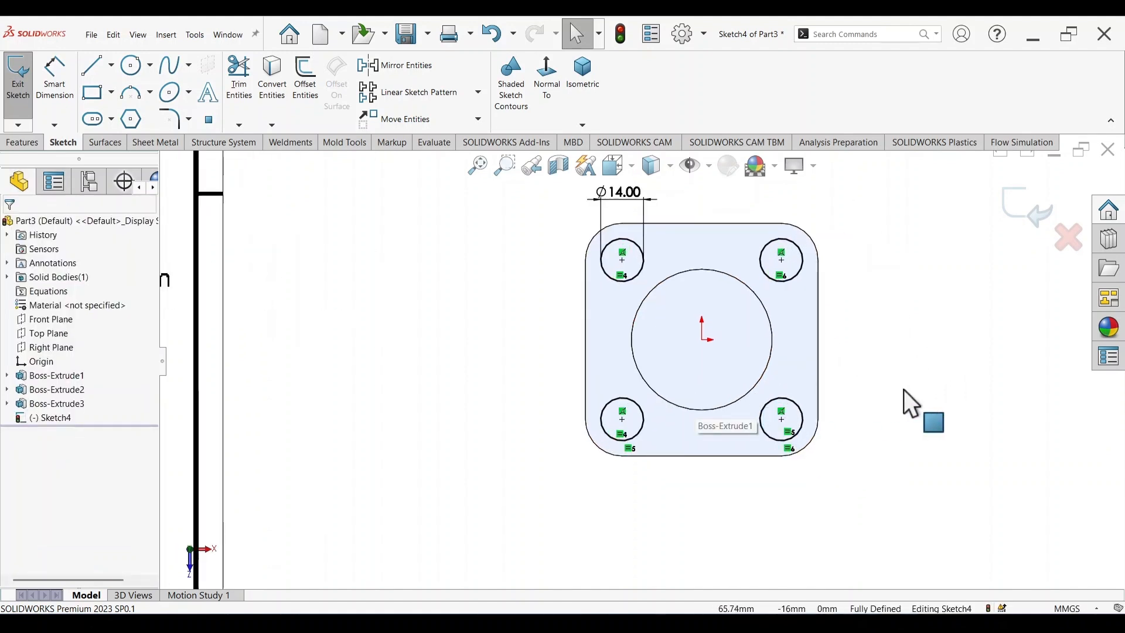
pyautogui.press('s')
pyautogui.click(1052, 509)
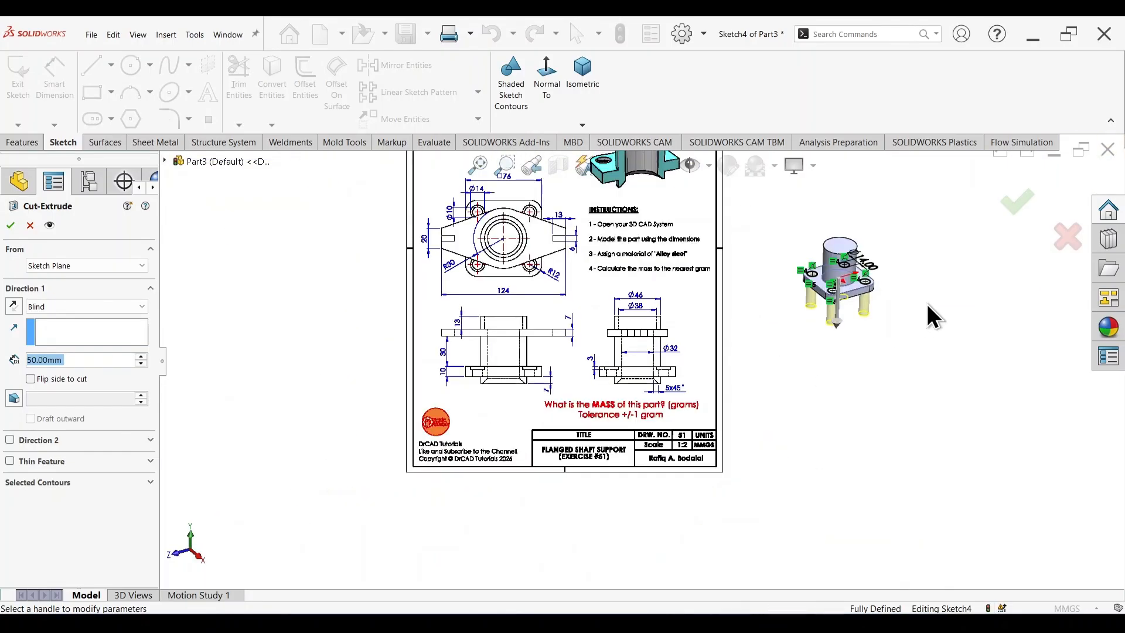
pyautogui.write('3')
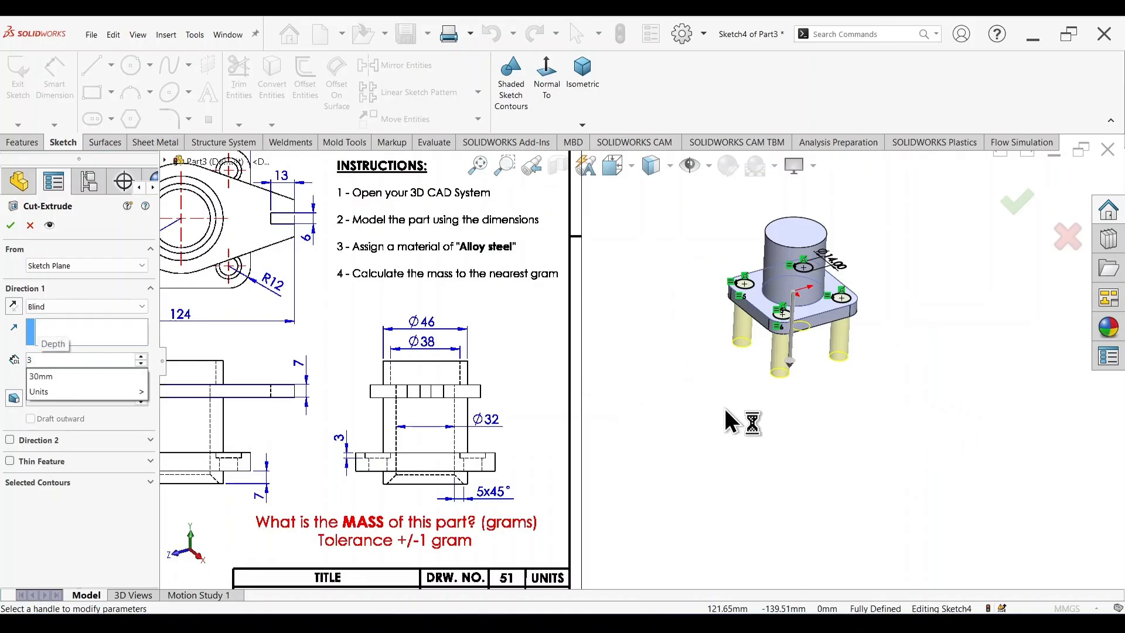
pyautogui.press('Return')
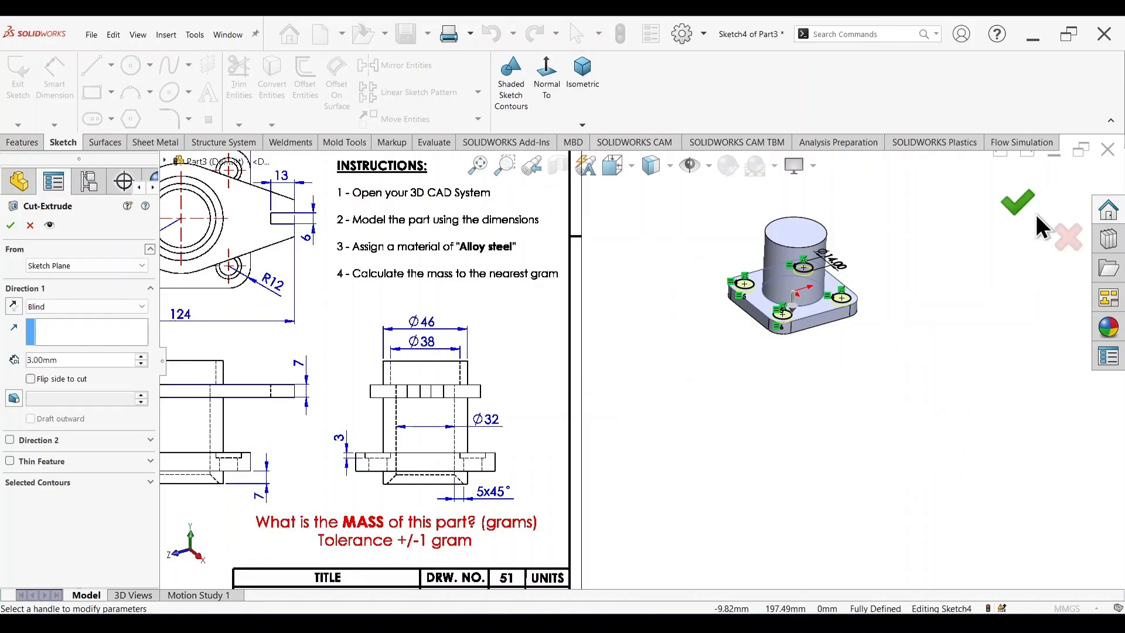
pyautogui.click(1016, 206)
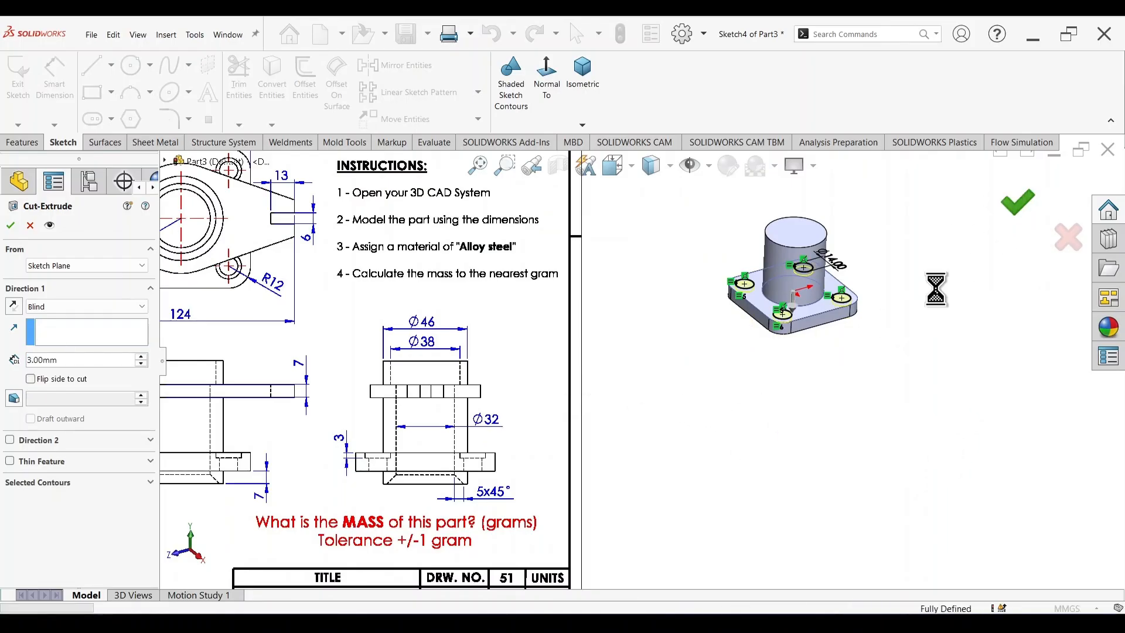
# - Start a sketch on a corner counterbore's floor and draw four circles about 7 to 8 mm in diameter, centred on the four counterbores
pyautogui.moveTo(823, 359); pyautogui.dragTo(798, 417, button='middle')
pyautogui.click(778, 323)
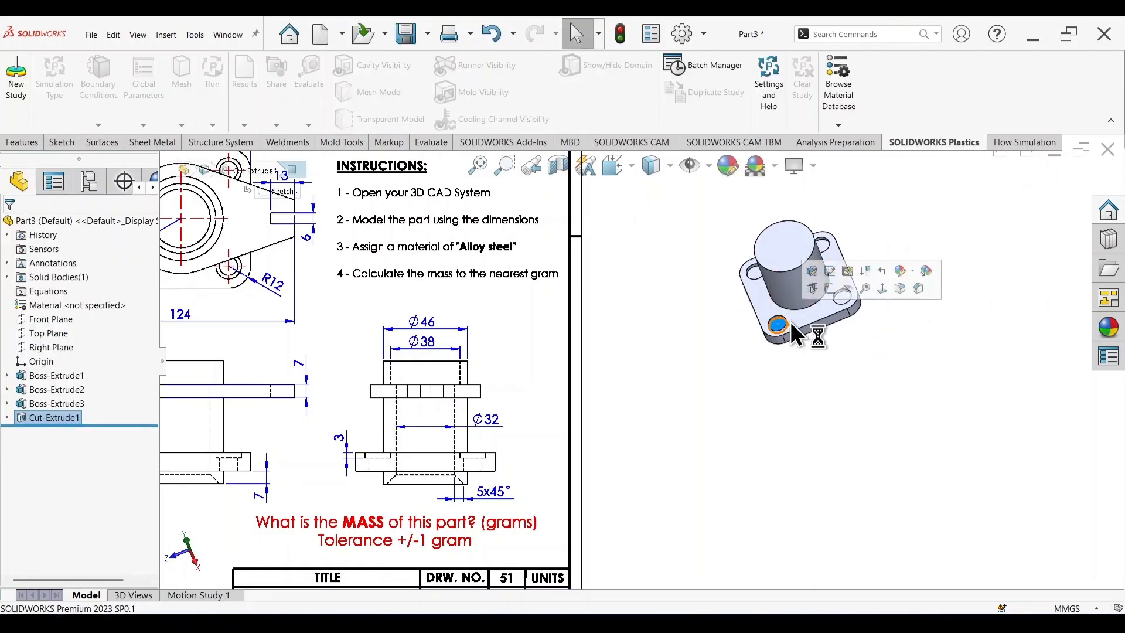
pyautogui.click(823, 288)
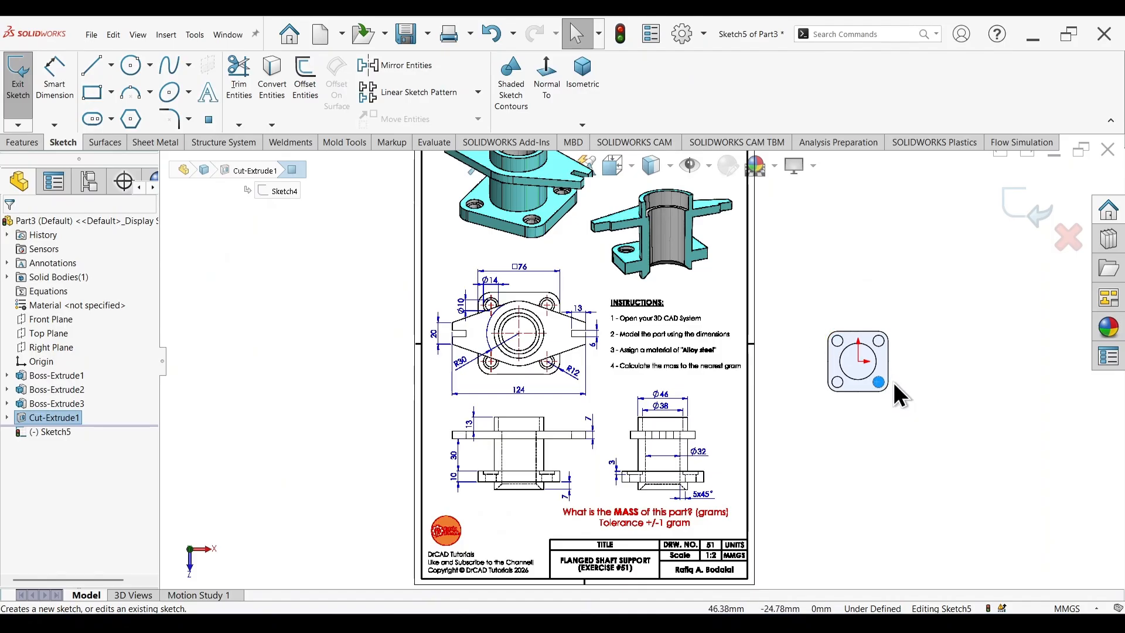
pyautogui.moveTo(886, 467); pyautogui.dragTo(952, 466, button='right')
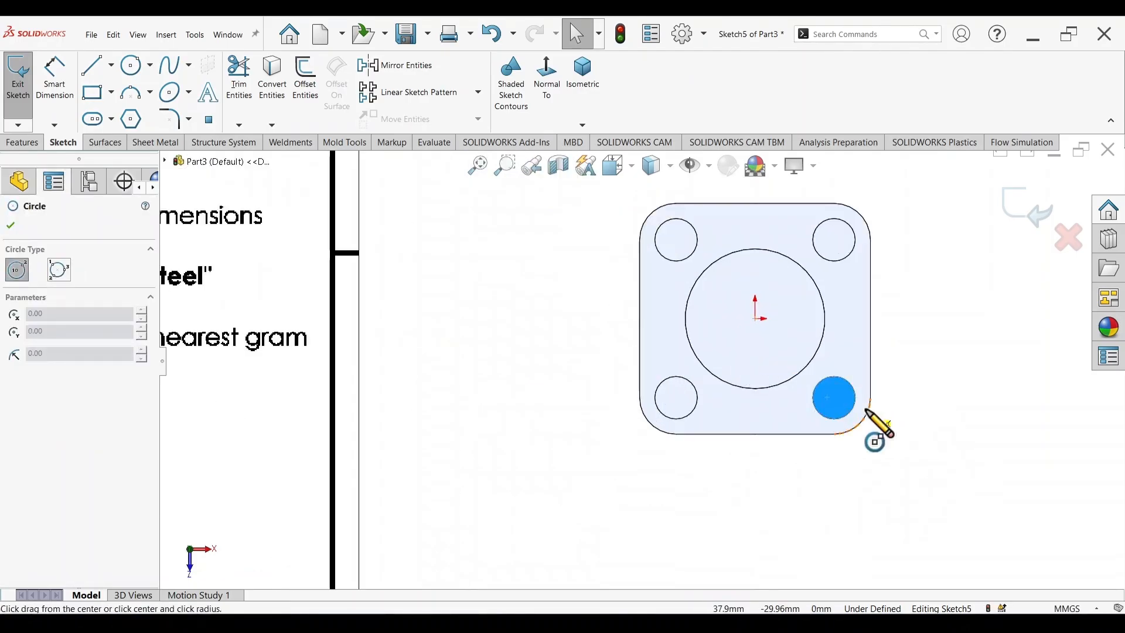
pyautogui.click(835, 397)
pyautogui.click(845, 401)
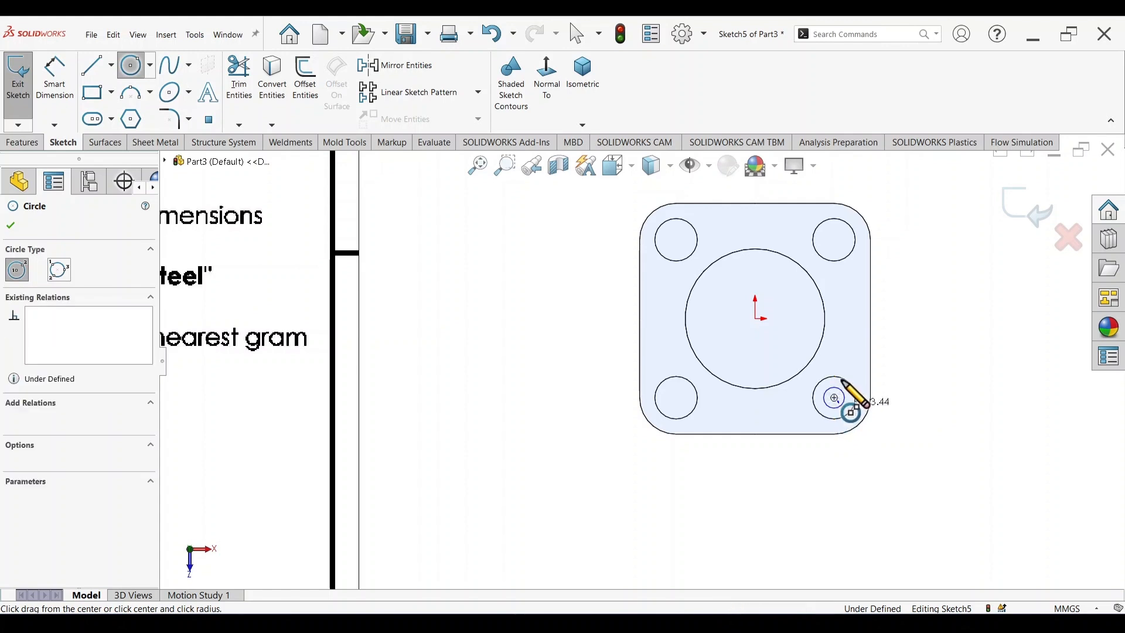
pyautogui.click(834, 240)
pyautogui.click(845, 248)
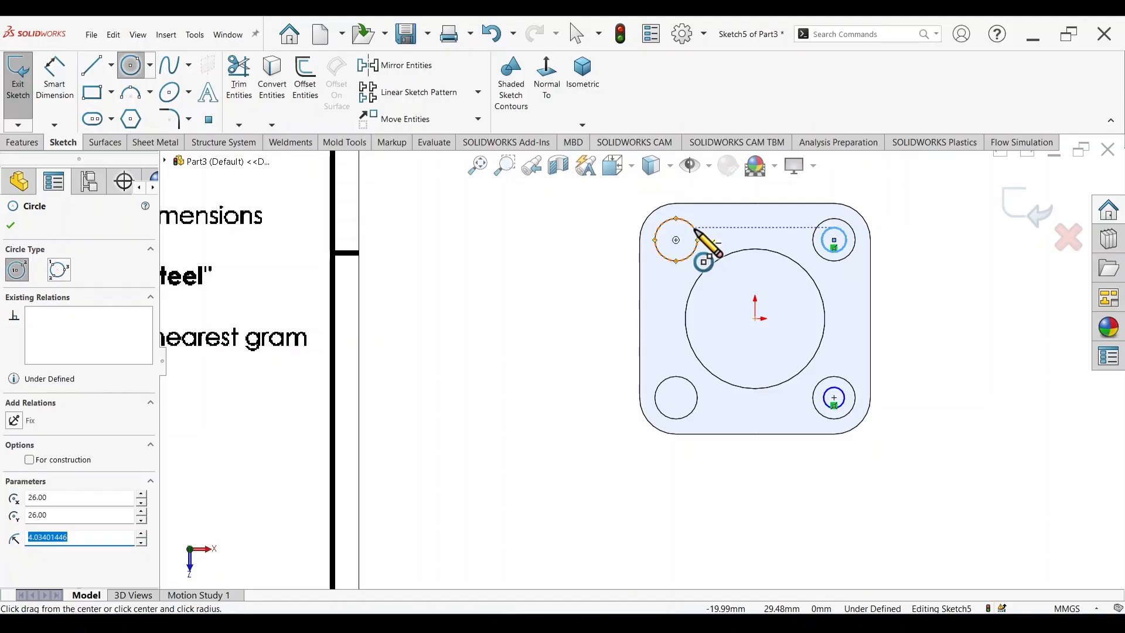
pyautogui.click(677, 240)
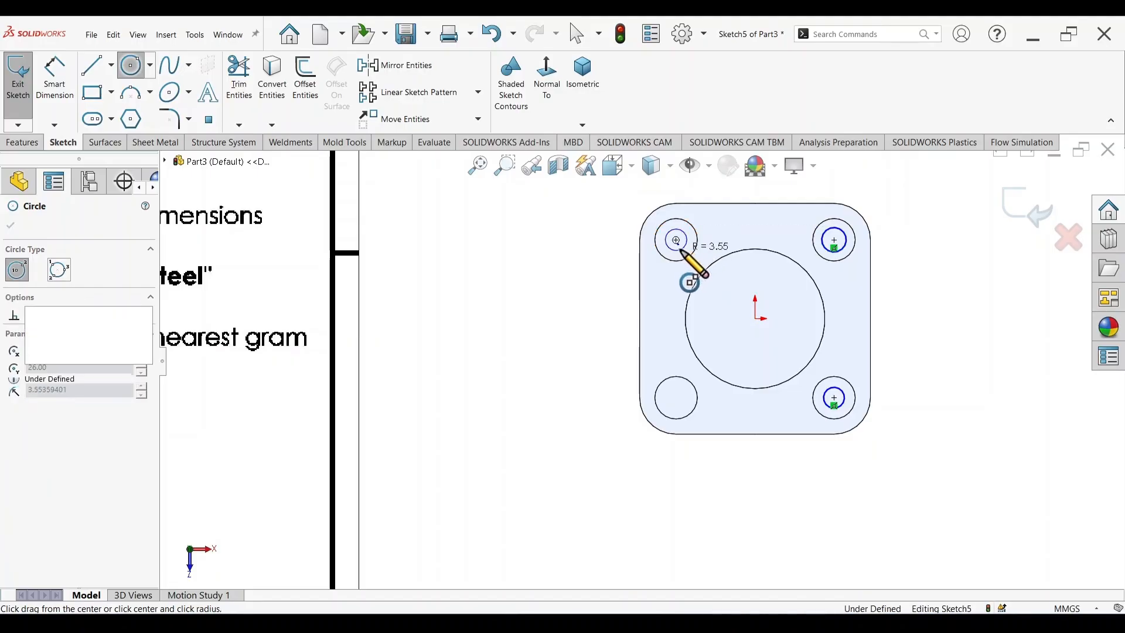
pyautogui.click(684, 249)
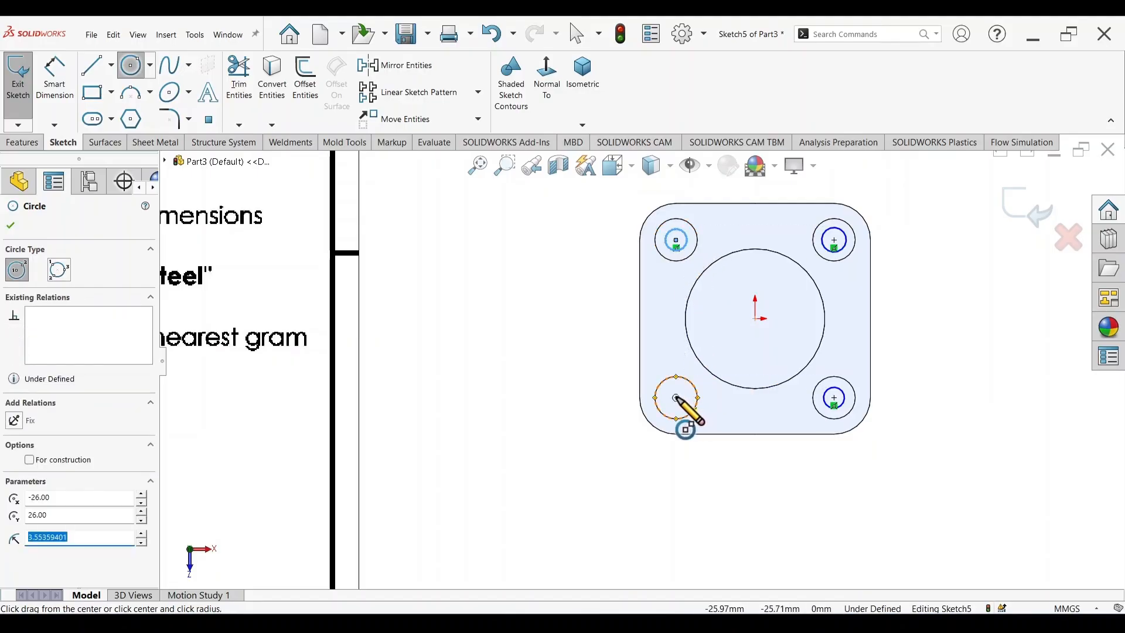
pyautogui.click(681, 403)
pyautogui.click(684, 409)
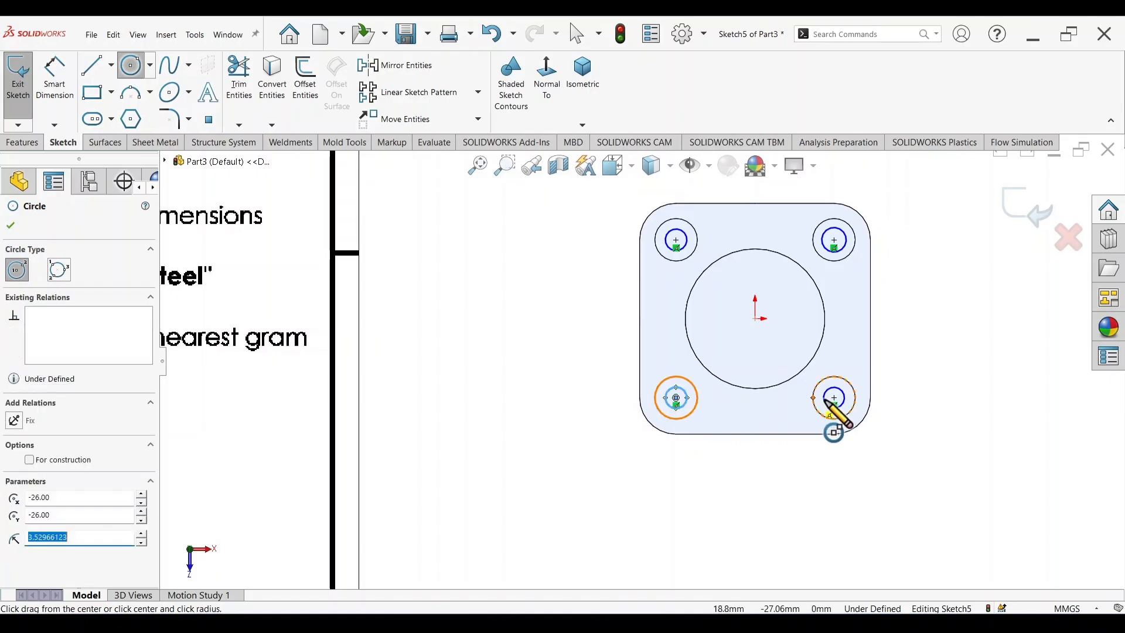
pyautogui.press('Escape')
# - Dimension the upper-right circle of the hole sketch and set its diameter to 10 mm
pyautogui.moveTo(936, 385); pyautogui.dragTo(920, 328, button='right')
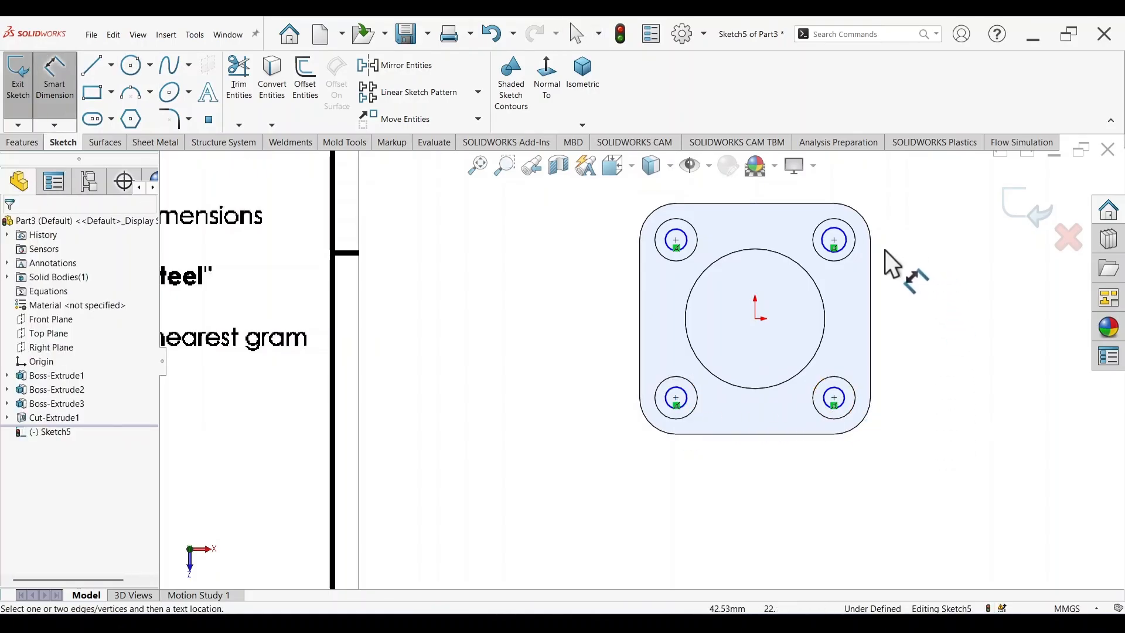
pyautogui.click(850, 249)
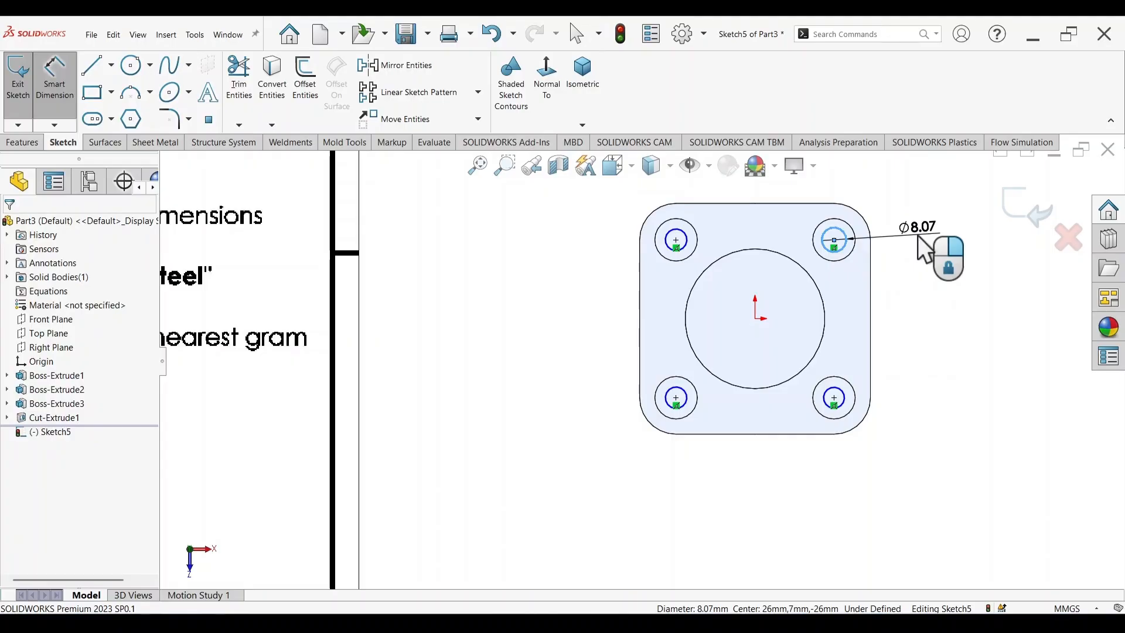
pyautogui.click(918, 238)
pyautogui.write('10')
pyautogui.press('Return')
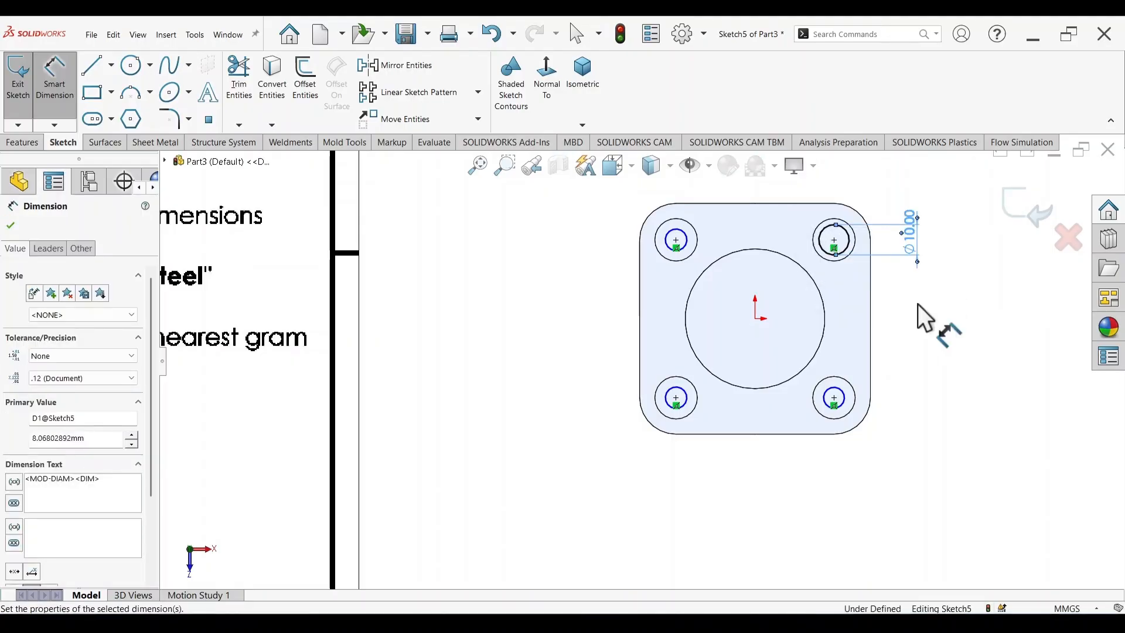
pyautogui.press('Escape')
pyautogui.press('Escape')
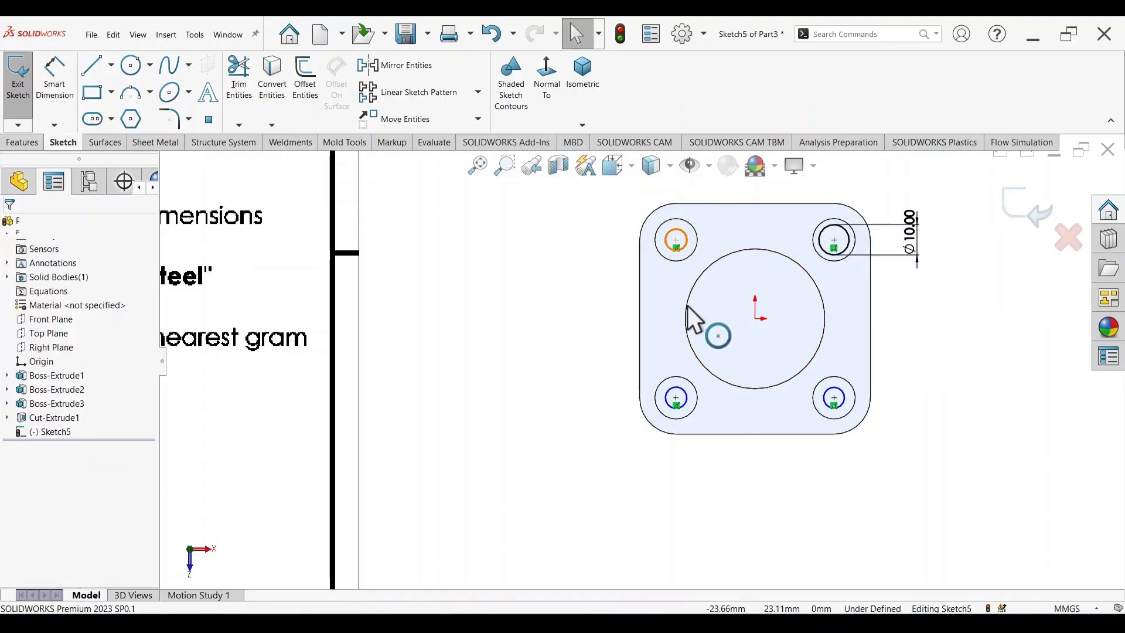
# - Apply an Equal relation to all four small circles inside the counterbores
pyautogui.keyDown('ctrl'); pyautogui.click(688, 397); pyautogui.keyUp('ctrl')
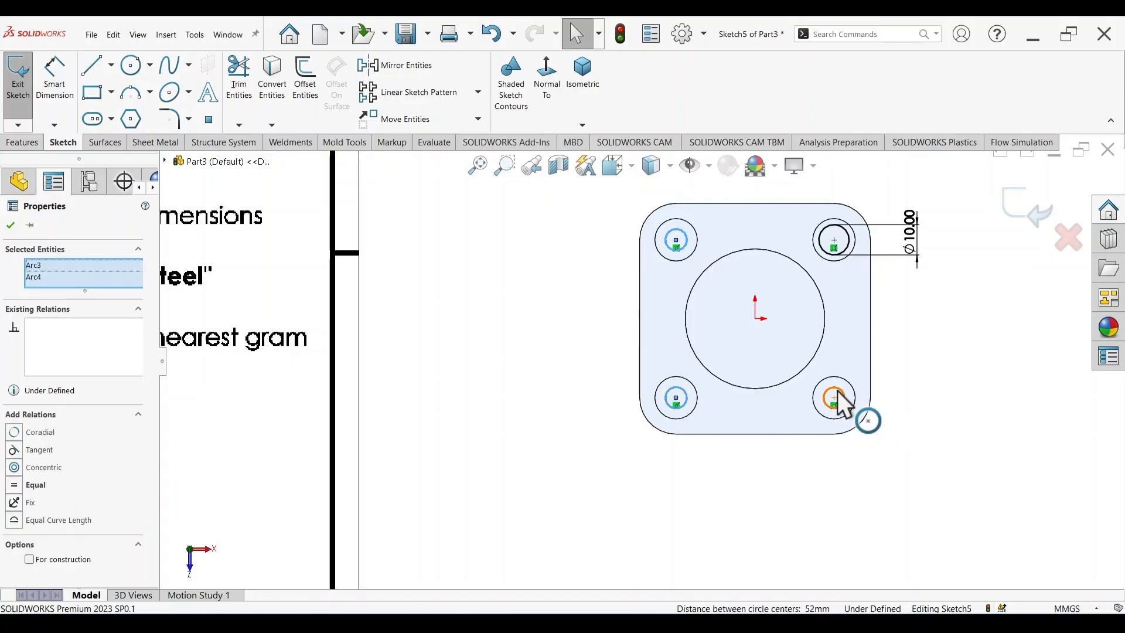
pyautogui.keyDown('ctrl'); pyautogui.click(840, 397); pyautogui.keyUp('ctrl')
pyautogui.keyDown('ctrl'); pyautogui.click(834, 257); pyautogui.keyUp('ctrl')
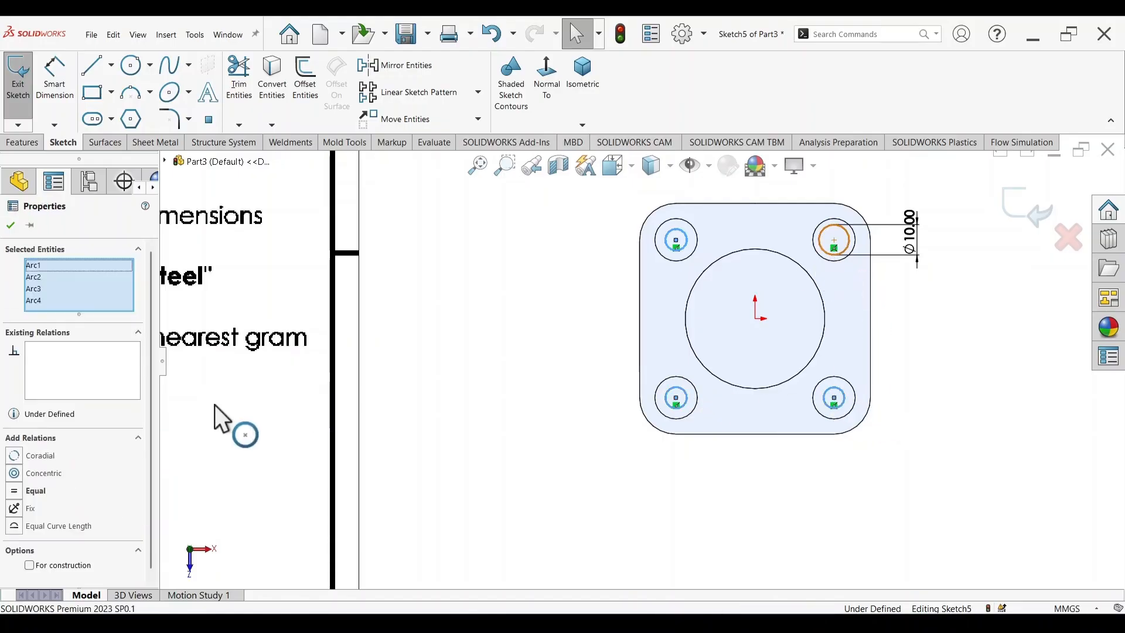
pyautogui.click(14, 490)
pyautogui.click(901, 447)
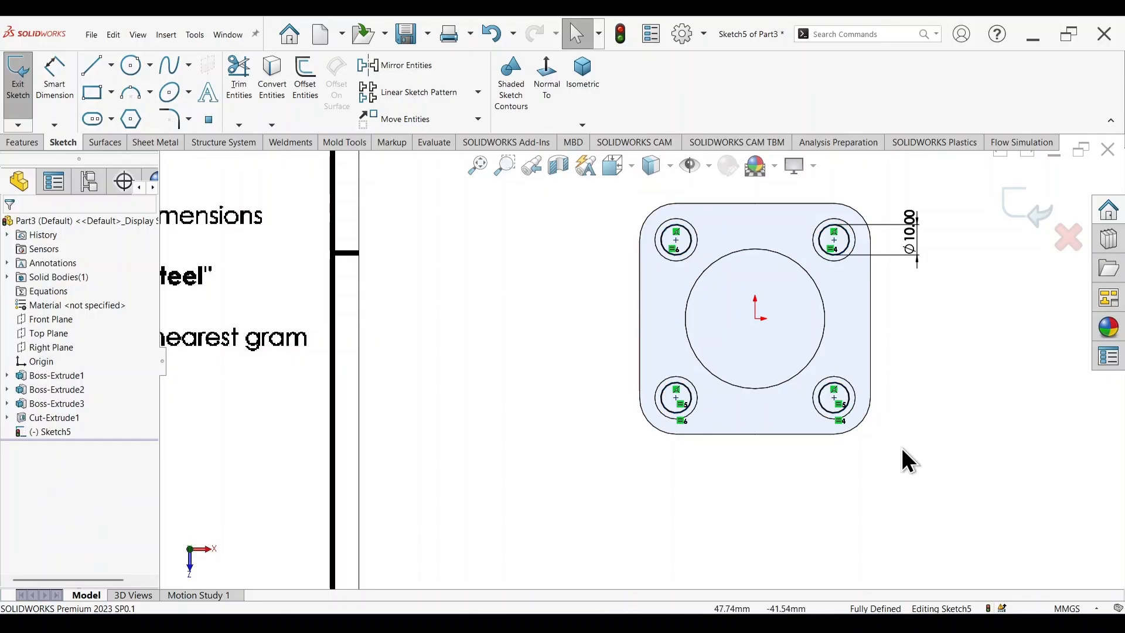
# - Cut the four 10 mm circles through the rest of the flange with an Extruded Cut using the Up To Next end condition
pyautogui.press('s')
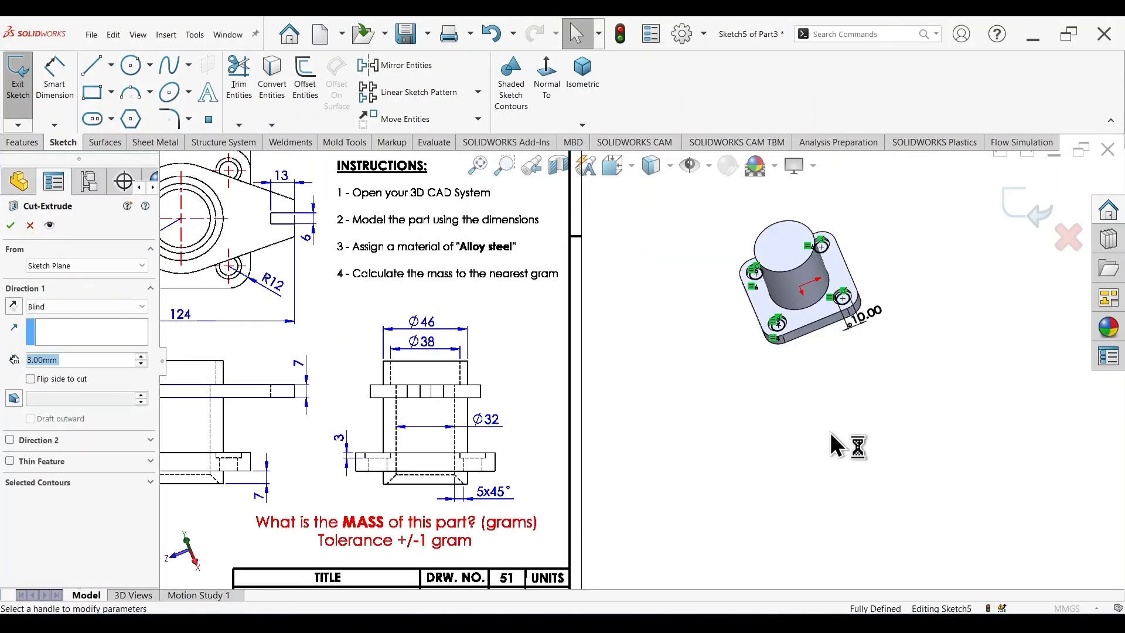
pyautogui.rightClick(735, 437)
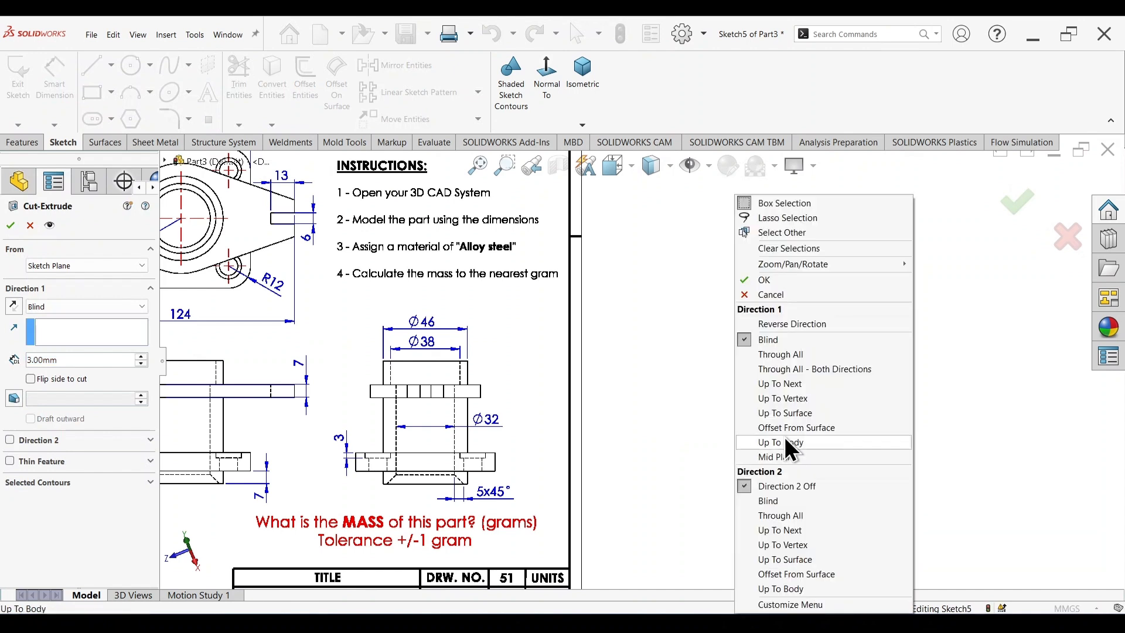
pyautogui.click(806, 384)
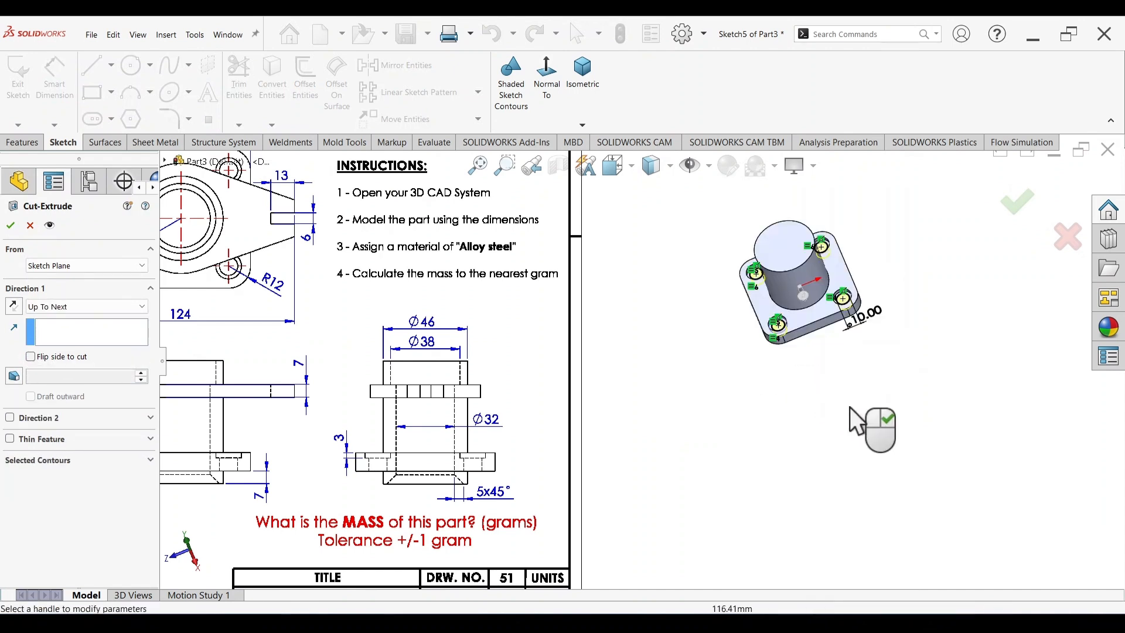
pyautogui.moveTo(850, 406); pyautogui.dragTo(824, 219, button='middle')
pyautogui.click(1028, 219)
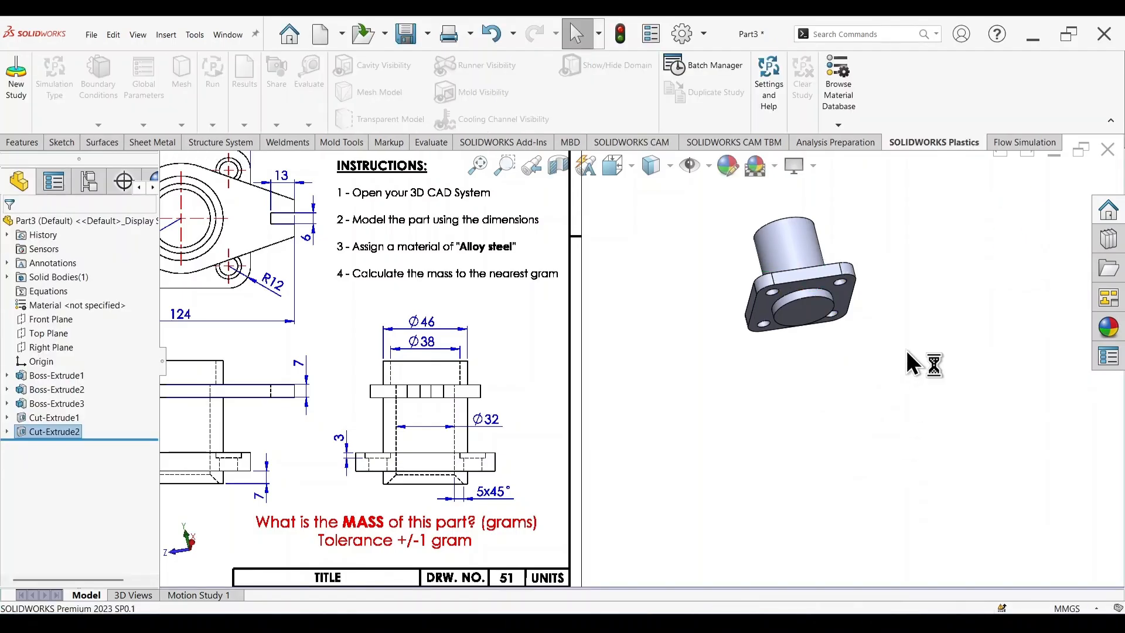
# - Examine the counterbored holes on the model and the drawing's views for the upper slotted plate's shape, dimensions and height position
pyautogui.moveTo(907, 351); pyautogui.dragTo(863, 539, button='middle')
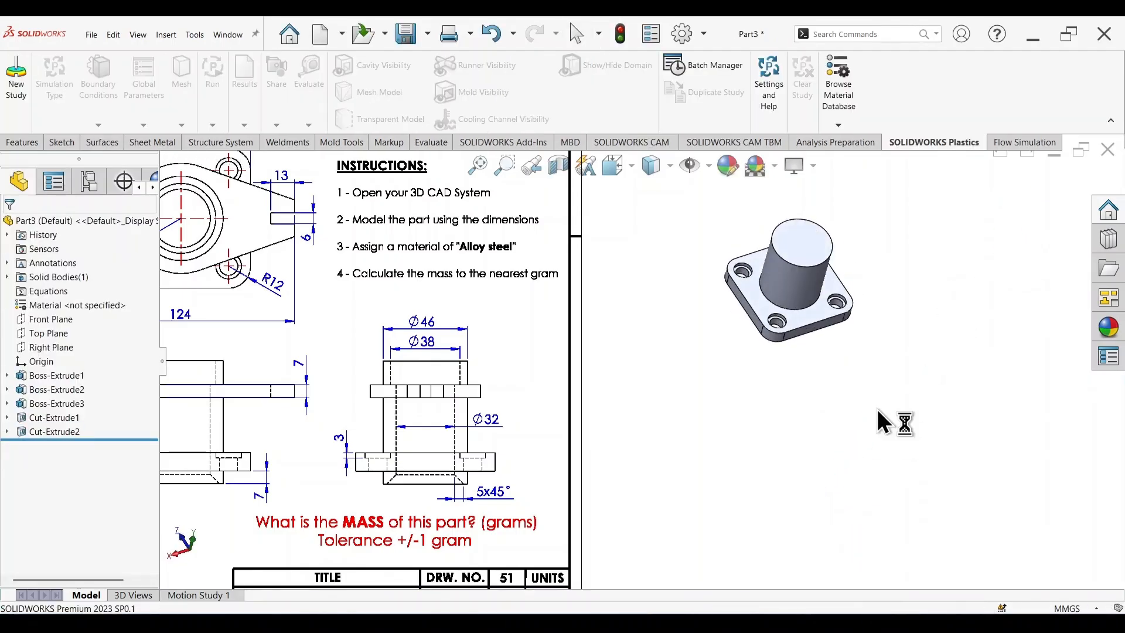
pyautogui.scroll(-4, 836, 285)
pyautogui.scroll(4, 817, 478)
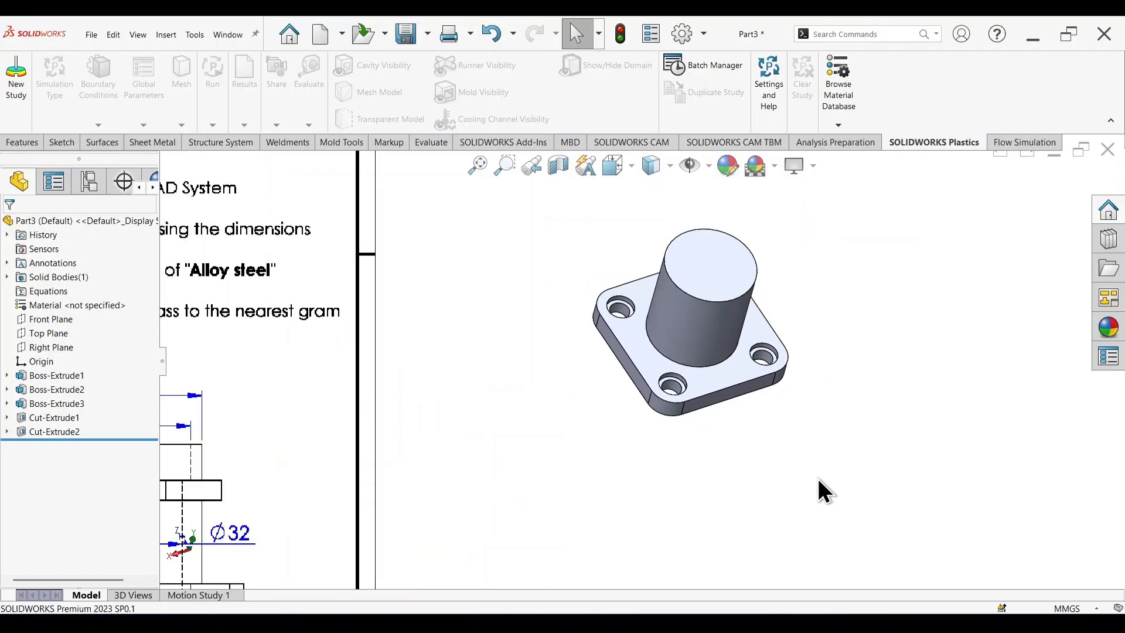
pyautogui.scroll(5, 635, 404)
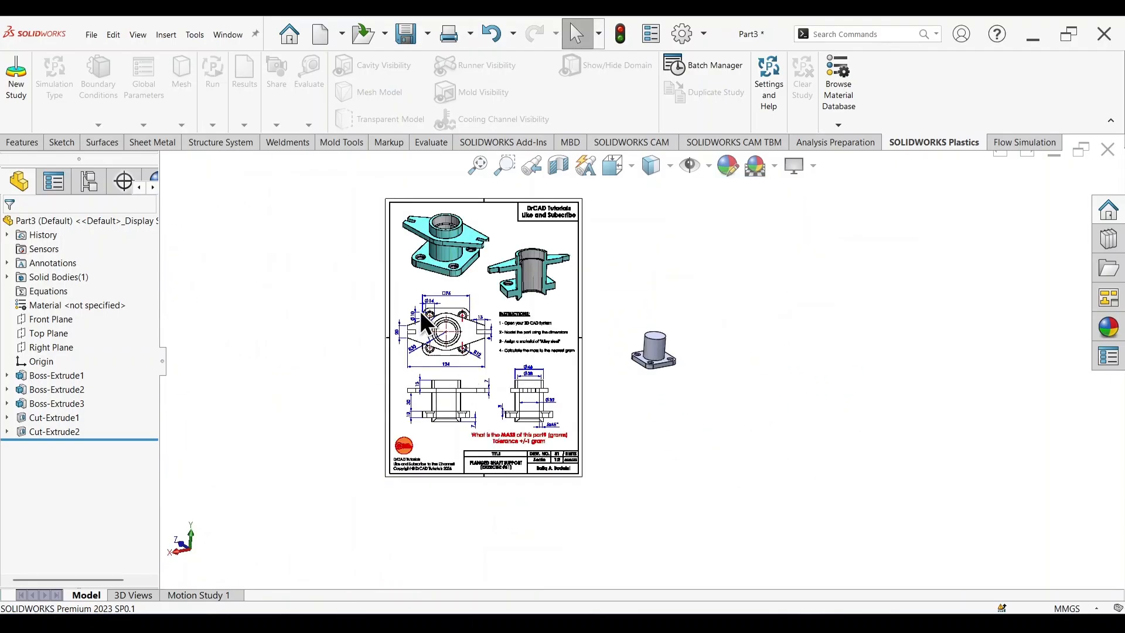
pyautogui.scroll(-5, 433, 252)
pyautogui.scroll(-2, 462, 416)
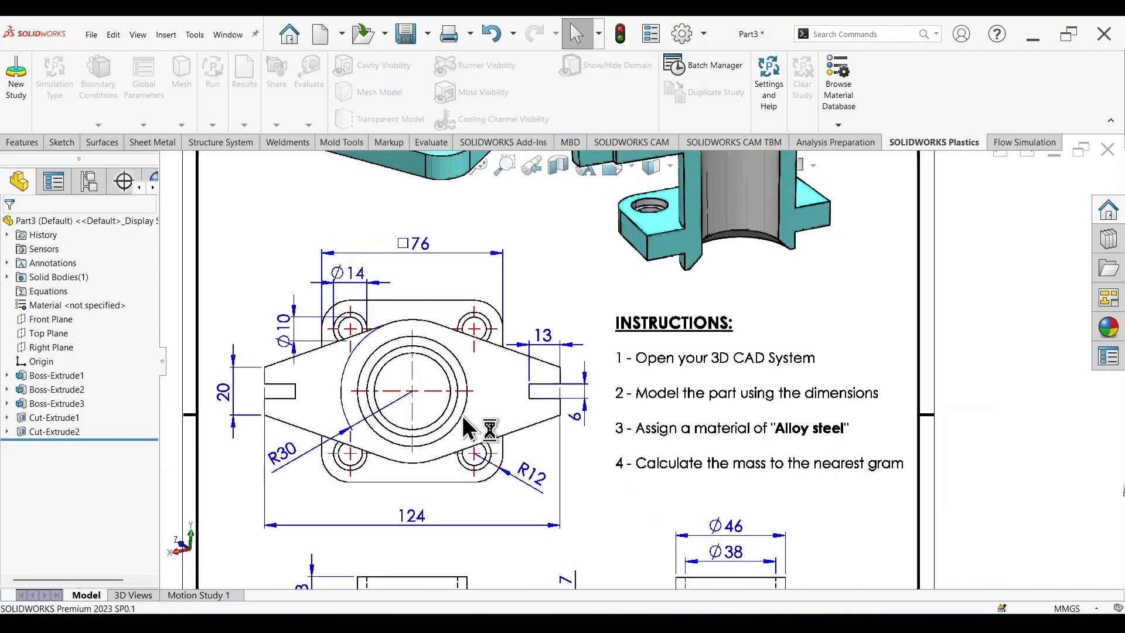
pyautogui.scroll(5, 513, 258)
pyautogui.scroll(-4, 521, 229)
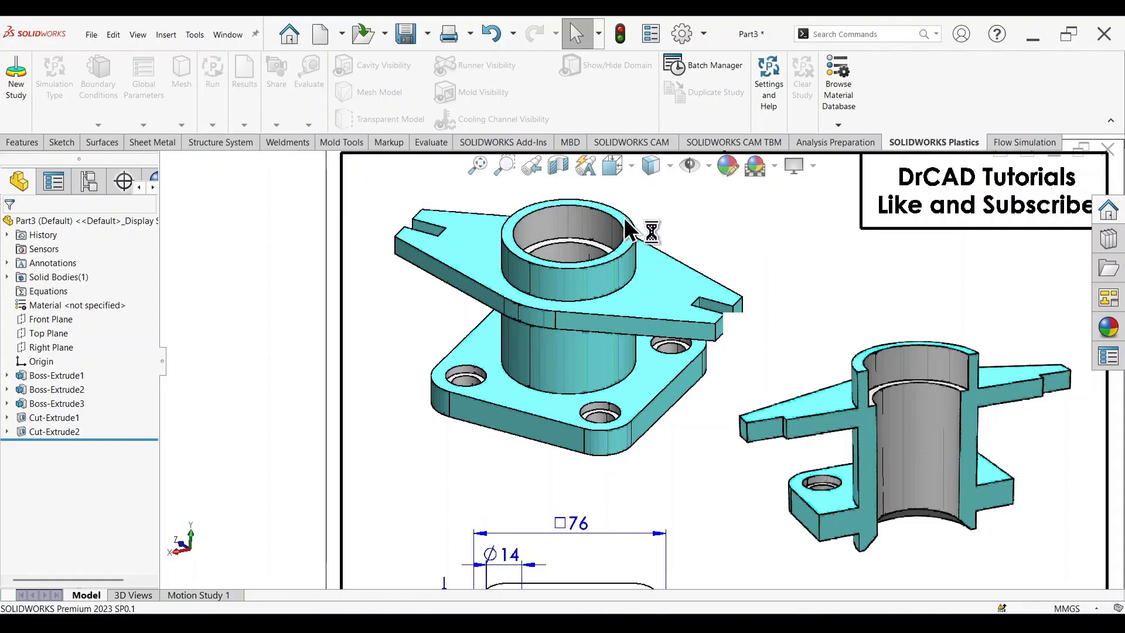
pyautogui.scroll(5, 569, 436)
pyautogui.scroll(-3, 608, 536)
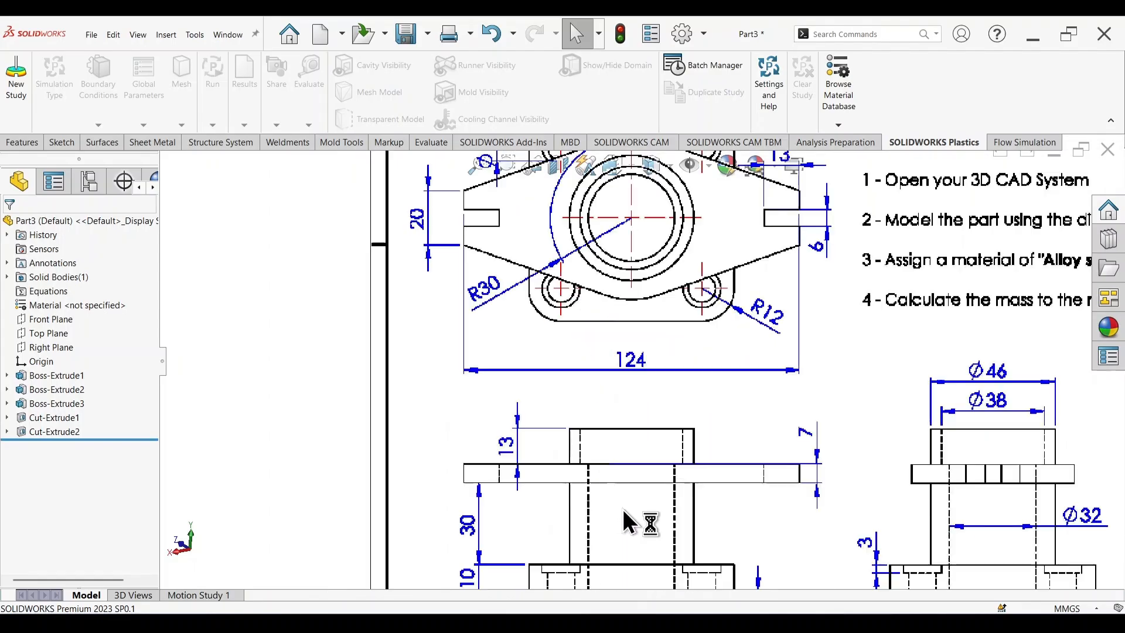
pyautogui.scroll(-2, 612, 453)
pyautogui.scroll(2, 668, 503)
pyautogui.scroll(-4, 524, 315)
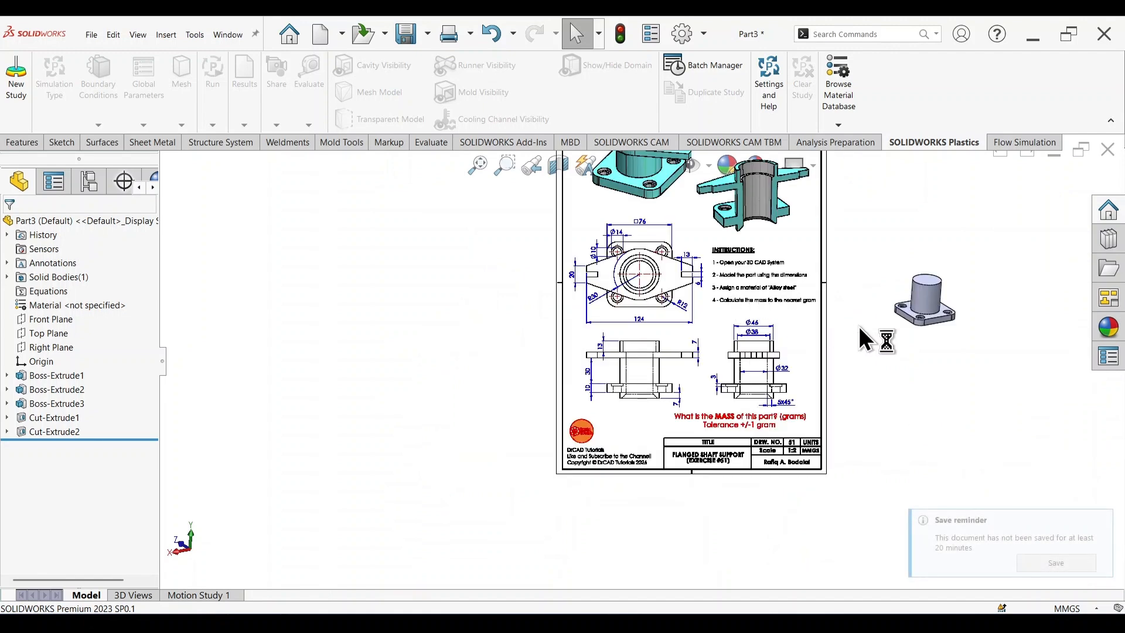
pyautogui.click(1102, 520)
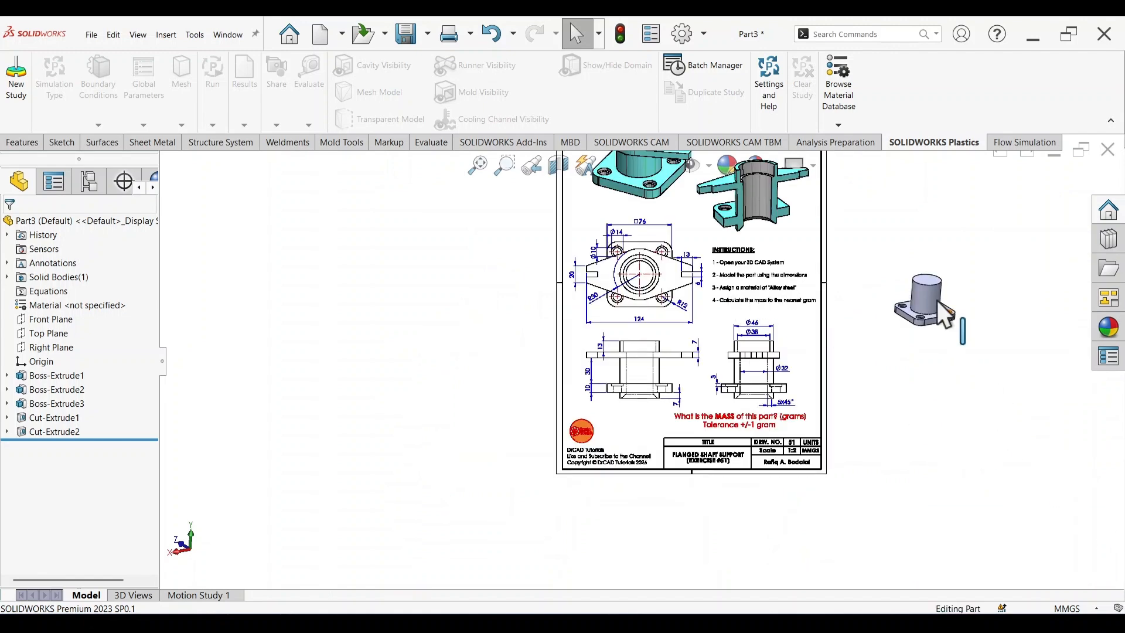
# - Create a reference plane offset 13 mm below the cylinder's top face
pyautogui.scroll(-6, 937, 299)
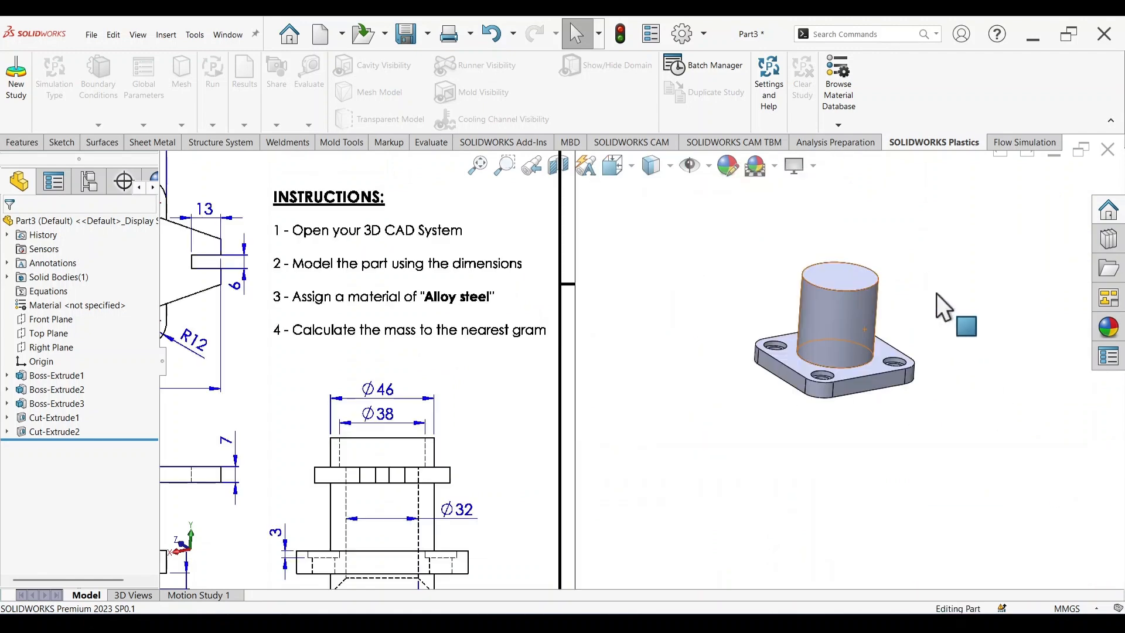
pyautogui.click(14, 145)
pyautogui.click(598, 125)
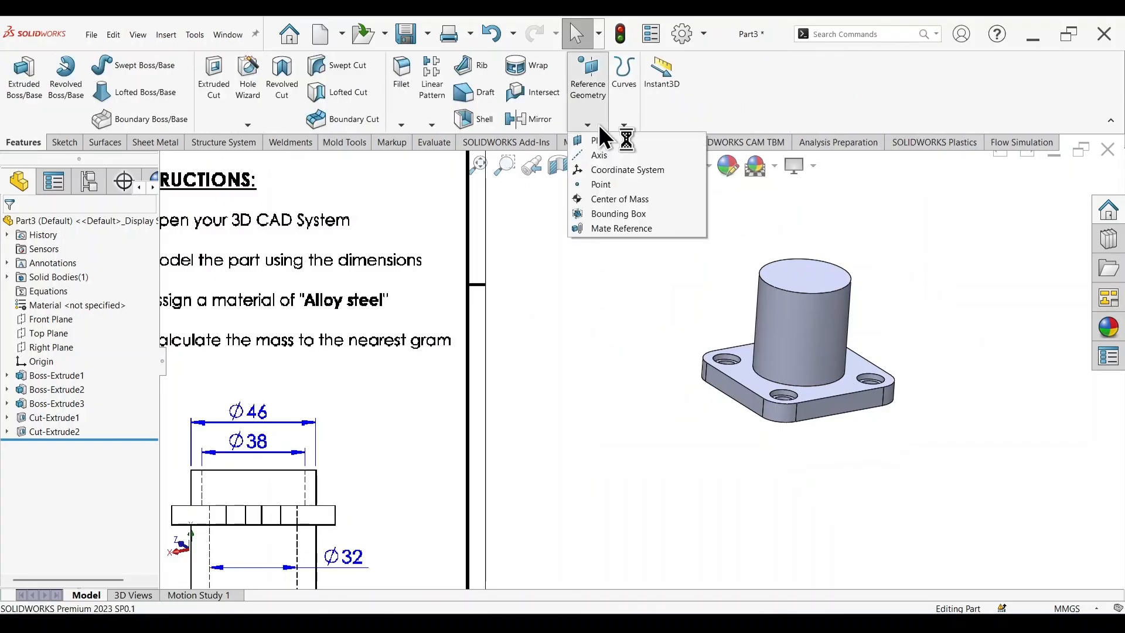
pyautogui.click(638, 140)
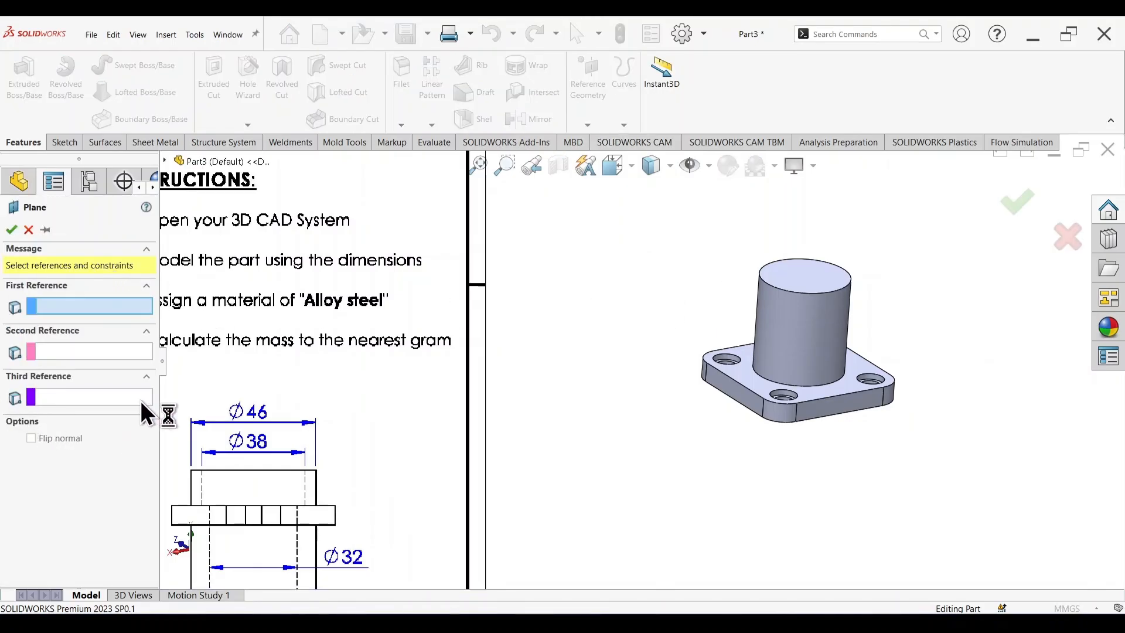
pyautogui.click(814, 270)
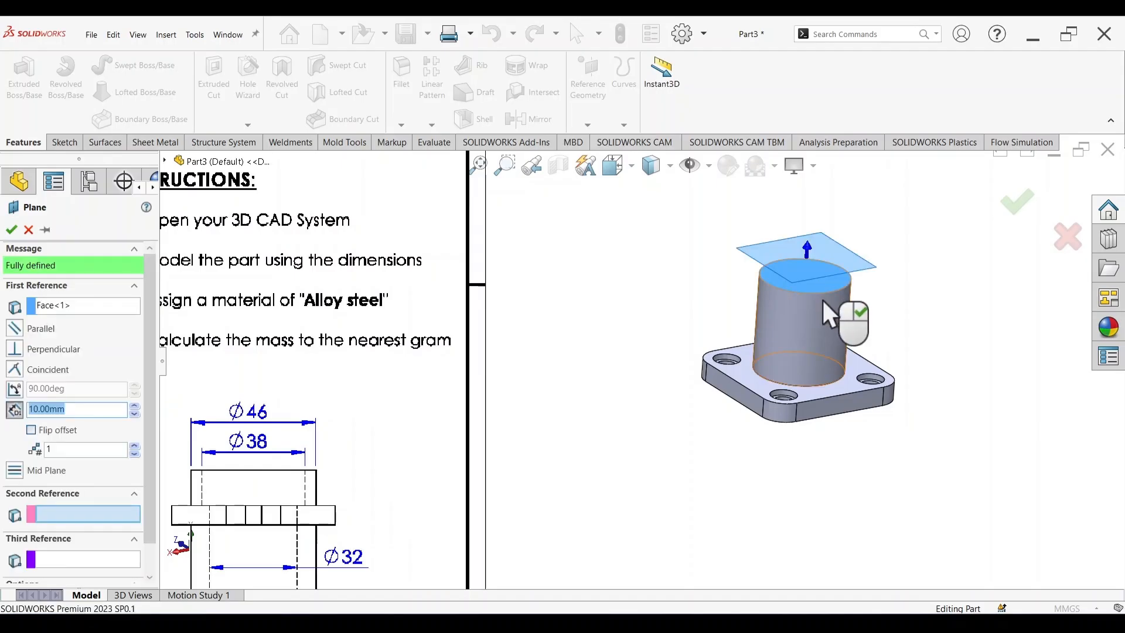
pyautogui.click(33, 430)
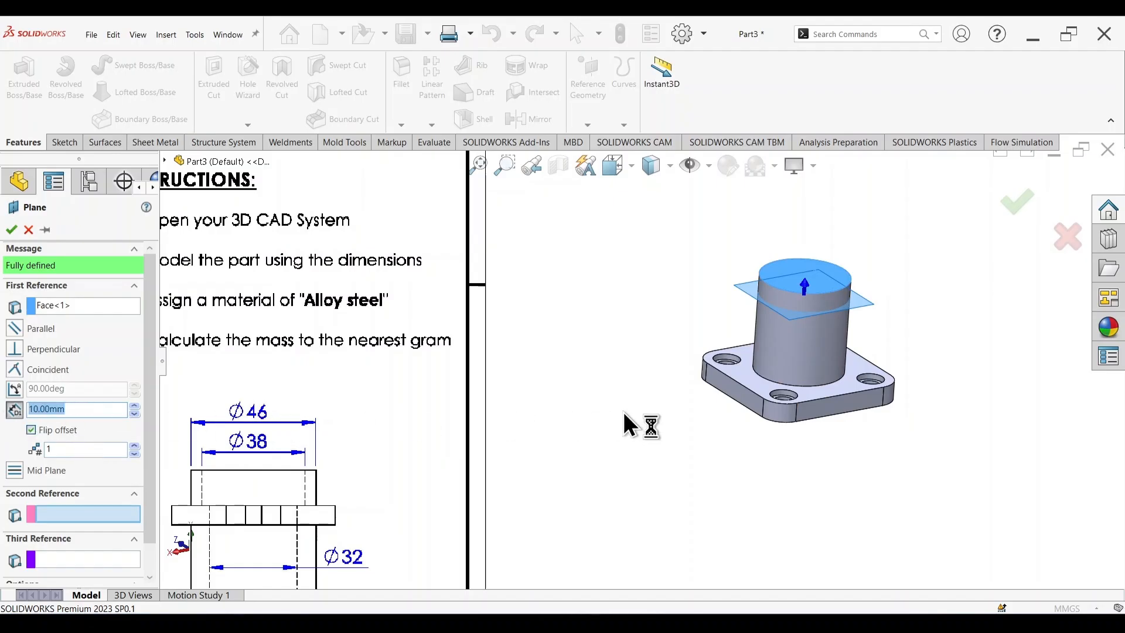
pyautogui.write('13')
pyautogui.press('Return')
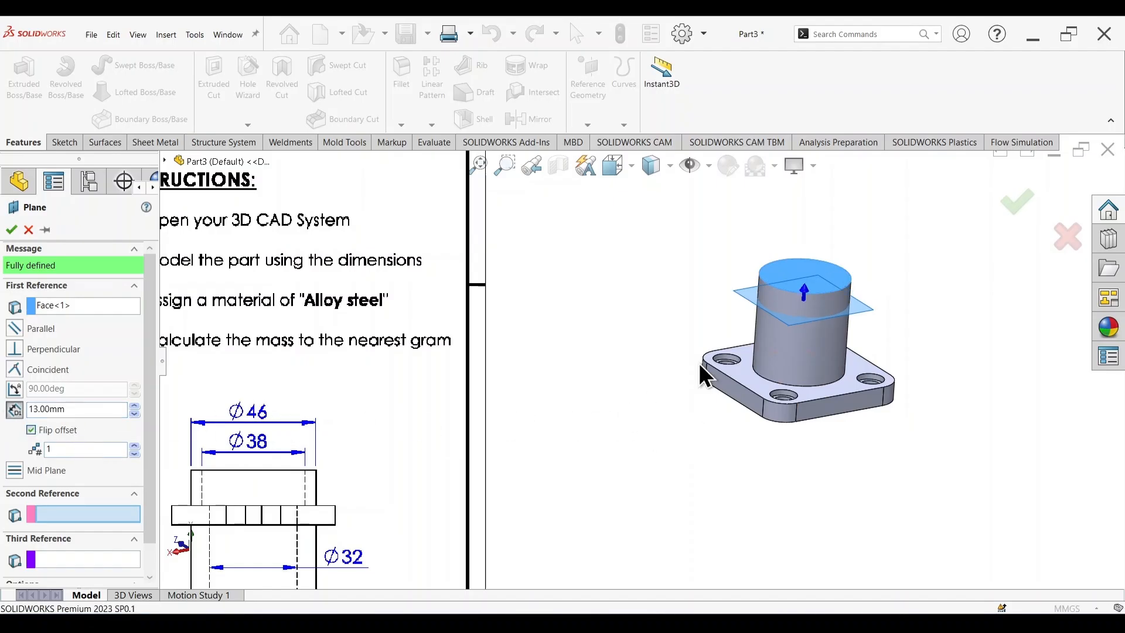
pyautogui.click(1021, 206)
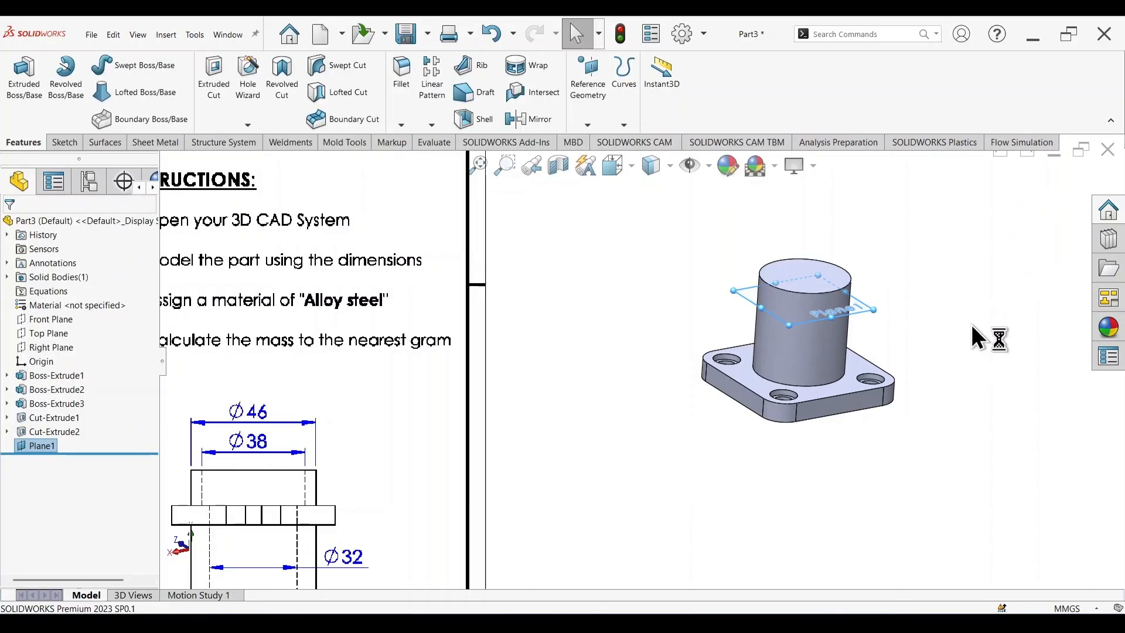
pyautogui.moveTo(994, 332); pyautogui.dragTo(911, 411, button='middle')
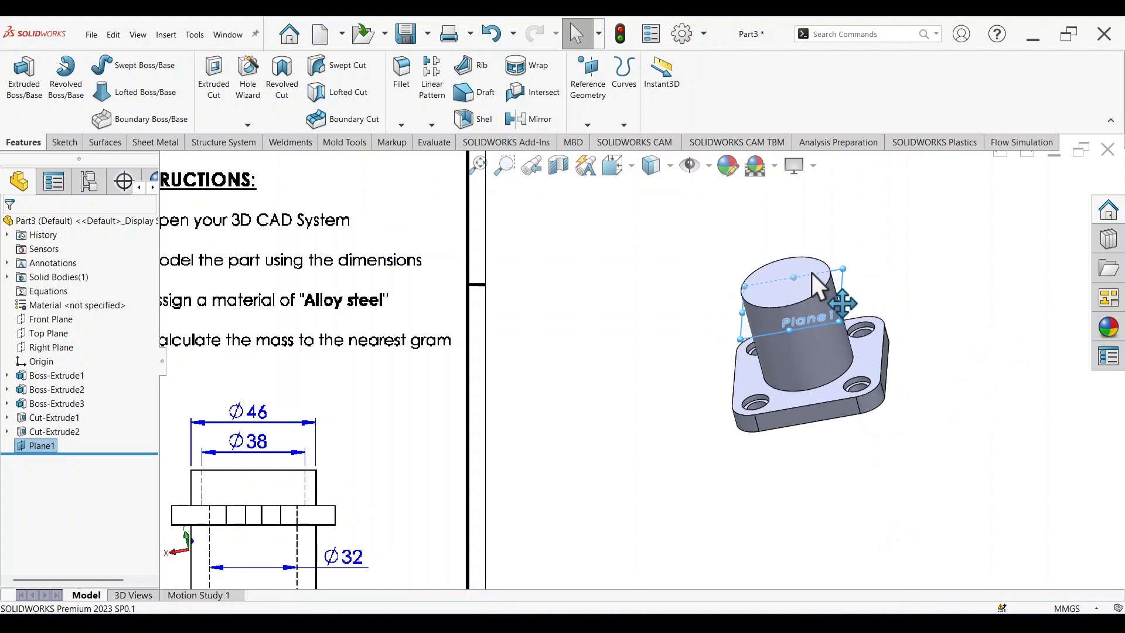
# - Start a new sketch on the reference plane offset below the cylinder's top face
pyautogui.scroll(-4, 804, 270)
pyautogui.click(760, 287)
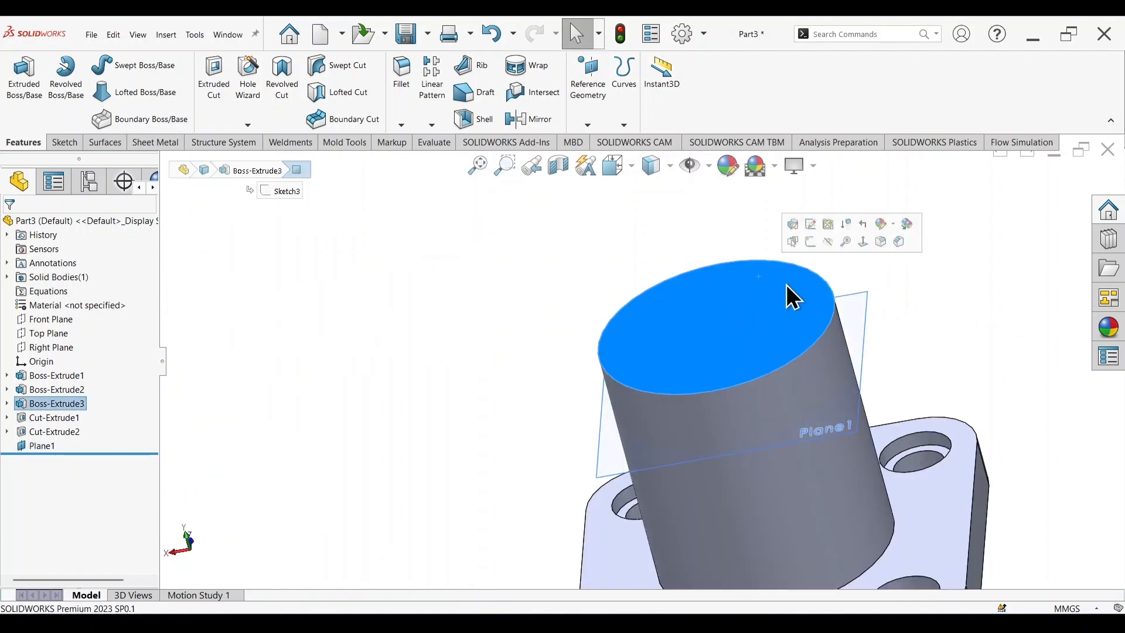
pyautogui.click(986, 331)
pyautogui.scroll(2, 969, 333)
pyautogui.scroll(-1, 869, 335)
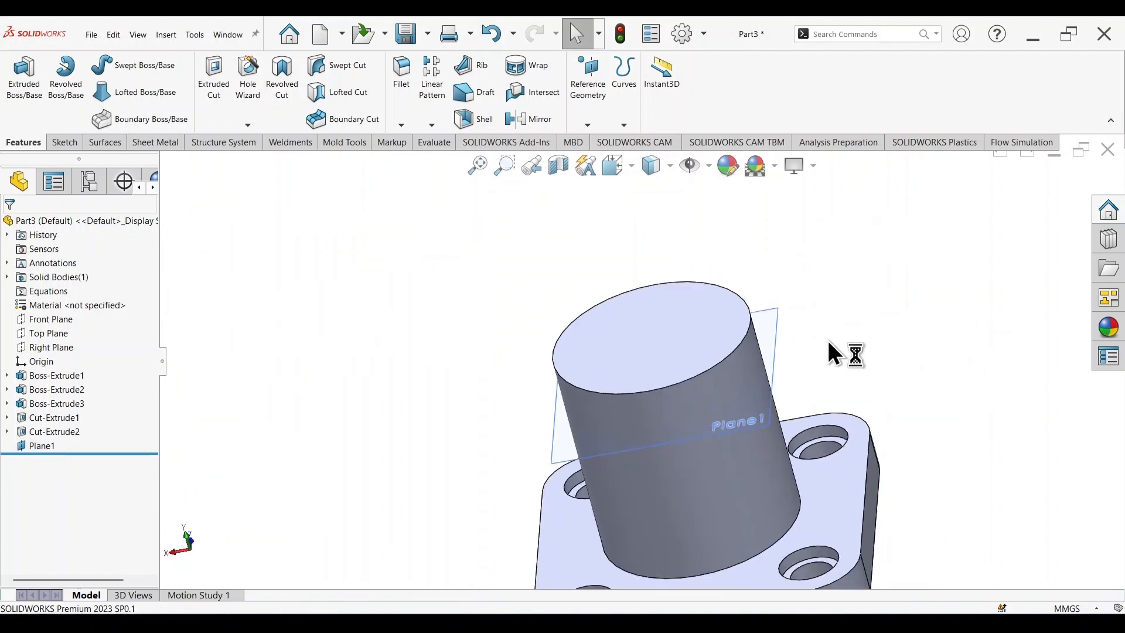
pyautogui.rightClick(778, 333)
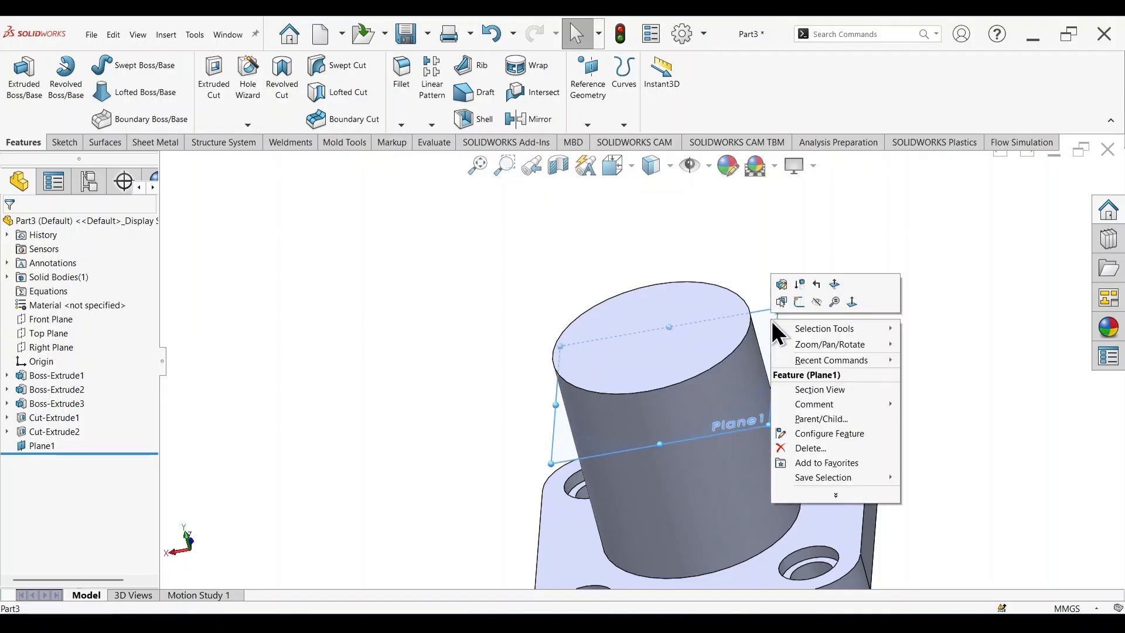
pyautogui.click(814, 302)
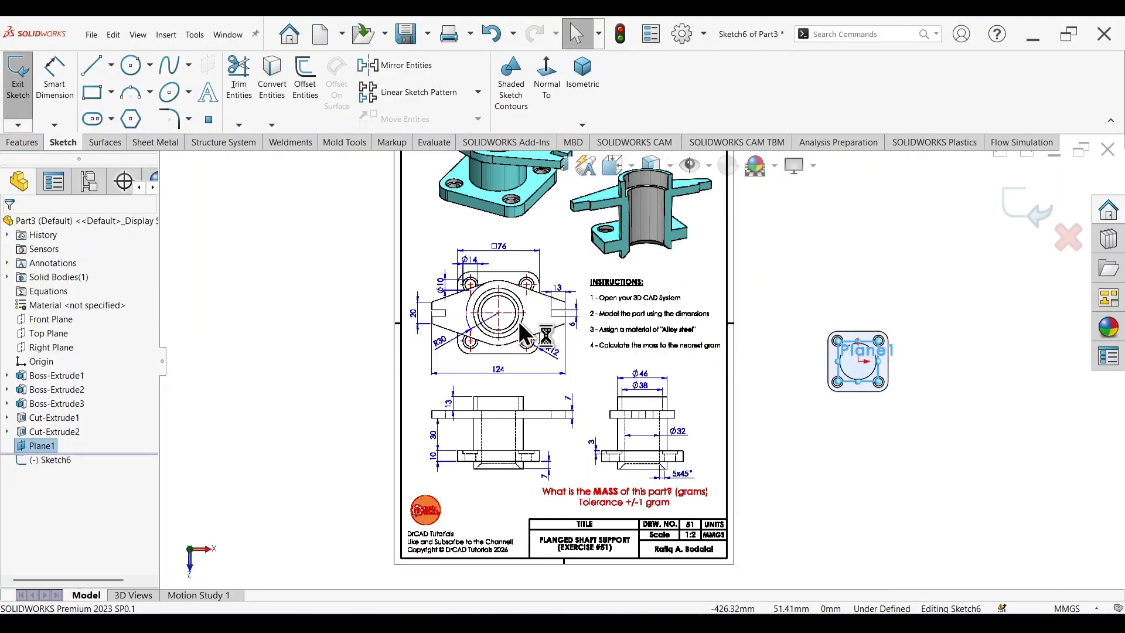
# - Sketch a circle about 99 mm in diameter centred on the origin, enclosing the square flange
pyautogui.scroll(-3, 499, 315)
pyautogui.scroll(1, 522, 311)
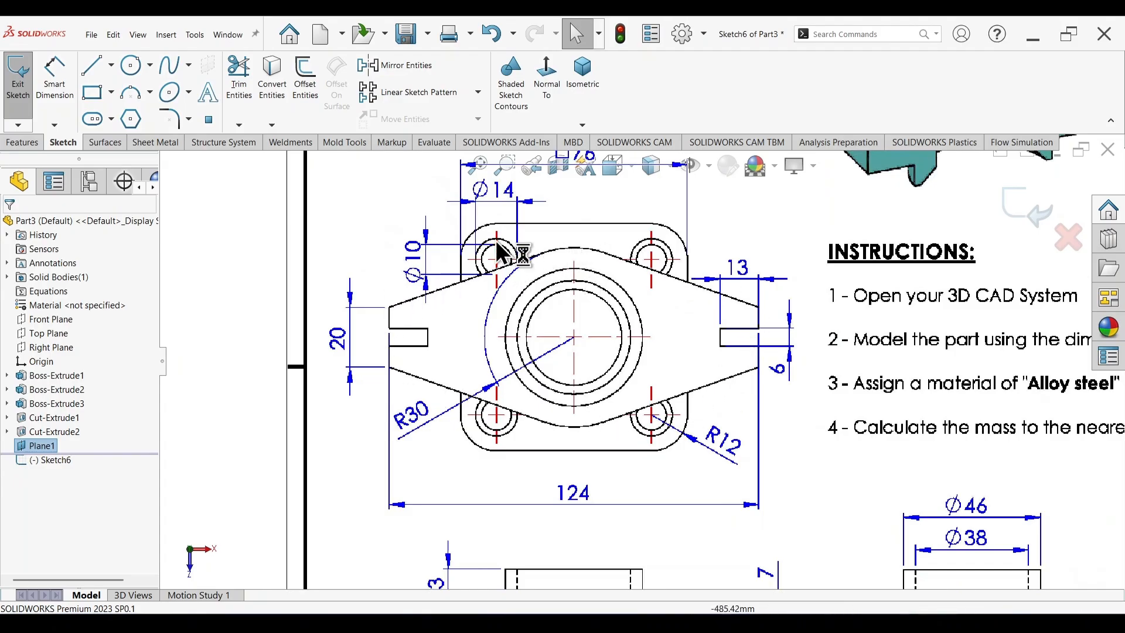
pyautogui.scroll(6, 792, 325)
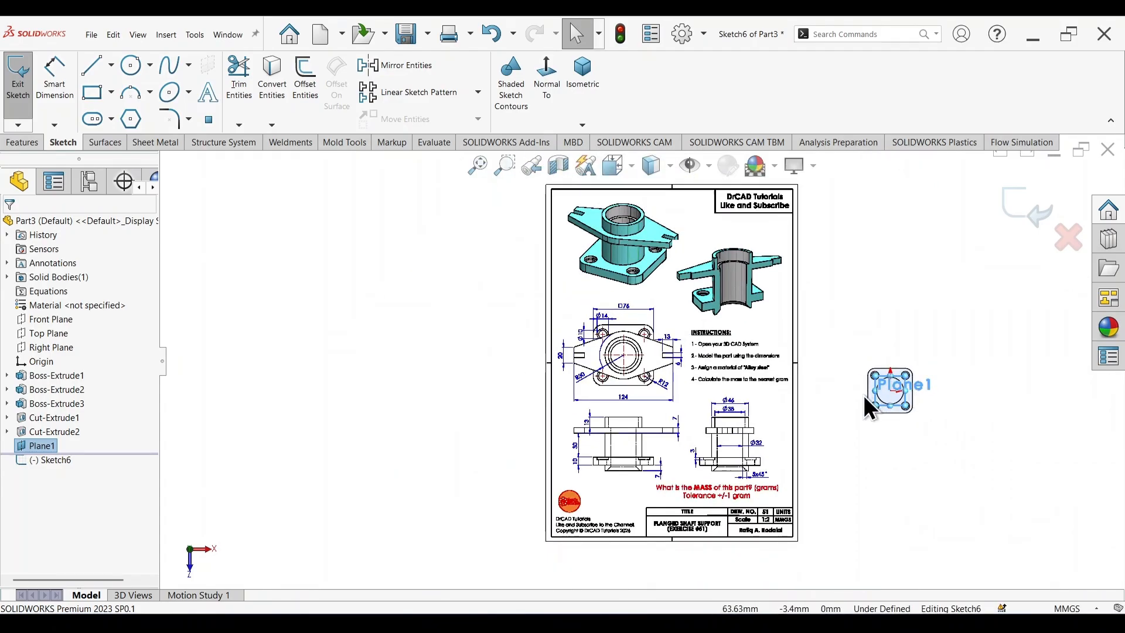
pyautogui.scroll(-5, 864, 396)
pyautogui.moveTo(861, 387); pyautogui.dragTo(910, 390, button='right')
pyautogui.click(744, 387)
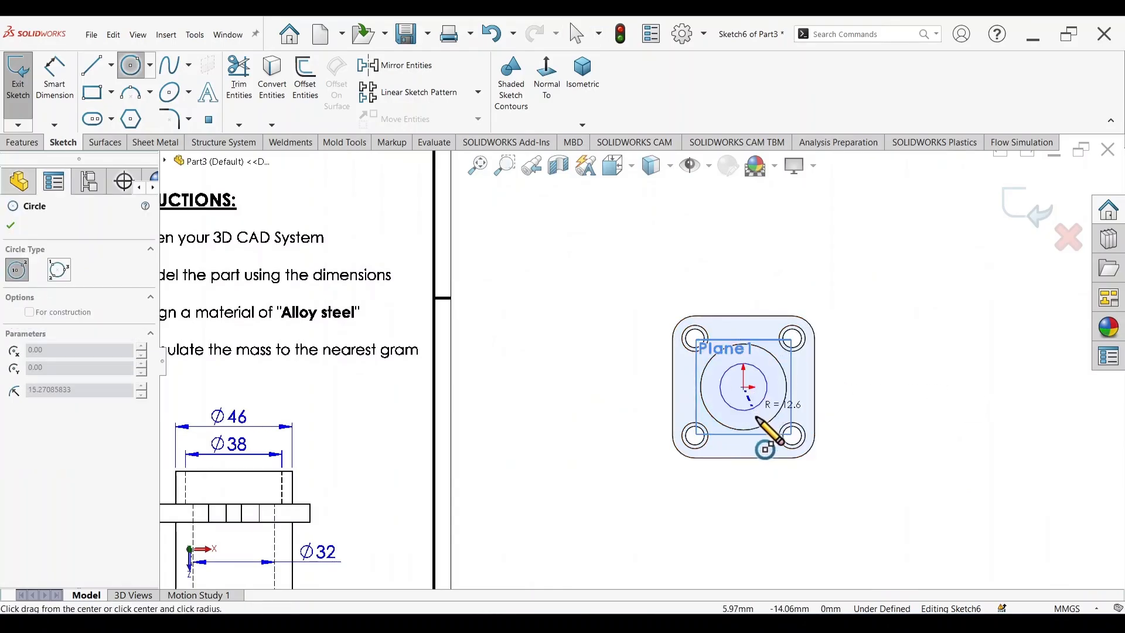
pyautogui.click(771, 481)
pyautogui.scroll(5, 586, 393)
pyautogui.press('Escape')
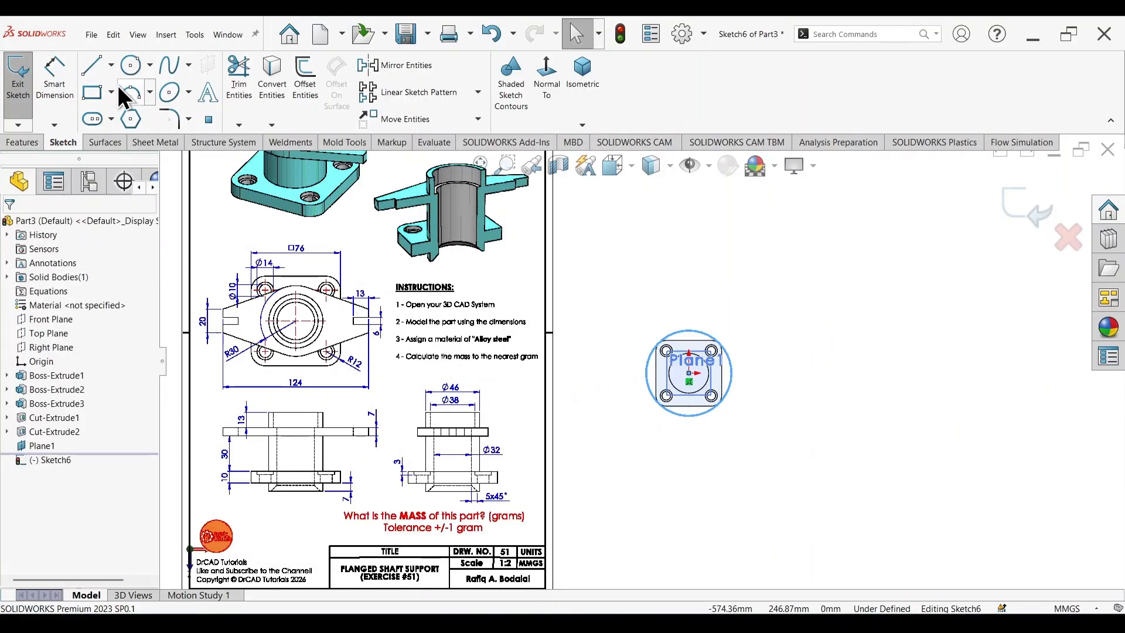
# - Sketch a vertical midpoint line about 29 mm long, roughly 81 mm to the right of the origin
pyautogui.click(111, 65)
pyautogui.click(126, 119)
pyautogui.scroll(4, 759, 384)
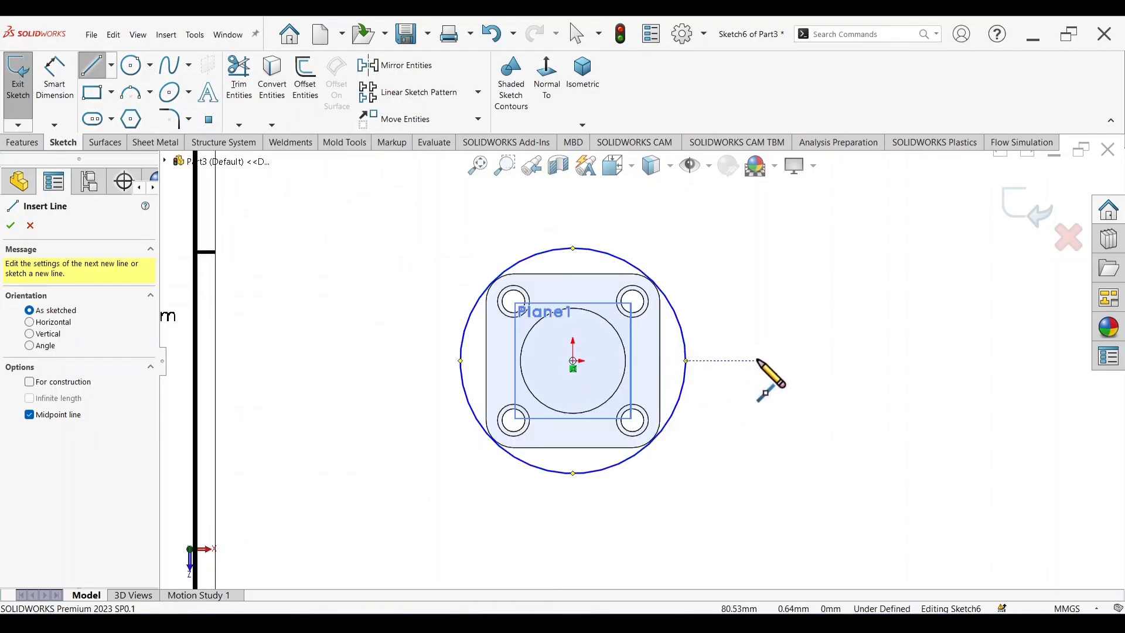
pyautogui.click(757, 361)
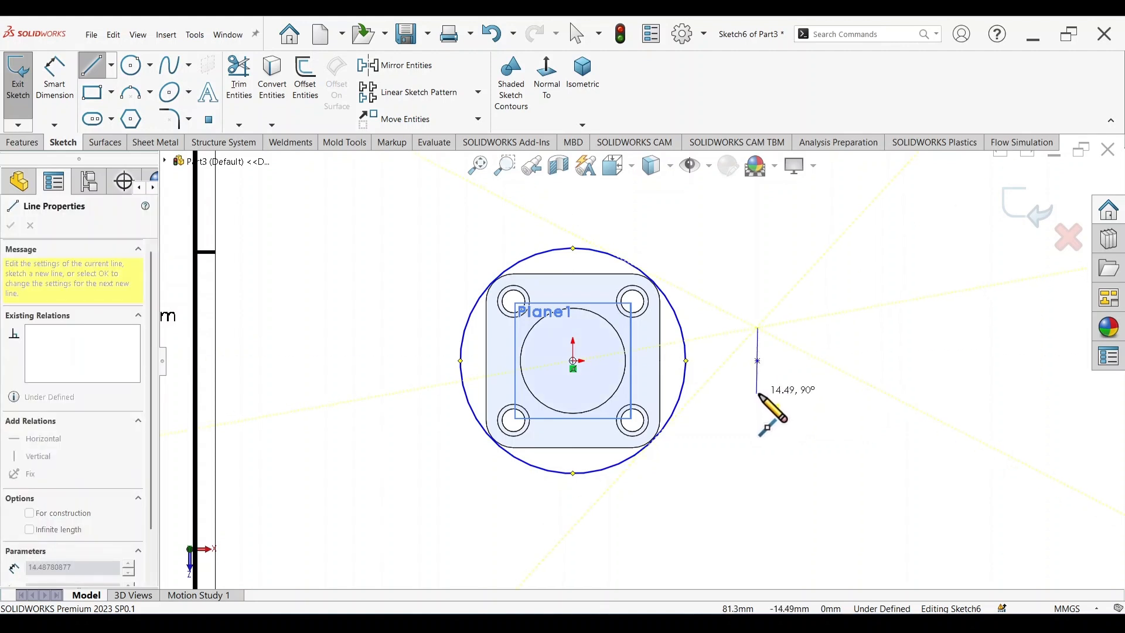
pyautogui.click(757, 394)
pyautogui.press('Escape')
pyautogui.scroll(2, 753, 368)
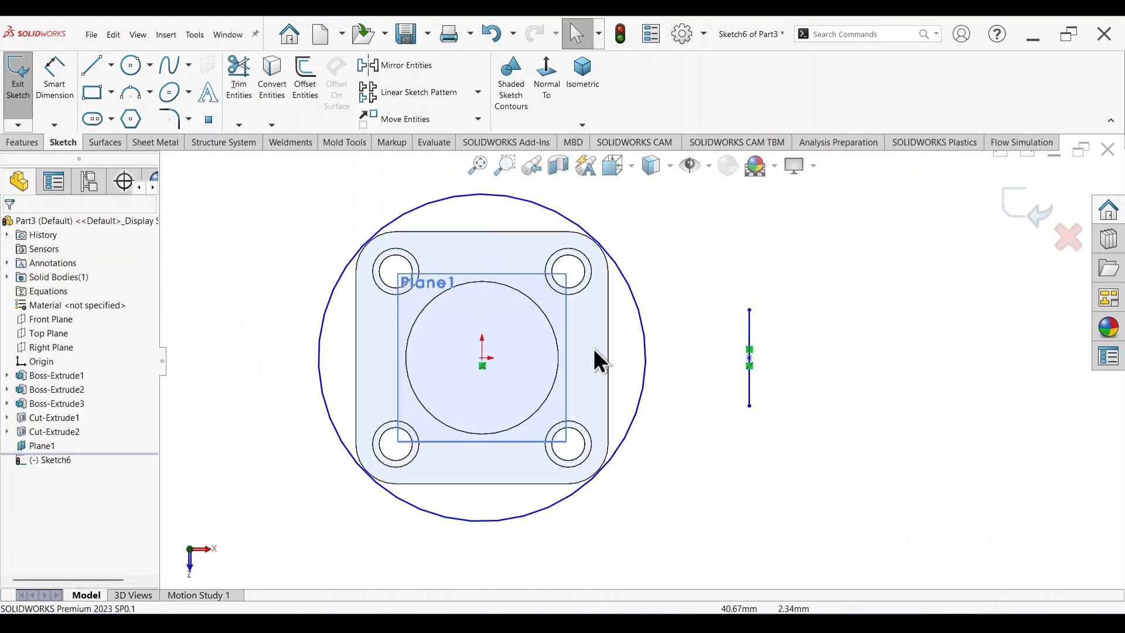
# - Dimension the sketched circle's diameter to 60 mm, following the R30 radius in the drawing's plan view
pyautogui.scroll(5, 507, 358)
pyautogui.scroll(-3, 363, 344)
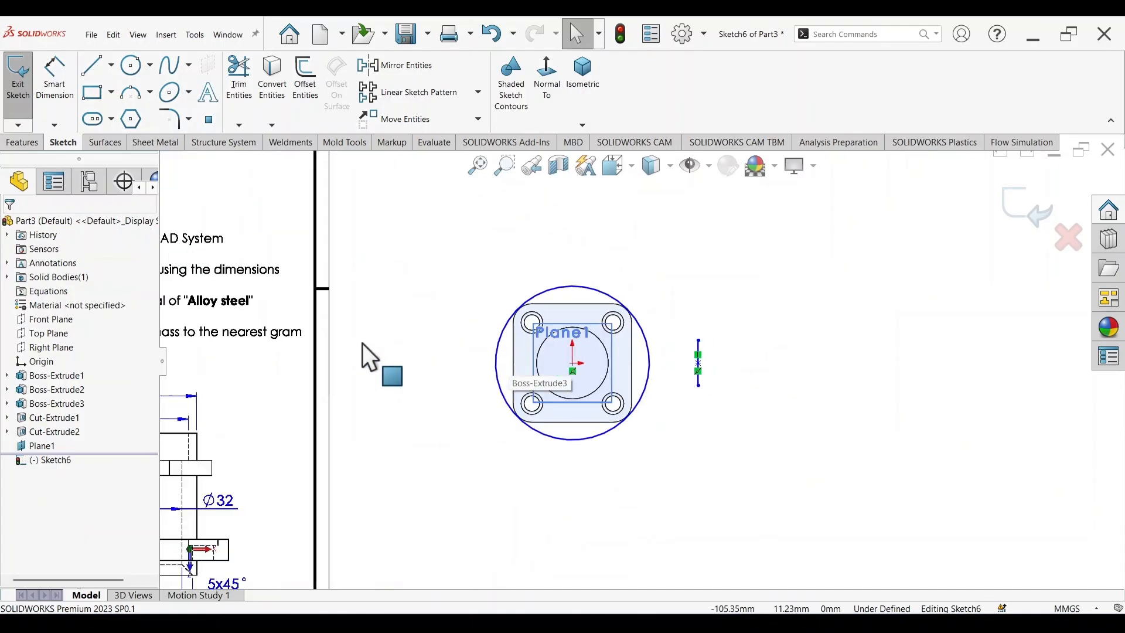
pyautogui.scroll(2, 346, 340)
pyautogui.scroll(2, 248, 312)
pyautogui.scroll(-4, 360, 325)
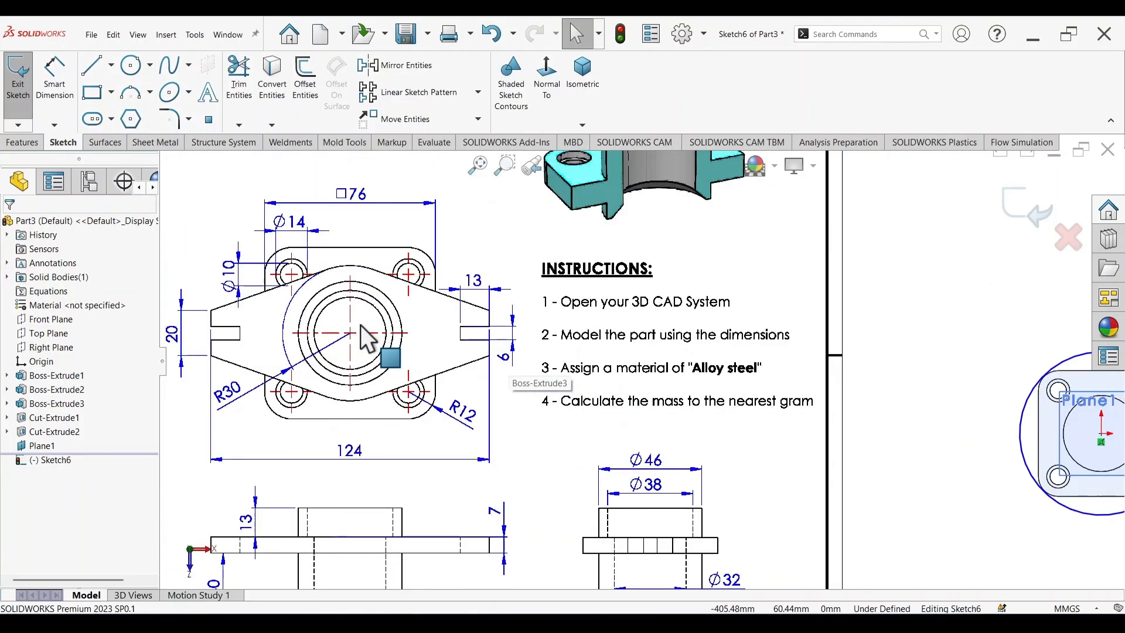
pyautogui.scroll(-2, 356, 299)
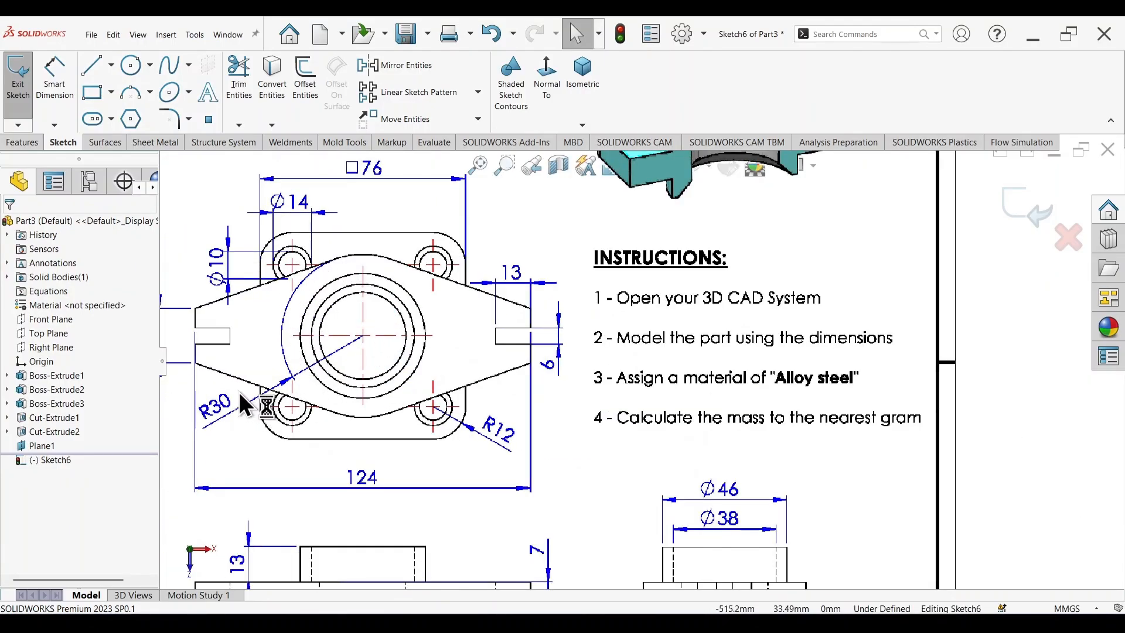
pyautogui.scroll(3, 770, 391)
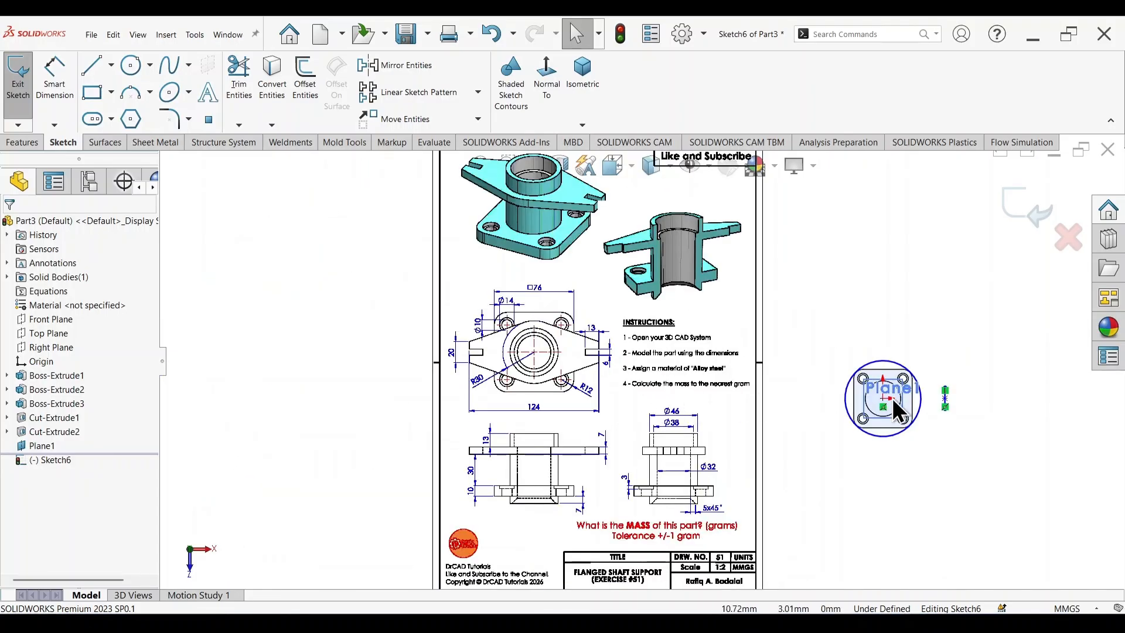
pyautogui.scroll(-4, 891, 398)
pyautogui.moveTo(934, 491); pyautogui.dragTo(930, 402, button='right')
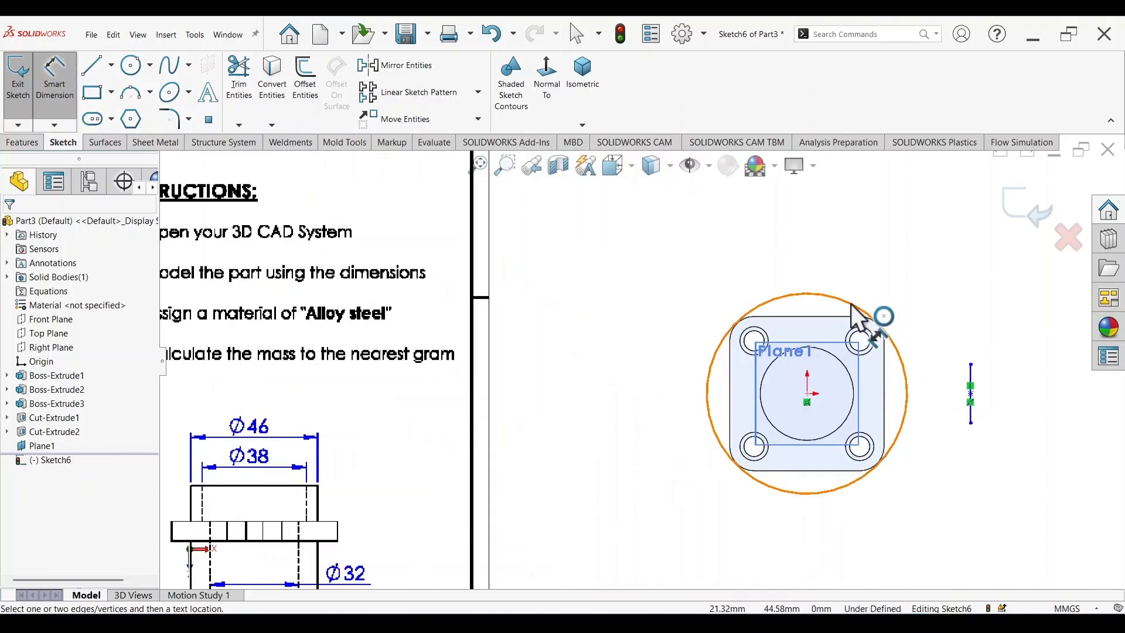
pyautogui.click(877, 319)
pyautogui.click(800, 242)
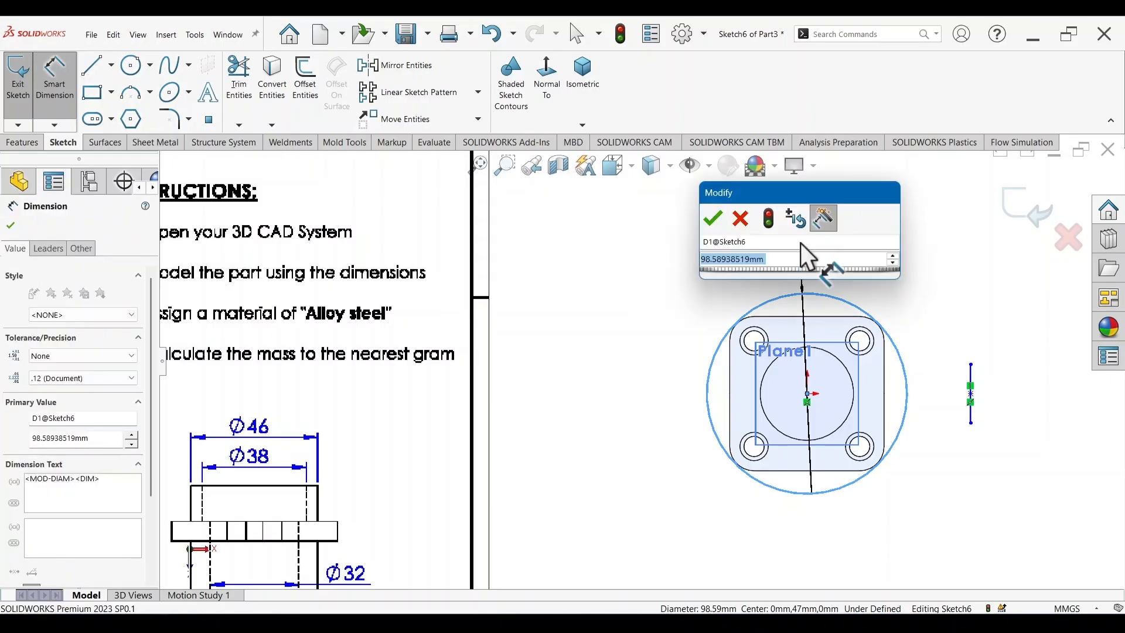
pyautogui.write('60')
pyautogui.press('Return')
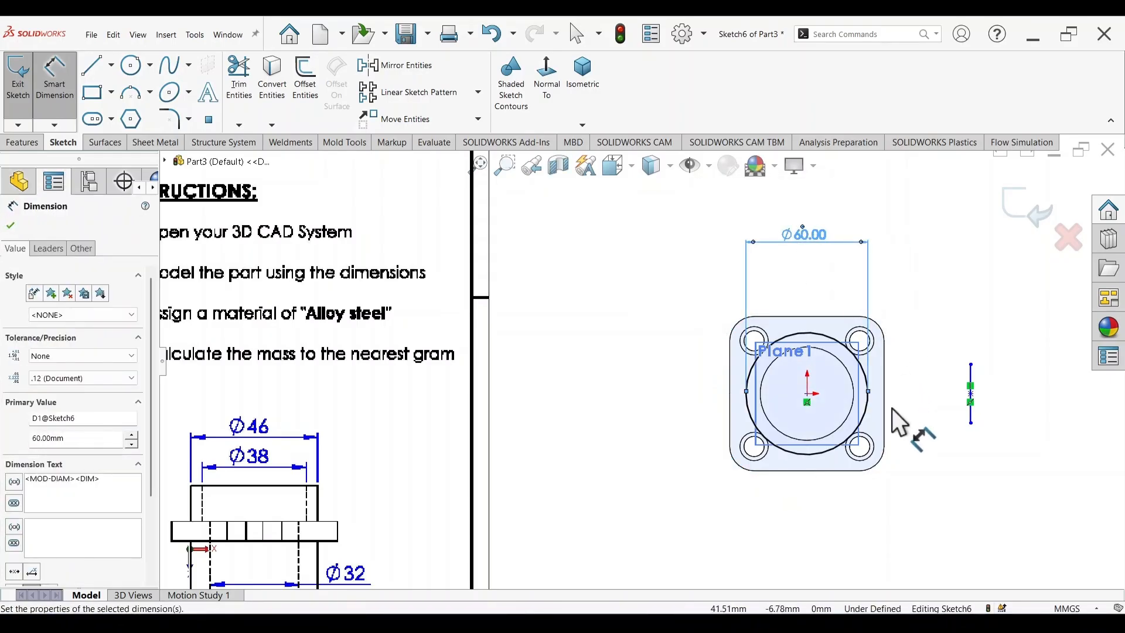
# - Dimension the vertical line's length to 20 mm, matching the plate's end width in the drawing
pyautogui.scroll(4, 640, 363)
pyautogui.press('z')
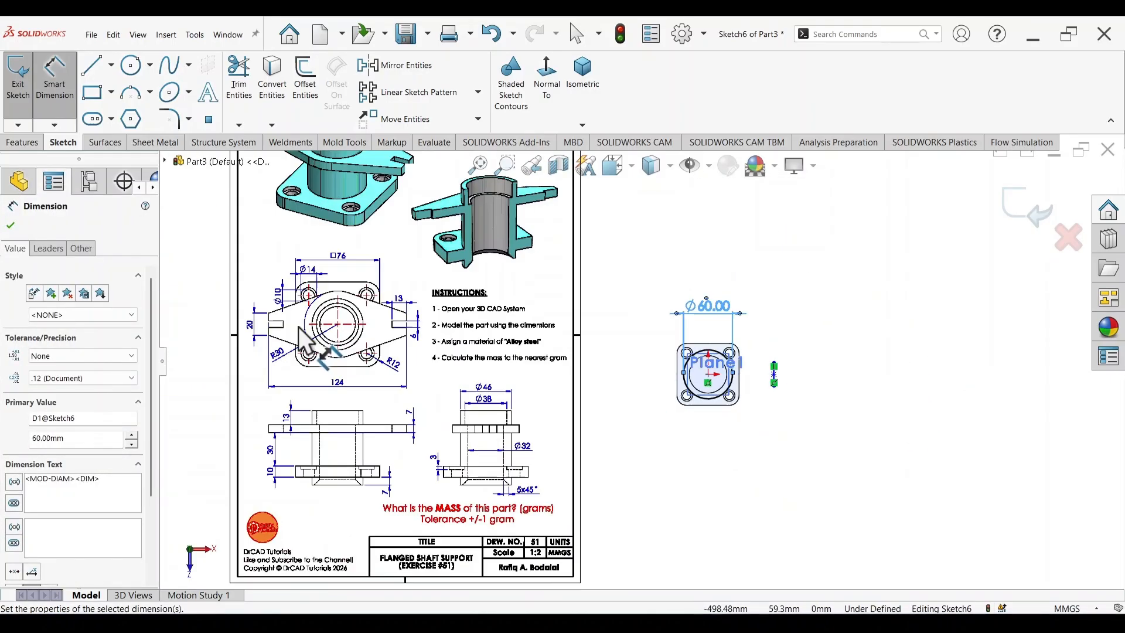
pyautogui.scroll(-4, 278, 325)
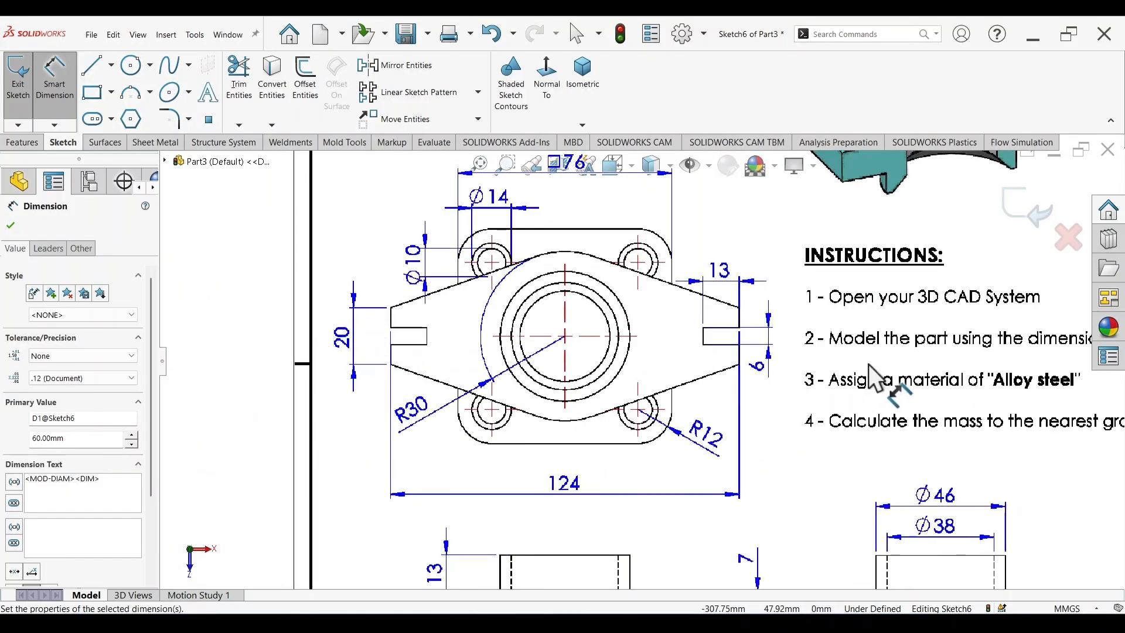
pyautogui.scroll(3, 868, 364)
pyautogui.scroll(-6, 870, 390)
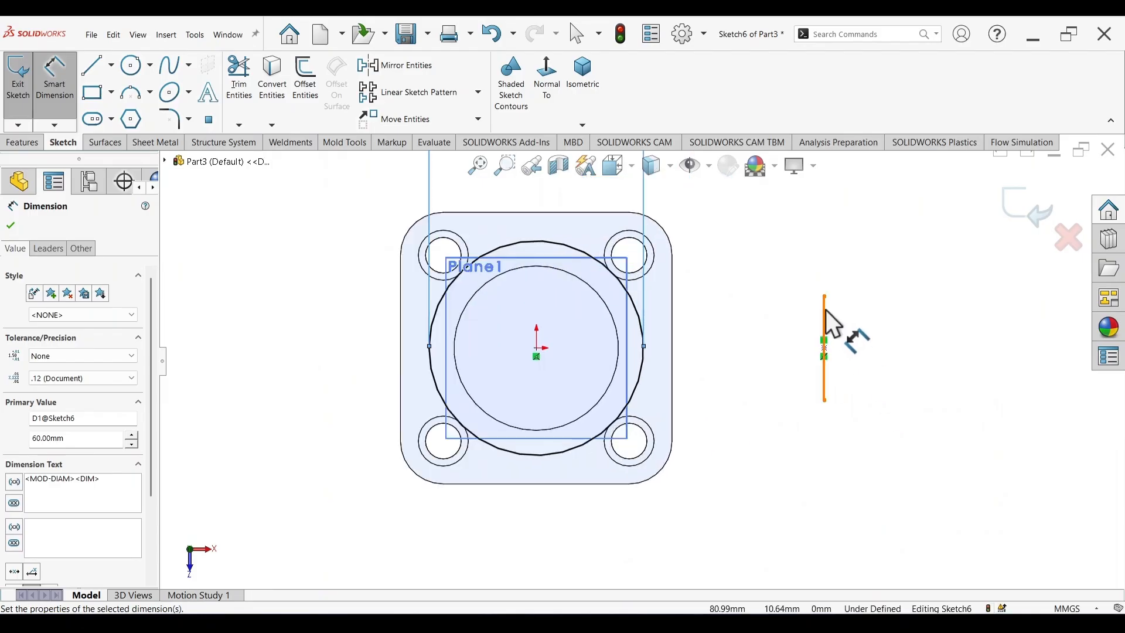
pyautogui.click(827, 319)
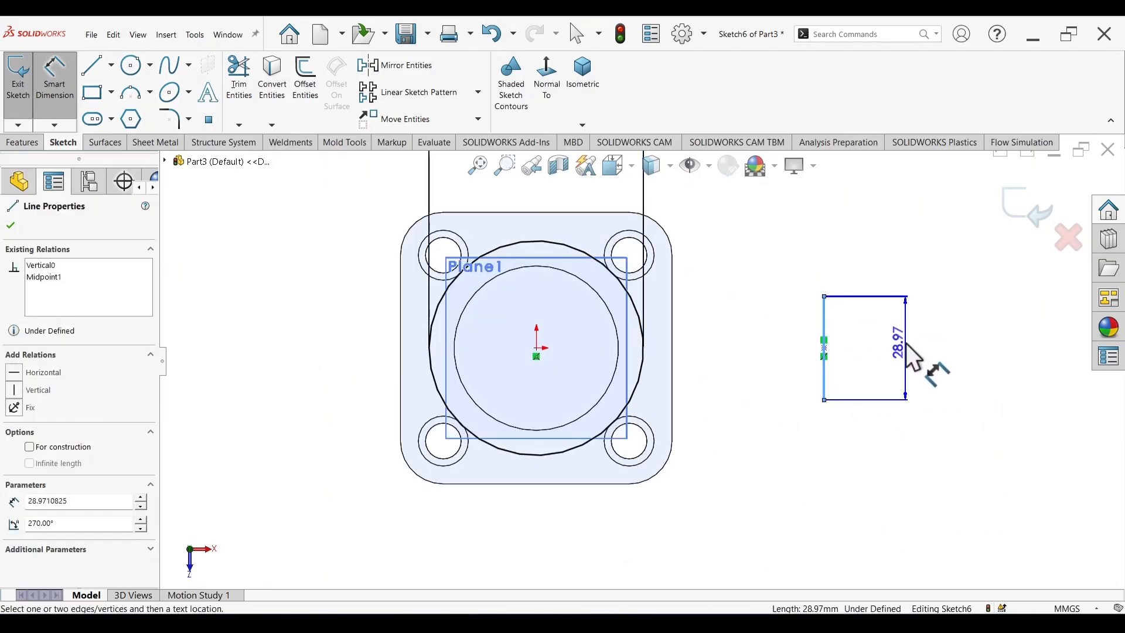
pyautogui.click(907, 345)
pyautogui.write('20')
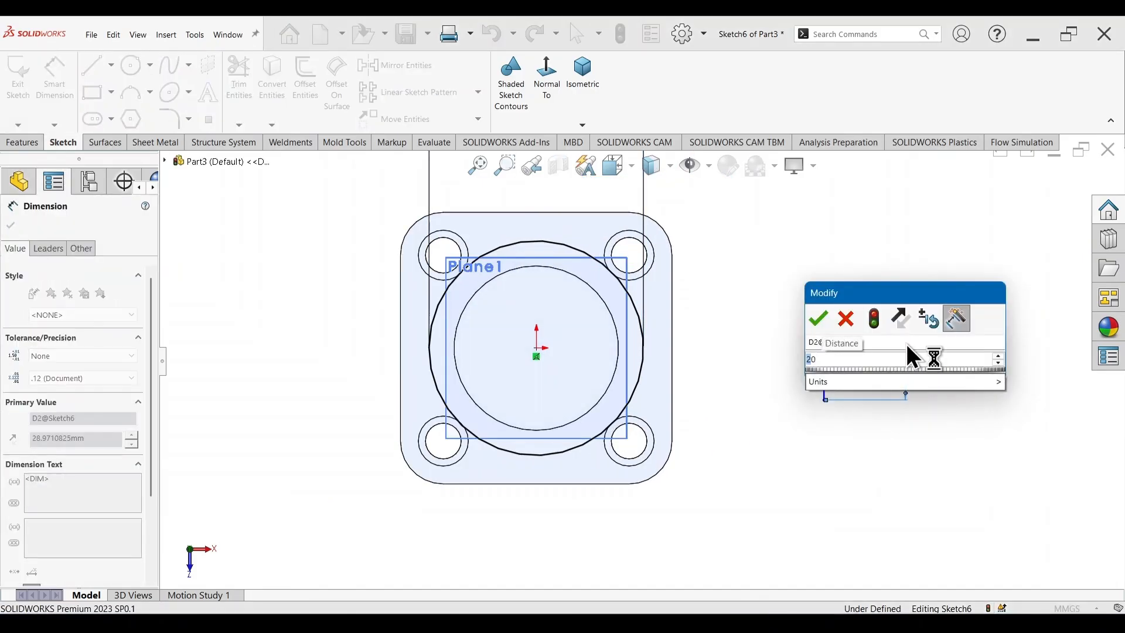
pyautogui.press('Return')
pyautogui.press('Escape')
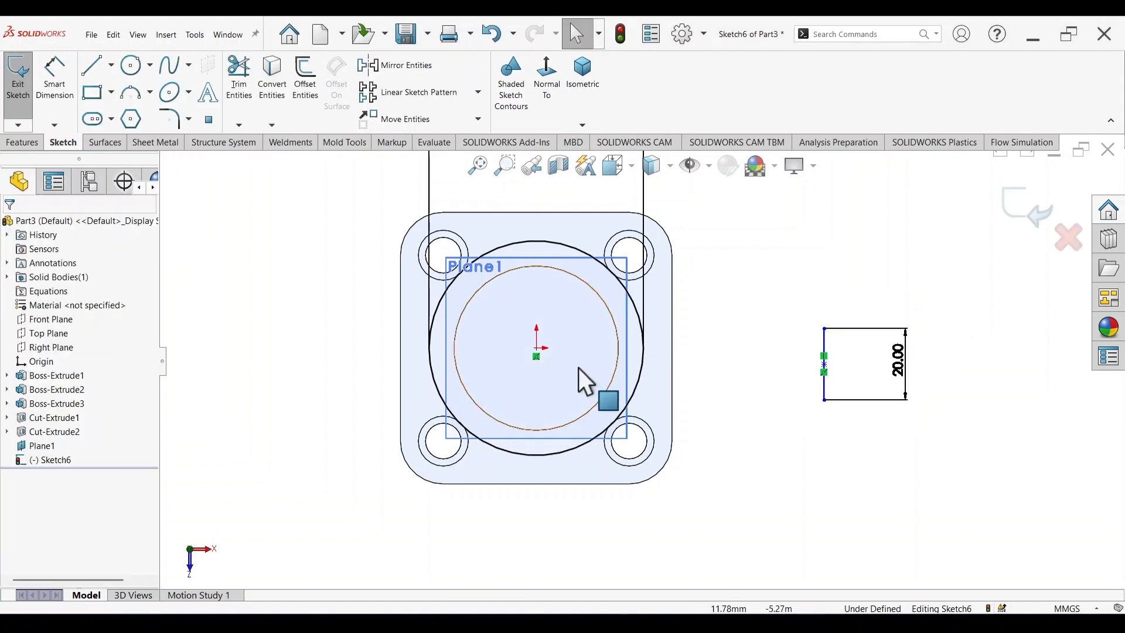
# - Apply a Horizontal relation between the vertical line's midpoint and the origin
pyautogui.click(823, 364)
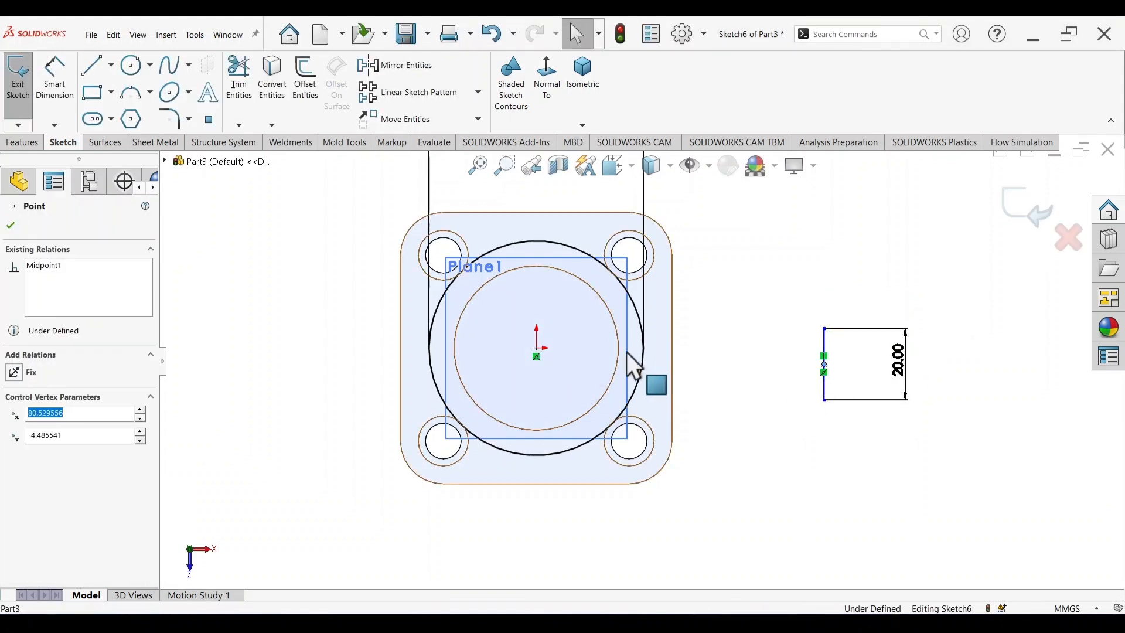
pyautogui.keyDown('ctrl'); pyautogui.click(537, 350); pyautogui.keyUp('ctrl')
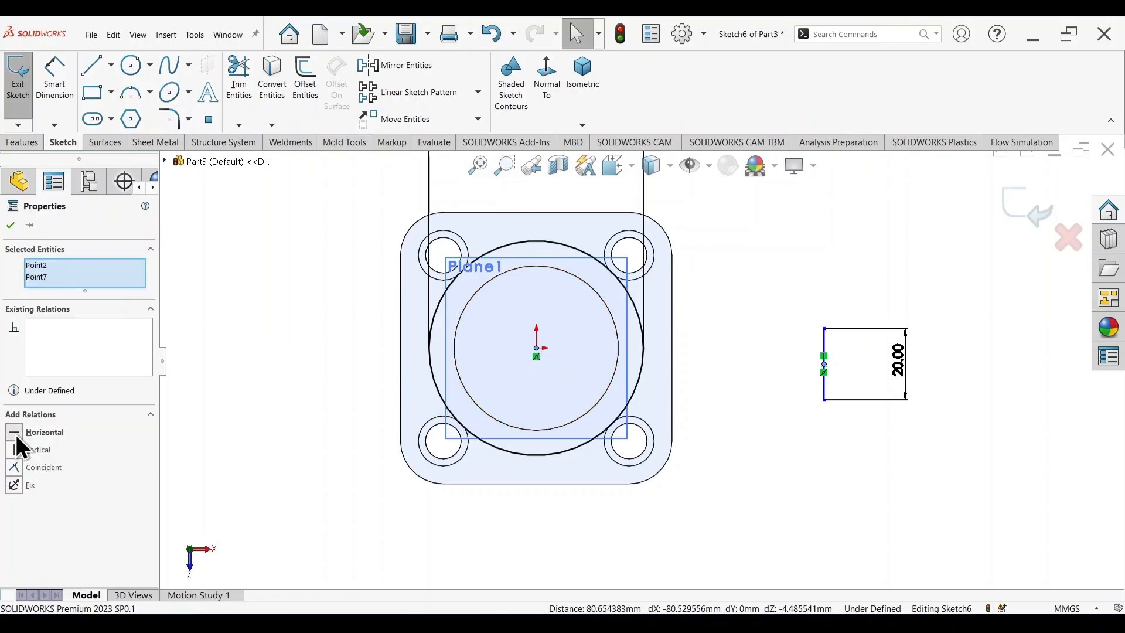
pyautogui.click(35, 432)
pyautogui.click(736, 417)
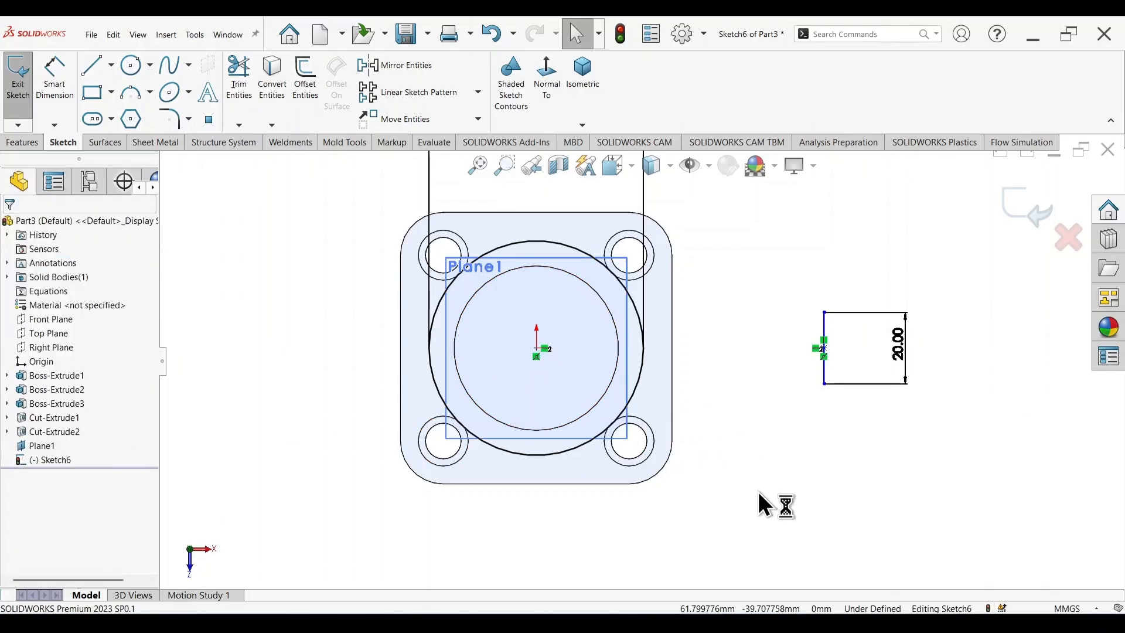
# - Dimension the horizontal distance from the origin to the vertical line as 124/2, giving 62 mm
pyautogui.moveTo(757, 491); pyautogui.dragTo(747, 378, button='right')
pyautogui.scroll(2, 640, 362)
pyautogui.scroll(4, 564, 381)
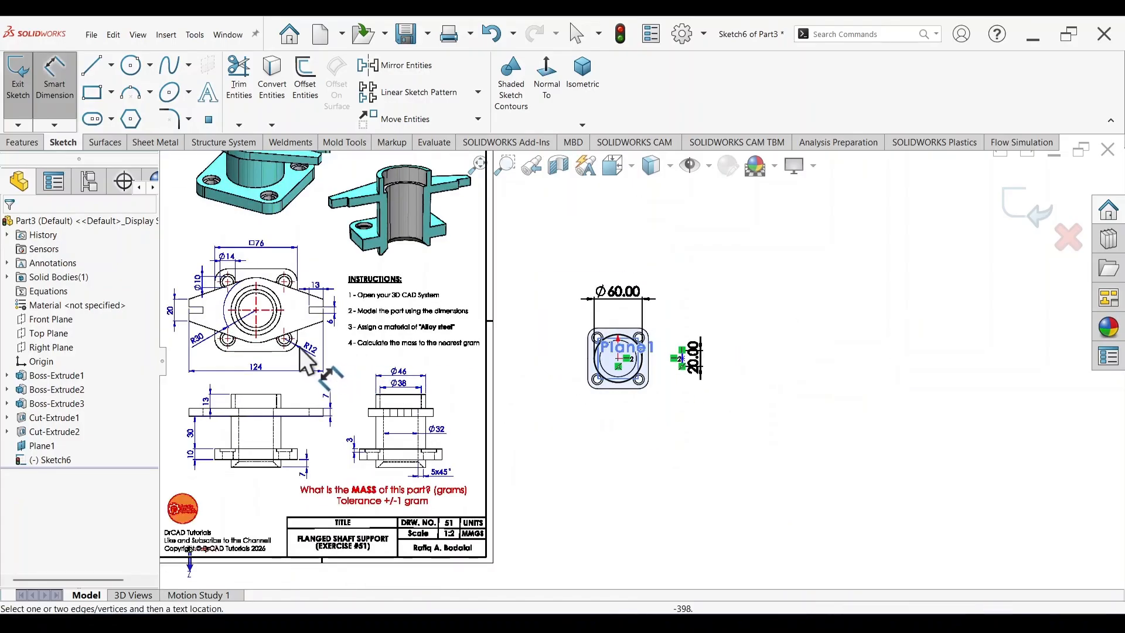
pyautogui.scroll(-3, 300, 347)
pyautogui.scroll(1, 287, 343)
pyautogui.scroll(-1, 310, 336)
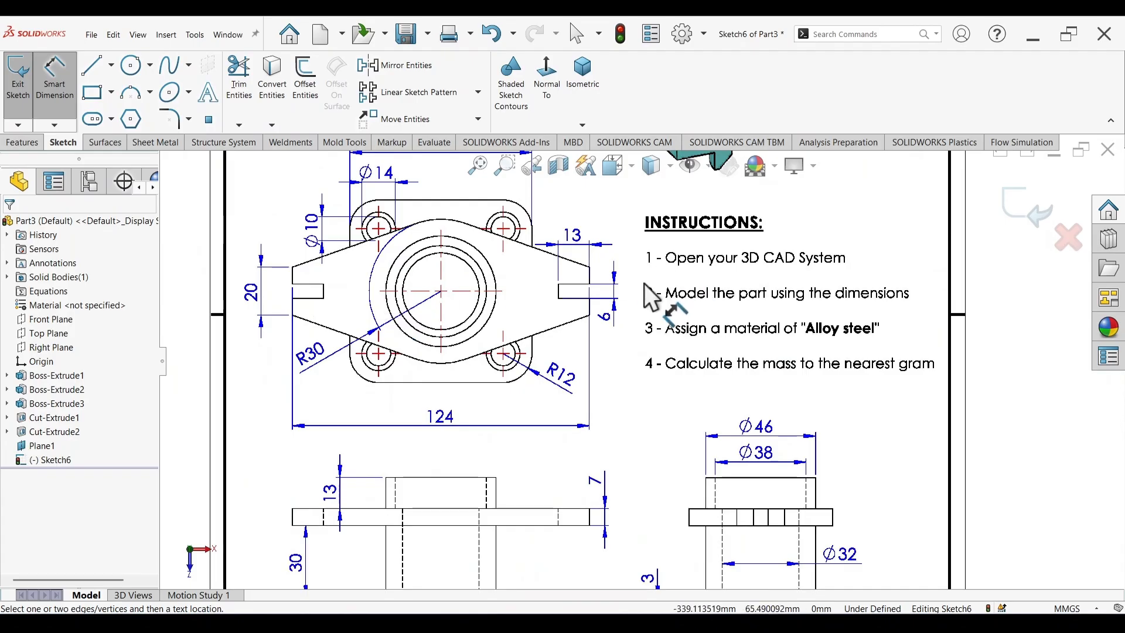
pyautogui.scroll(3, 525, 378)
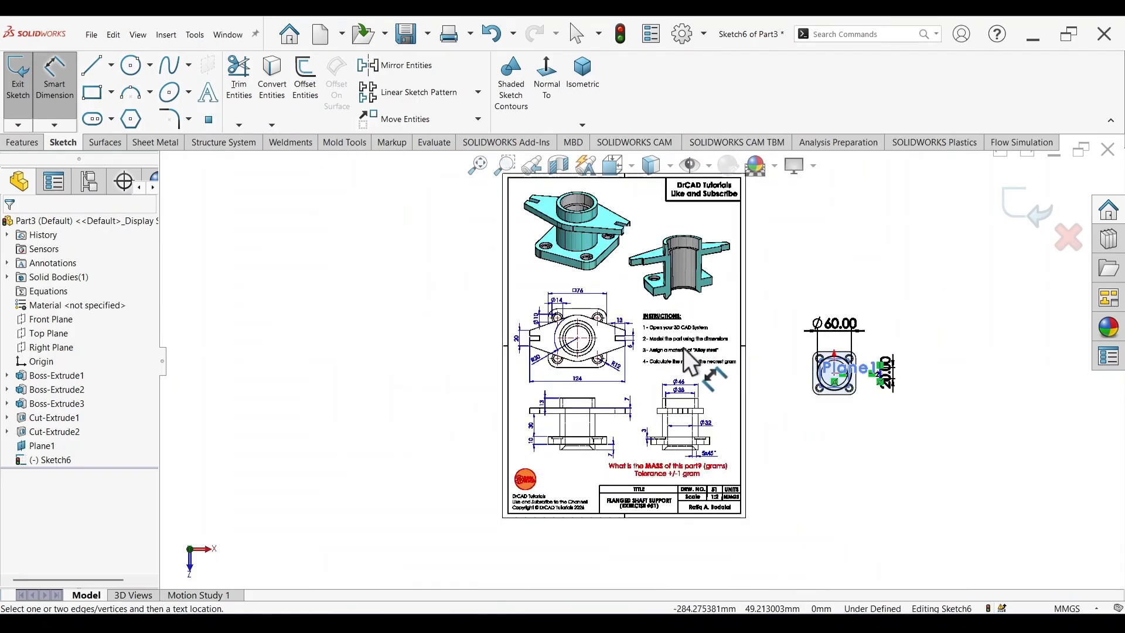
pyautogui.scroll(-4, 850, 392)
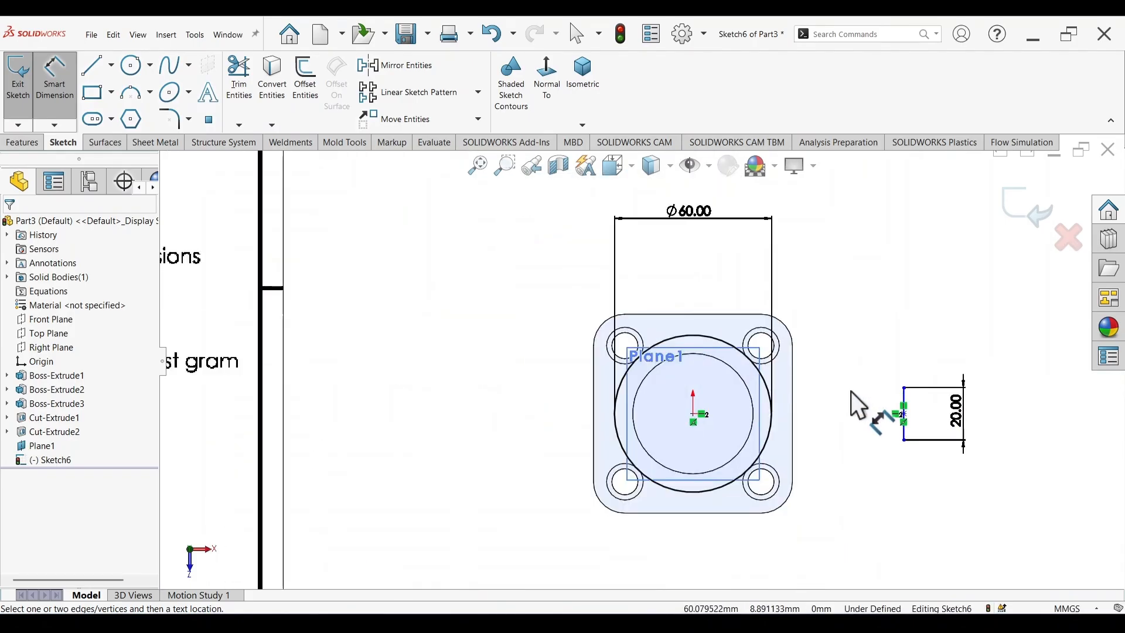
pyautogui.click(693, 415)
pyautogui.click(904, 410)
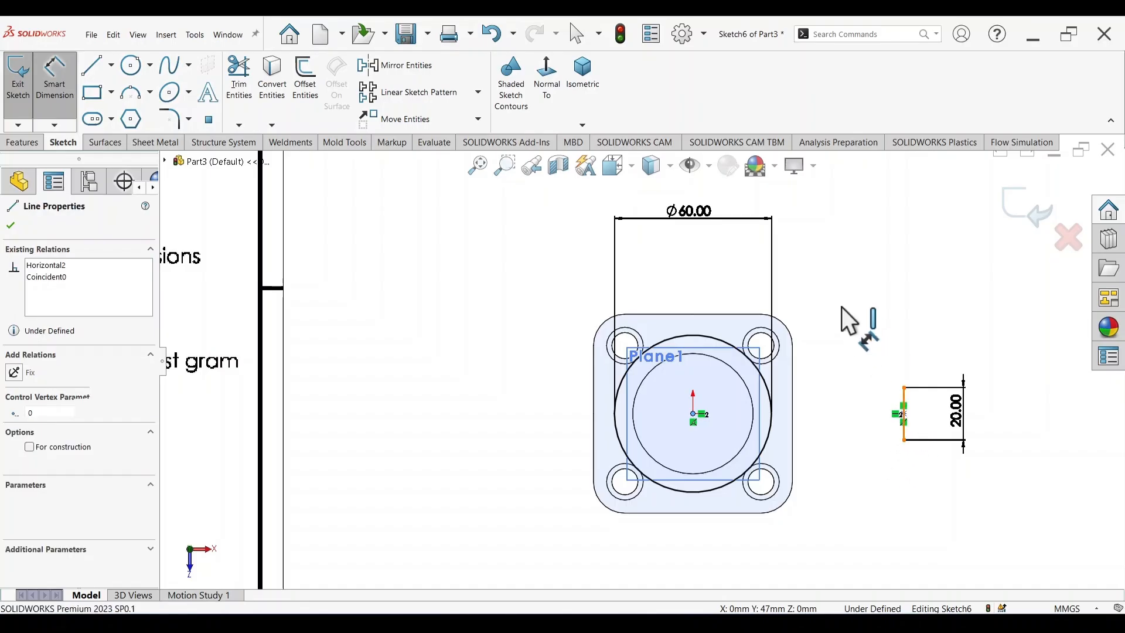
pyautogui.click(821, 291)
pyautogui.write('124/2')
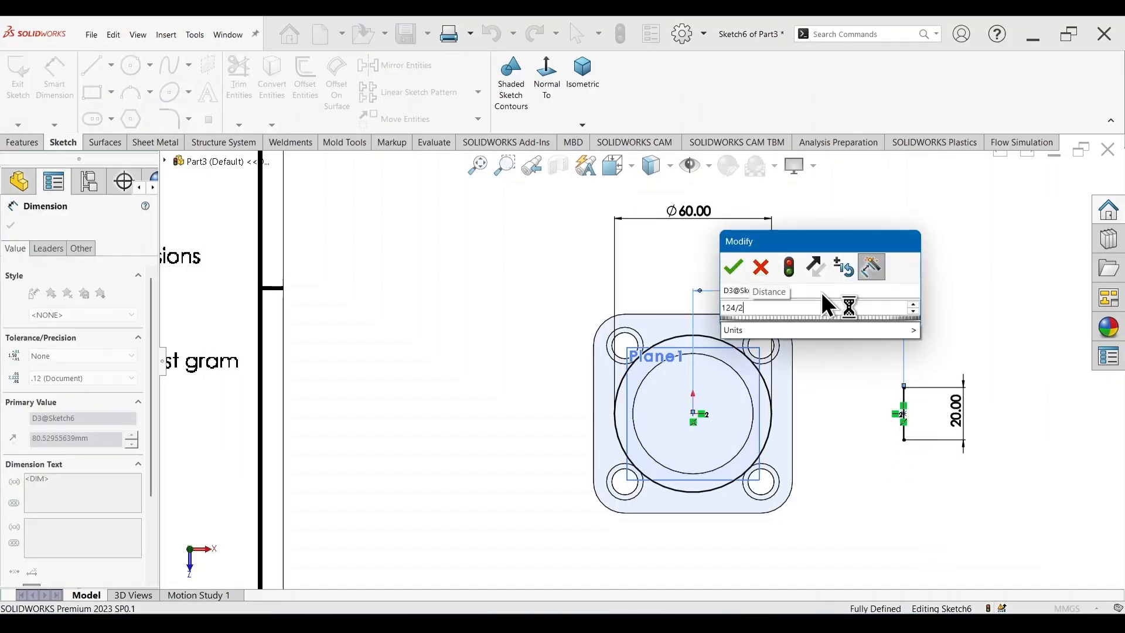
pyautogui.press('Return')
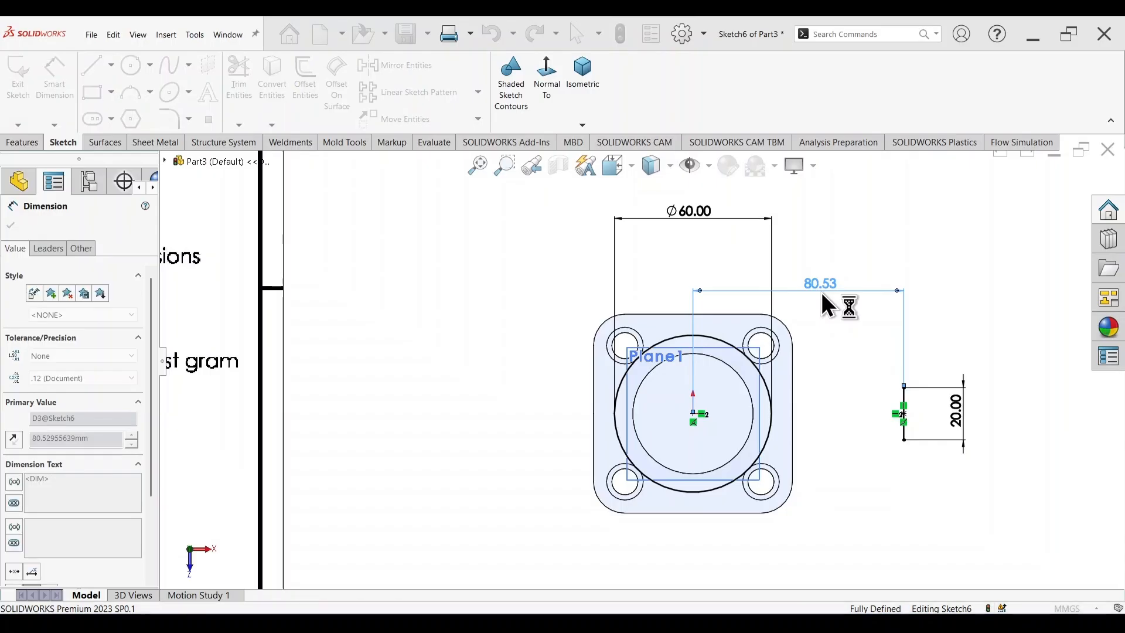
pyautogui.press('Escape')
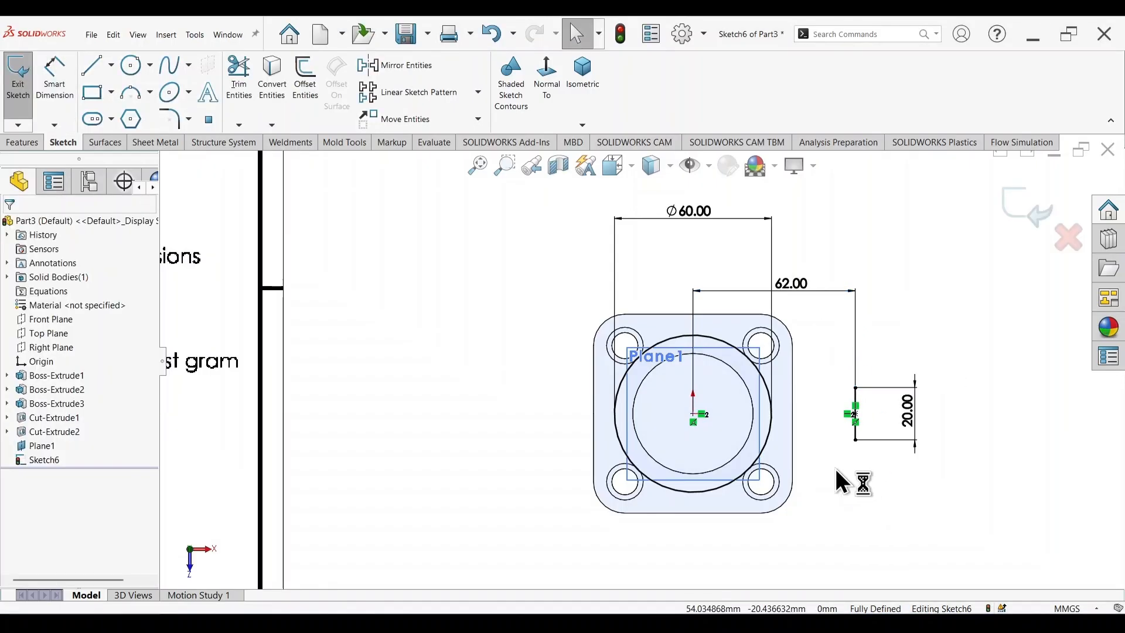
# - Sketch two lines tangent to the 60 mm circle, joining its upper and lower arcs to the ends of the 20 mm vertical line
pyautogui.click(93, 64)
pyautogui.scroll(-2, 852, 418)
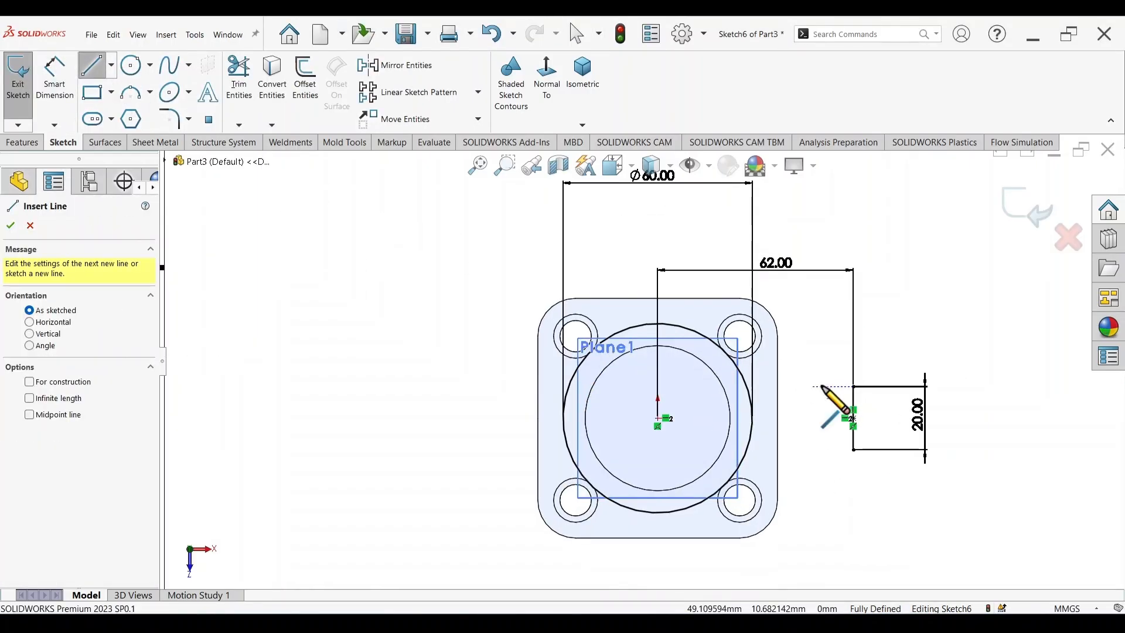
pyautogui.click(663, 324)
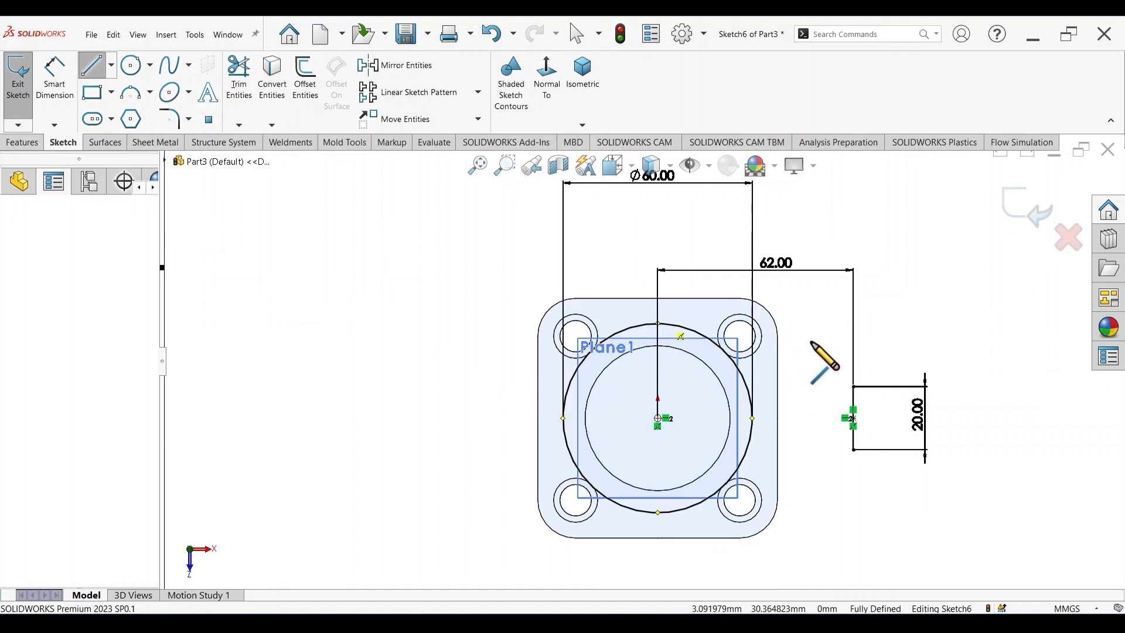
pyautogui.click(853, 387)
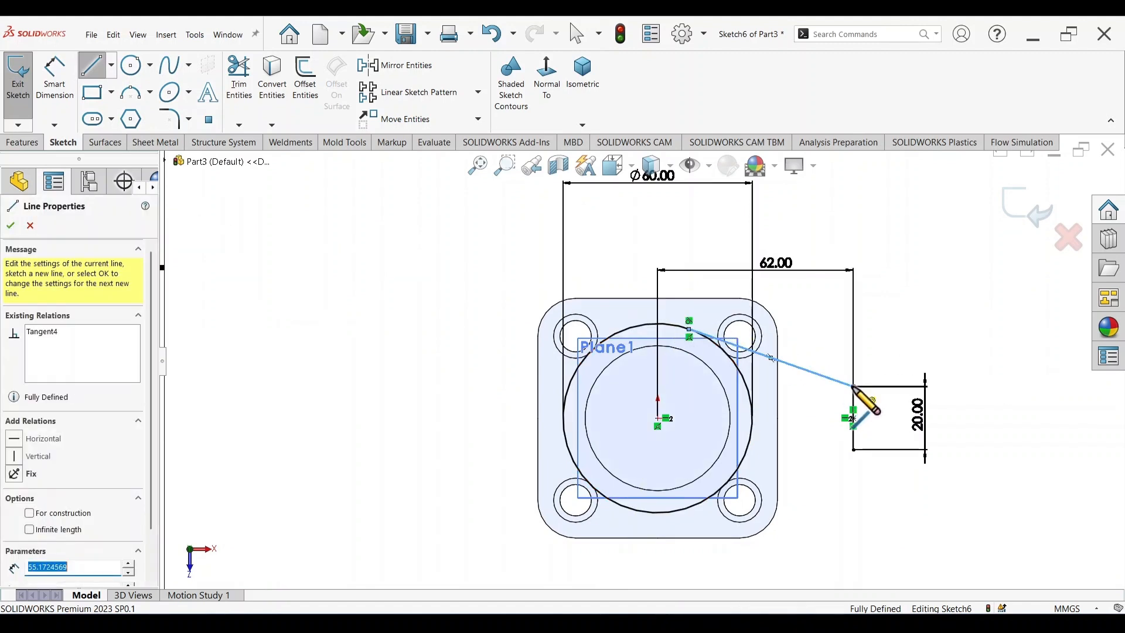
pyautogui.click(693, 506)
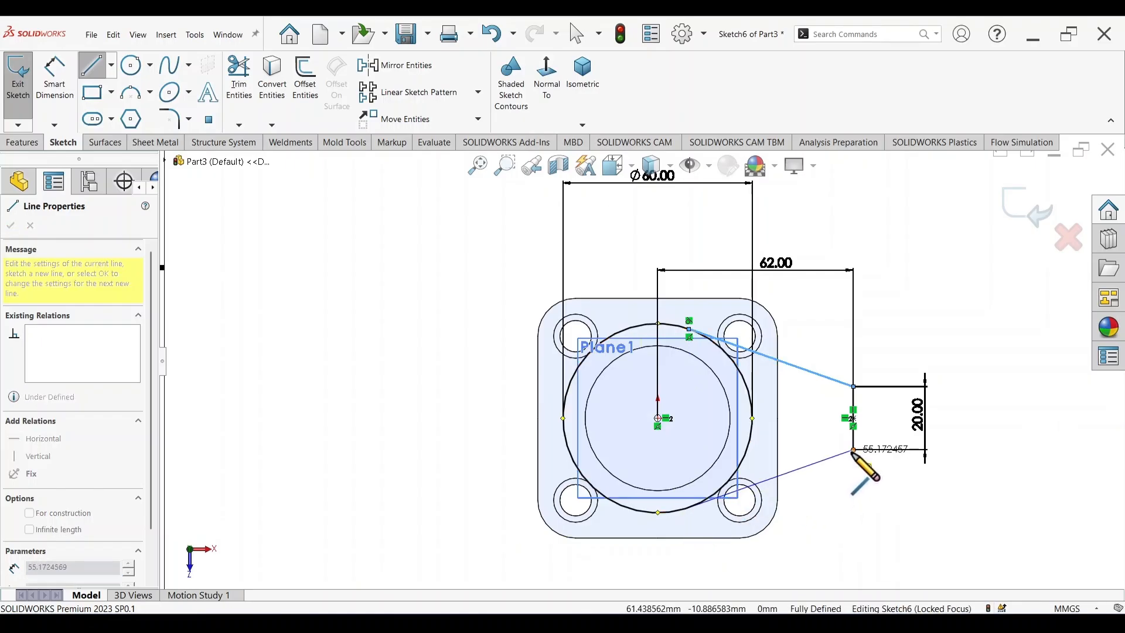
pyautogui.click(852, 450)
pyautogui.scroll(-3, 717, 542)
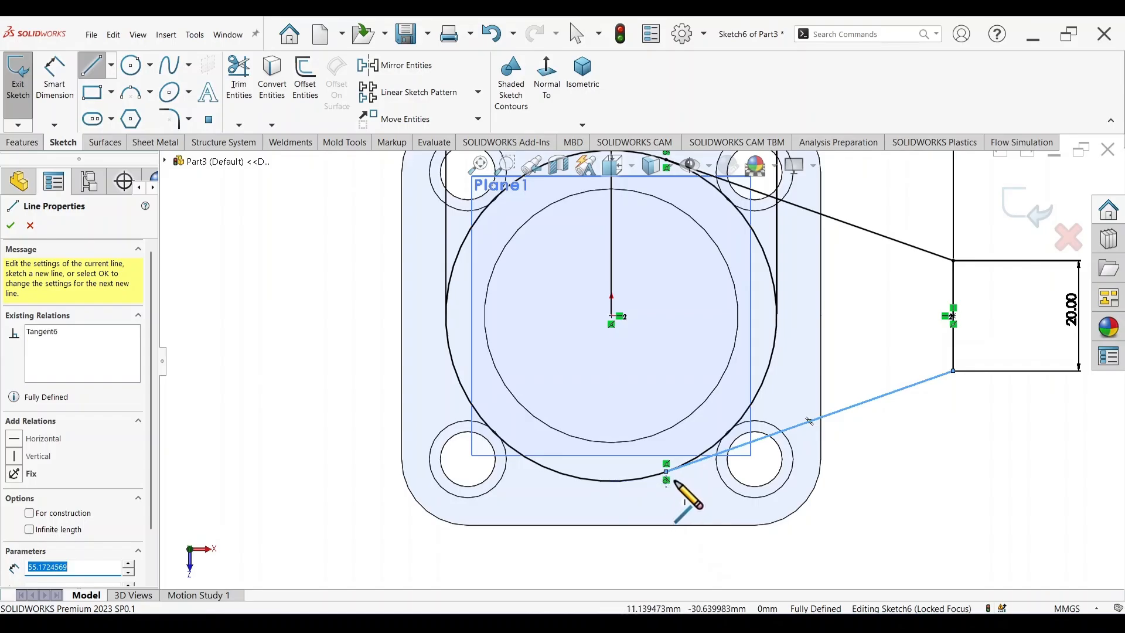
pyautogui.scroll(2, 697, 366)
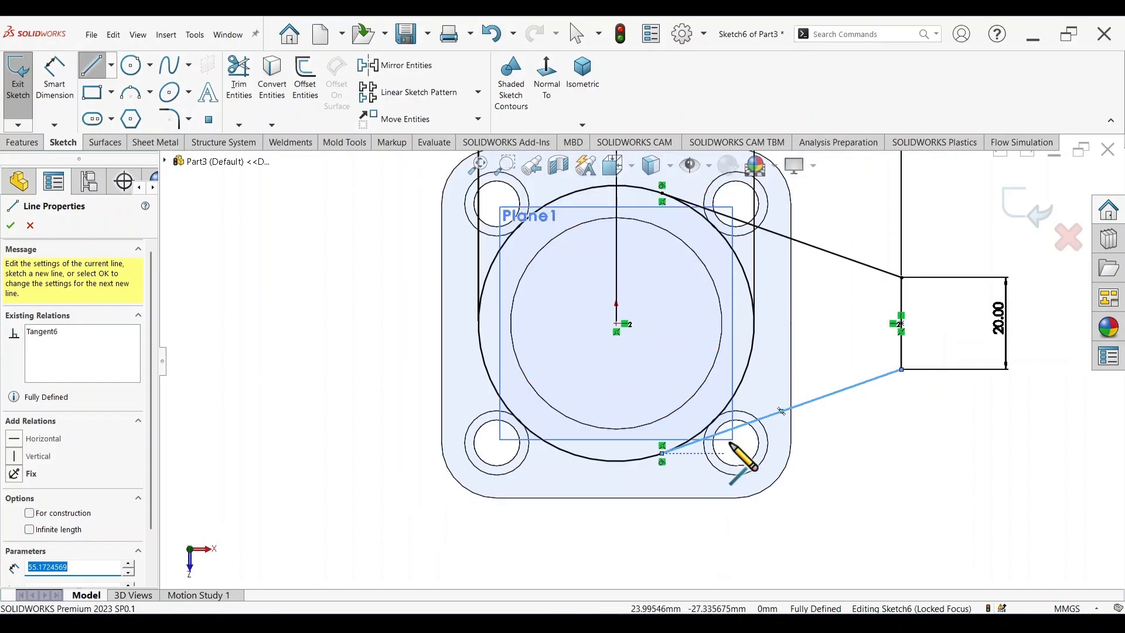
pyautogui.scroll(3, 645, 363)
pyautogui.press('Escape')
pyautogui.press('Escape')
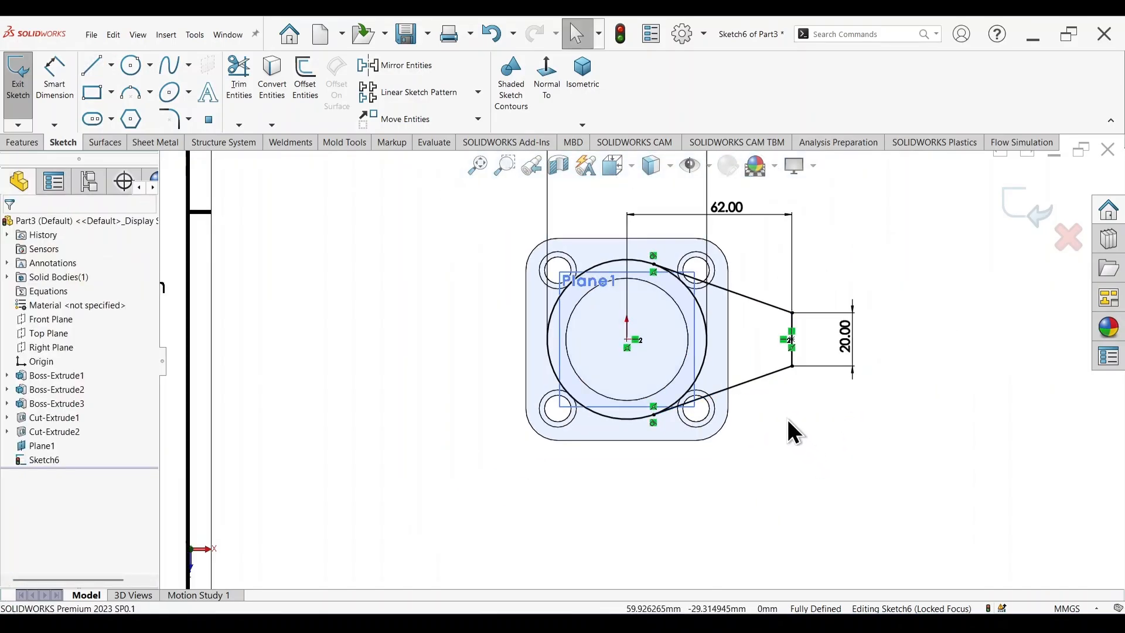
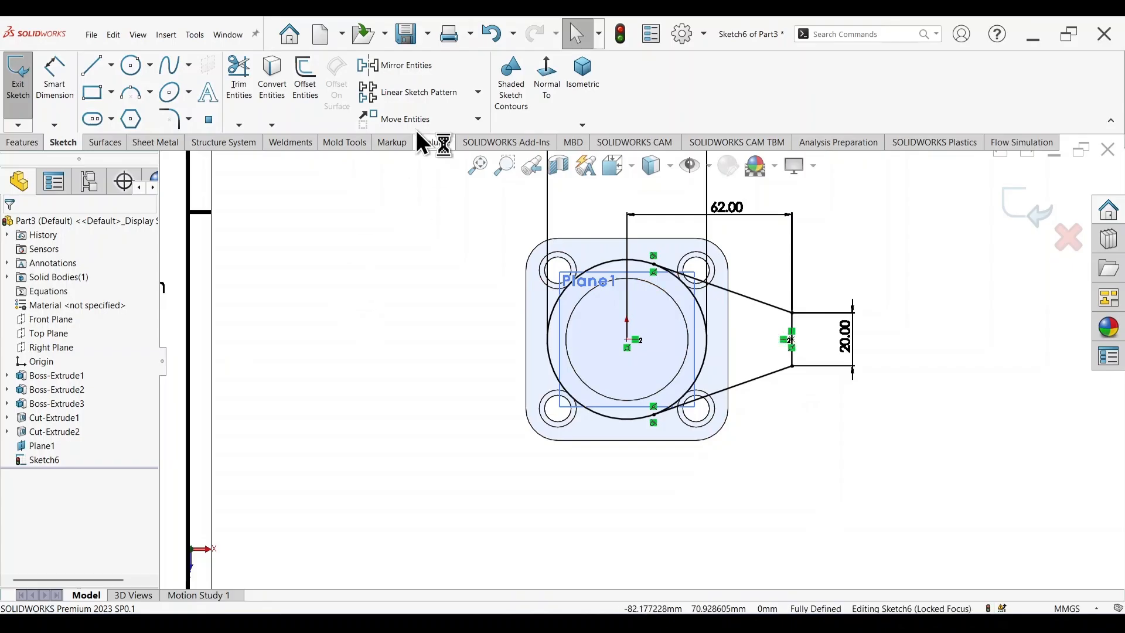
# - Sketch a vertical centerline from the origin down past the lower edge of the square flange
pyautogui.moveTo(866, 507); pyautogui.dragTo(711, 434, button='right')
pyautogui.click(627, 339)
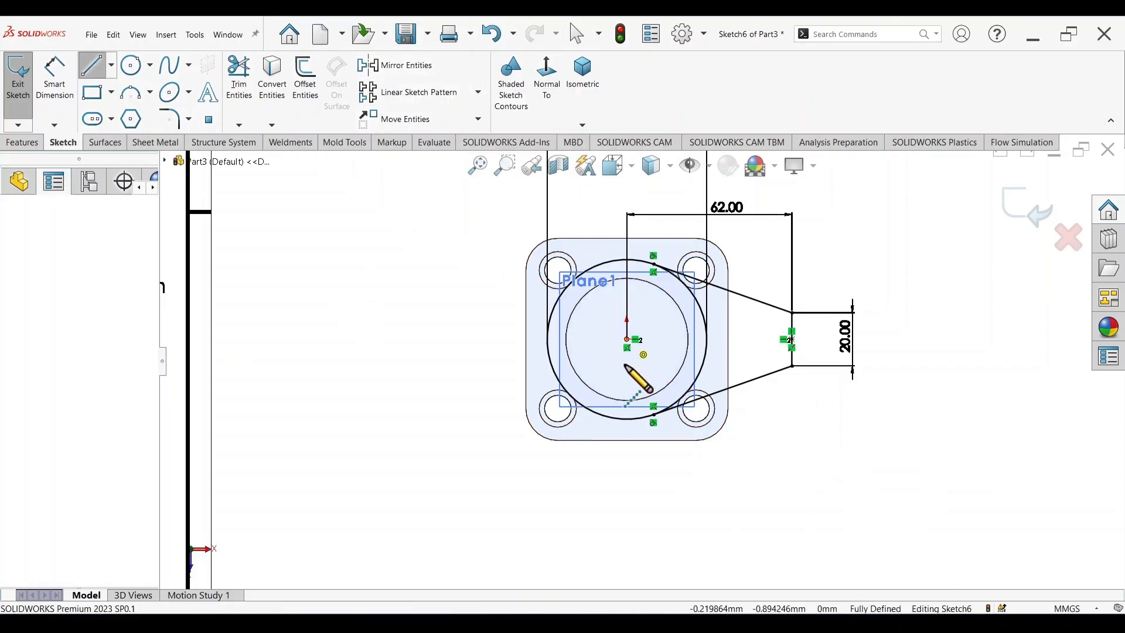
pyautogui.click(625, 468)
pyautogui.press('Escape')
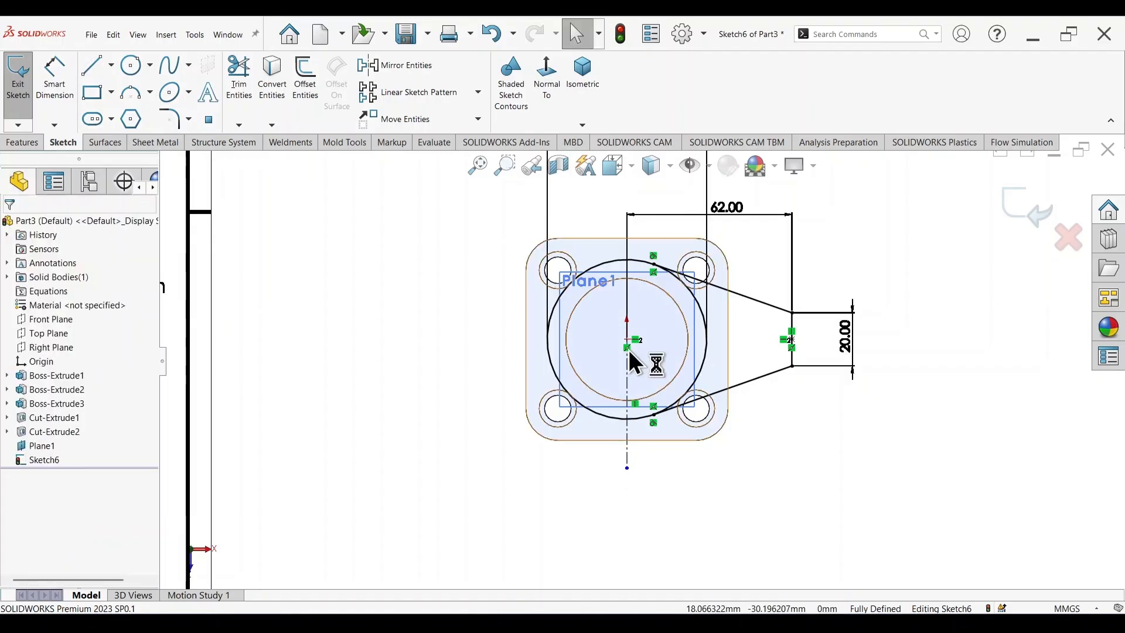
# - Mirror the two tangent lines and the vertical end line about the vertical centerline
pyautogui.click(396, 64)
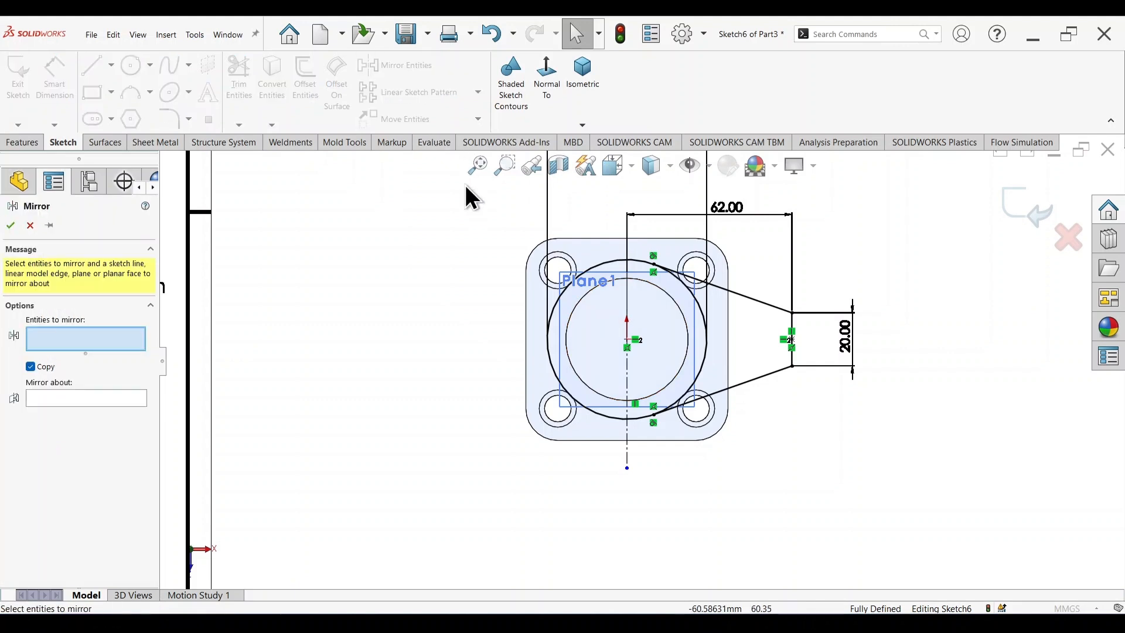
pyautogui.click(745, 297)
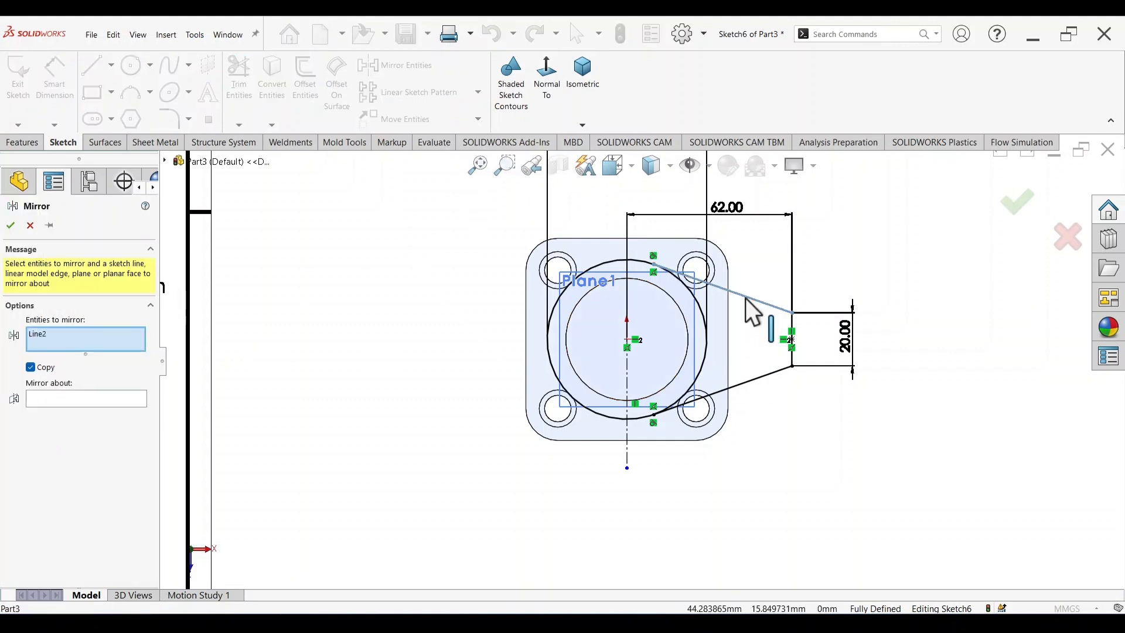
pyautogui.click(767, 376)
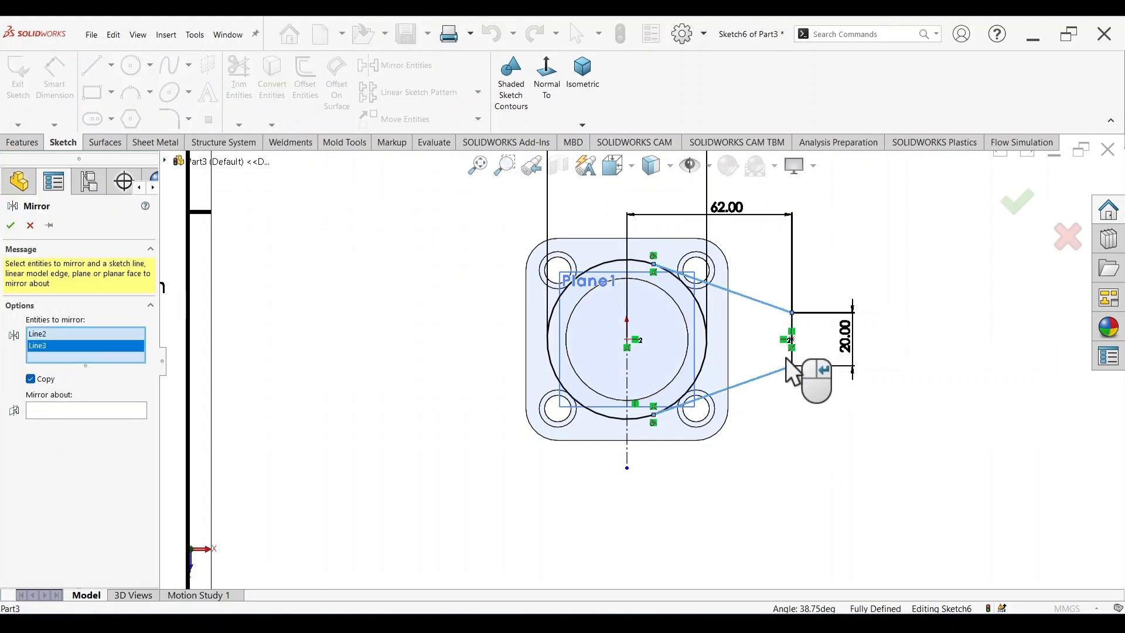
pyautogui.click(792, 322)
pyautogui.click(108, 422)
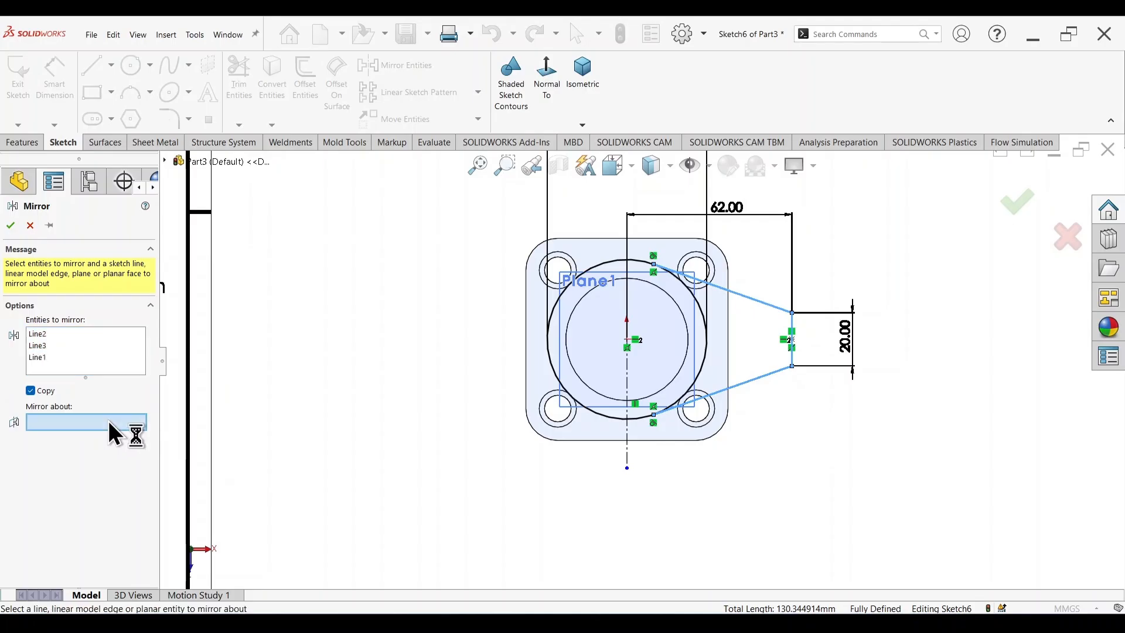
pyautogui.click(628, 451)
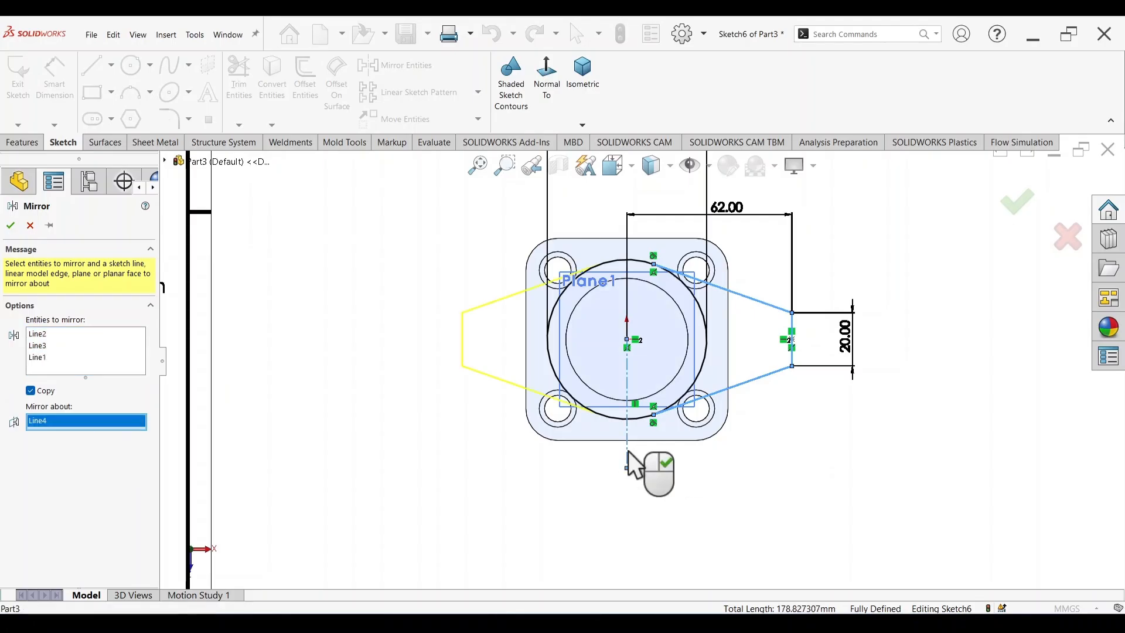
pyautogui.click(1018, 209)
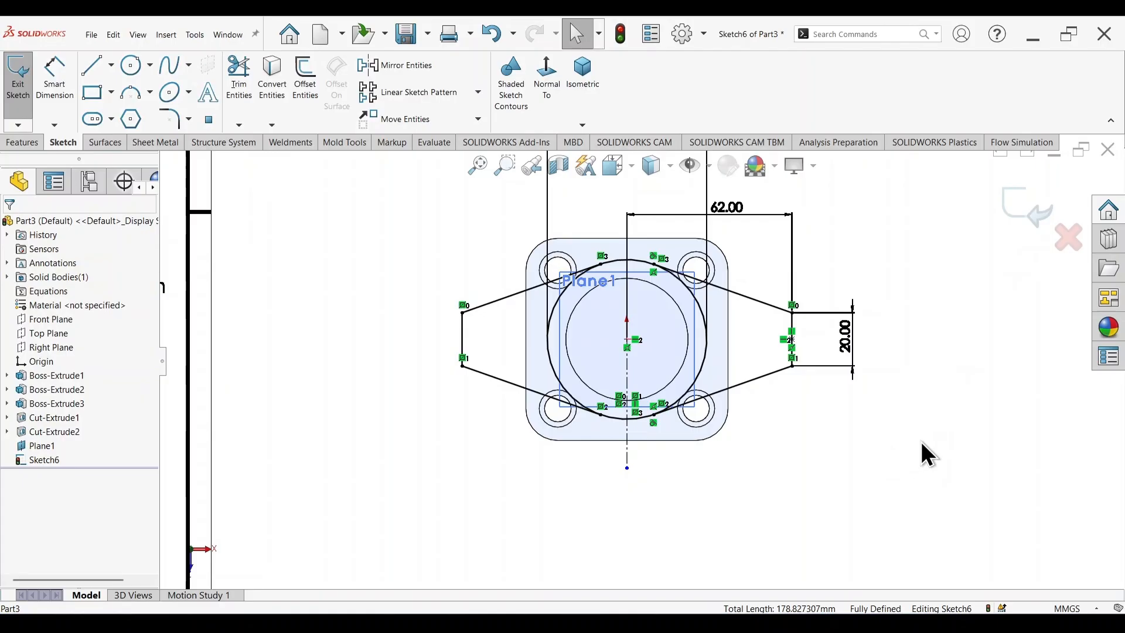
# - Power trim the side arcs of the 60 mm circle inside the plate outline, leaving only the arcs between the tangent lines
pyautogui.moveTo(1004, 343); pyautogui.dragTo(966, 360, button='right')
pyautogui.scroll(-2, 679, 328)
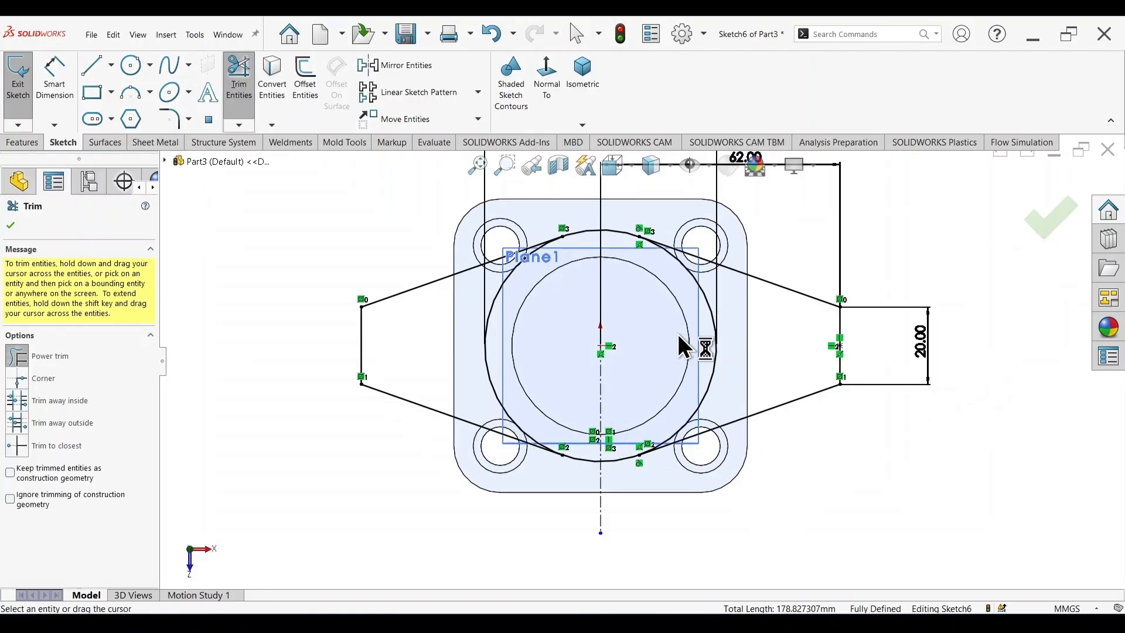
pyautogui.moveTo(745, 341)
pyautogui.mouseDown()
pyautogui.moveTo(510, 306)
pyautogui.moveTo(590, 331)
pyautogui.mouseUp()
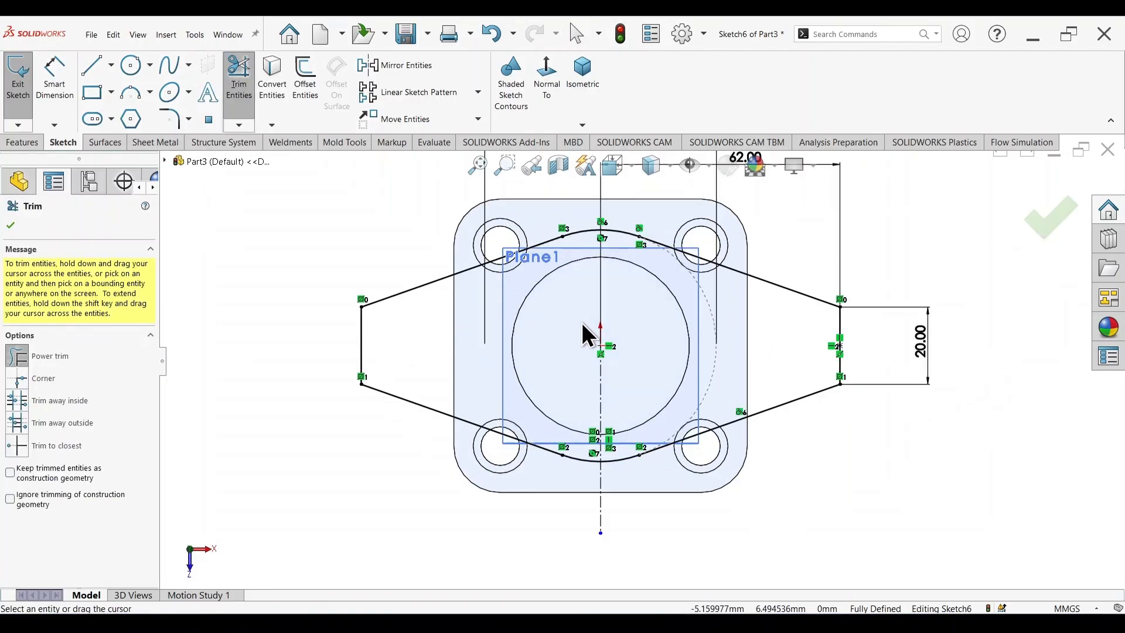
pyautogui.press('Escape')
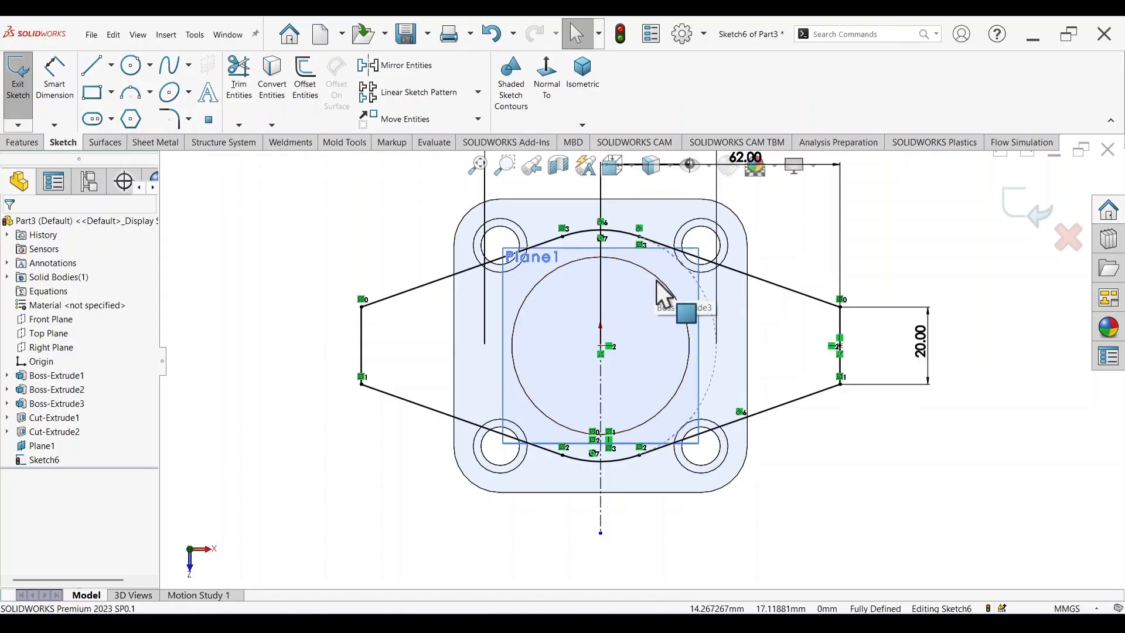
# - Convert the shaft cylinder's circular edge into the plate sketch as its inner circle, checking the plate against the drawing's plan view
pyautogui.click(666, 294)
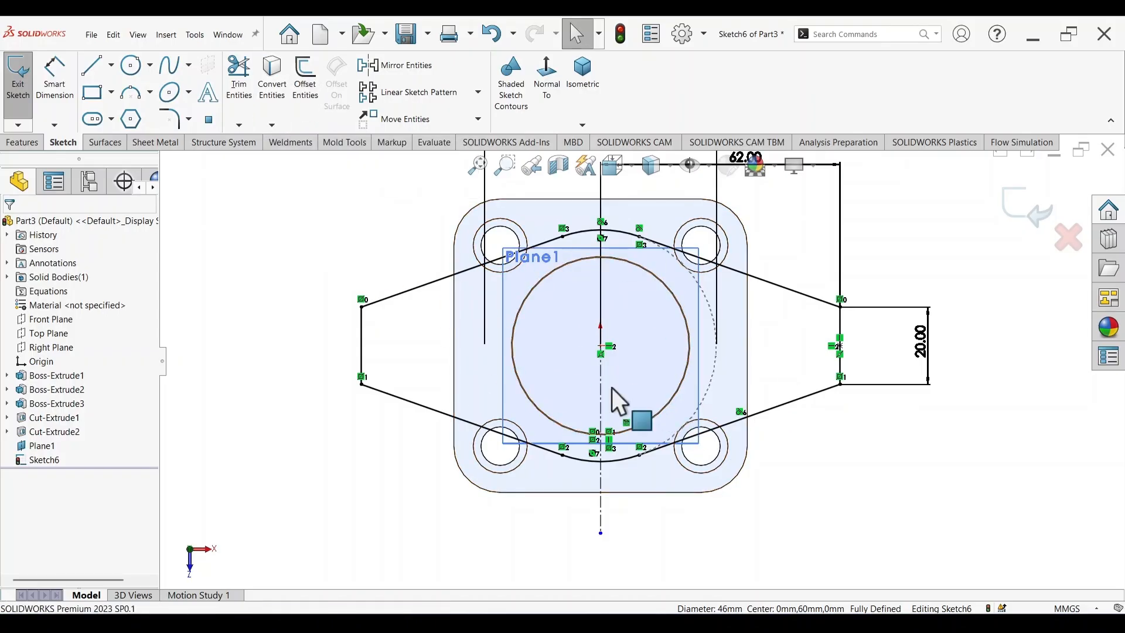
pyautogui.scroll(2, 667, 334)
pyautogui.scroll(3, 585, 346)
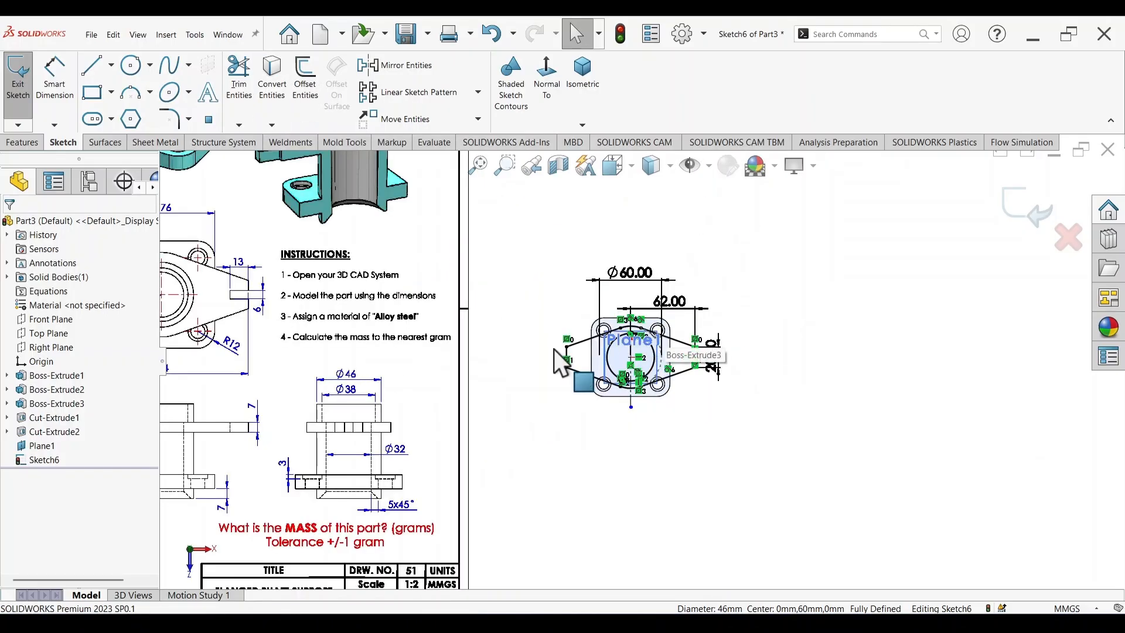
pyautogui.scroll(-2, 352, 351)
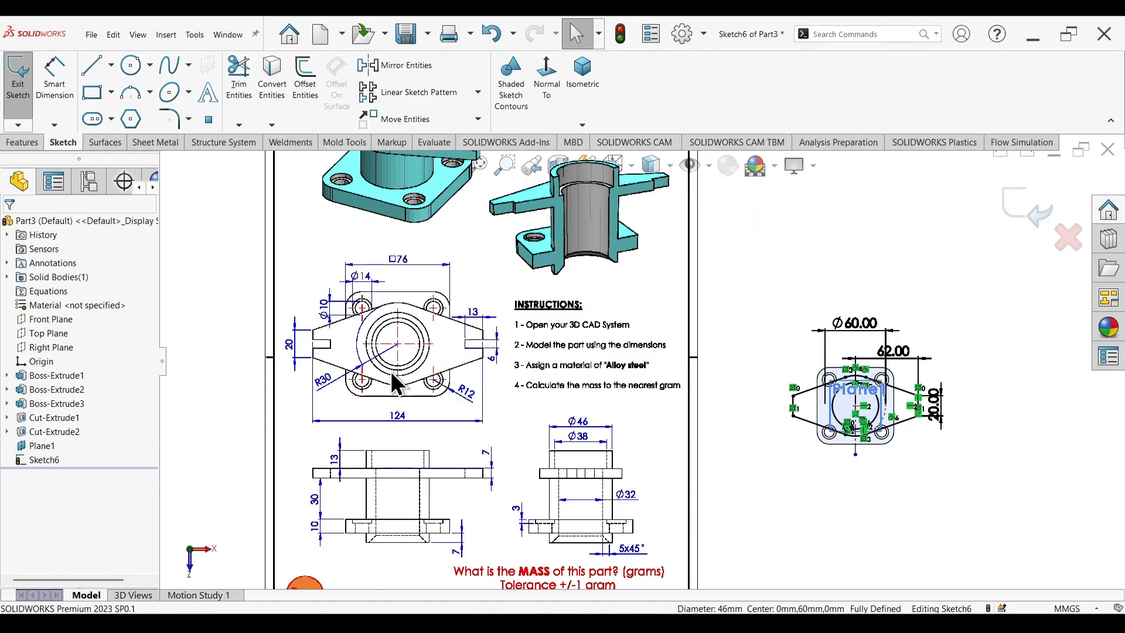
pyautogui.scroll(-4, 876, 414)
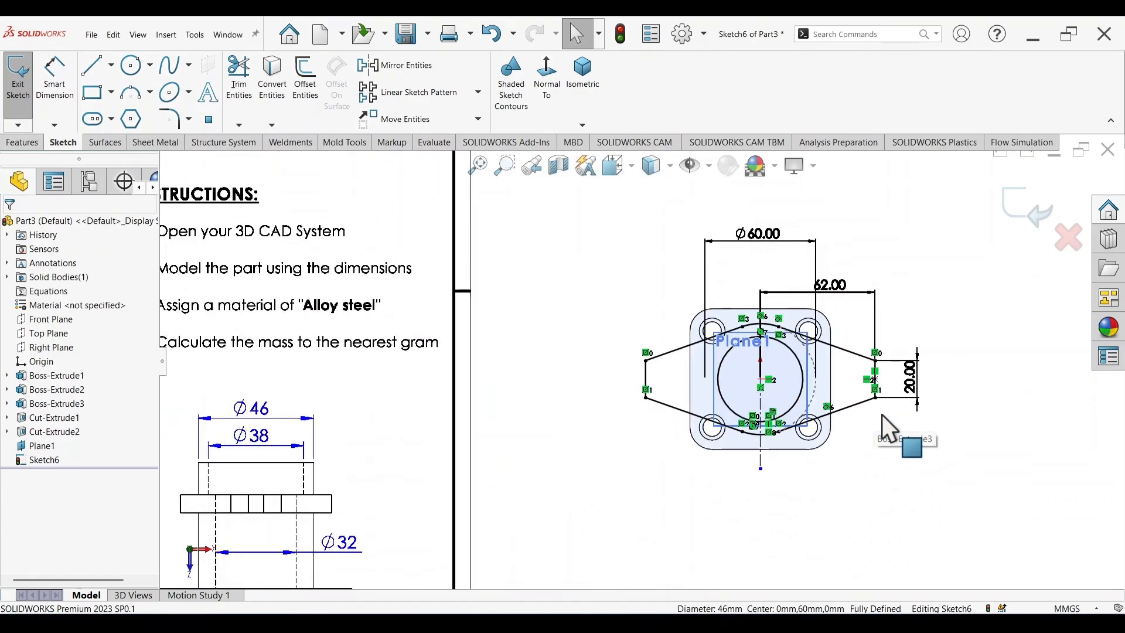
# - Extrude the plate profile 7 mm Blind in the reversed direction, toward the square flange, with the result merged
pyautogui.press('s')
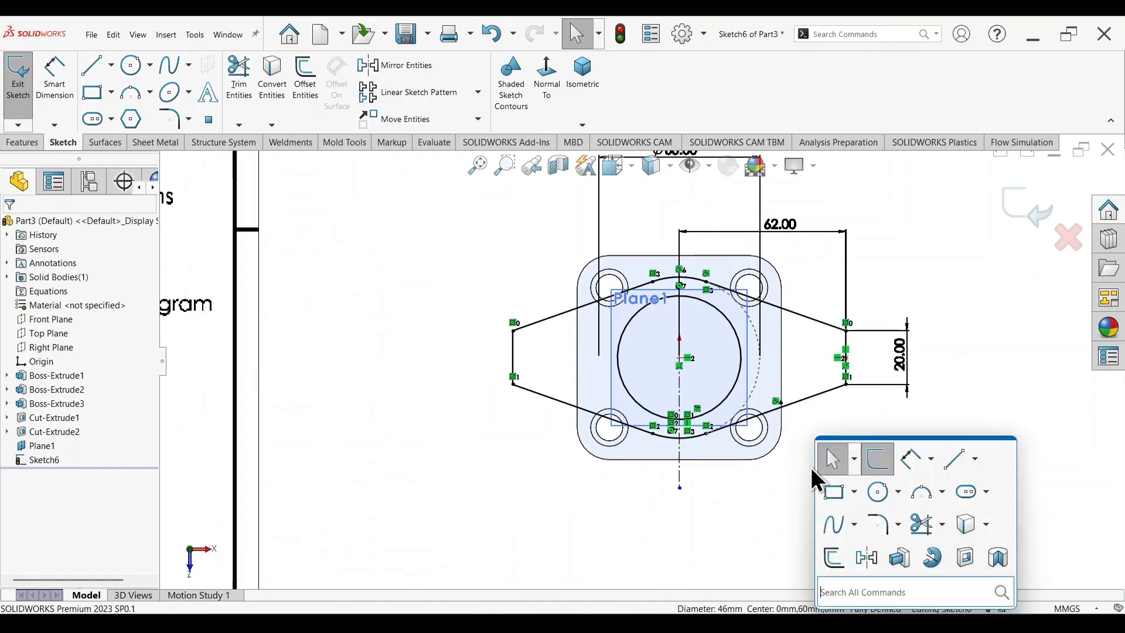
pyautogui.click(918, 524)
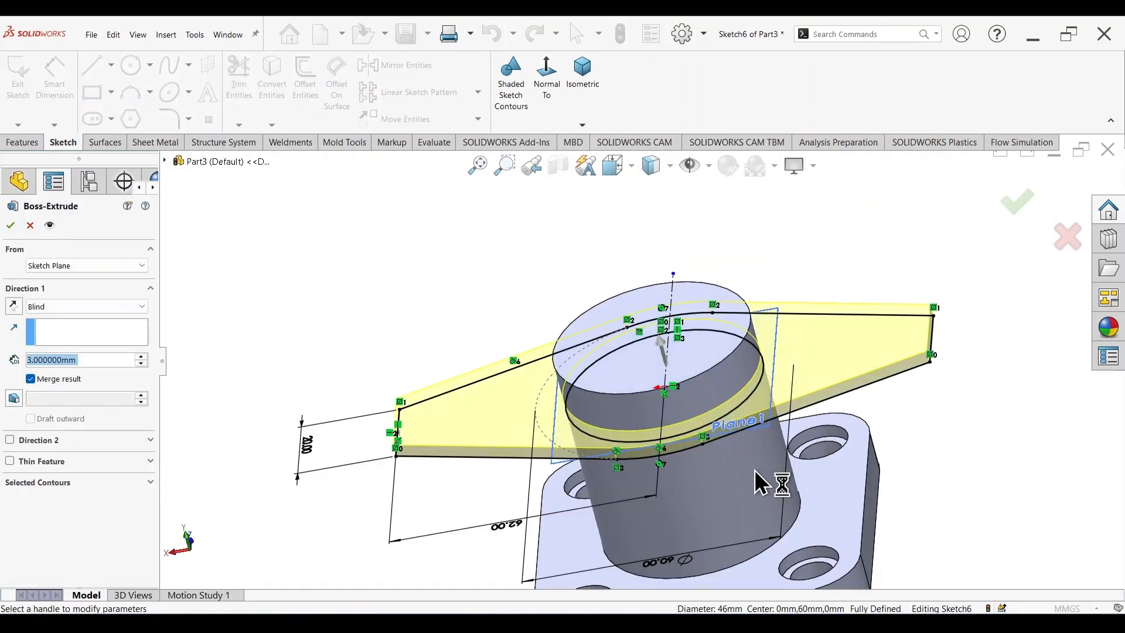
pyautogui.moveTo(616, 441); pyautogui.dragTo(574, 361, button='middle')
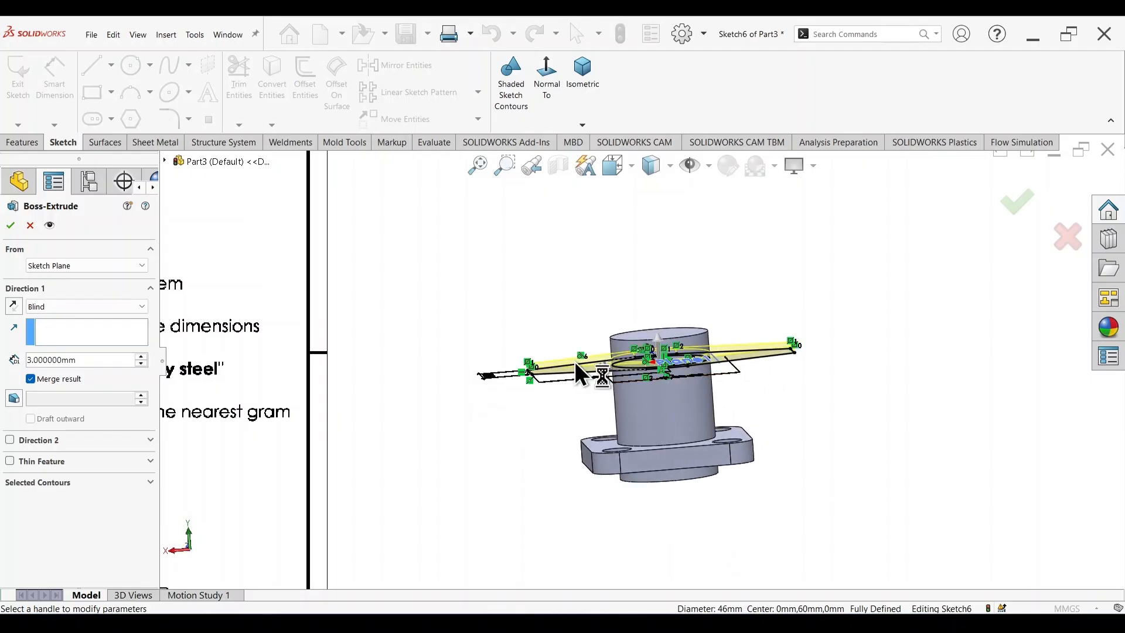
pyautogui.click(13, 306)
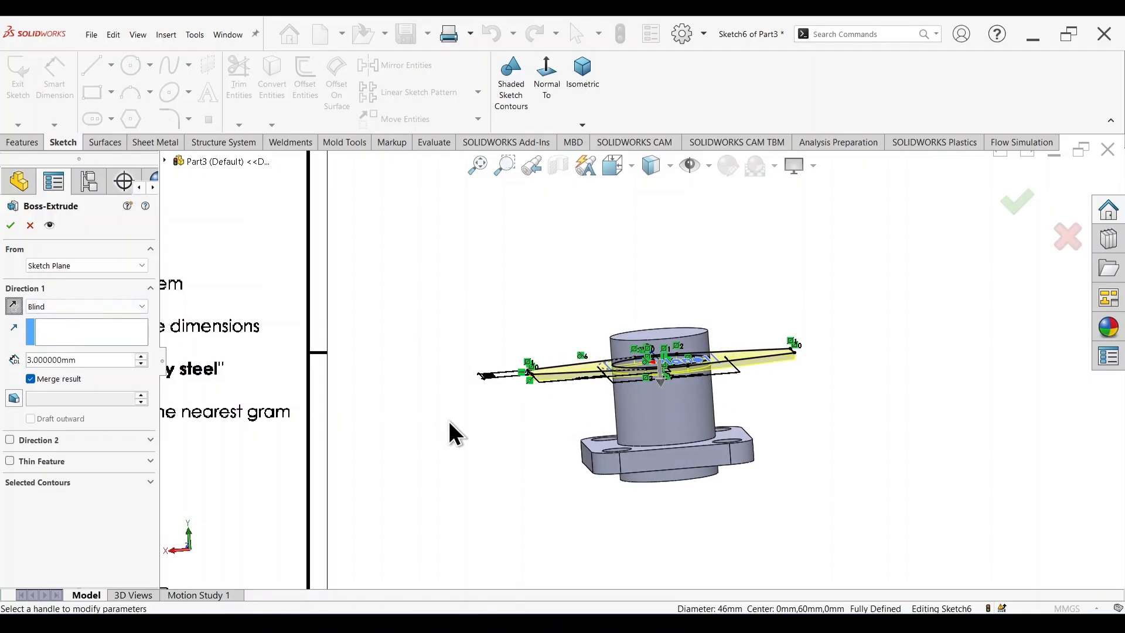
pyautogui.scroll(4, 441, 415)
pyautogui.scroll(3, 264, 471)
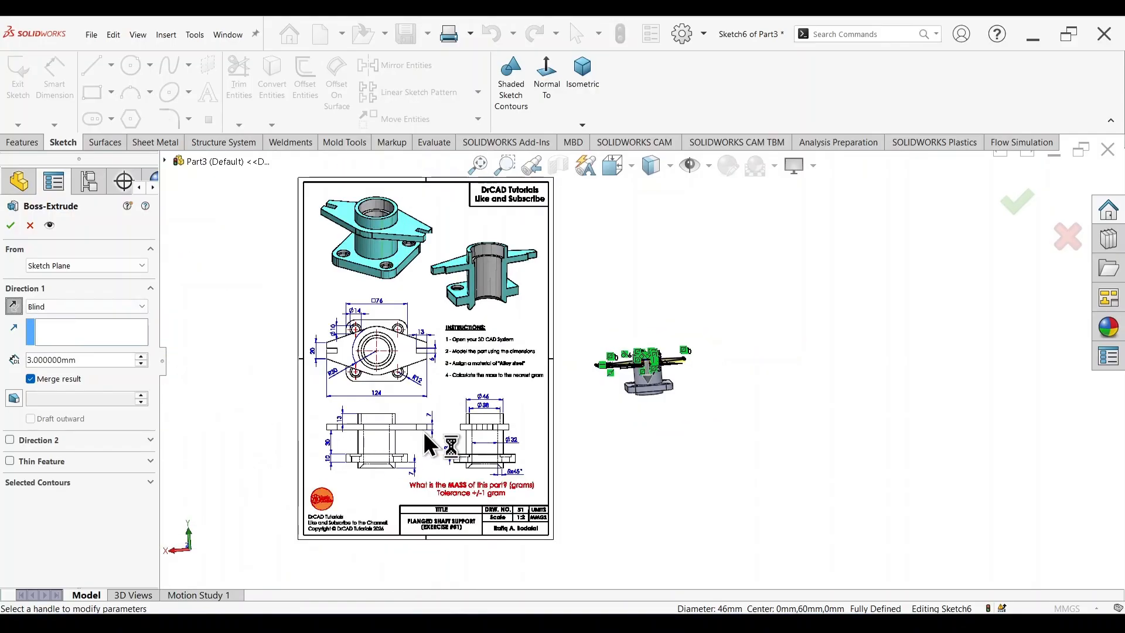
pyautogui.scroll(-8, 424, 434)
pyautogui.scroll(1, 490, 410)
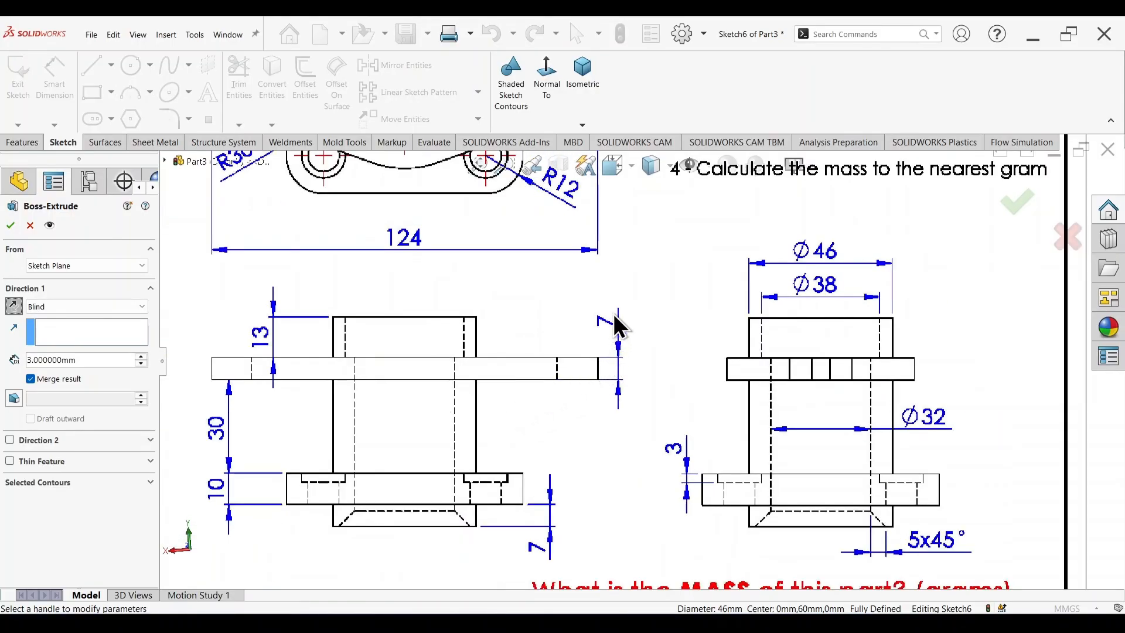
pyautogui.scroll(5, 843, 359)
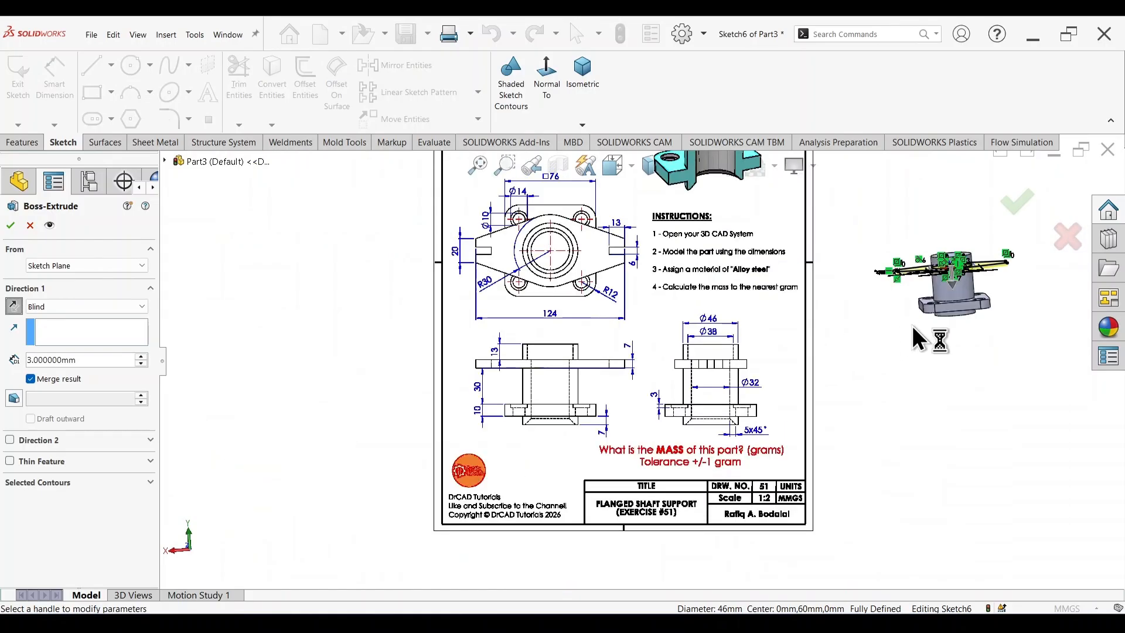
pyautogui.write('7')
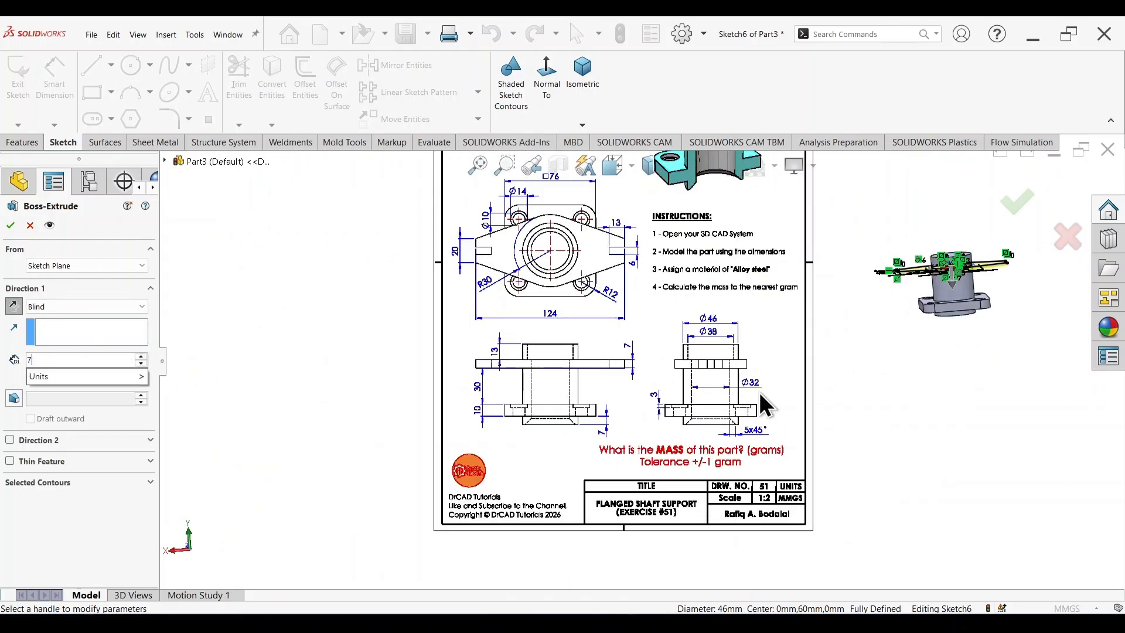
pyautogui.press('Return')
pyautogui.click(1016, 205)
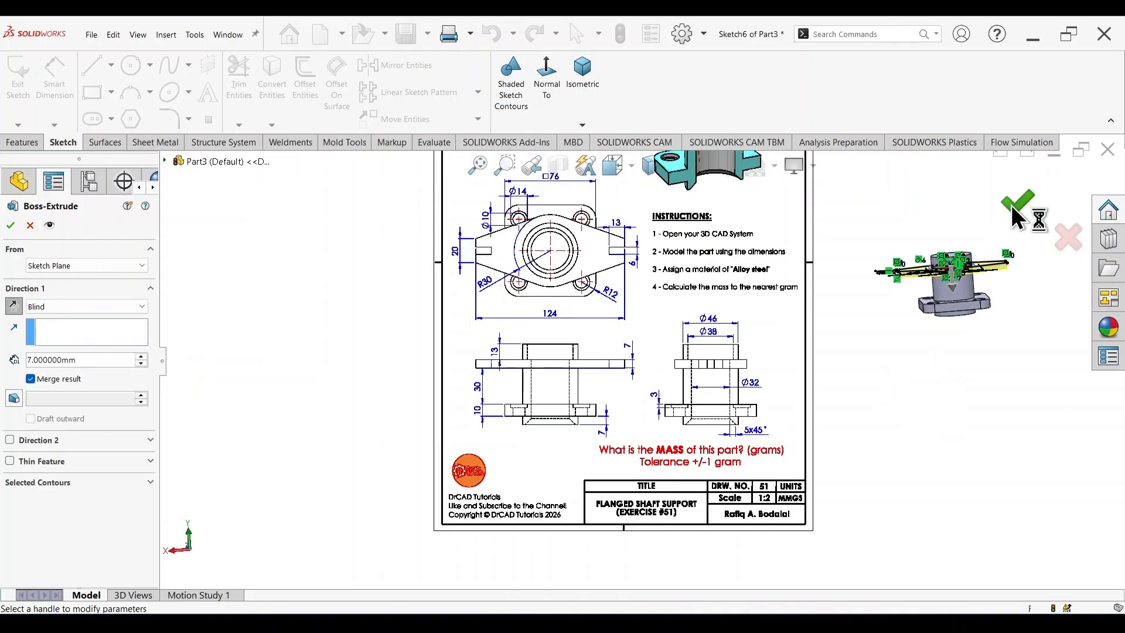
# - Hide the reference plane Plane1 that was used for the upper plate sketch
pyautogui.moveTo(1010, 331); pyautogui.dragTo(985, 373, button='middle')
pyautogui.scroll(-6, 976, 276)
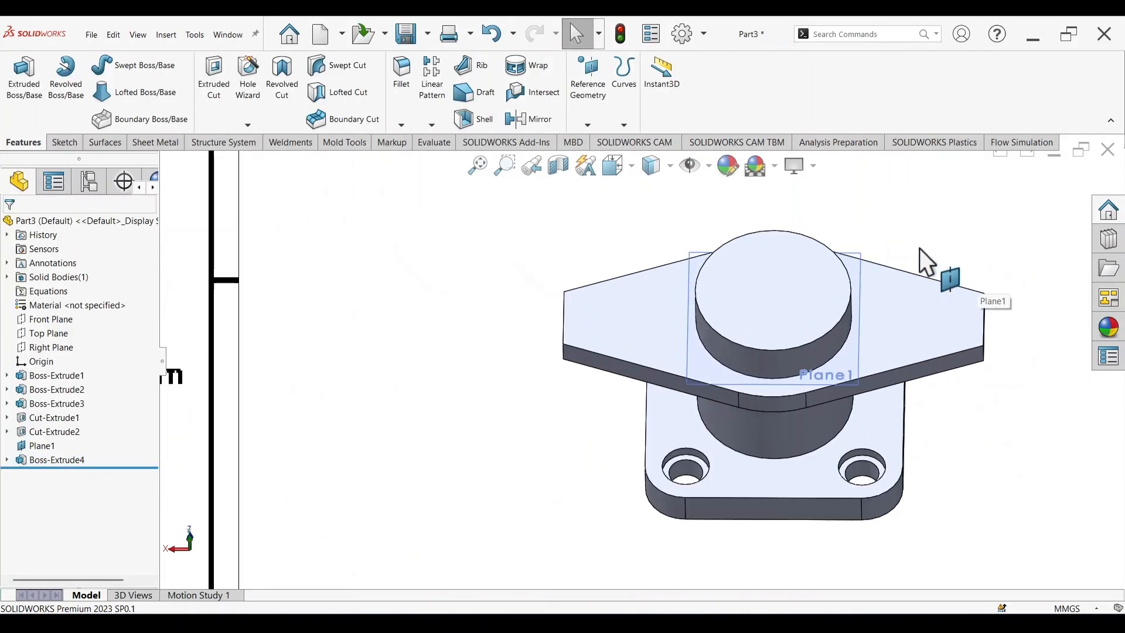
pyautogui.rightClick(857, 256)
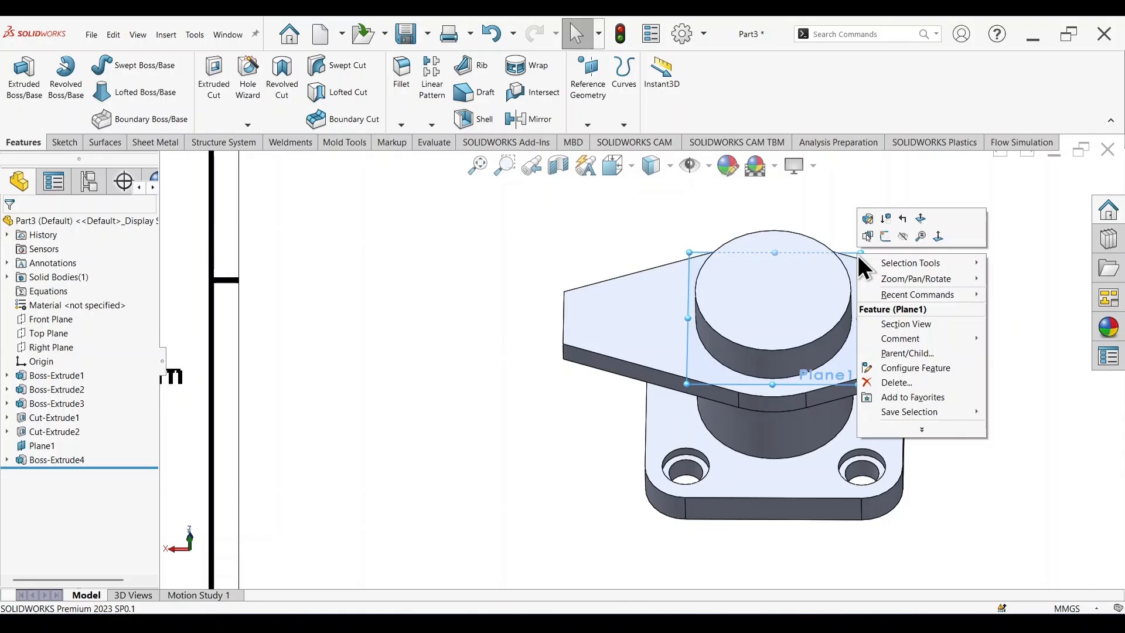
pyautogui.click(905, 236)
pyautogui.scroll(6, 702, 454)
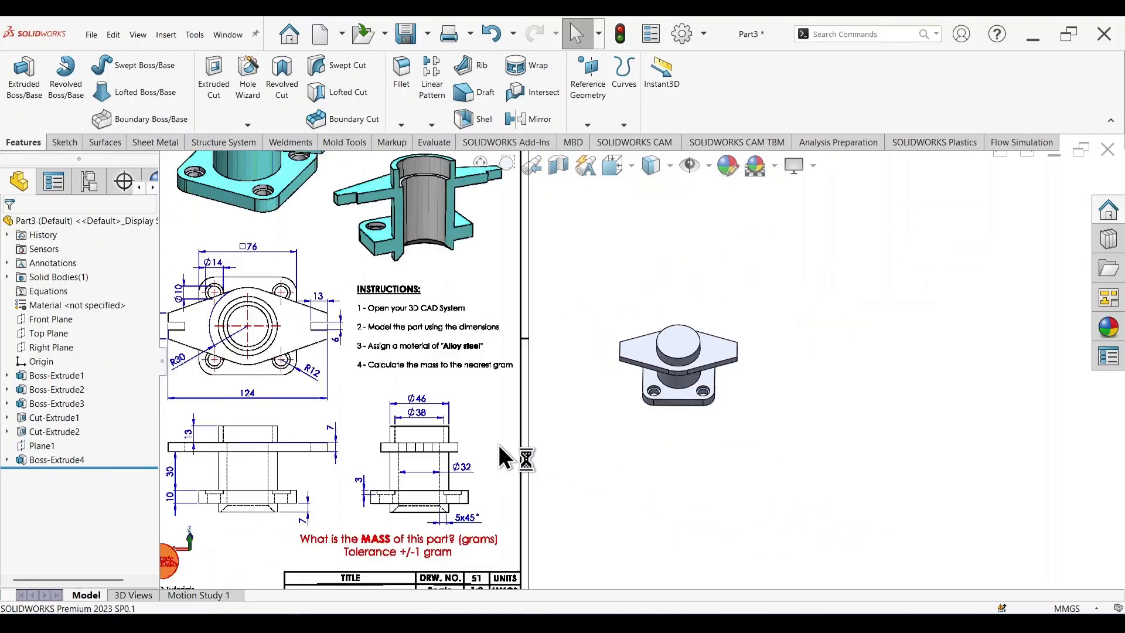
# - Sketch a center rectangle about 19 × 7 mm on the upper plate's top face, centred on the midpoint of its right end edge
pyautogui.scroll(5, 261, 344)
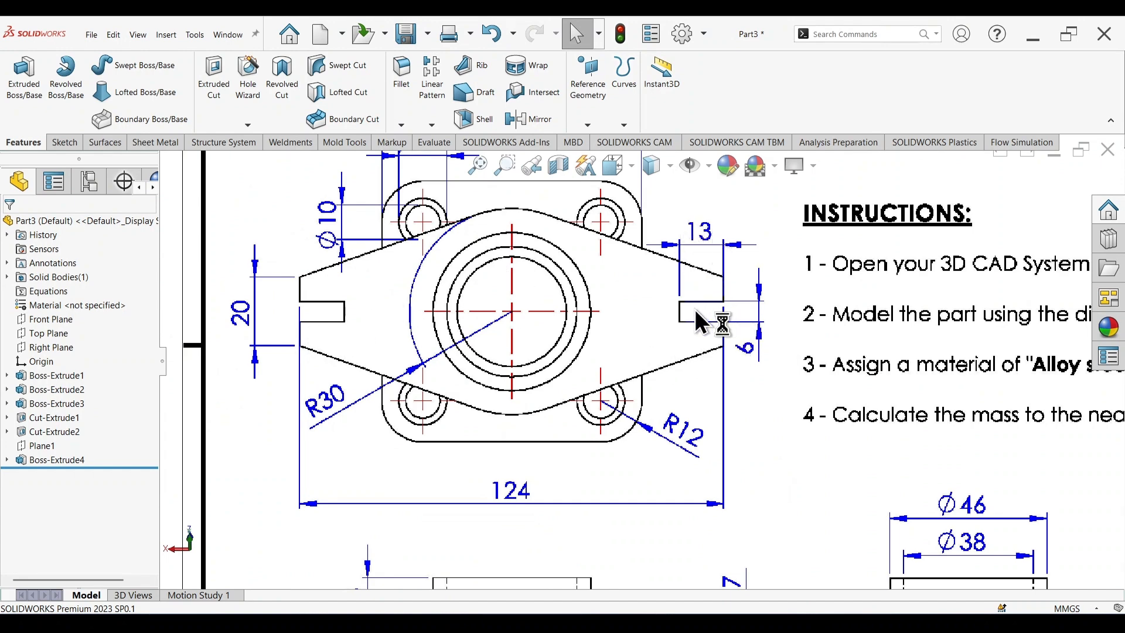
pyautogui.scroll(1, 785, 360)
pyautogui.scroll(5, 861, 349)
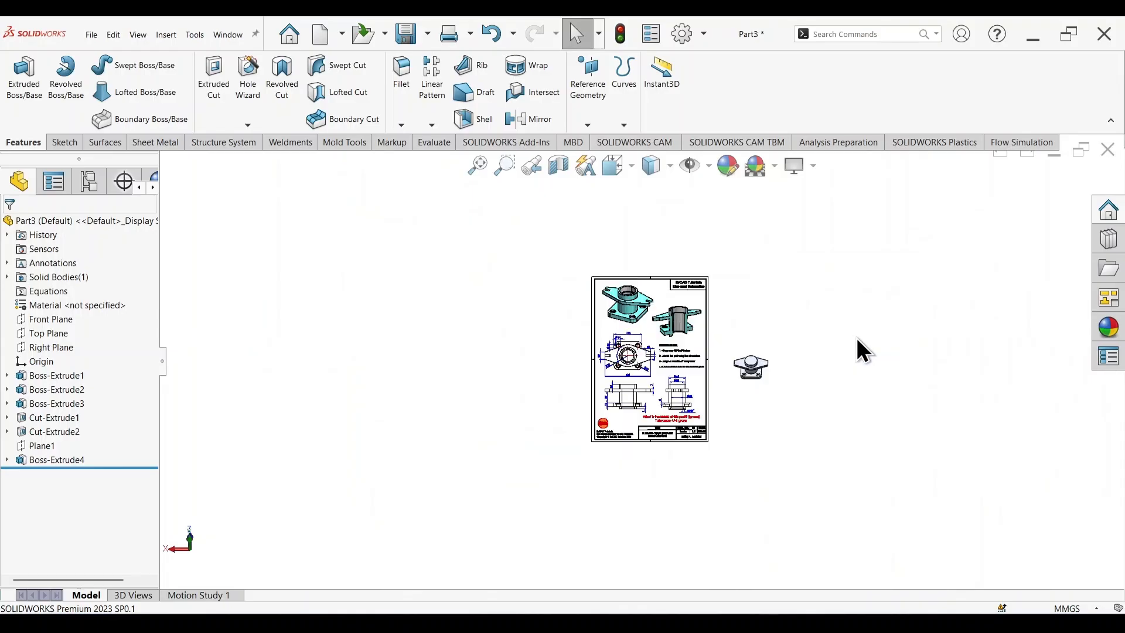
pyautogui.scroll(-6, 736, 377)
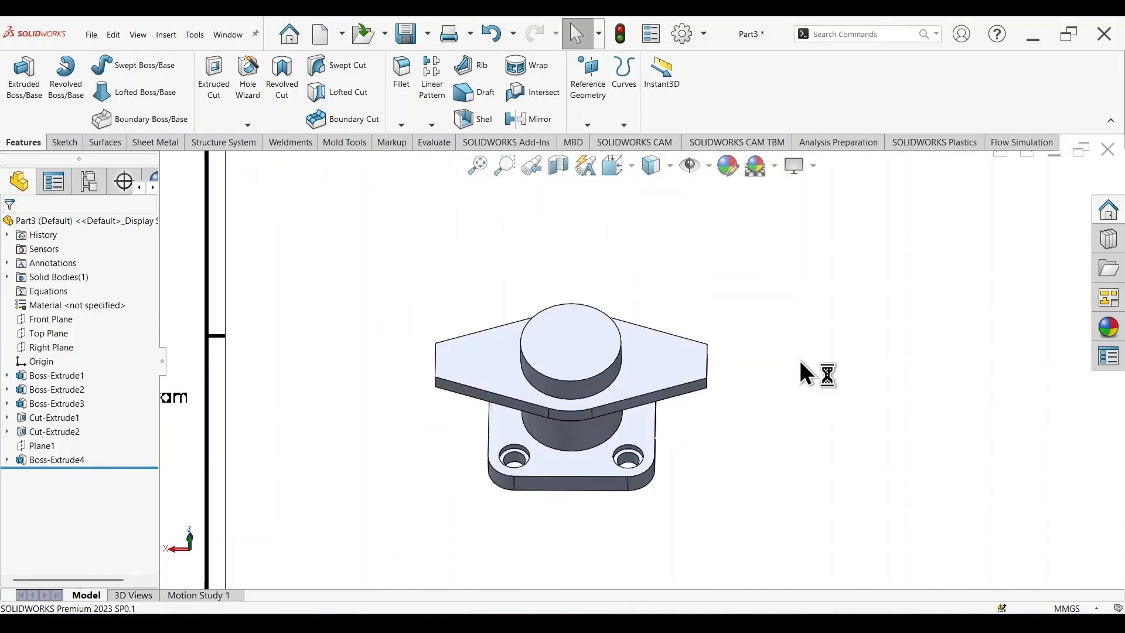
pyautogui.click(659, 355)
pyautogui.click(709, 318)
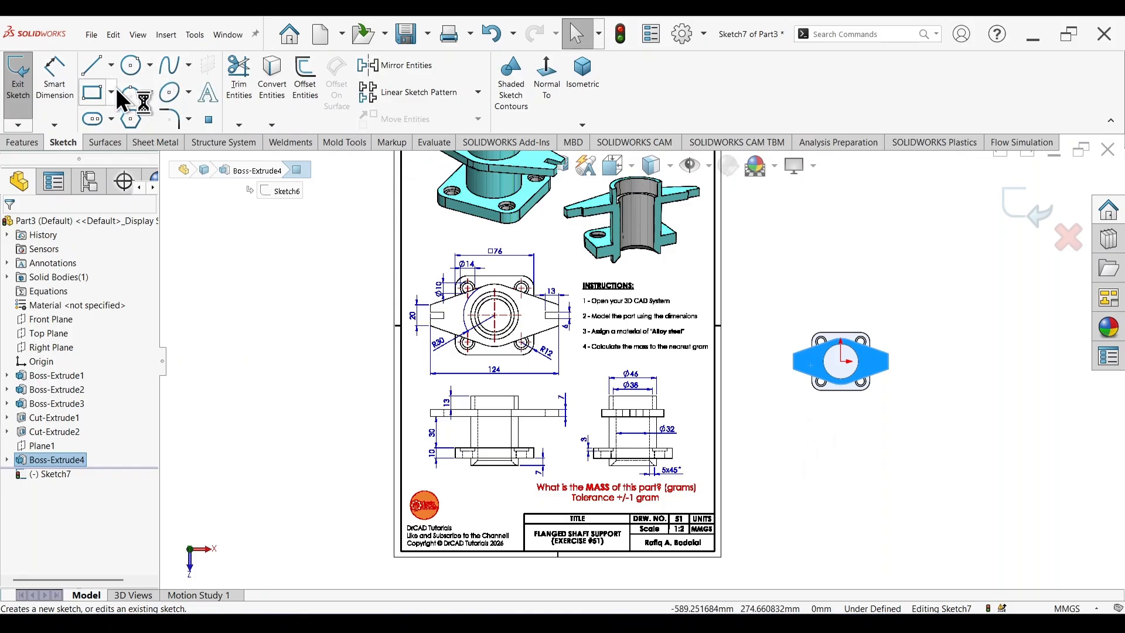
pyautogui.click(111, 90)
pyautogui.click(171, 129)
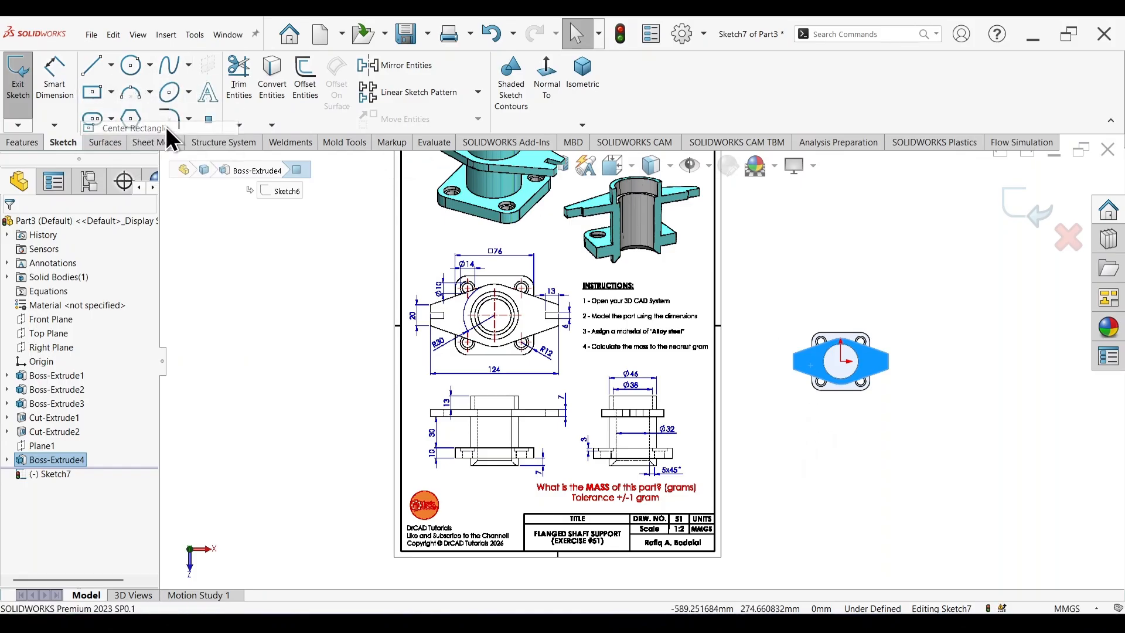
pyautogui.press('f')
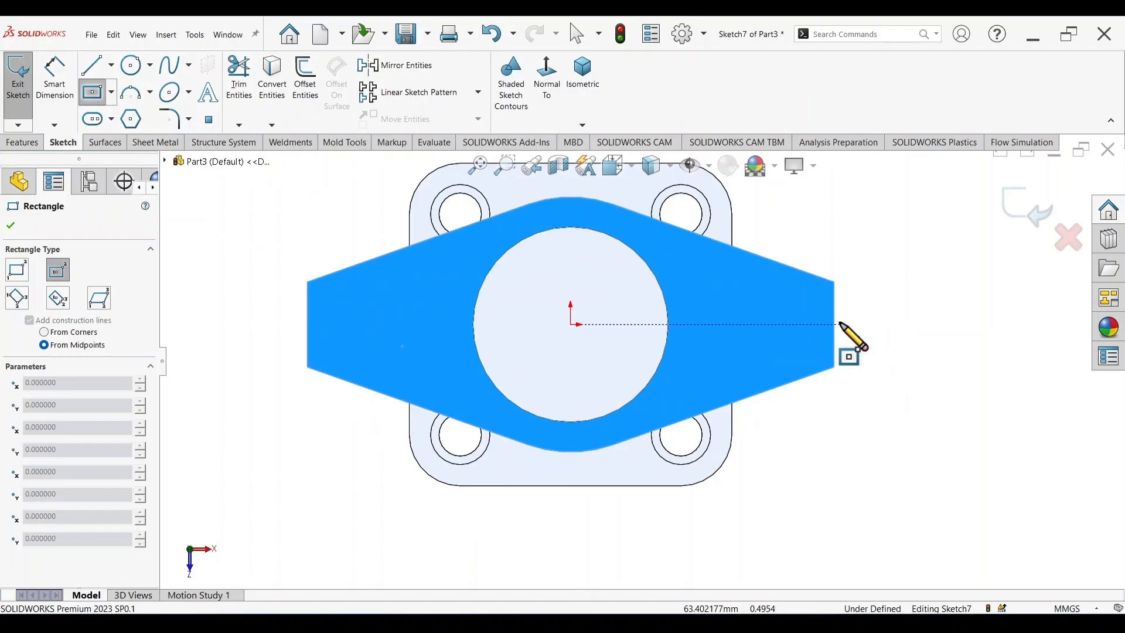
pyautogui.click(833, 324)
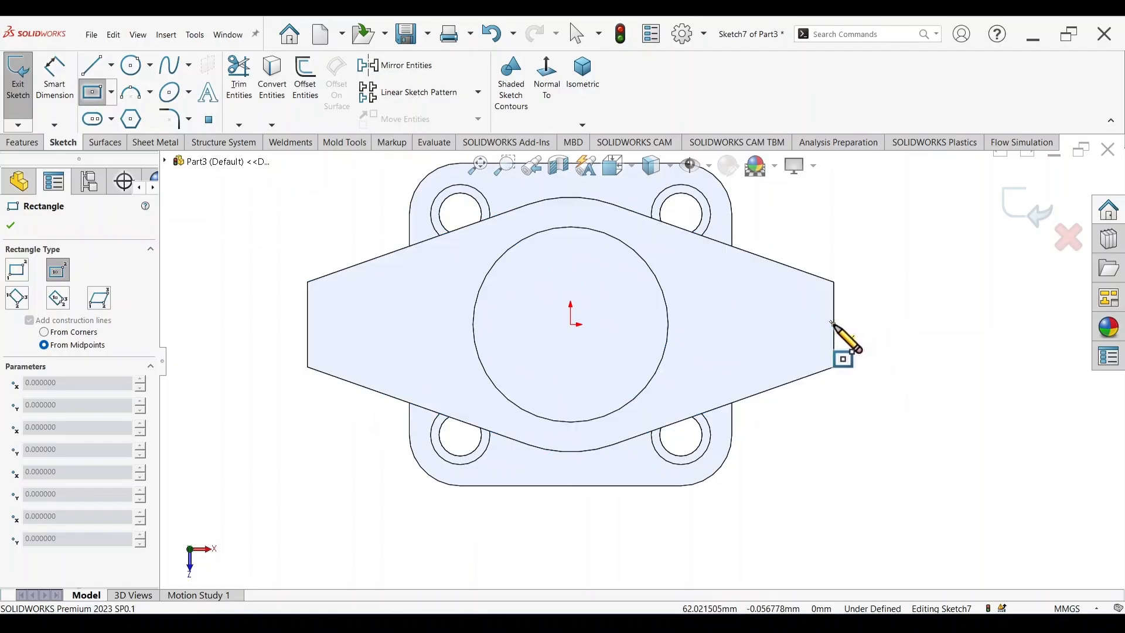
pyautogui.click(880, 339)
pyautogui.press('Escape')
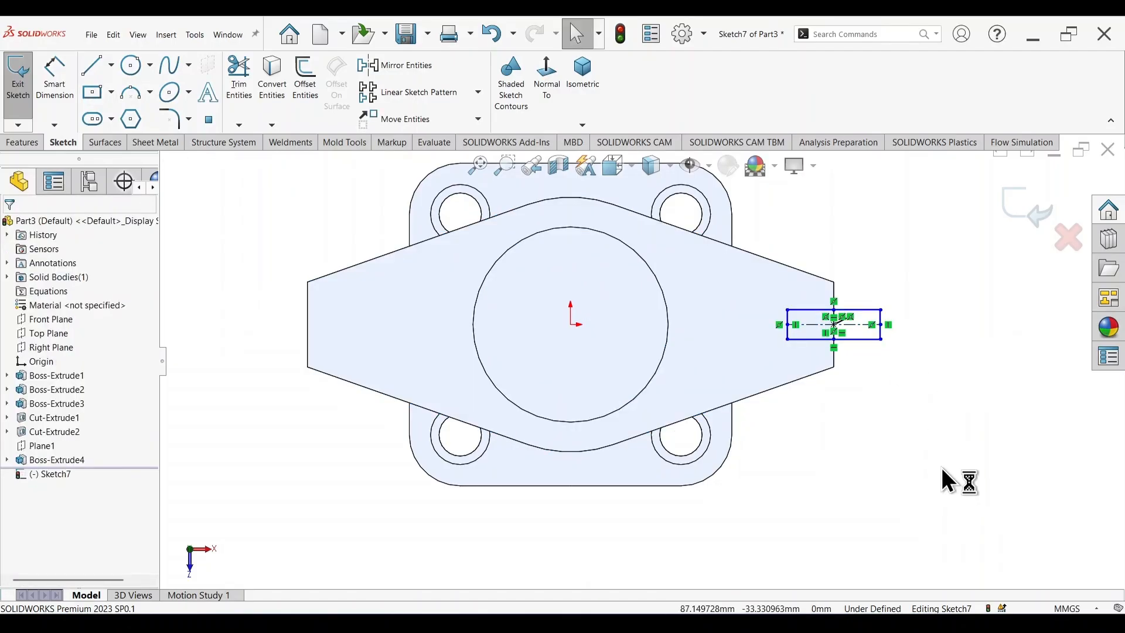
# - Dimension the slot rectangle's short vertical side to 6 mm
pyautogui.moveTo(941, 467); pyautogui.dragTo(936, 386, button='right')
pyautogui.click(881, 325)
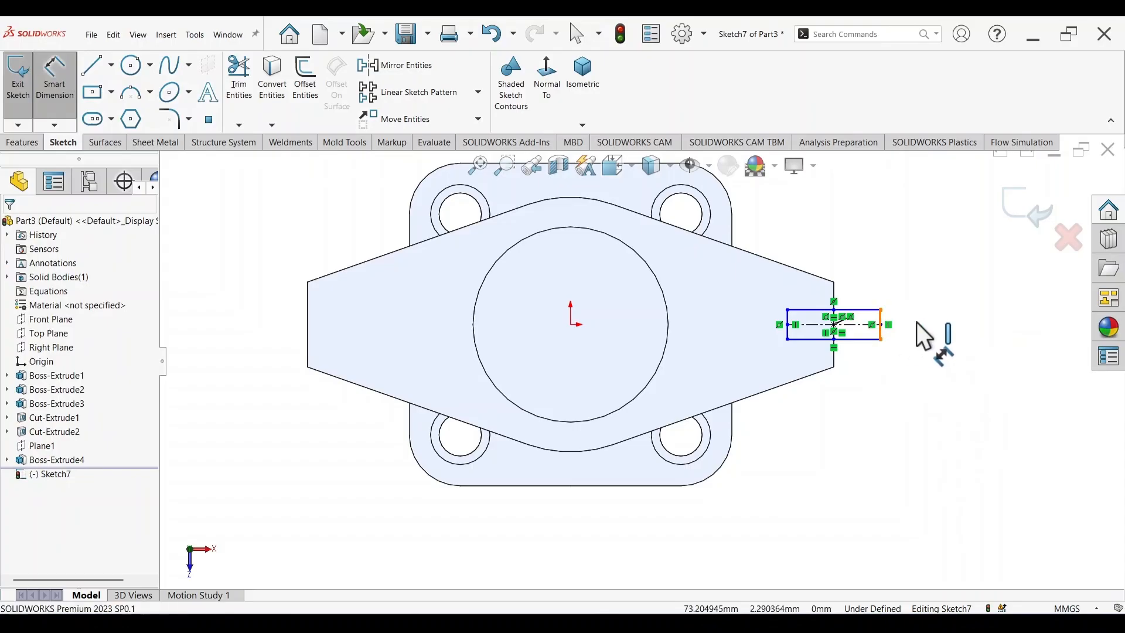
pyautogui.click(936, 324)
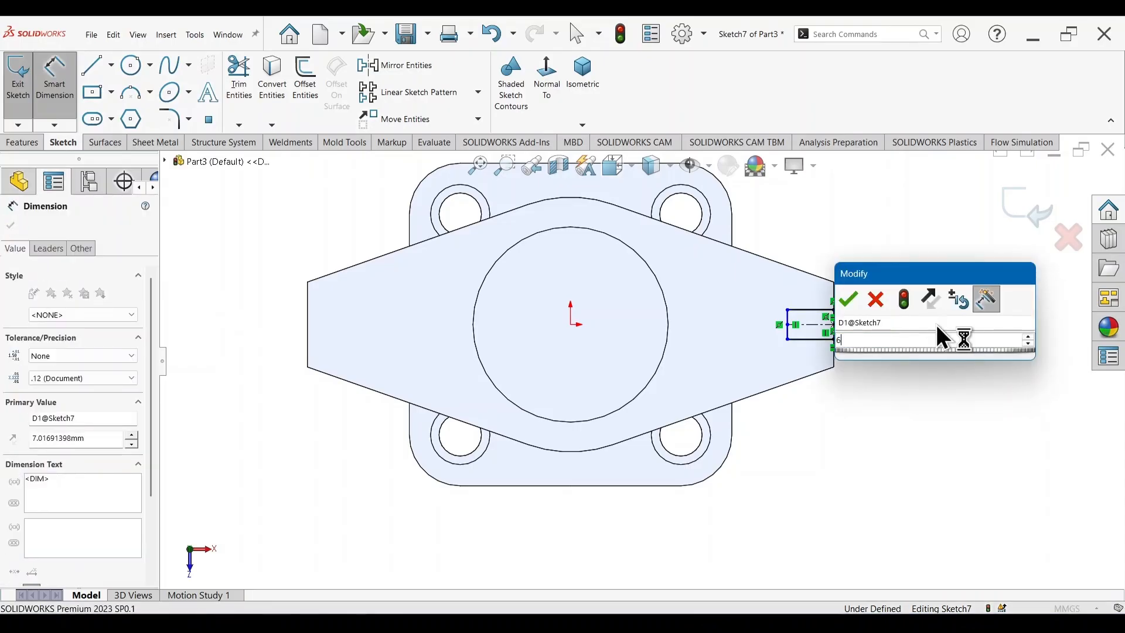
pyautogui.write('6')
pyautogui.press('Return')
# - Dimension the slot depth from the rectangle's inner side to the plate's end edge as 13 mm
pyautogui.scroll(-3, 844, 332)
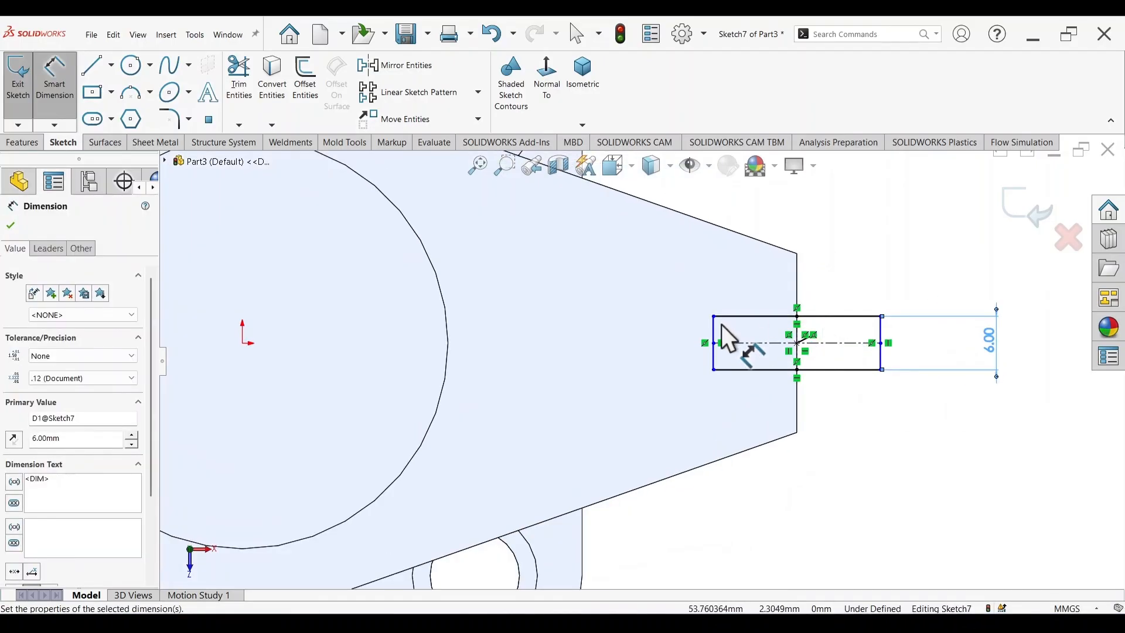
pyautogui.click(724, 341)
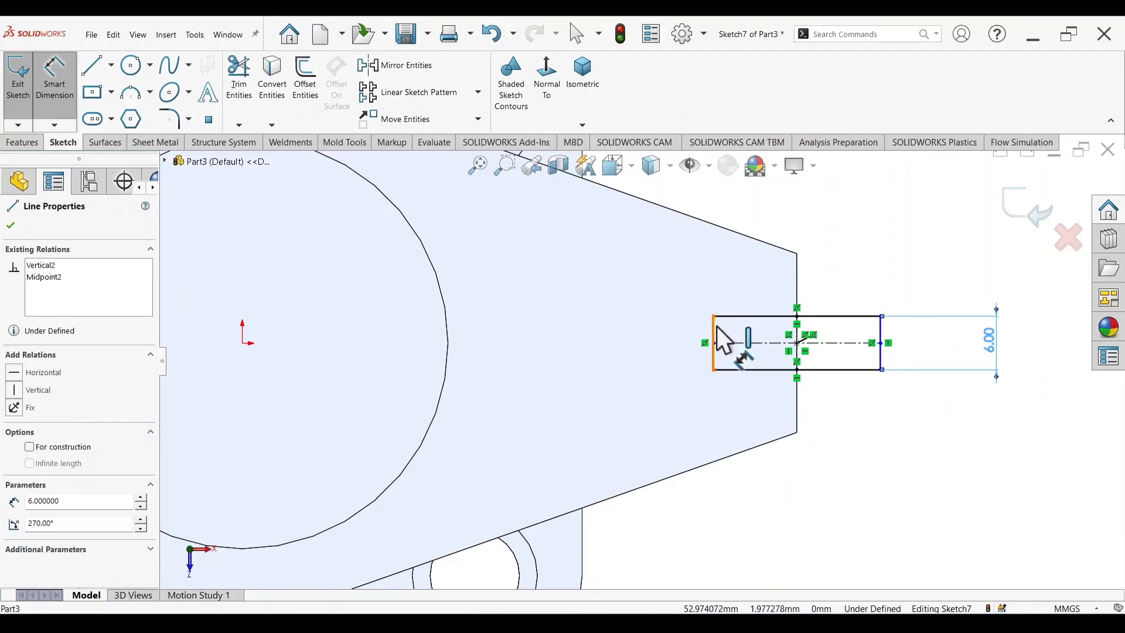
pyautogui.click(796, 274)
pyautogui.click(761, 209)
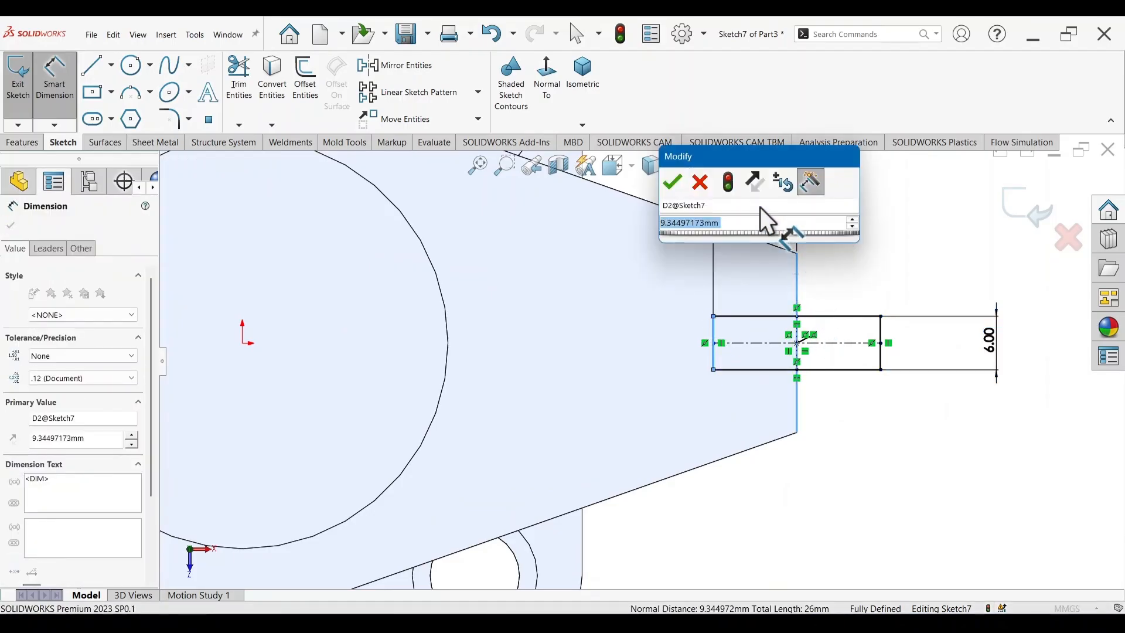
pyautogui.press('Return')
pyautogui.scroll(5, 764, 383)
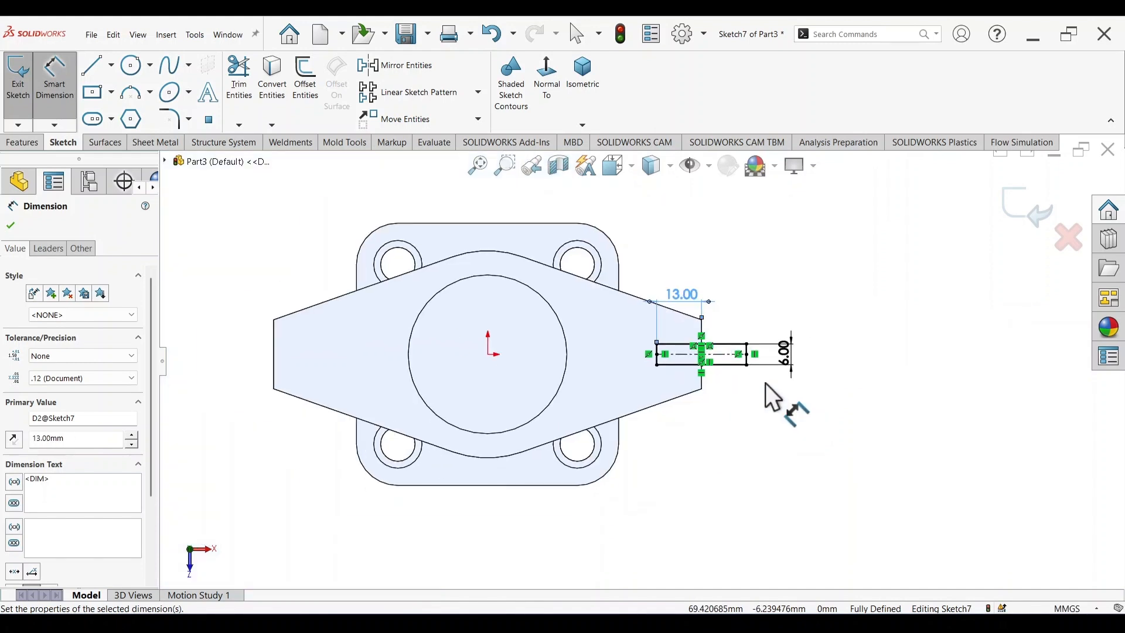
pyautogui.press('Escape')
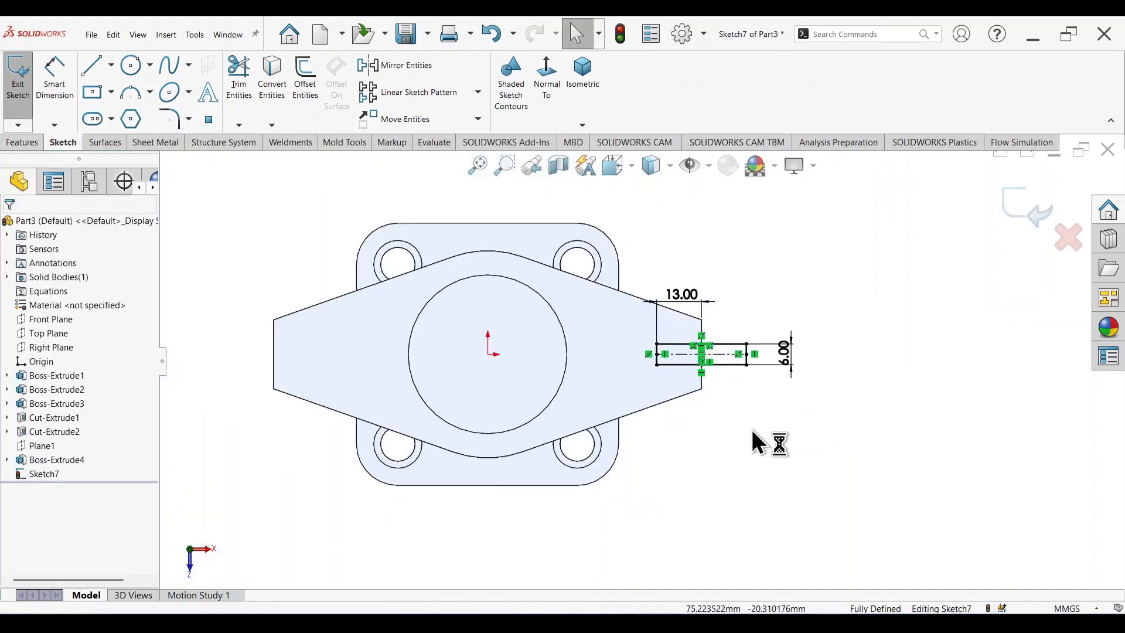
# - Cut-extrude the slot rectangle through the upper plate with the Up To Next end condition
pyautogui.press('s')
pyautogui.click(918, 564)
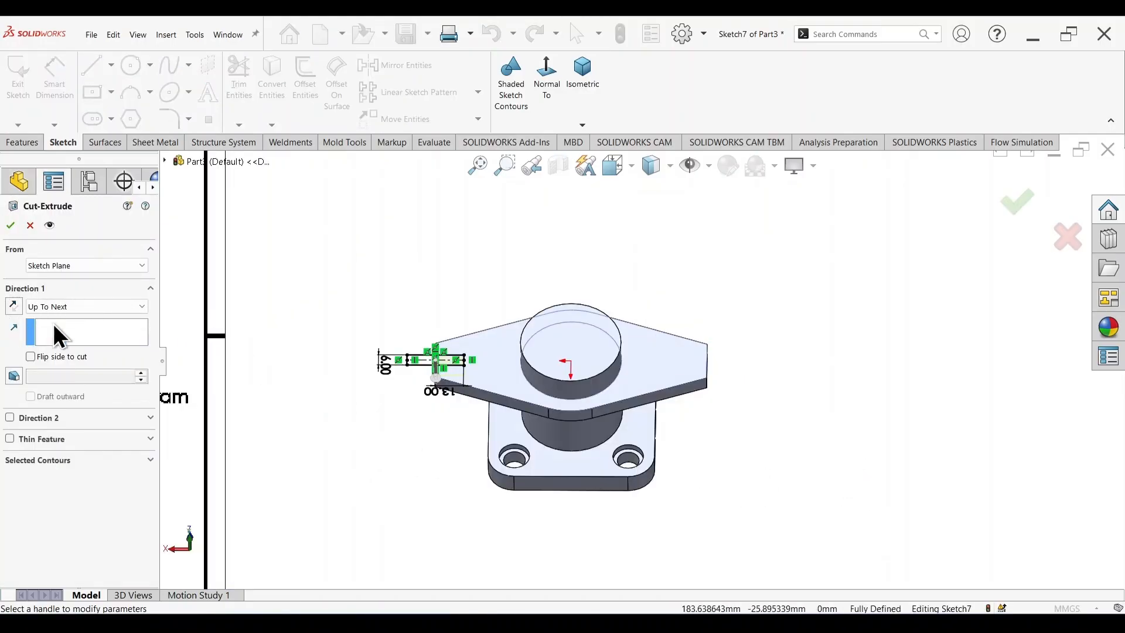
pyautogui.click(1020, 205)
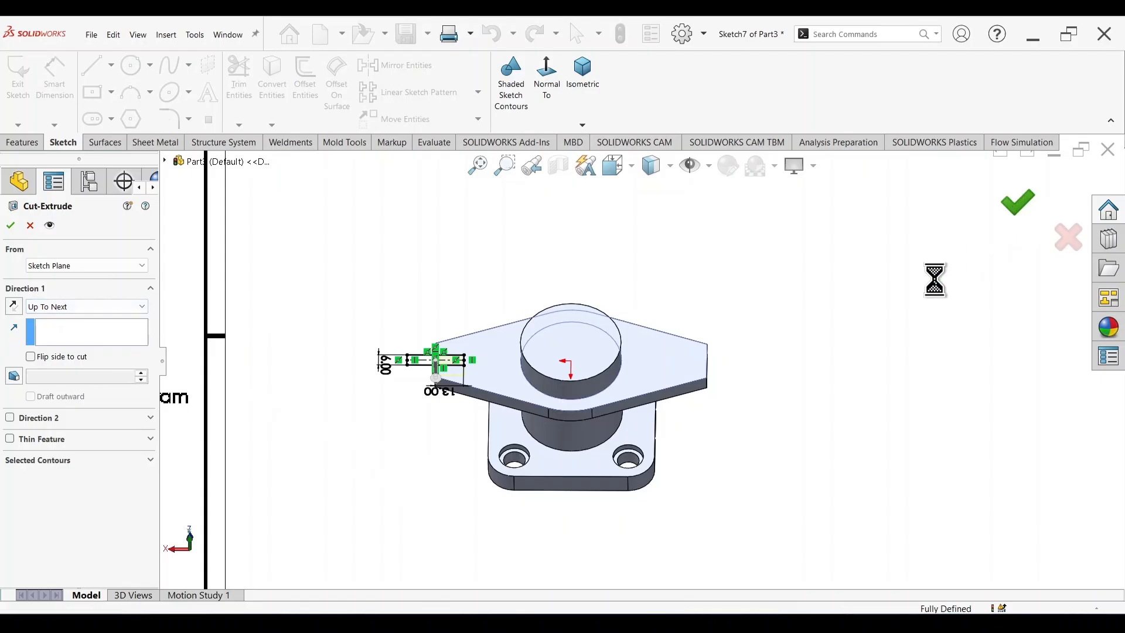
# - Mirror the end slot cut, Cut-Extrude3, about the Right Plane to the plate's opposite end
pyautogui.moveTo(816, 464); pyautogui.dragTo(908, 451, button='middle')
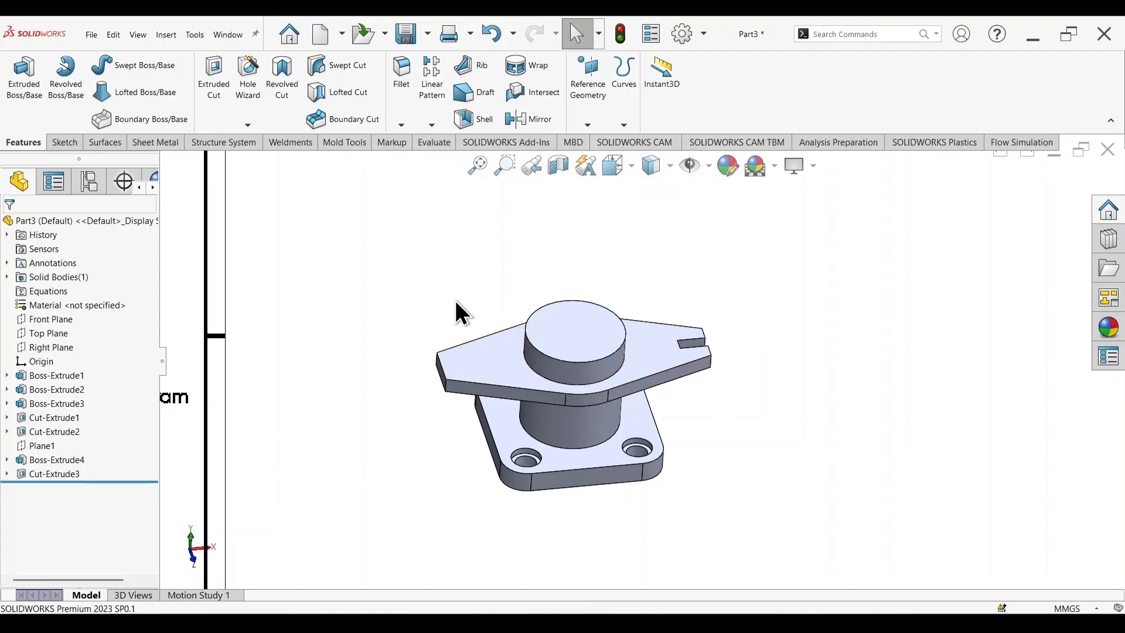
pyautogui.click(537, 121)
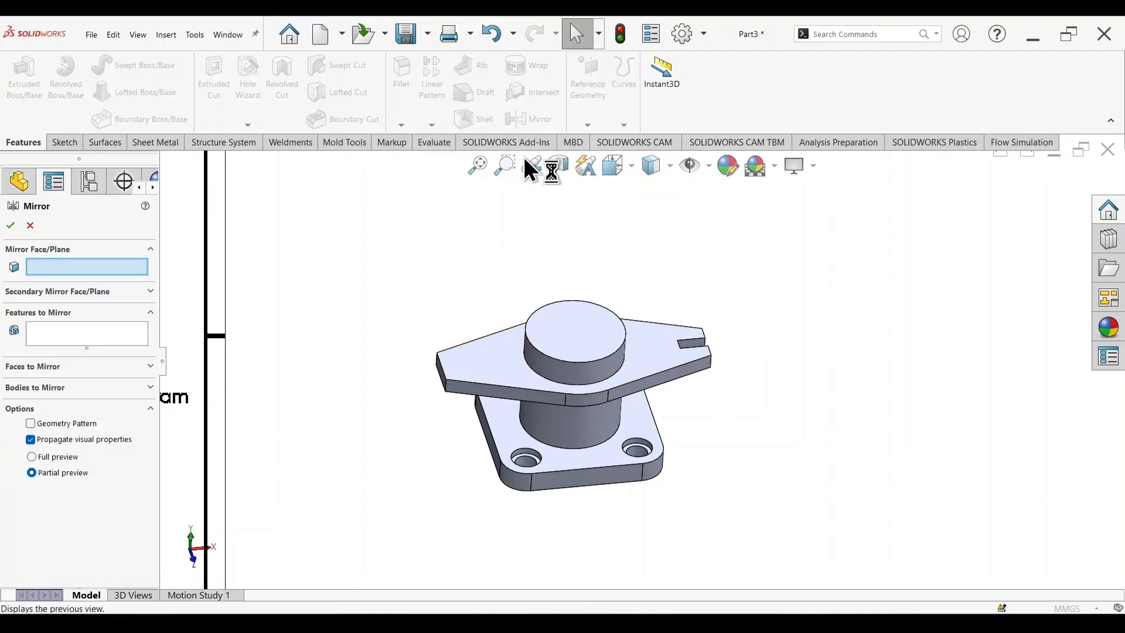
pyautogui.click(164, 159)
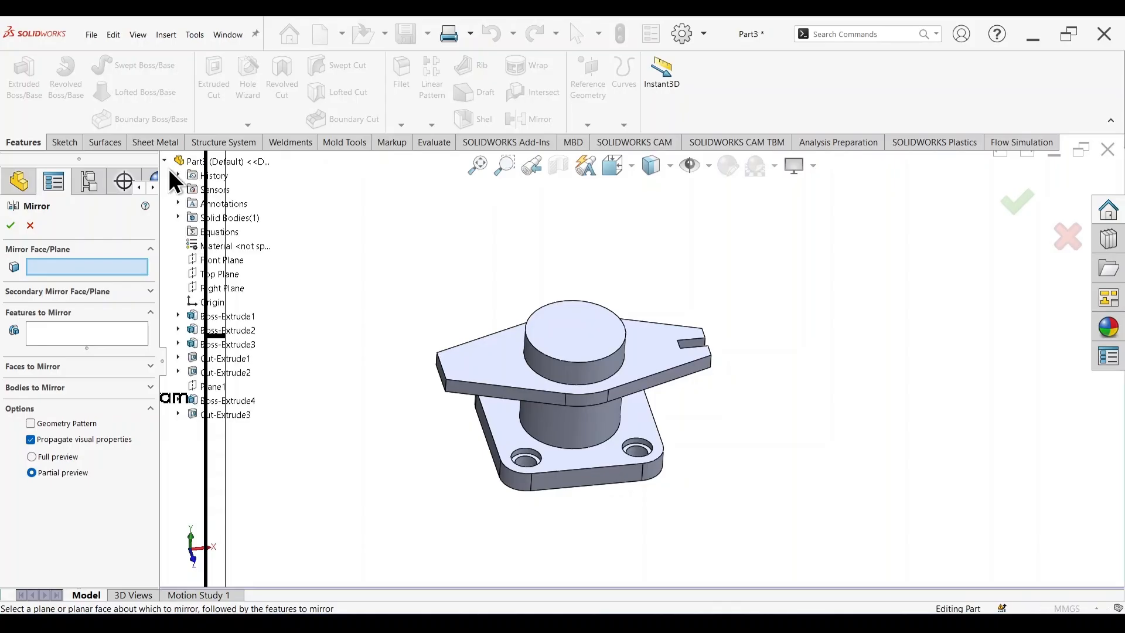
pyautogui.scroll(4, 319, 332)
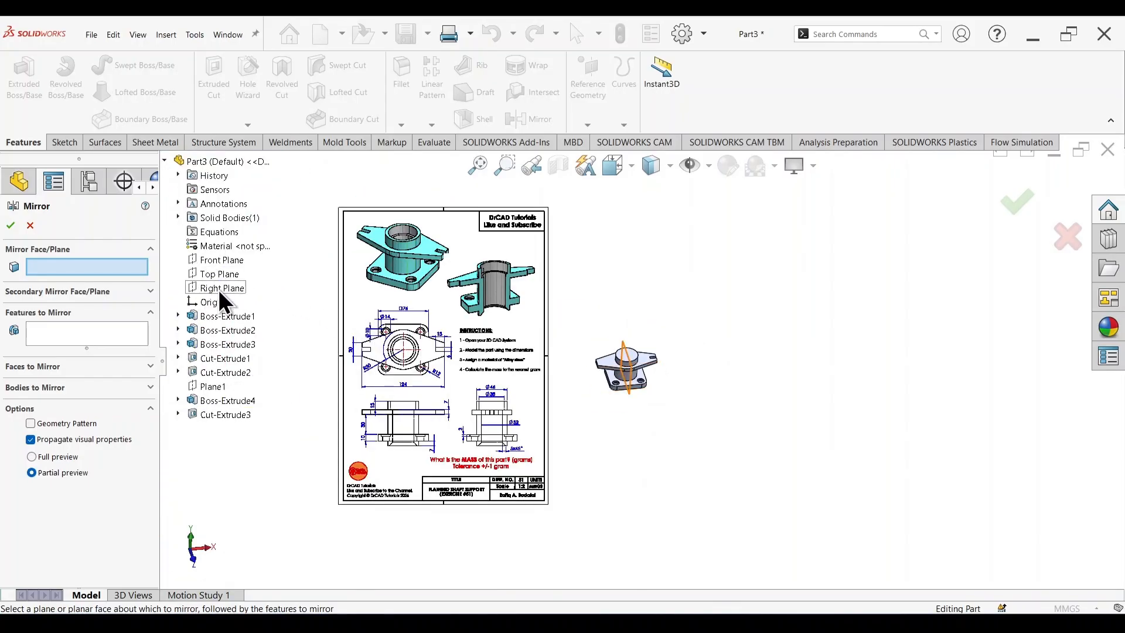
pyautogui.click(218, 290)
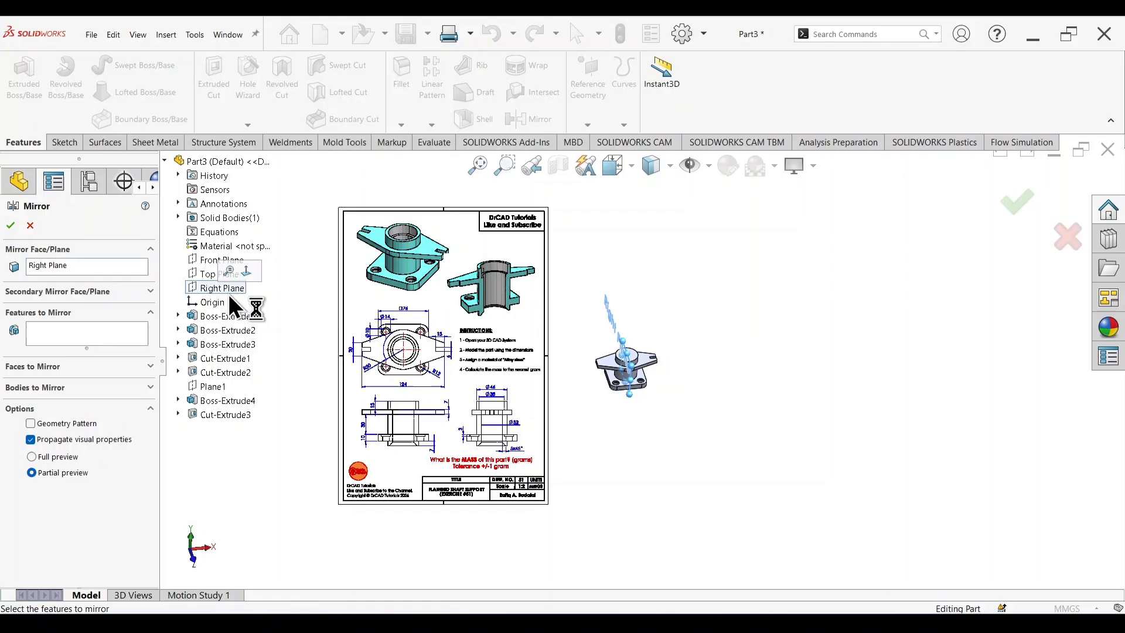
pyautogui.click(222, 415)
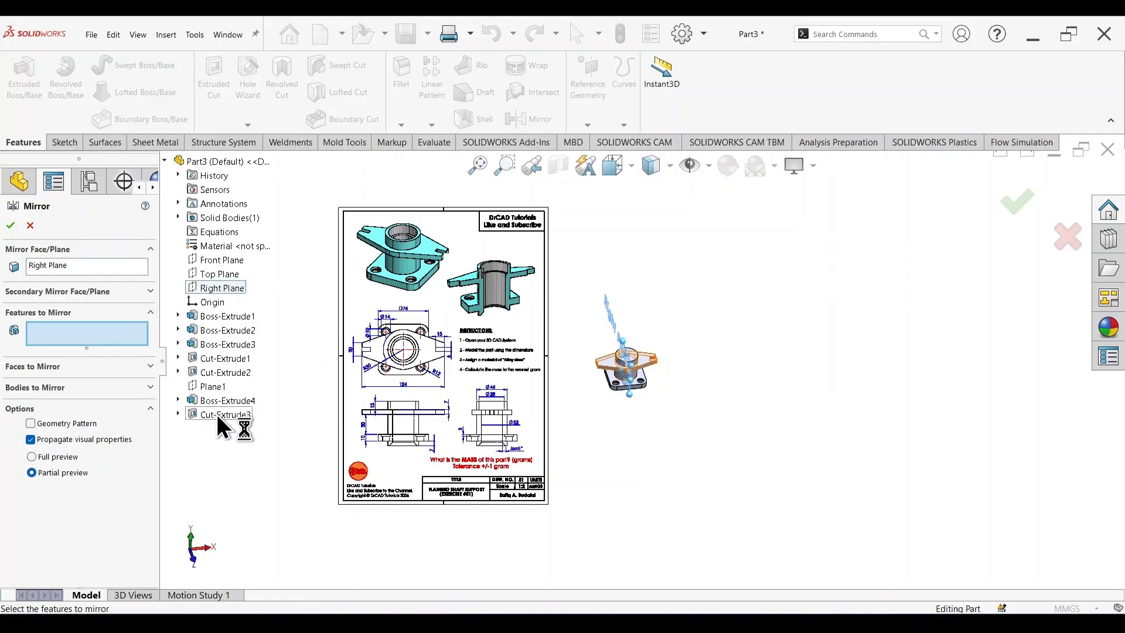
pyautogui.scroll(-8, 635, 371)
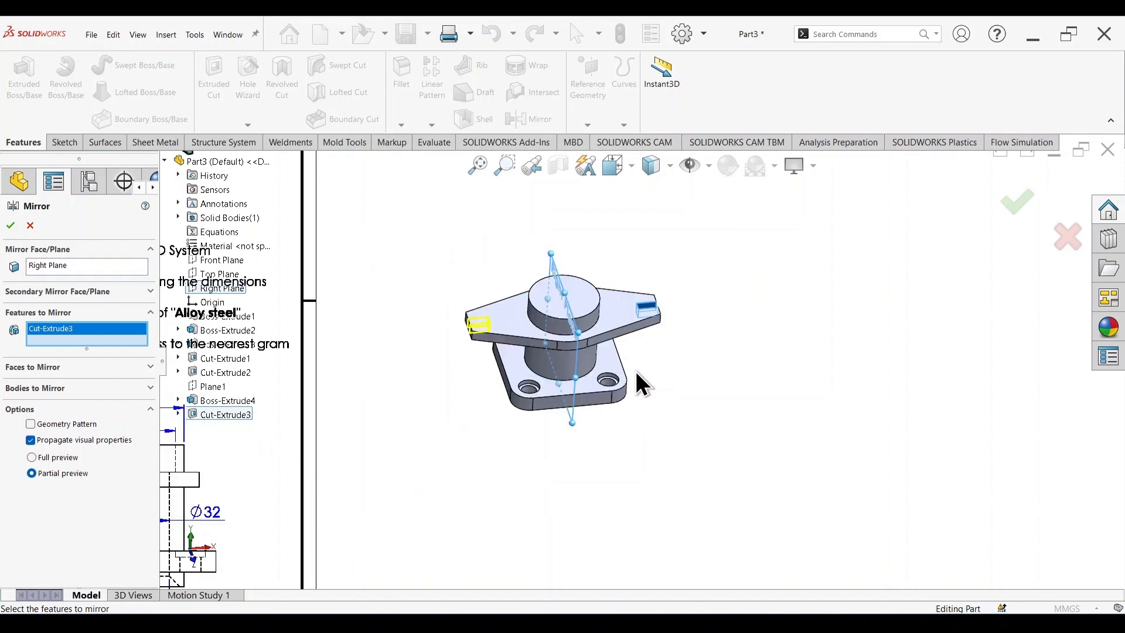
pyautogui.click(1022, 205)
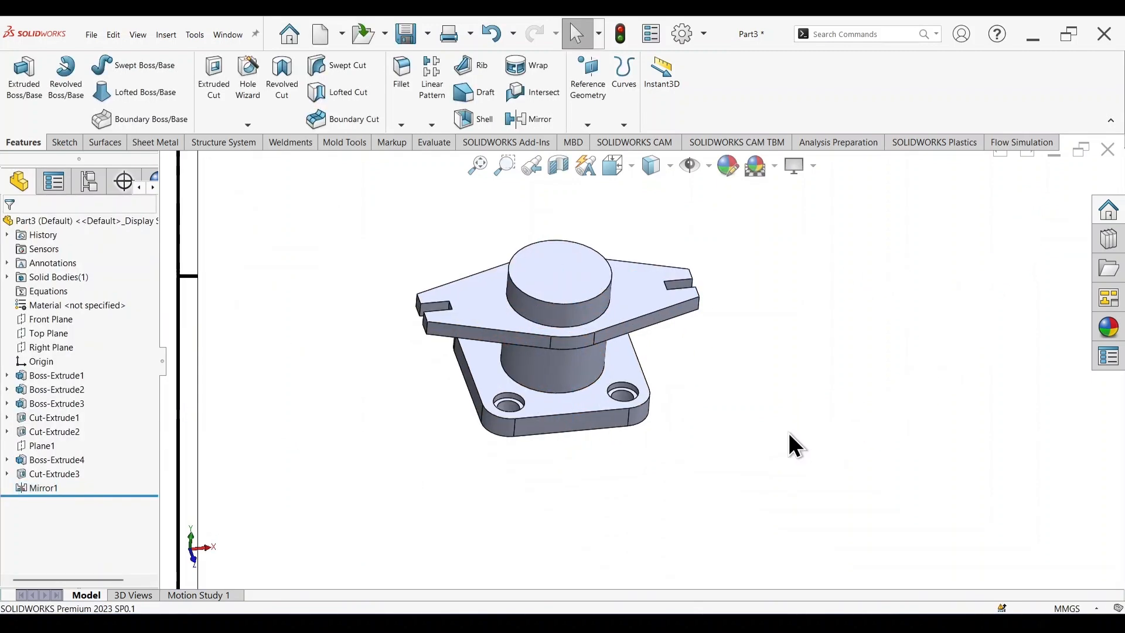
# - Examine the drawing's sectioned view and dimensioned side view for the shape of the central bore
pyautogui.moveTo(790, 434)
pyautogui.mouseDown(button='middle')
pyautogui.moveTo(783, 301)
pyautogui.moveTo(685, 323)
pyautogui.moveTo(648, 459)
pyautogui.moveTo(687, 377)
pyautogui.moveTo(758, 433)
pyautogui.mouseUp(button='middle')
pyautogui.scroll(6, 680, 398)
pyautogui.scroll(-2, 400, 271)
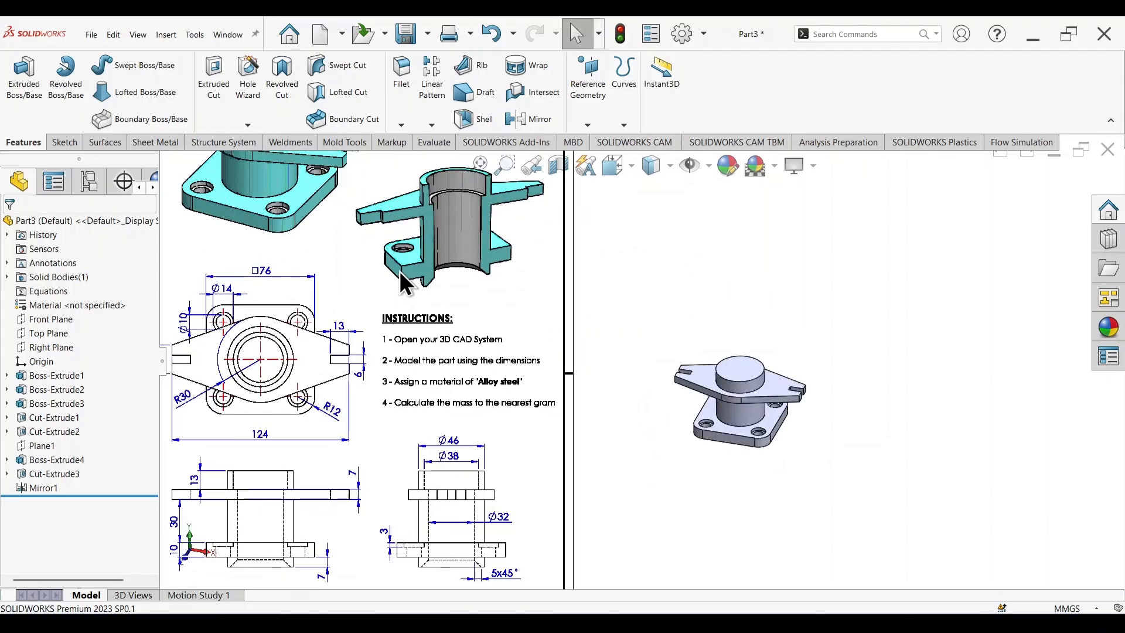
pyautogui.scroll(3, 415, 266)
pyautogui.scroll(-3, 416, 265)
pyautogui.scroll(-3, 535, 257)
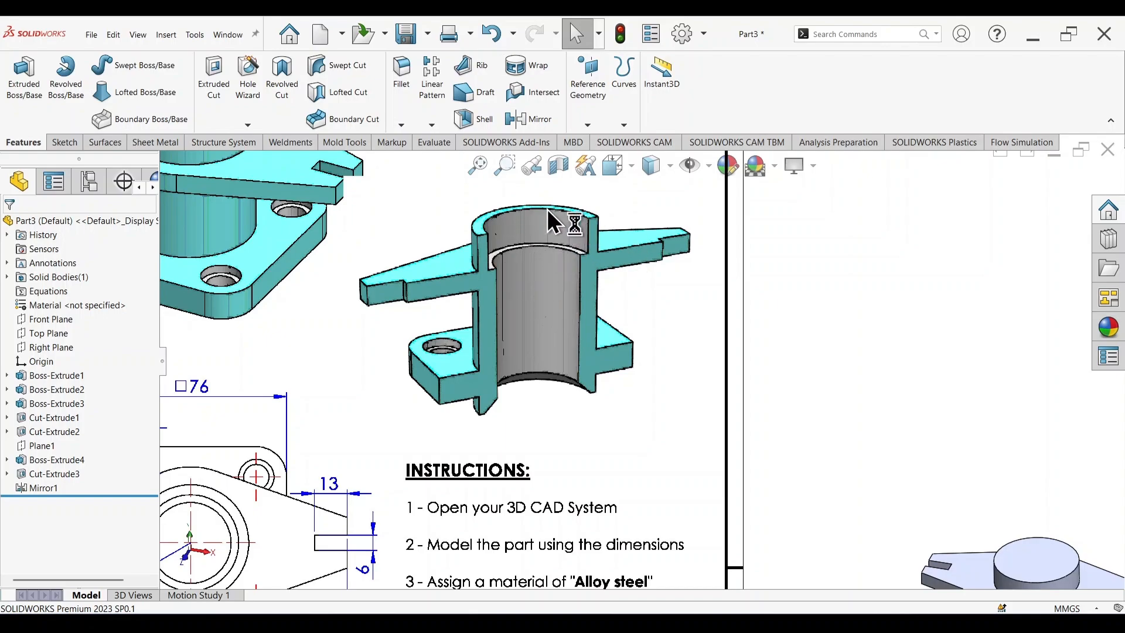
pyautogui.scroll(3, 620, 390)
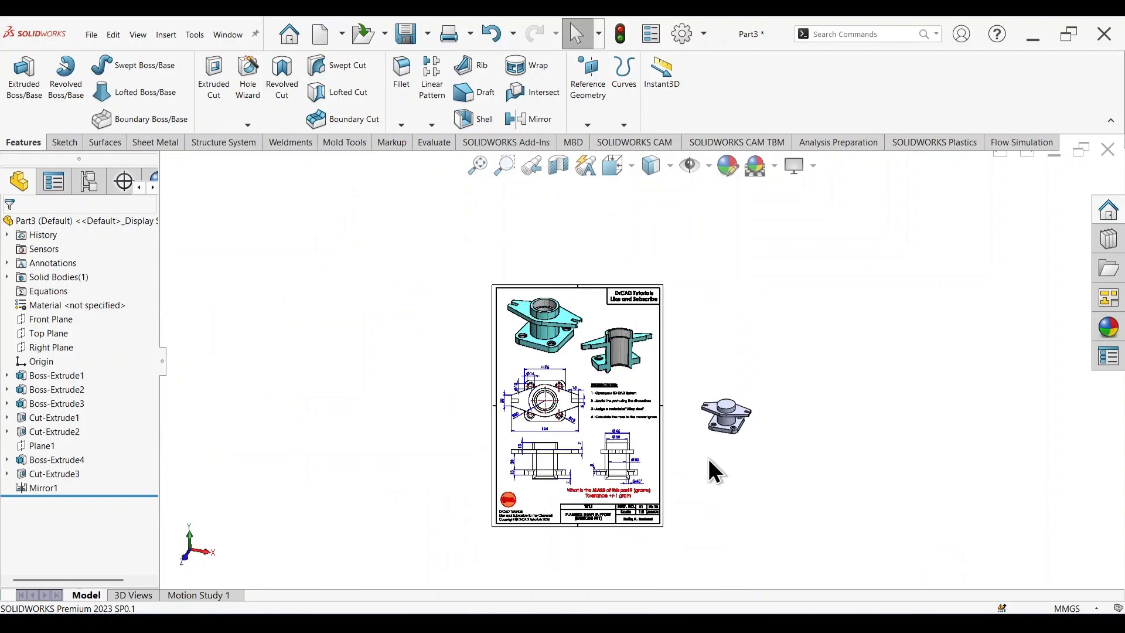
pyautogui.scroll(-4, 723, 435)
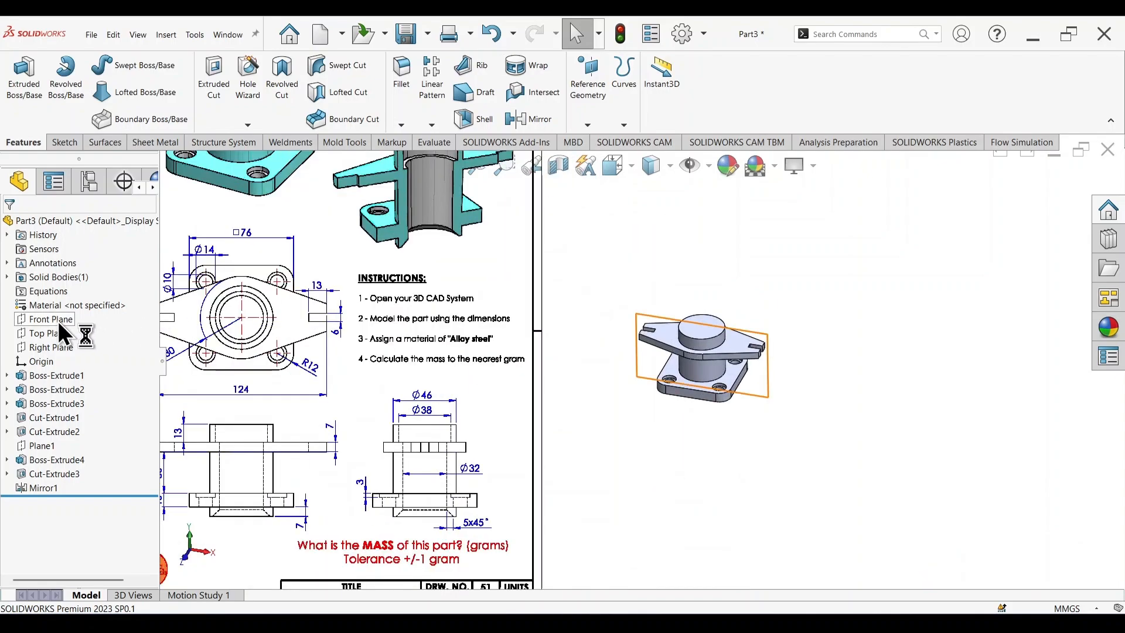
# - Start a sketch on the Front Plane and draw a 67 mm vertical line along the shaft axis, from bottom edge to top edge
pyautogui.click(58, 321)
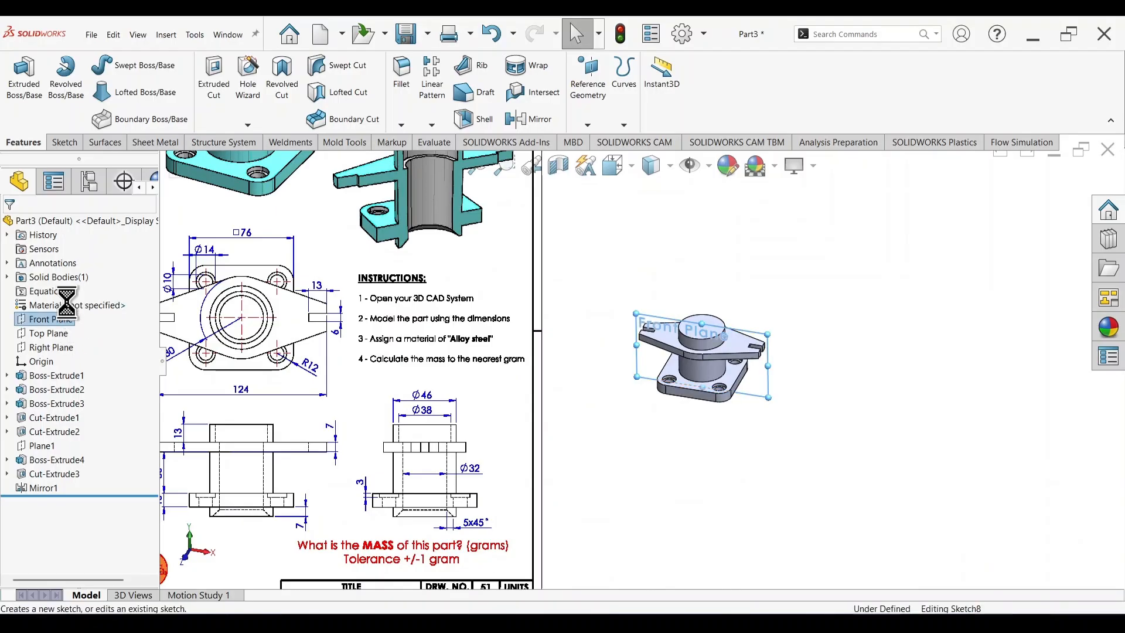
pyautogui.click(111, 304)
pyautogui.scroll(-6, 826, 380)
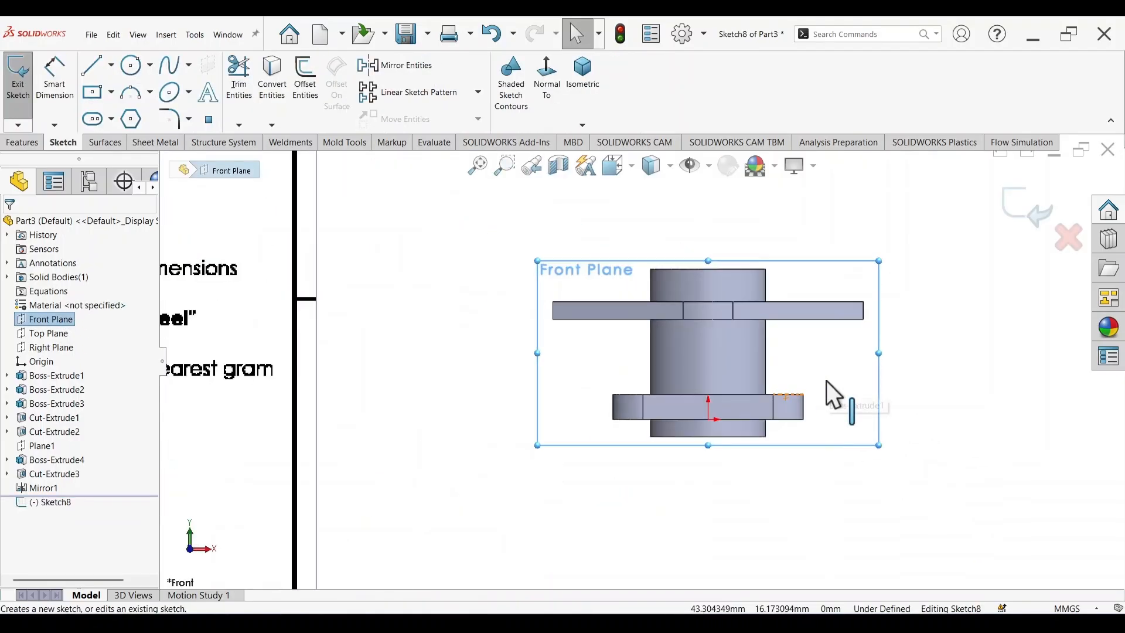
pyautogui.moveTo(1053, 410); pyautogui.dragTo(961, 411, button='right')
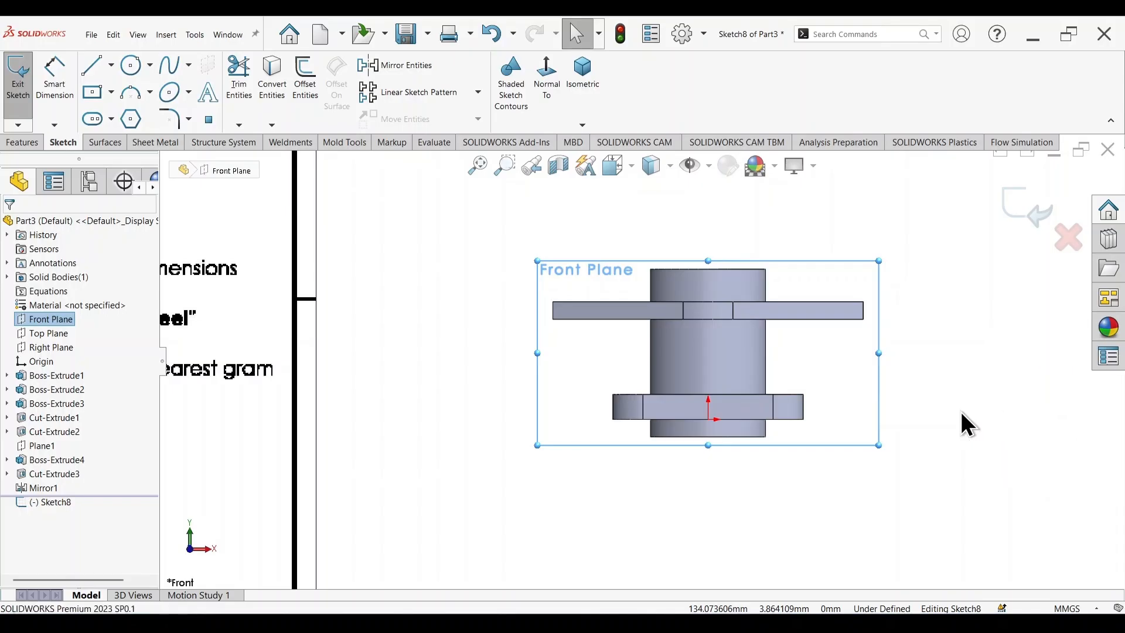
pyautogui.click(708, 436)
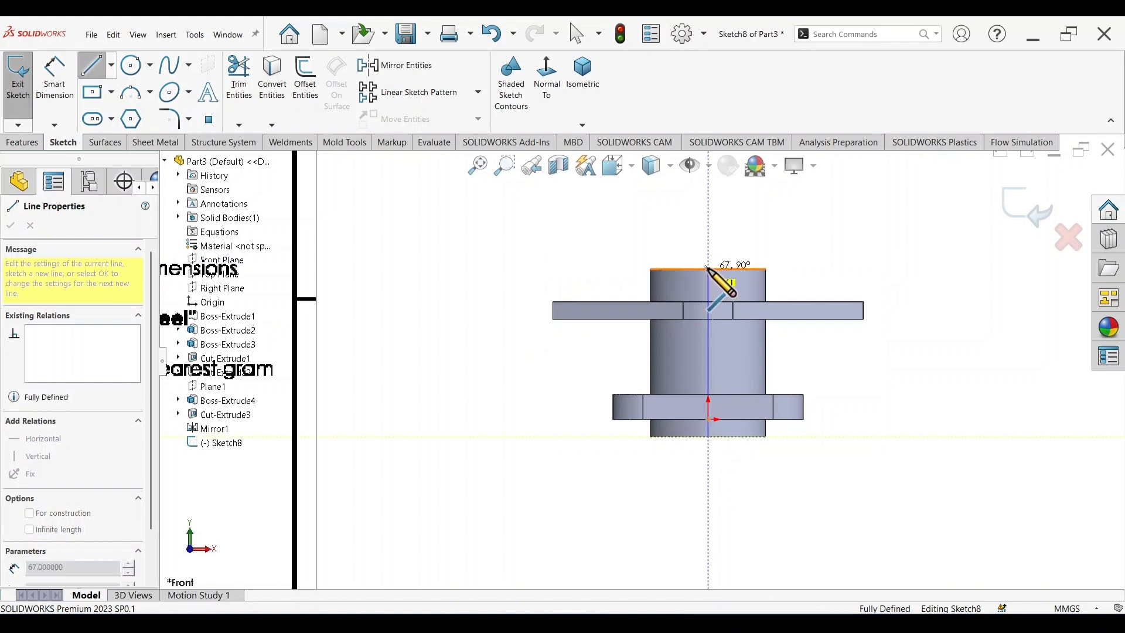
pyautogui.click(708, 268)
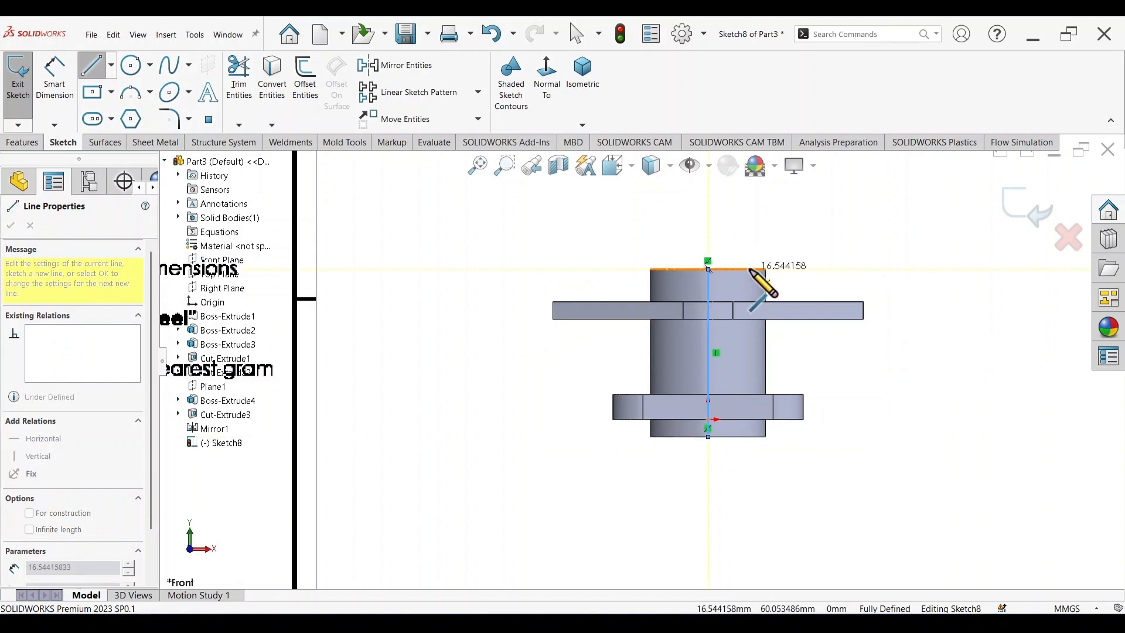
# - Draw a horizontal line about 16.5 mm outward along the shaft's top edge and a 13 mm vertical line down to the upper plate's top face
pyautogui.scroll(3, 641, 364)
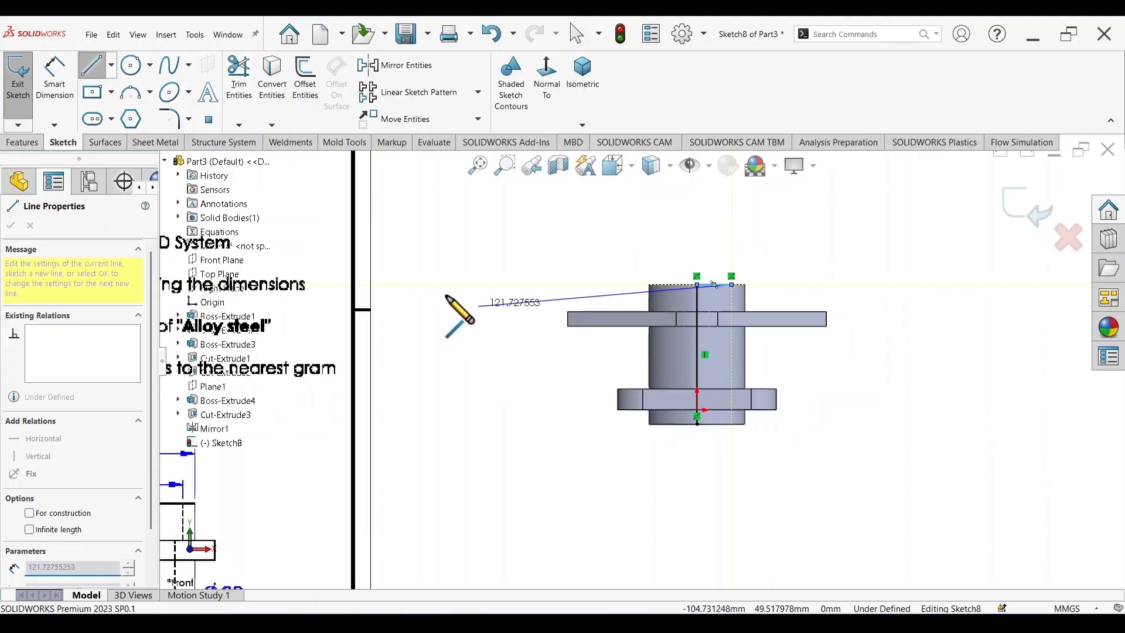
pyautogui.scroll(6, 335, 460)
pyautogui.scroll(-9, 391, 438)
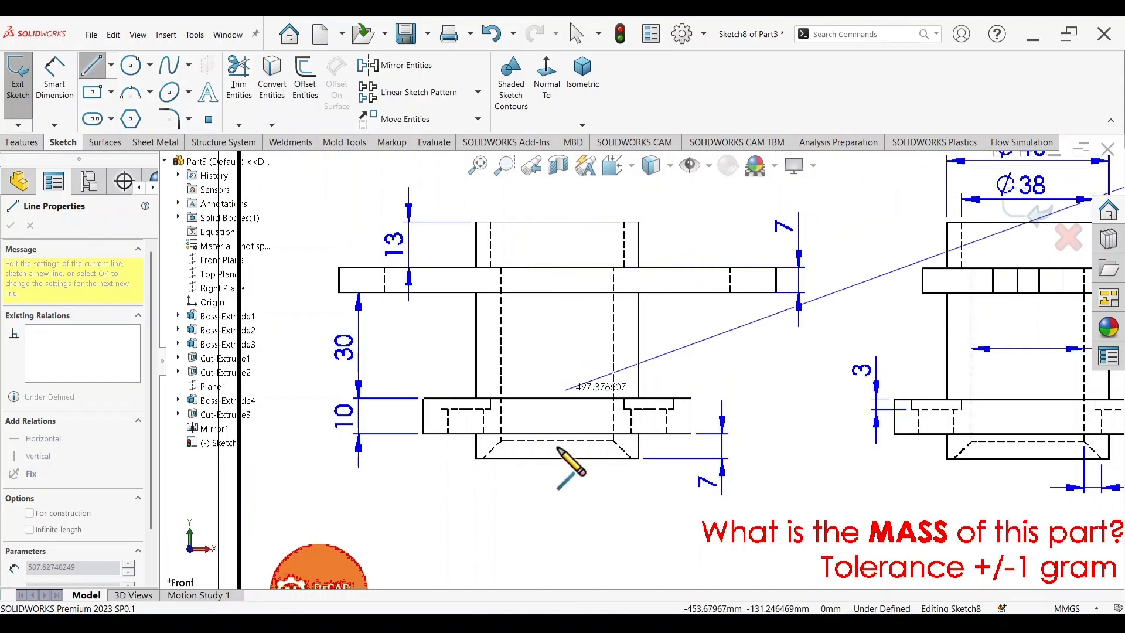
pyautogui.scroll(8, 814, 351)
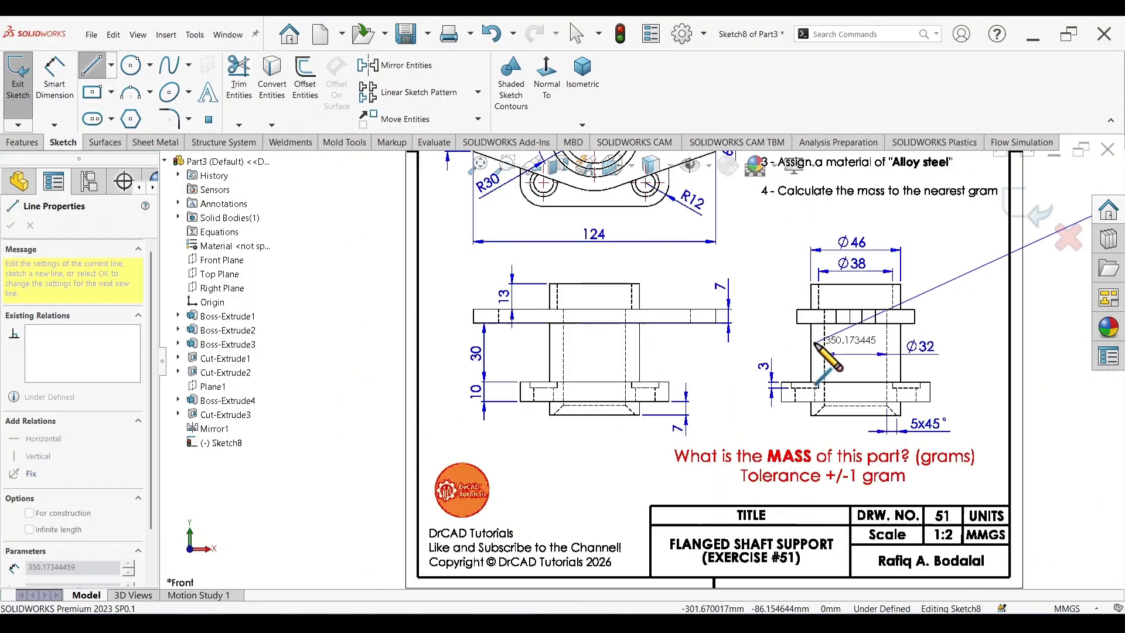
pyautogui.scroll(-10, 776, 316)
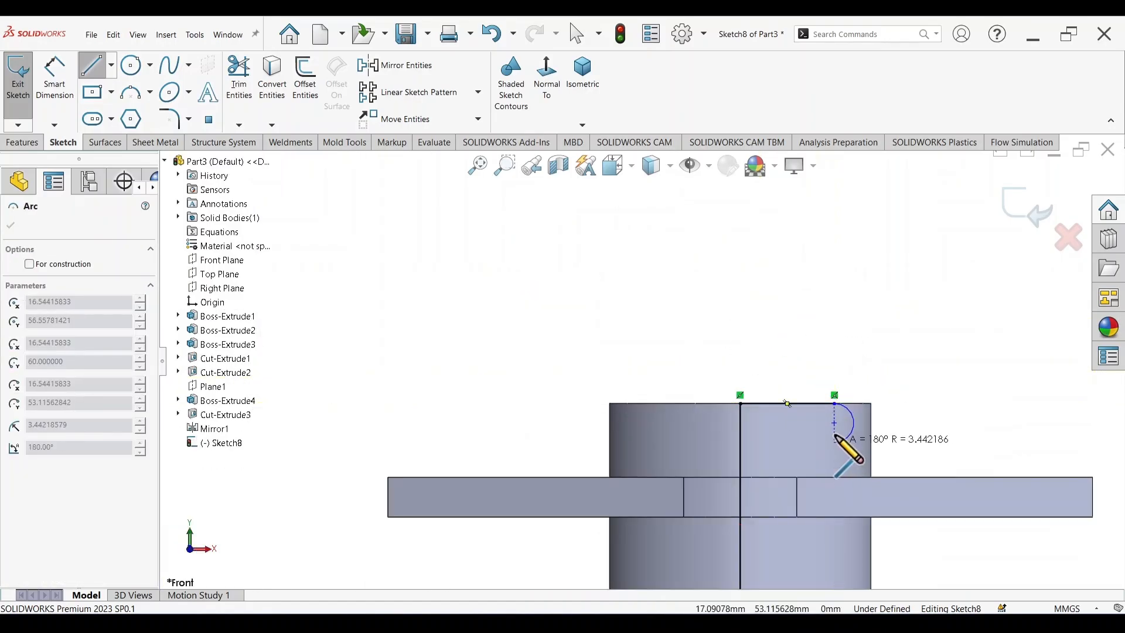
pyautogui.press('Escape')
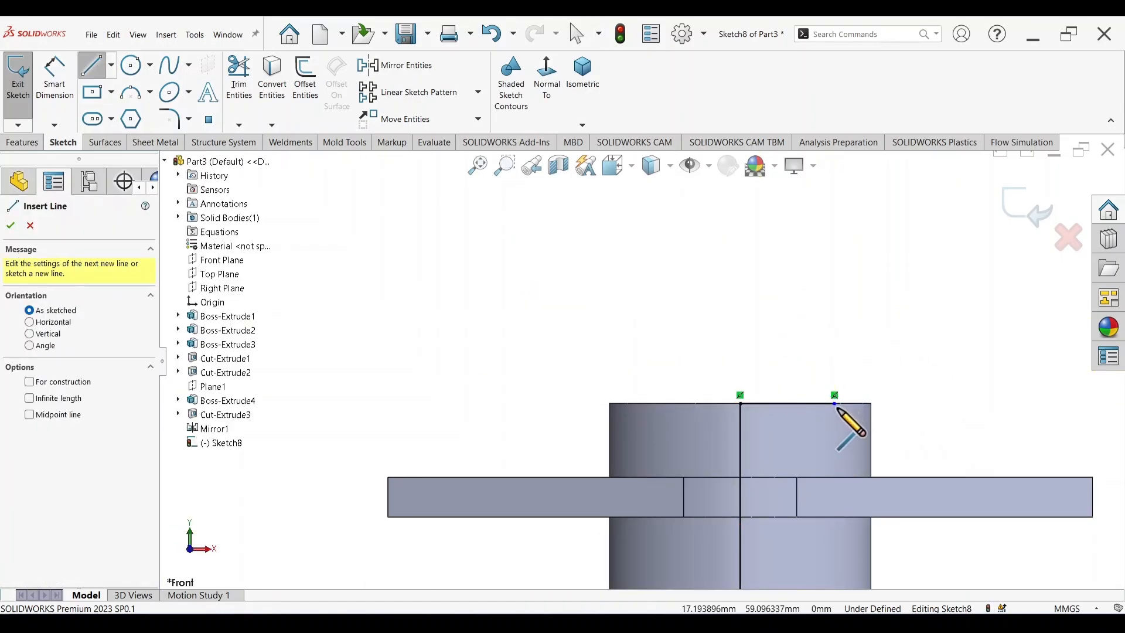
pyautogui.click(834, 404)
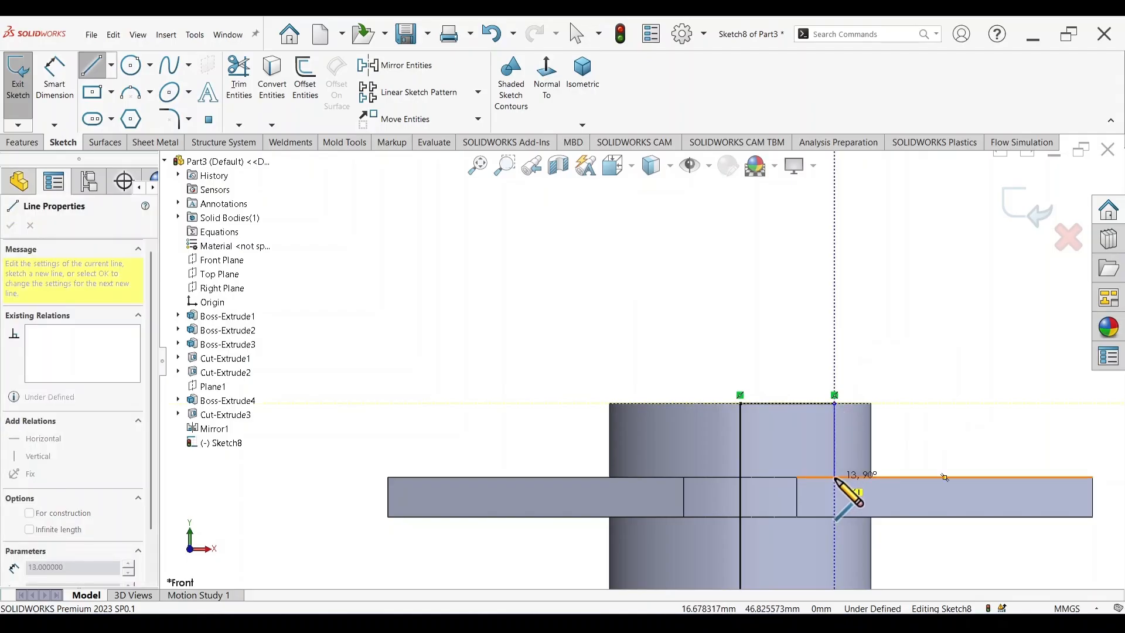
pyautogui.click(835, 477)
# - Draw a short horizontal line inward along the upper plate's top face from the lower end of the 13 mm line
pyautogui.scroll(10, 825, 479)
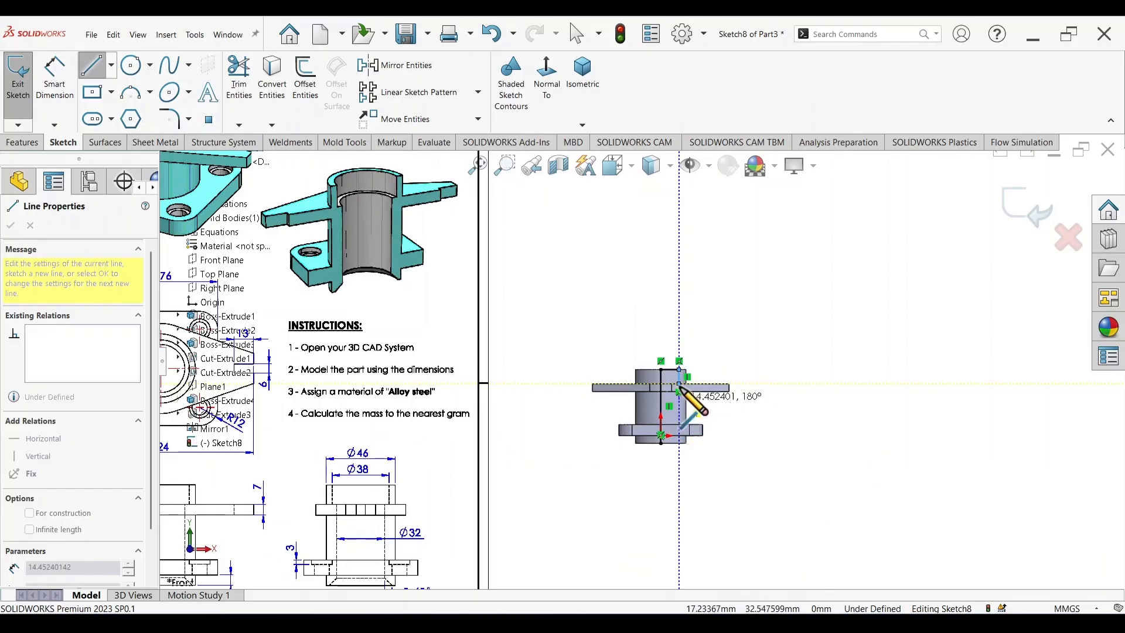
pyautogui.scroll(-10, 681, 399)
pyautogui.press('a')
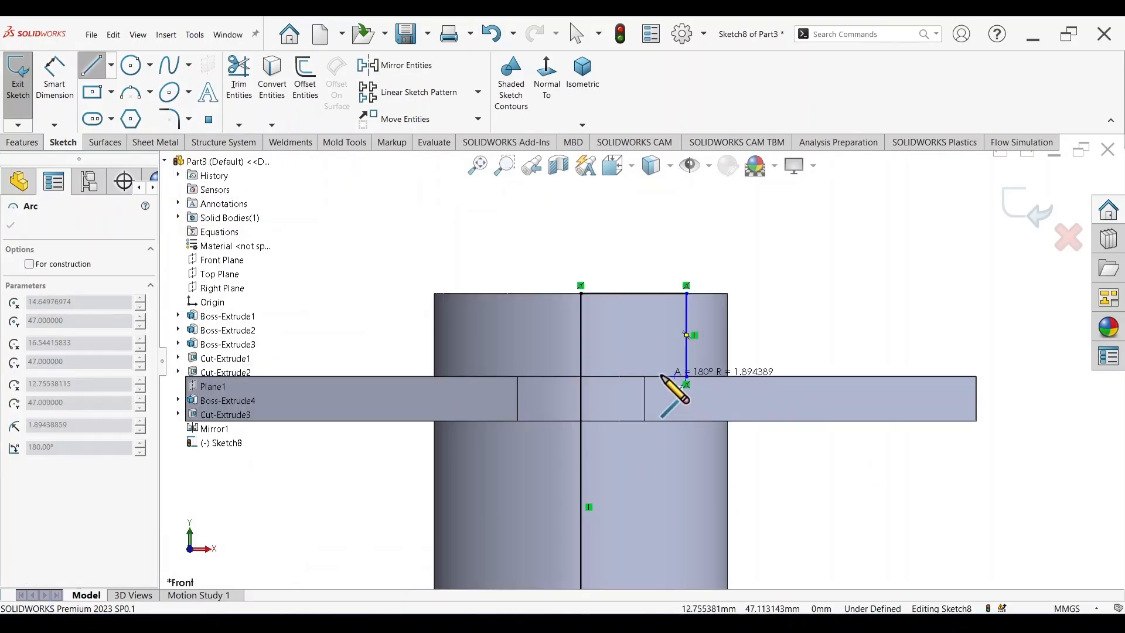
pyautogui.press('Escape')
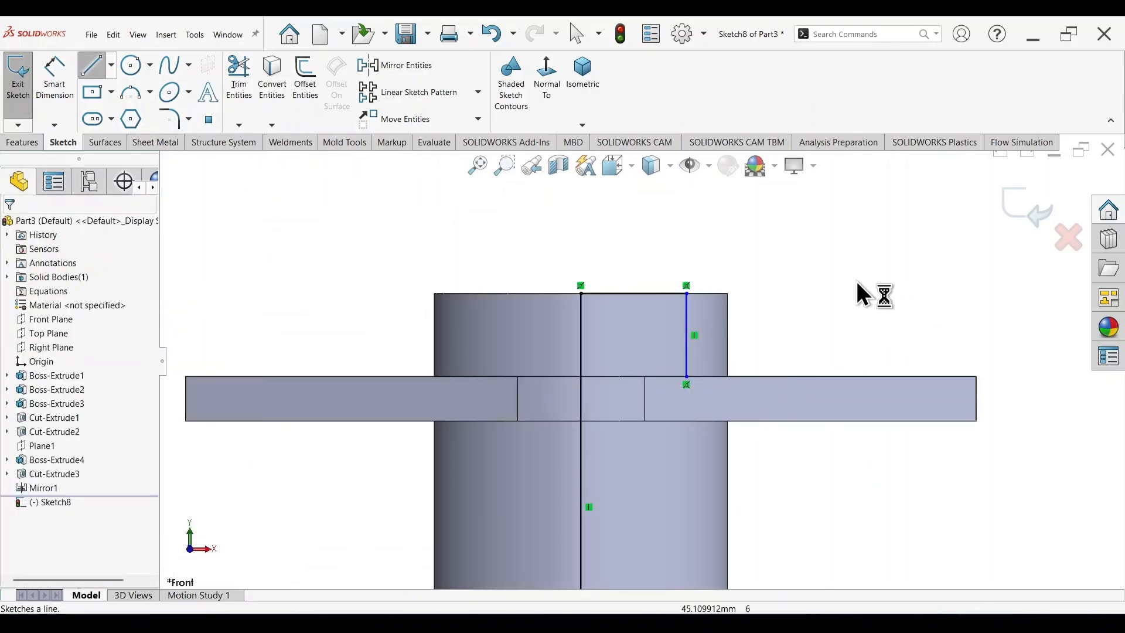
pyautogui.press('l')
pyautogui.click(656, 377)
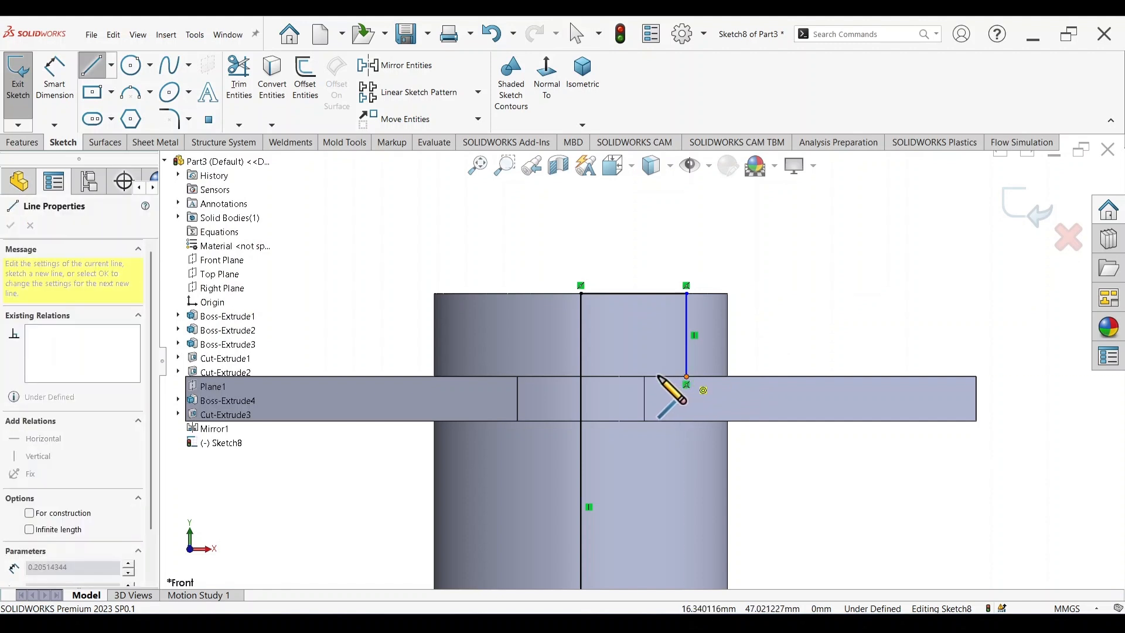
# - Close the bore profile with a 54 mm vertical line to the shaft's bottom edge and a horizontal line about 11.9 mm back to the axis
pyautogui.press('z')
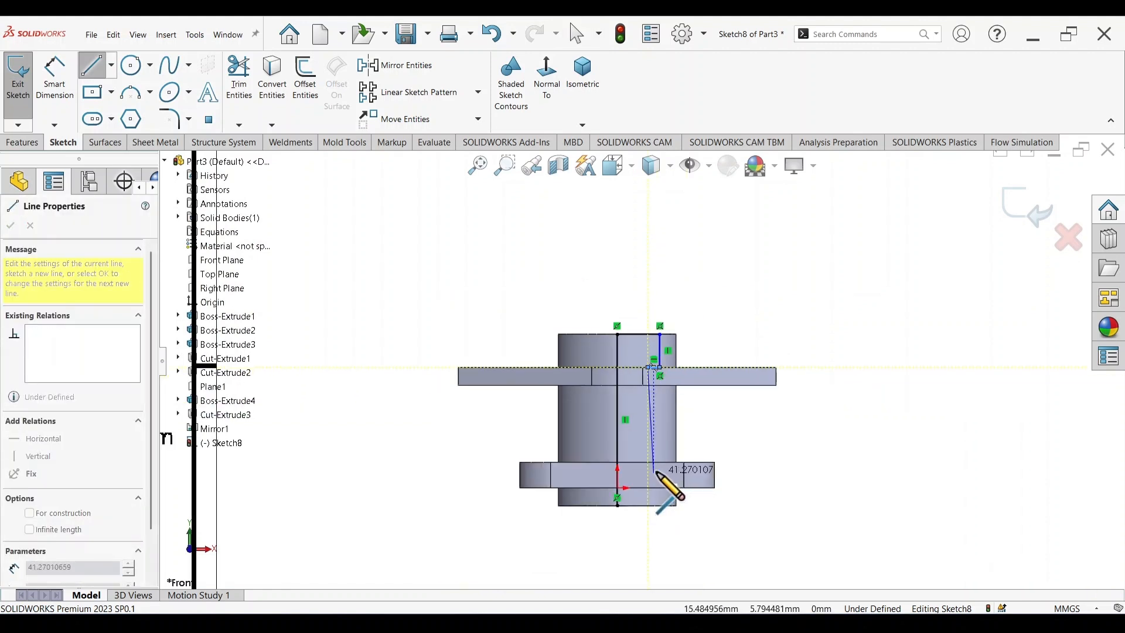
pyautogui.scroll(-3, 665, 477)
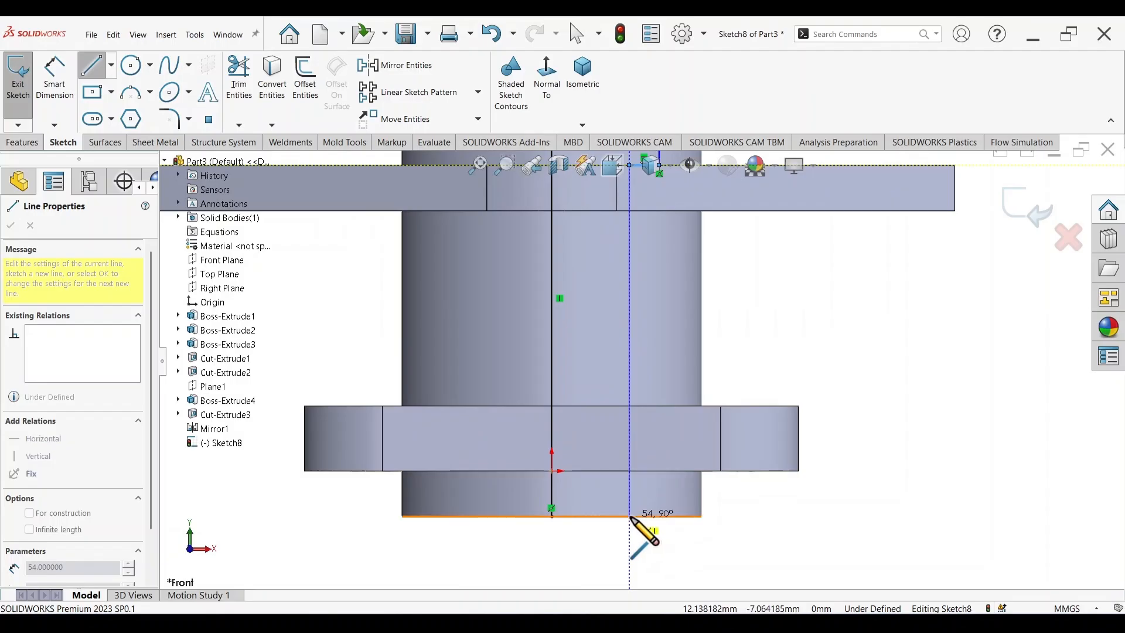
pyautogui.click(629, 516)
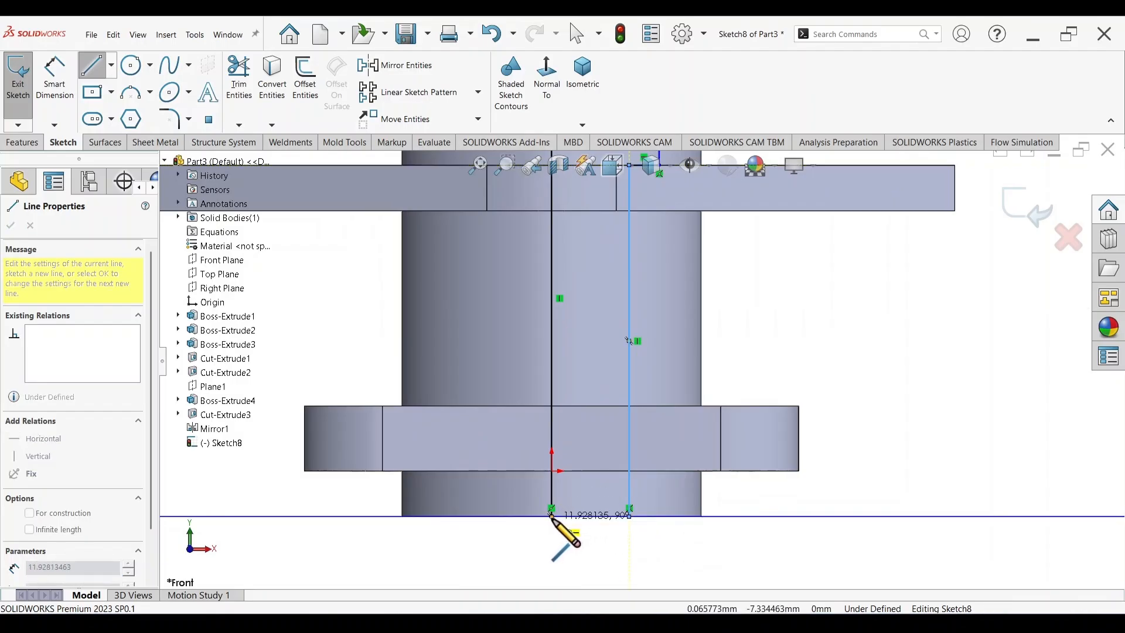
pyautogui.click(552, 515)
# - Dimension the bore profile's top horizontal line as 38/2, the radius of the wider upper bore
pyautogui.scroll(5, 642, 357)
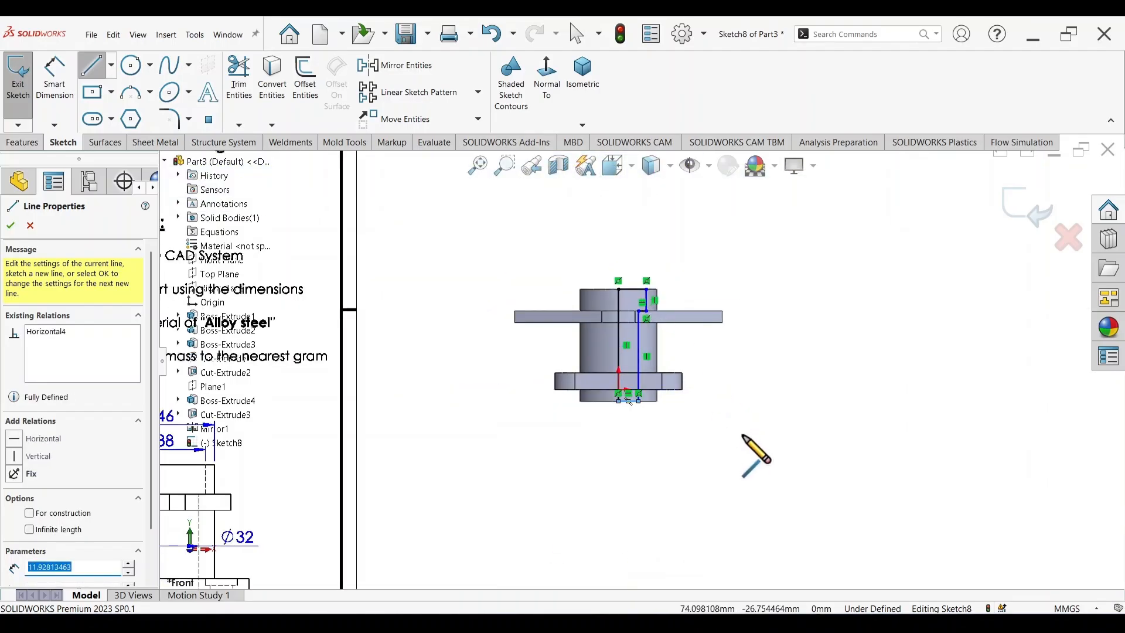
pyautogui.moveTo(744, 439); pyautogui.dragTo(733, 367, button='right')
pyautogui.scroll(5, 584, 315)
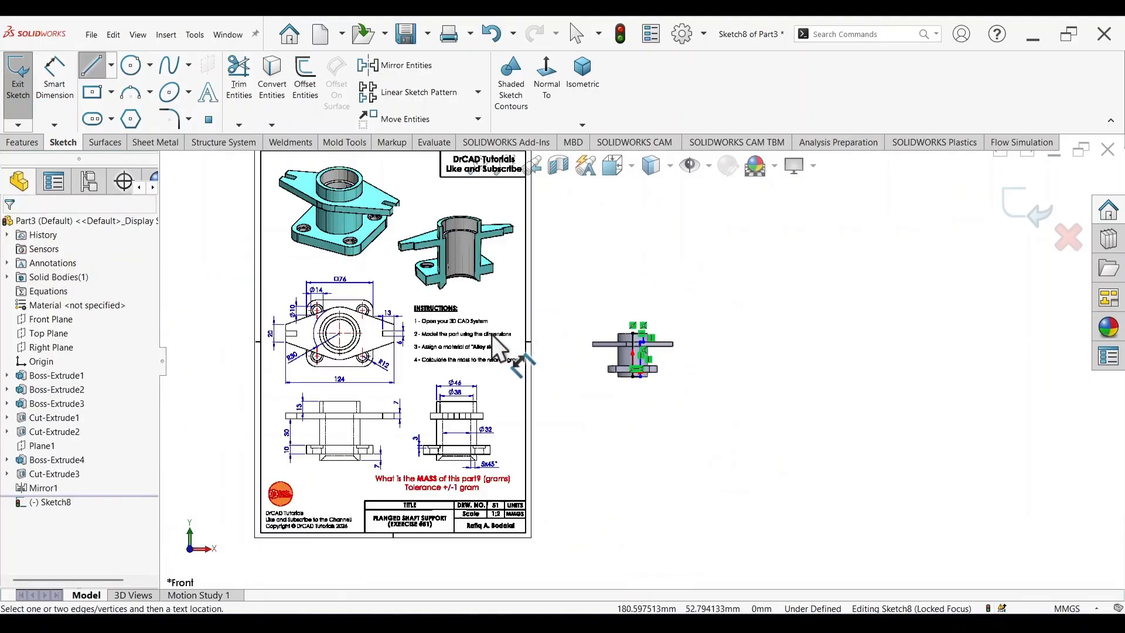
pyautogui.scroll(-8, 451, 408)
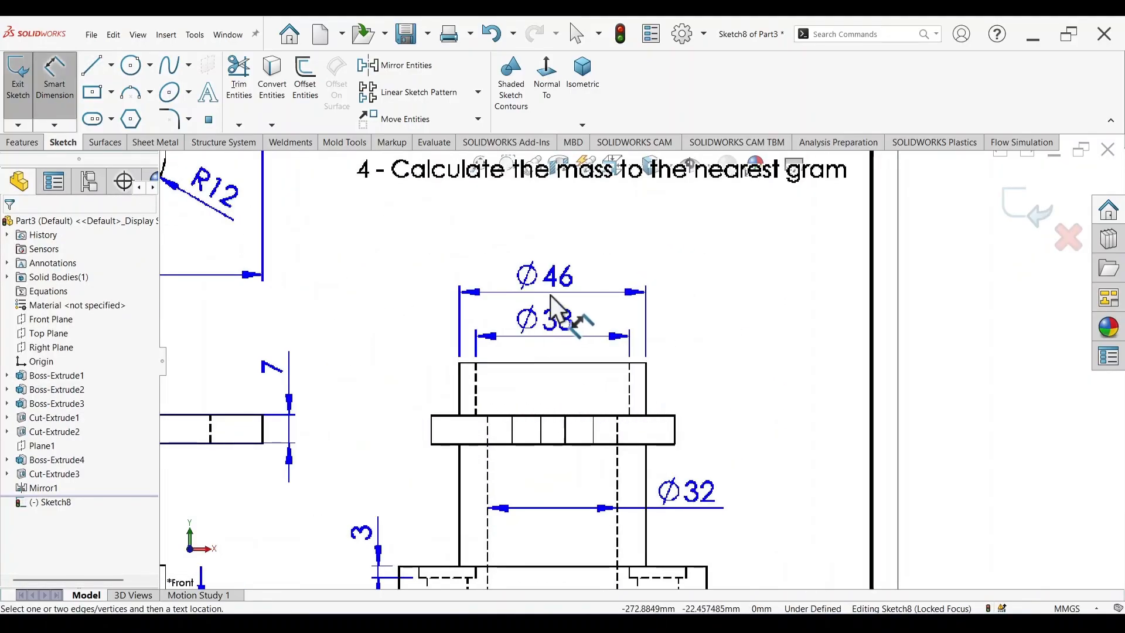
pyautogui.scroll(6, 641, 354)
pyautogui.scroll(-9, 893, 248)
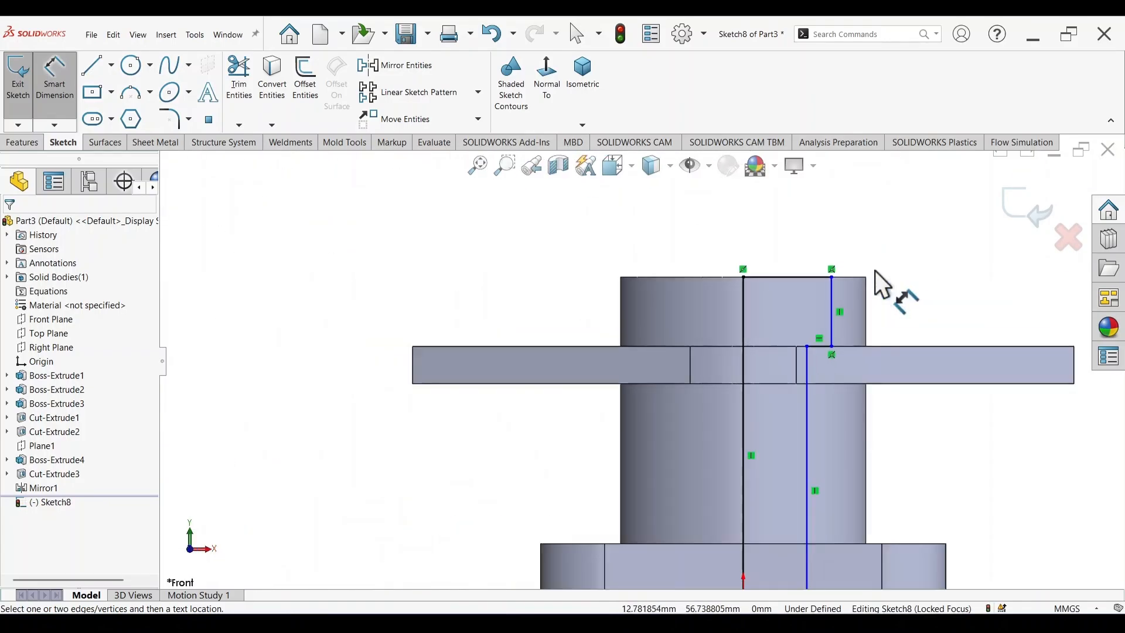
pyautogui.click(771, 279)
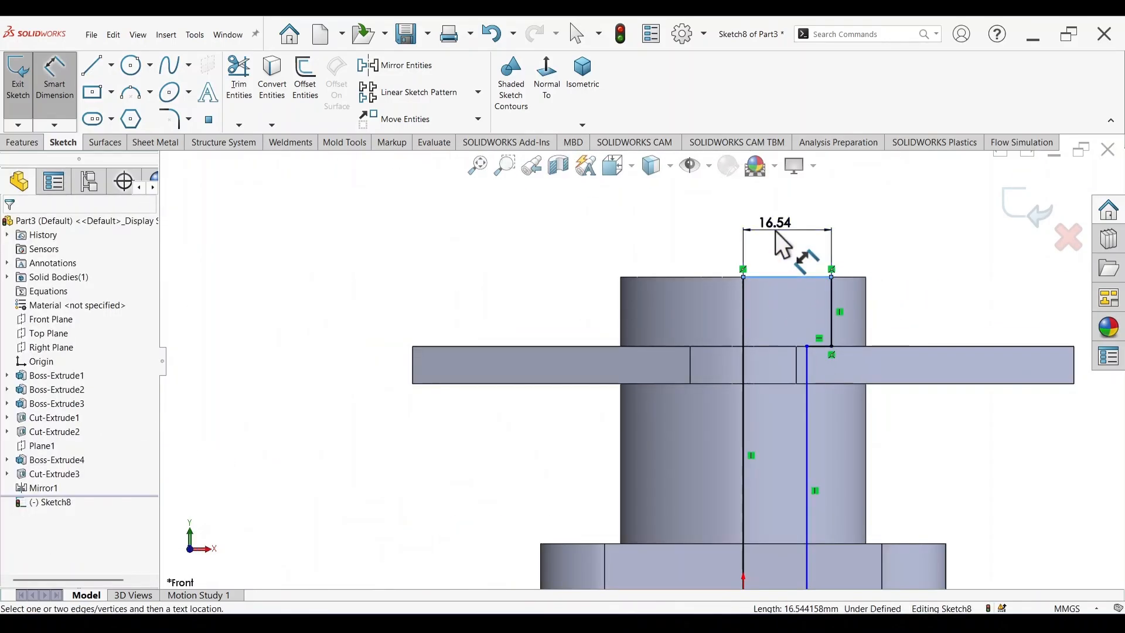
pyautogui.click(775, 231)
pyautogui.write('38/2')
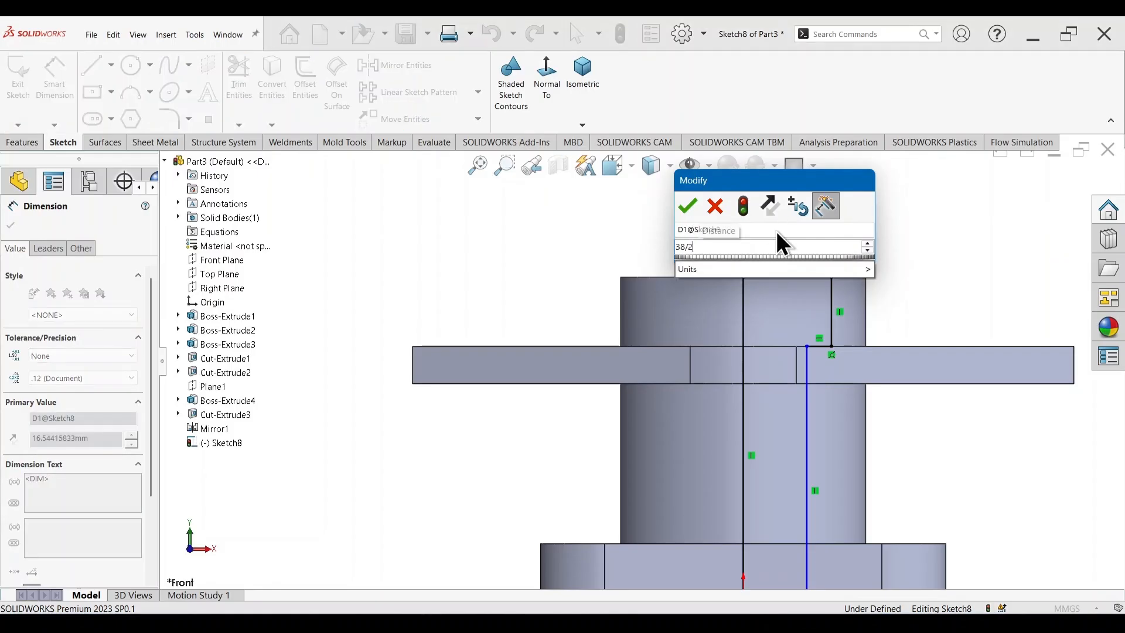
pyautogui.press('Return')
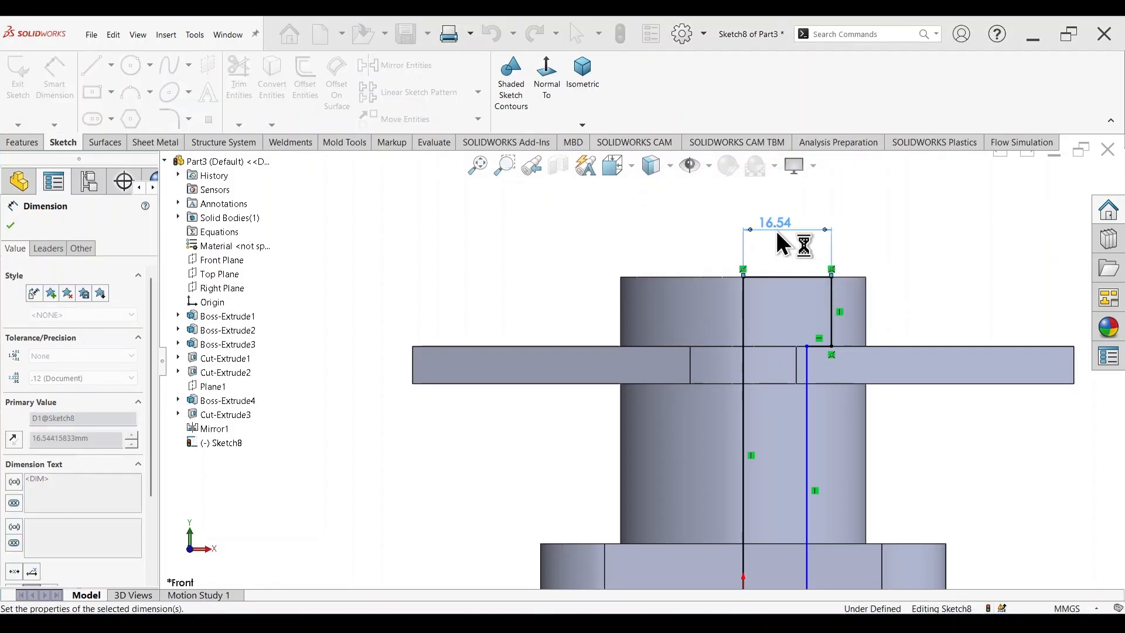
# - Dimension the distance from the axis line to the long vertical bore line as 16 mm
pyautogui.scroll(6, 486, 356)
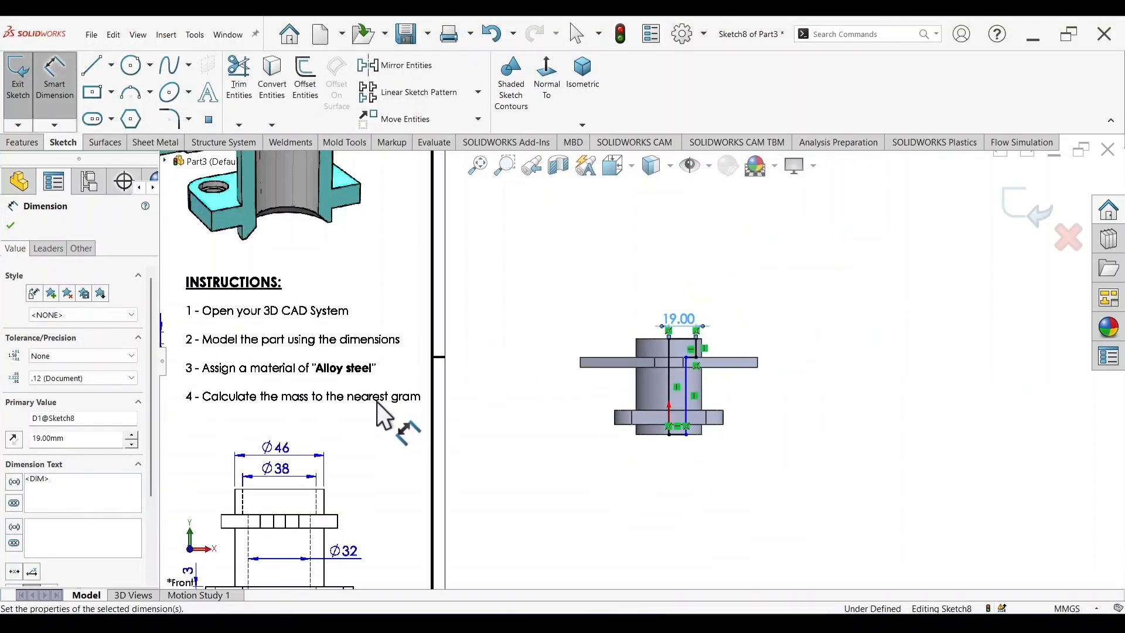
pyautogui.scroll(2, 380, 507)
pyautogui.scroll(-5, 407, 491)
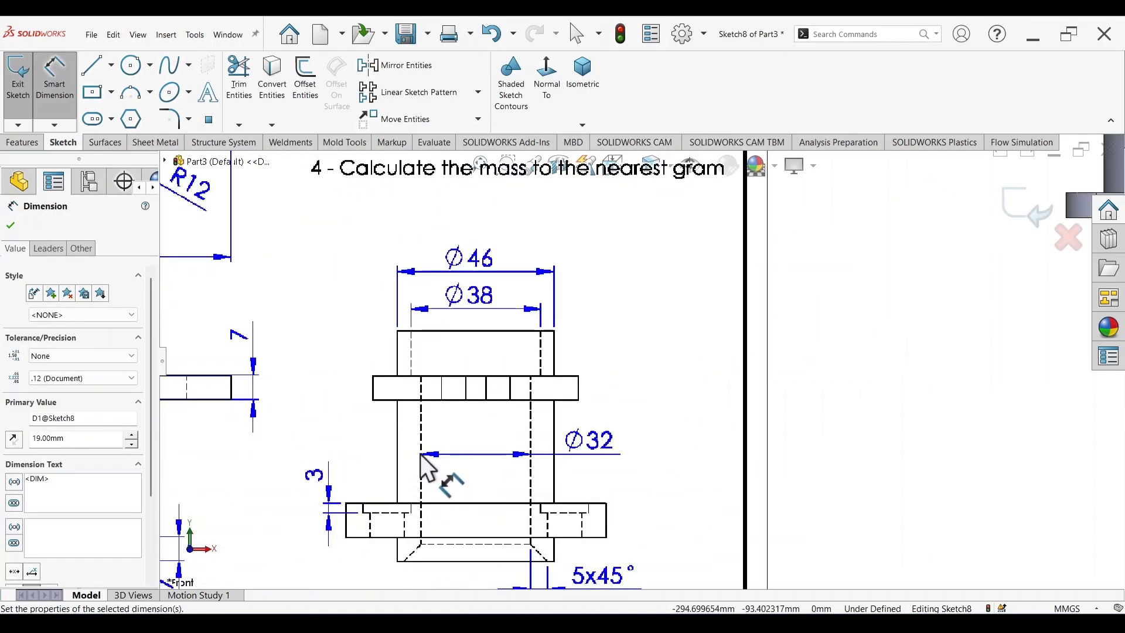
pyautogui.scroll(4, 814, 348)
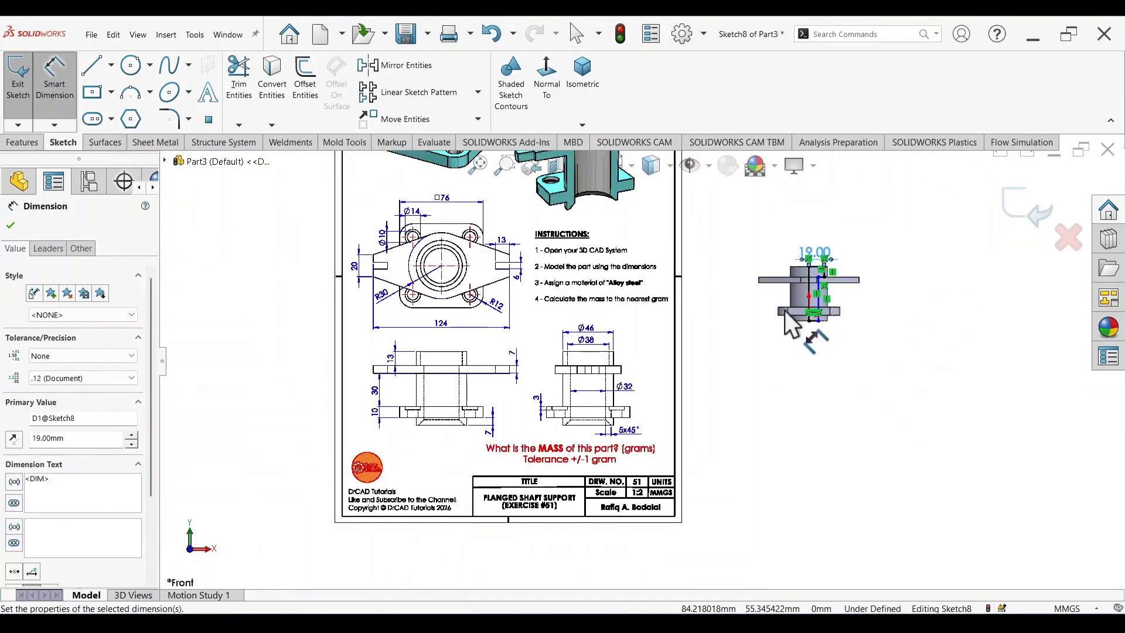
pyautogui.scroll(-6, 746, 359)
pyautogui.click(562, 374)
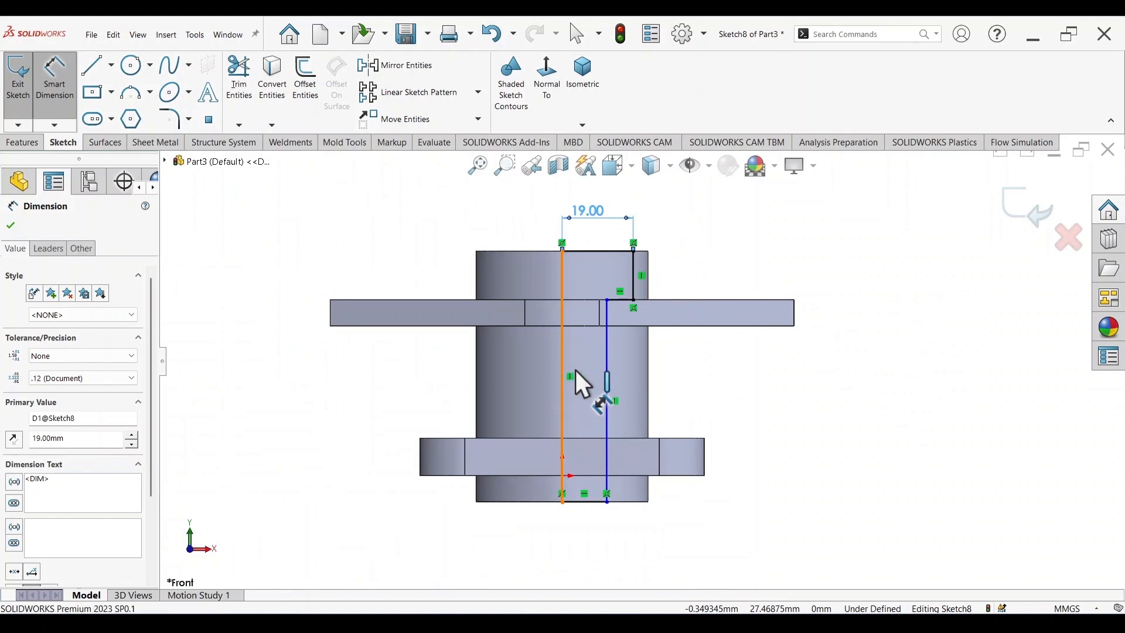
pyautogui.click(606, 368)
pyautogui.click(771, 381)
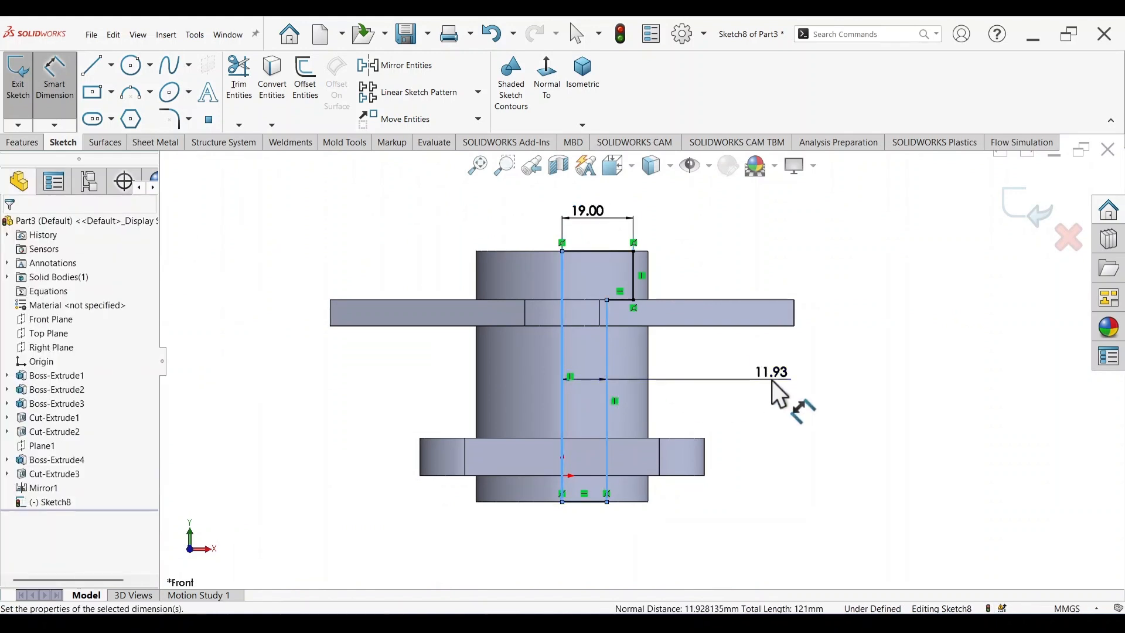
pyautogui.press('Return')
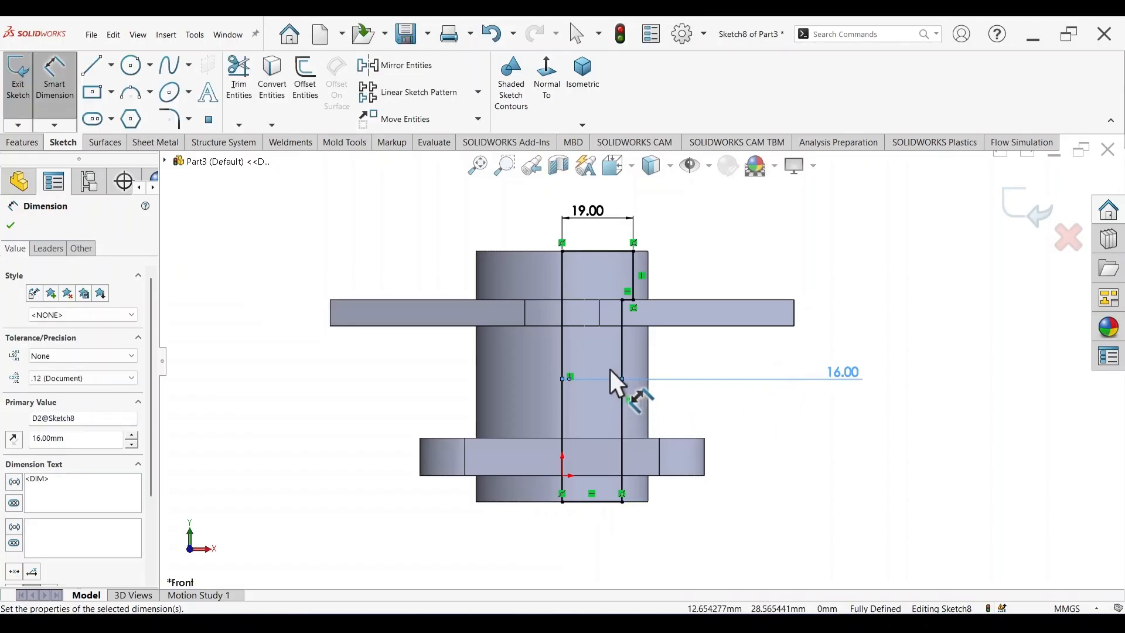
# - Examine the drawing's dimensioned front view for the depth of the wider upper bore section
pyautogui.scroll(-5, 610, 370)
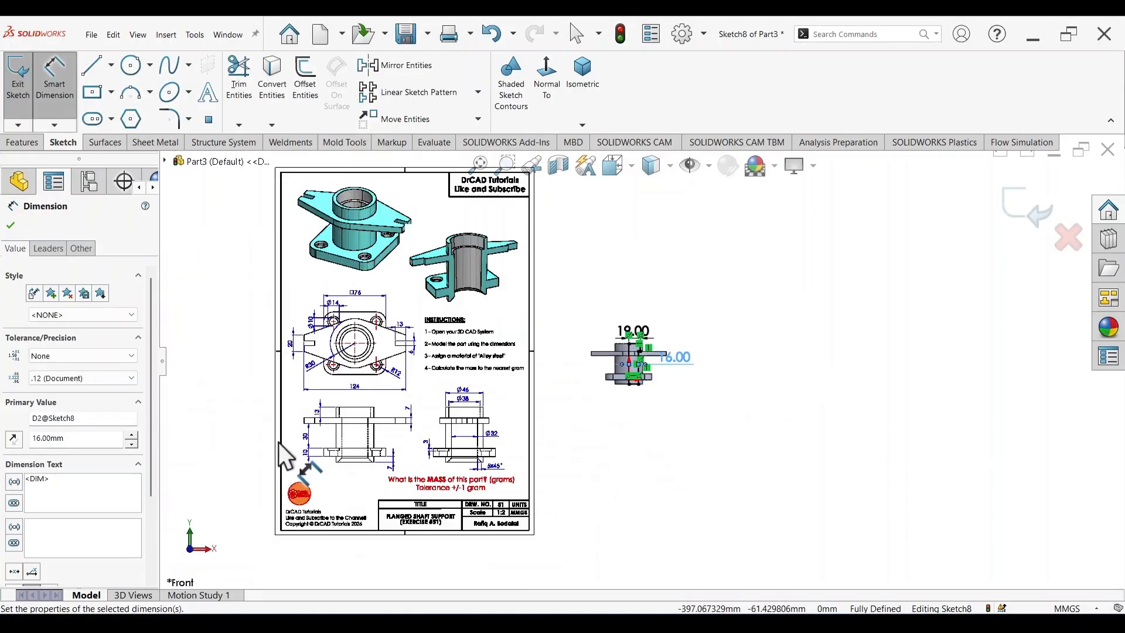
pyautogui.scroll(3, 407, 431)
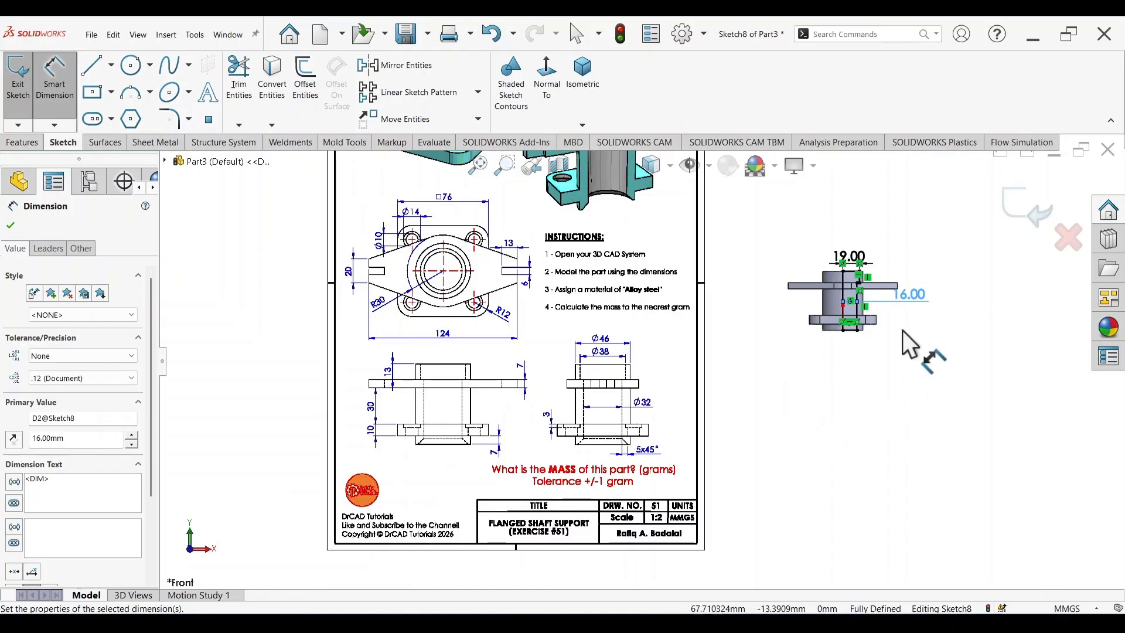
pyautogui.scroll(3, 461, 387)
pyautogui.scroll(2, 539, 335)
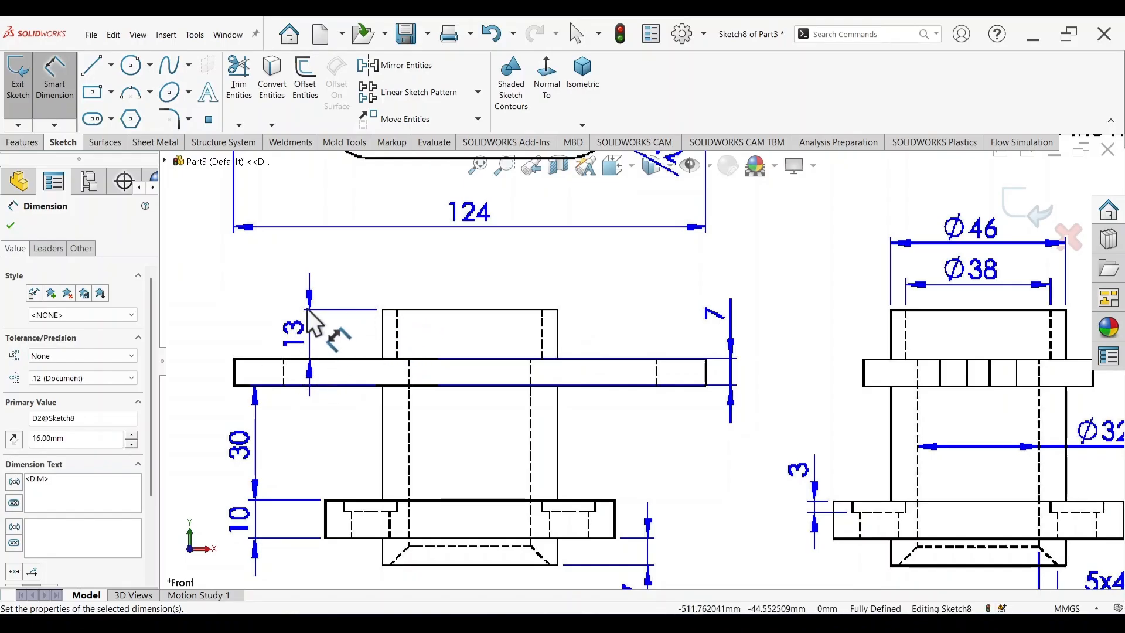
pyautogui.scroll(-6, 842, 314)
pyautogui.scroll(7, 820, 325)
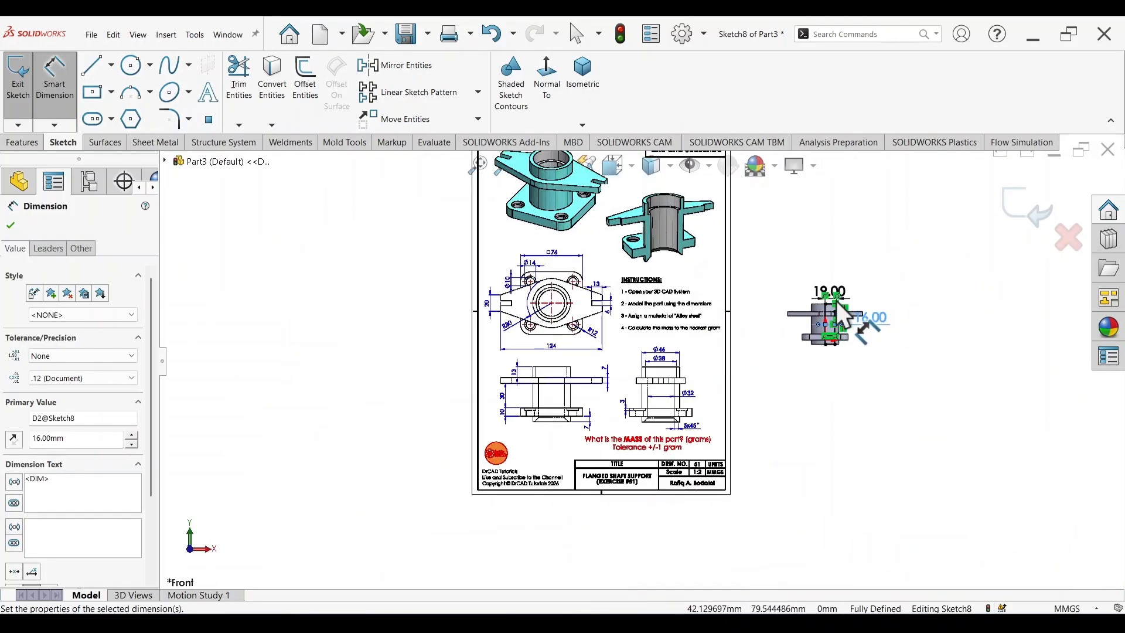
# - Cut the stepped central bore by revolving the closed profile 360 degrees about its vertical centre line
pyautogui.scroll(2, 812, 328)
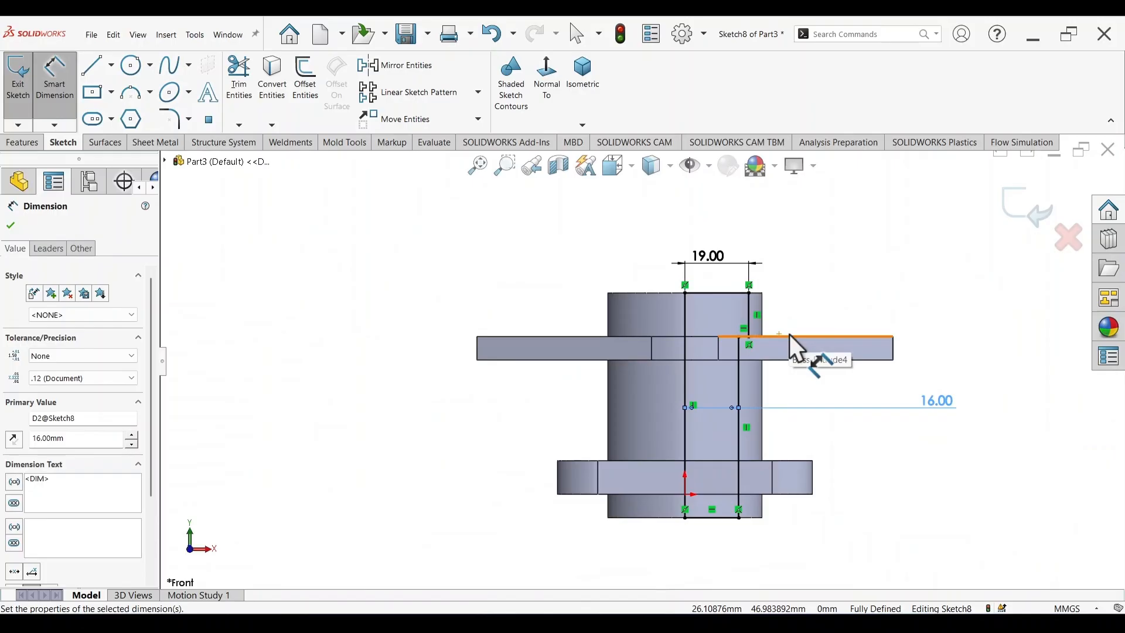
pyautogui.press('s')
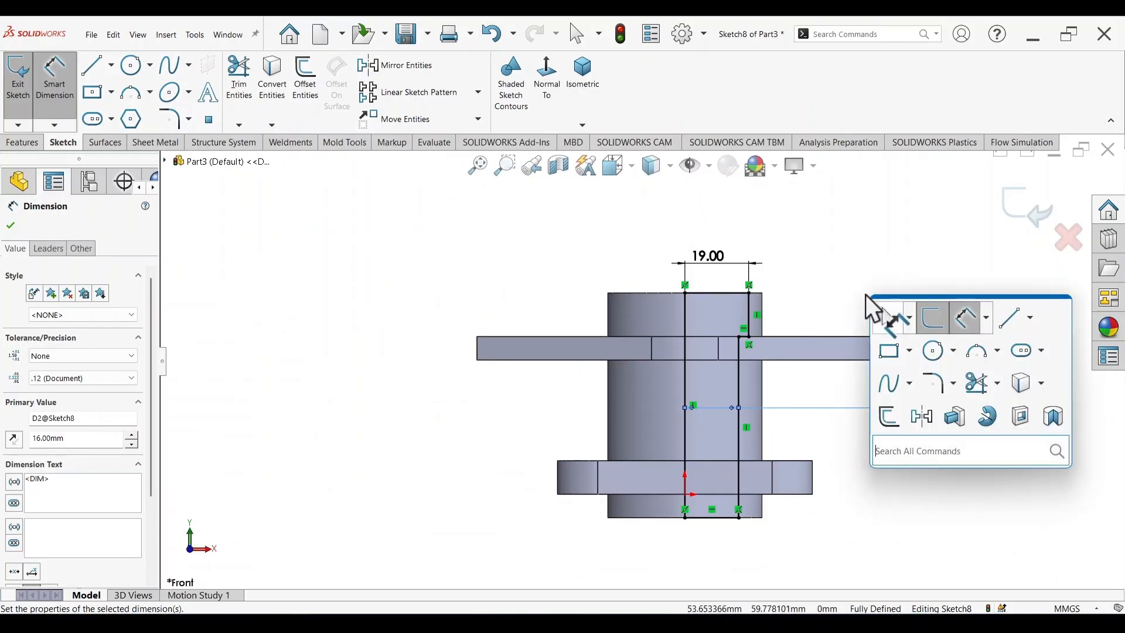
pyautogui.click(1054, 417)
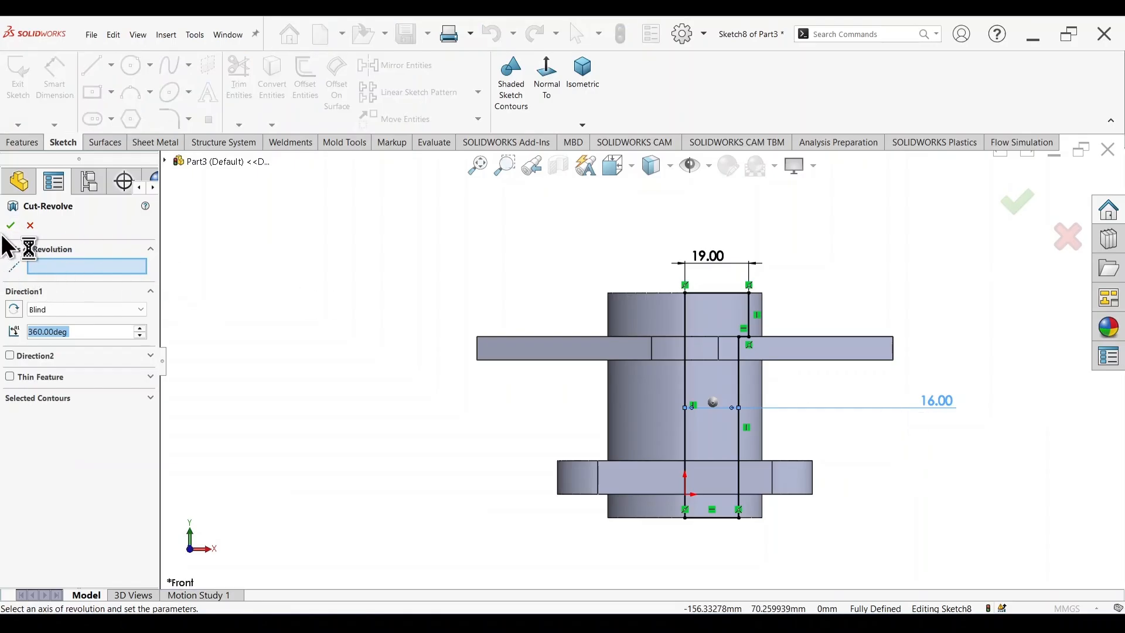
pyautogui.click(683, 311)
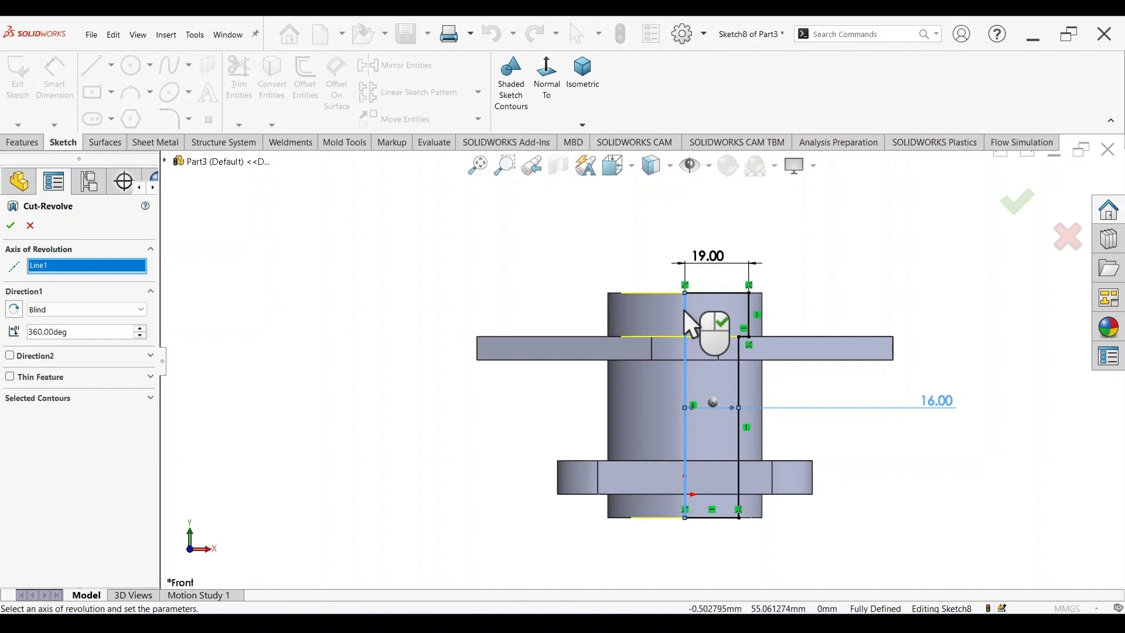
pyautogui.moveTo(878, 287); pyautogui.dragTo(882, 343, button='middle')
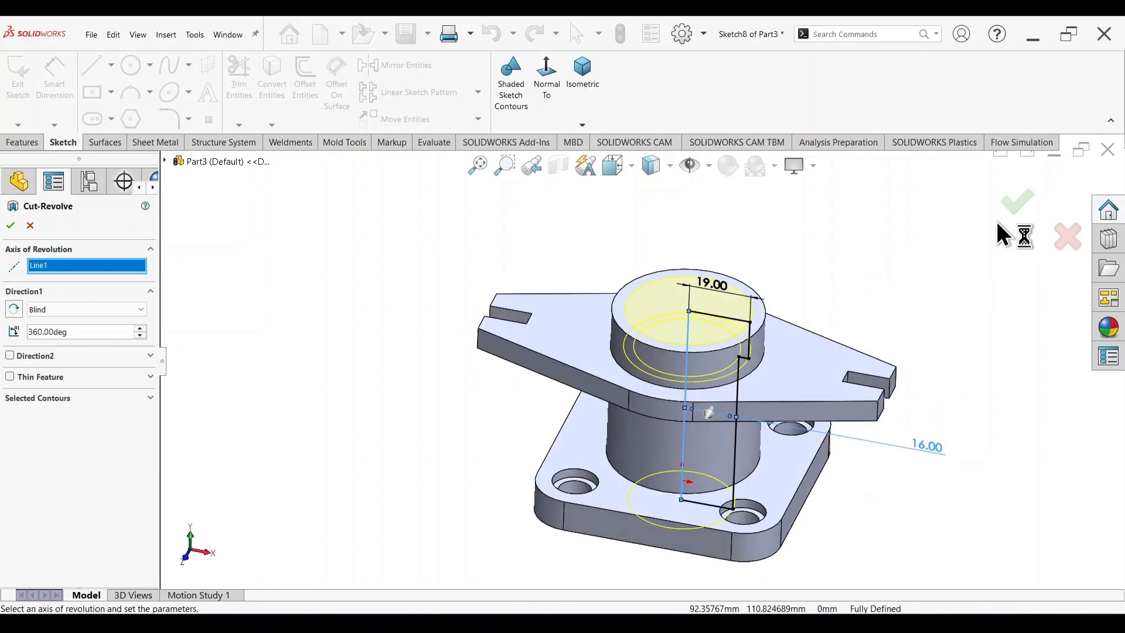
pyautogui.click(1017, 204)
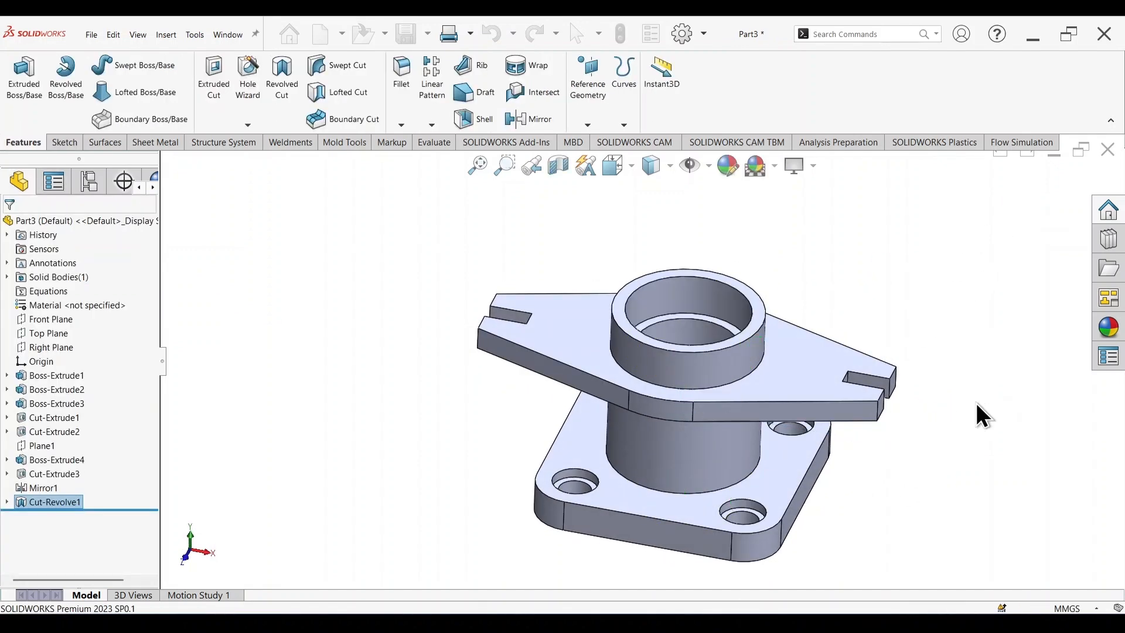
# - Examine the drawing's section view and dimensioned front and side views for the chamfer at the bore's lower end
pyautogui.moveTo(976, 442); pyautogui.dragTo(916, 370, button='middle')
pyautogui.moveTo(879, 483)
pyautogui.mouseDown(button='middle')
pyautogui.moveTo(845, 323)
pyautogui.moveTo(840, 414)
pyautogui.moveTo(857, 452)
pyautogui.mouseUp(button='middle')
pyautogui.scroll(7, 567, 492)
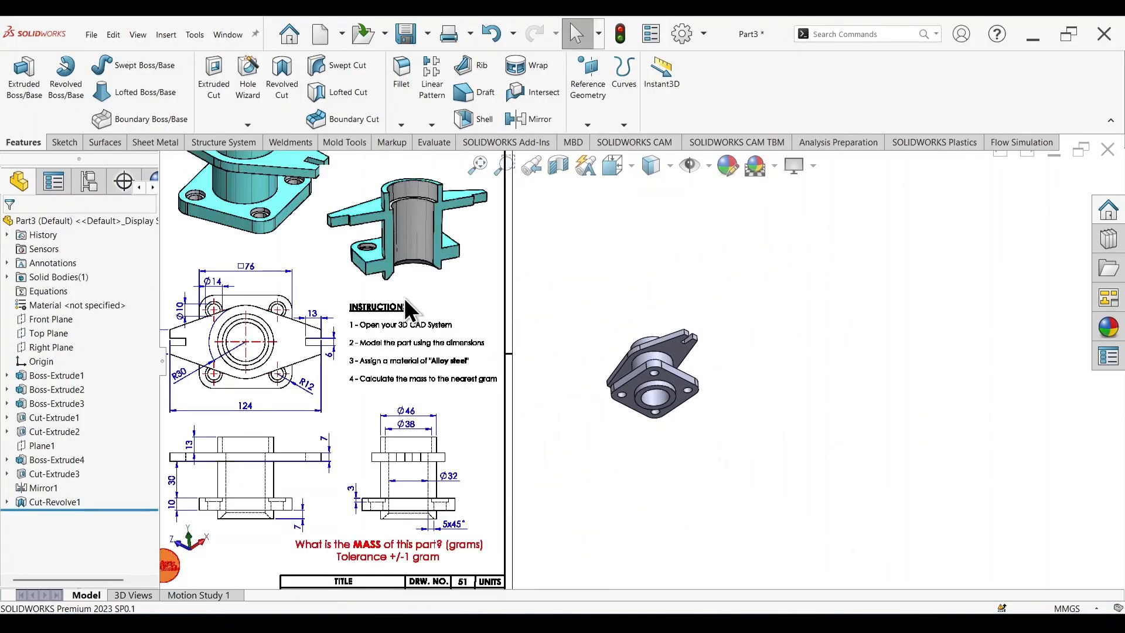
pyautogui.scroll(-2, 404, 298)
pyautogui.scroll(-5, 409, 293)
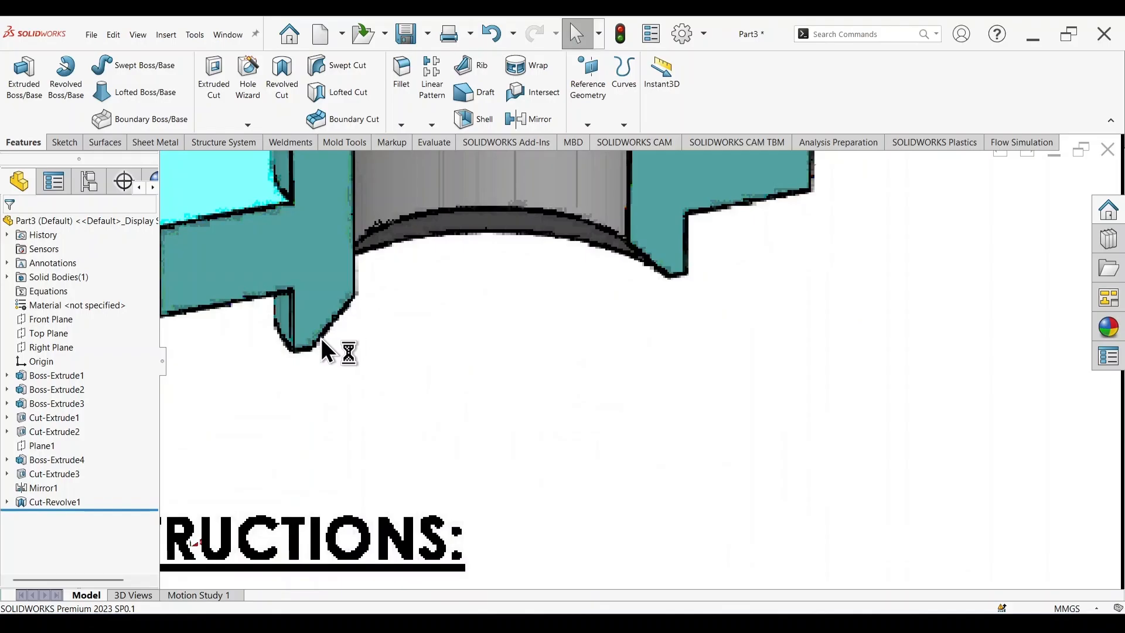
pyautogui.scroll(7, 404, 409)
pyautogui.scroll(-6, 547, 479)
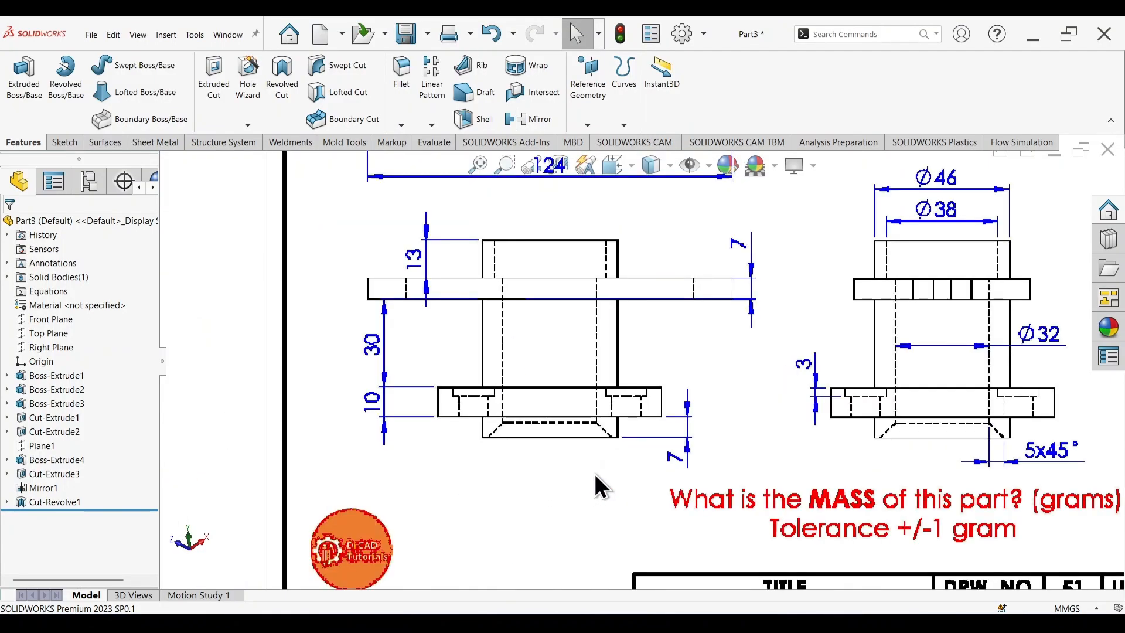
pyautogui.scroll(2, 762, 384)
pyautogui.scroll(-2, 957, 377)
pyautogui.scroll(2, 791, 351)
pyautogui.scroll(-2, 884, 343)
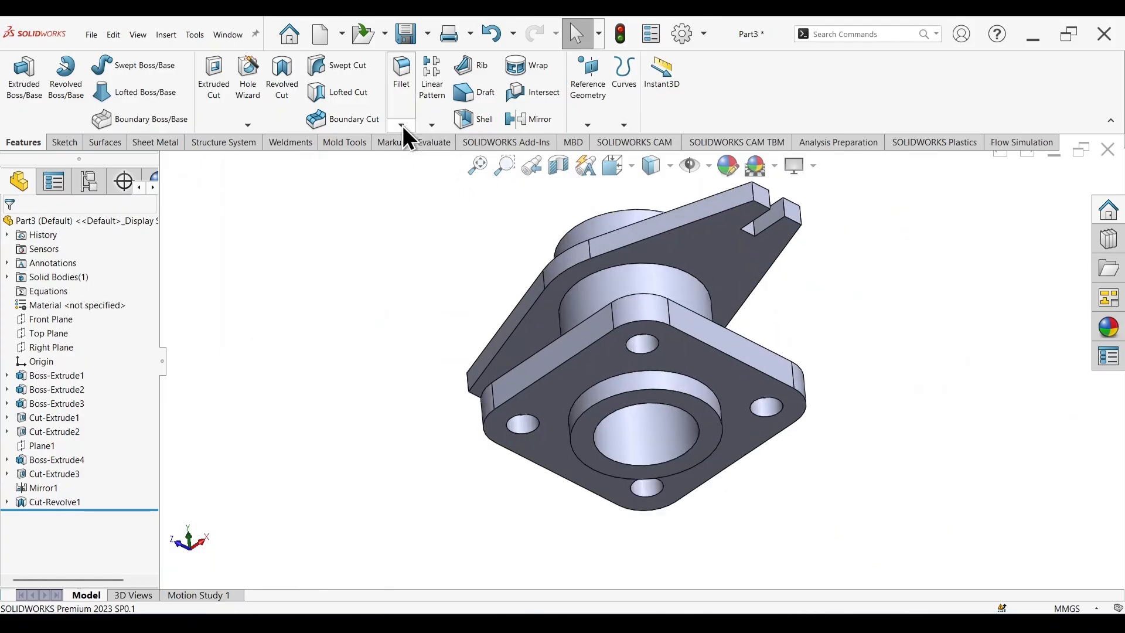
# - Chamfer the bore's bottom circular edge with a 5 mm distance at 45 degrees
pyautogui.click(402, 125)
pyautogui.click(420, 155)
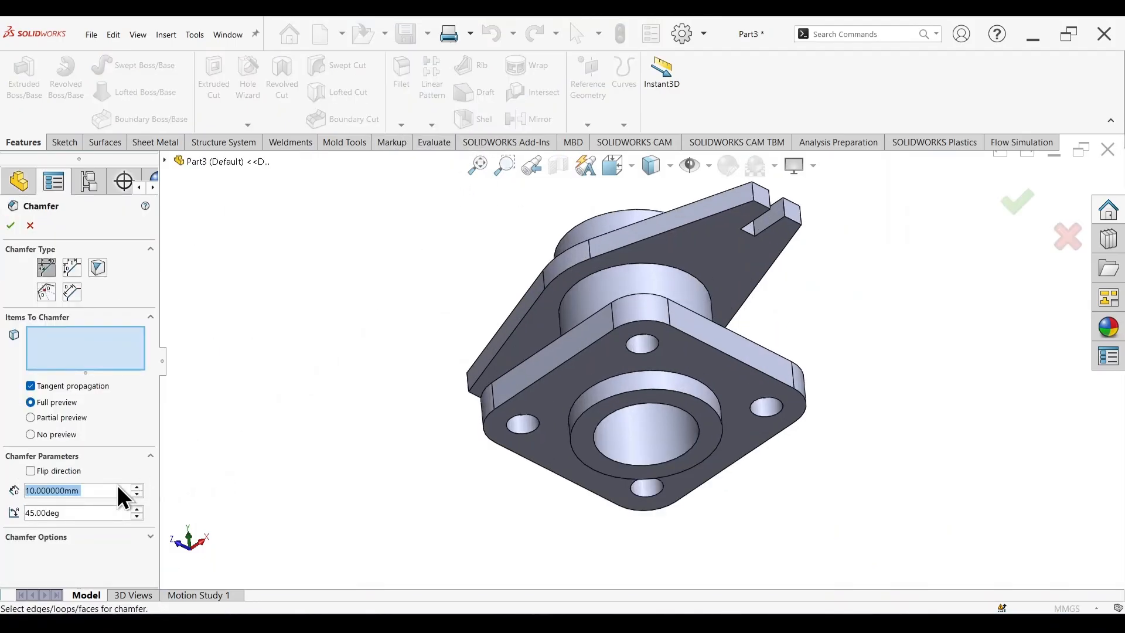
pyautogui.write('5')
pyautogui.press('Tab')
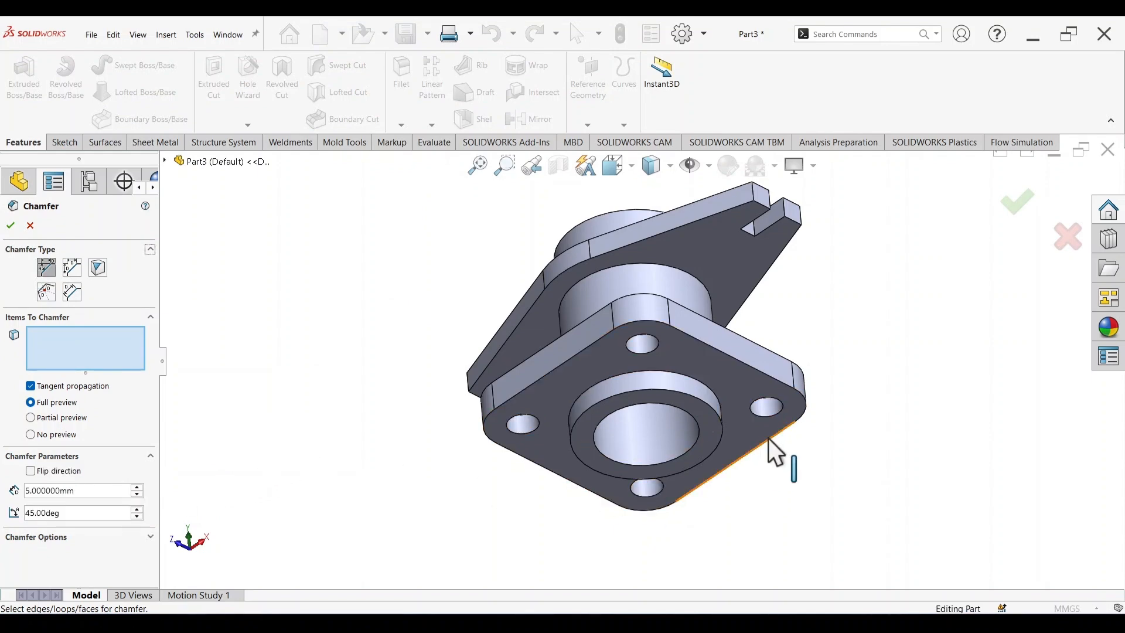
pyautogui.scroll(-3, 767, 438)
pyautogui.click(612, 384)
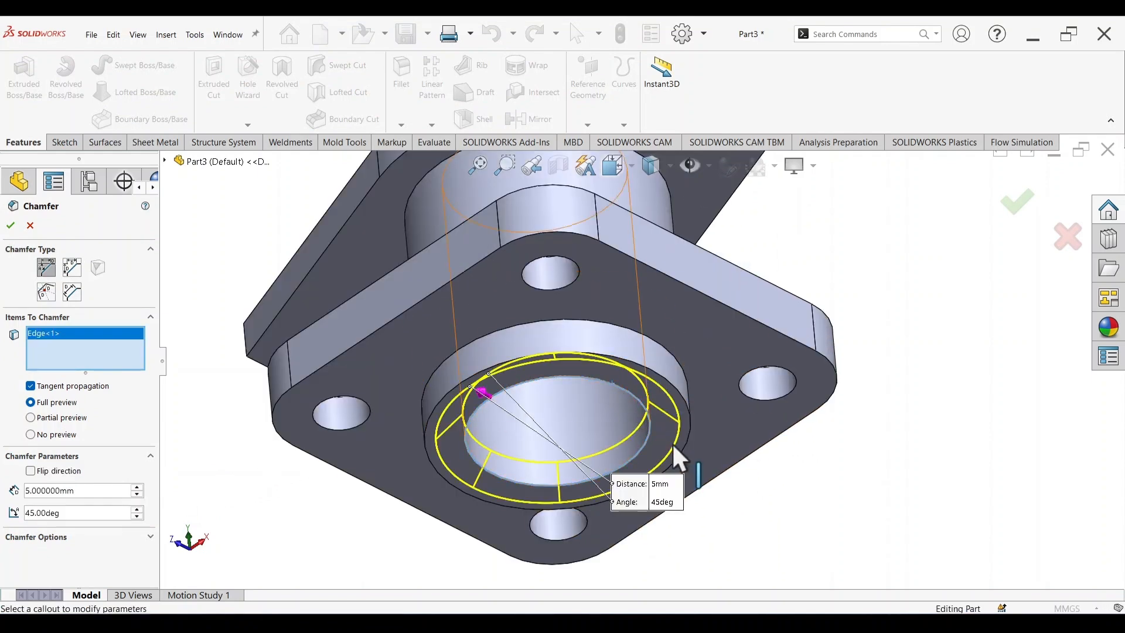
pyautogui.moveTo(806, 495); pyautogui.dragTo(849, 445, button='middle')
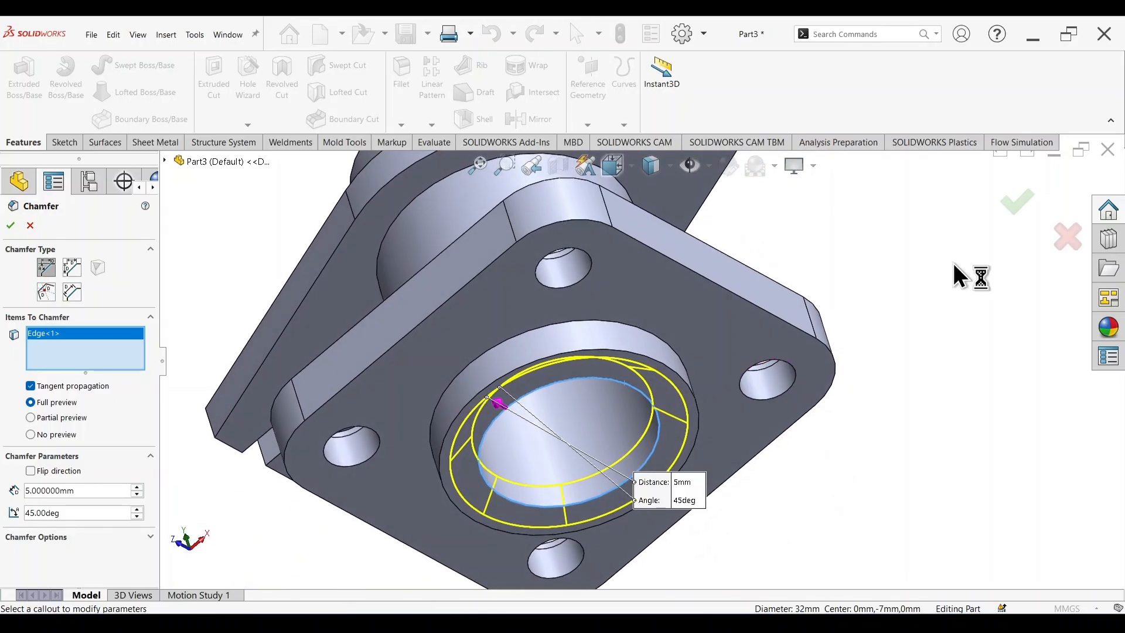
pyautogui.click(1017, 202)
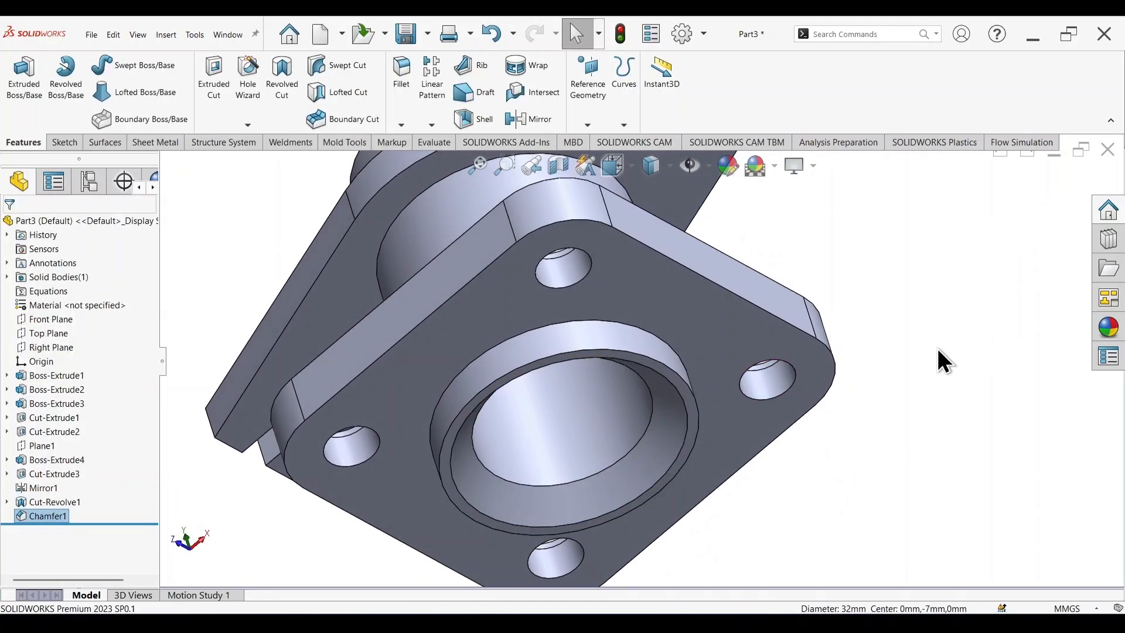
# - Assign the Alloy Steel material from the Steel category to the part
pyautogui.moveTo(937, 348)
pyautogui.mouseDown(button='middle')
pyautogui.moveTo(891, 381)
pyautogui.moveTo(841, 339)
pyautogui.mouseUp(button='middle')
pyautogui.scroll(6, 695, 289)
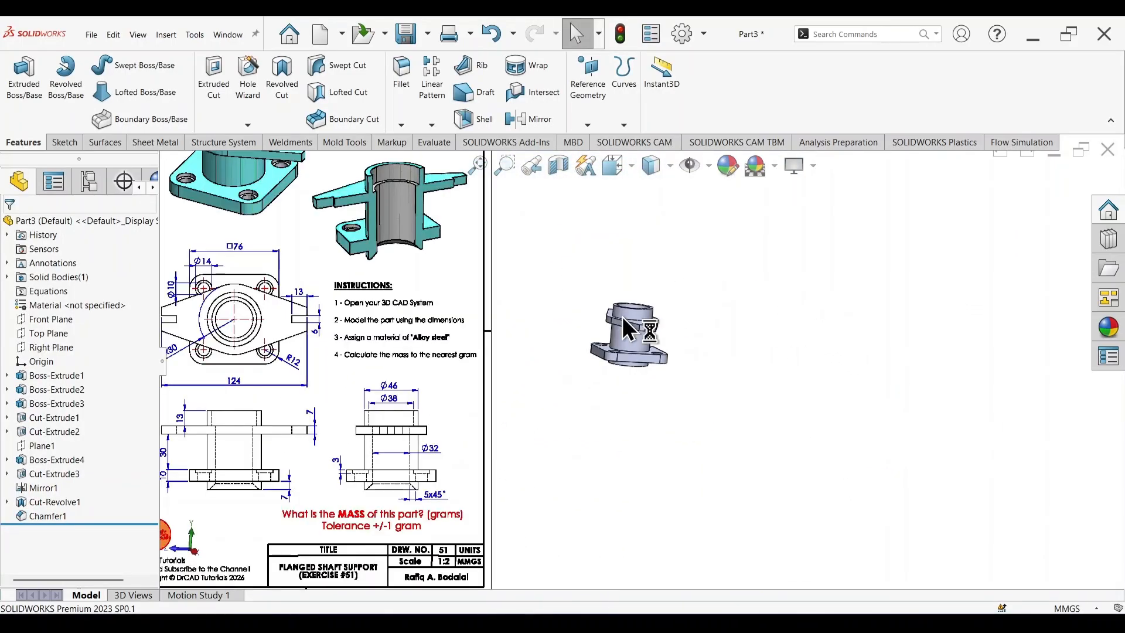
pyautogui.moveTo(690, 333); pyautogui.dragTo(776, 423, button='middle')
pyautogui.scroll(3, 658, 338)
pyautogui.scroll(-6, 659, 338)
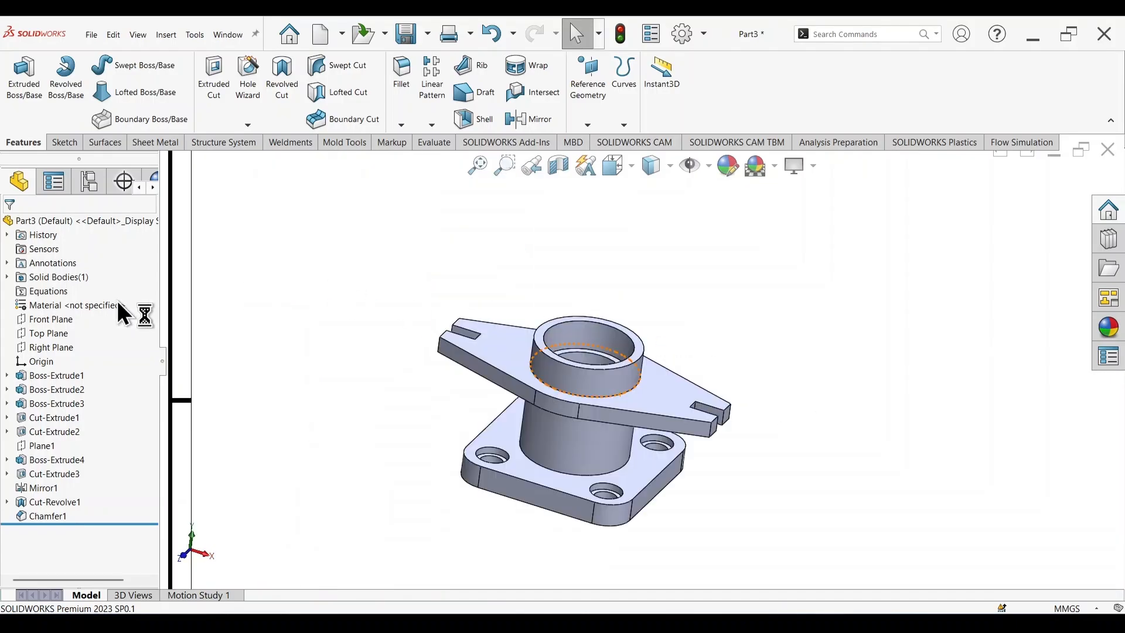
pyautogui.rightClick(81, 304)
pyautogui.press('Escape')
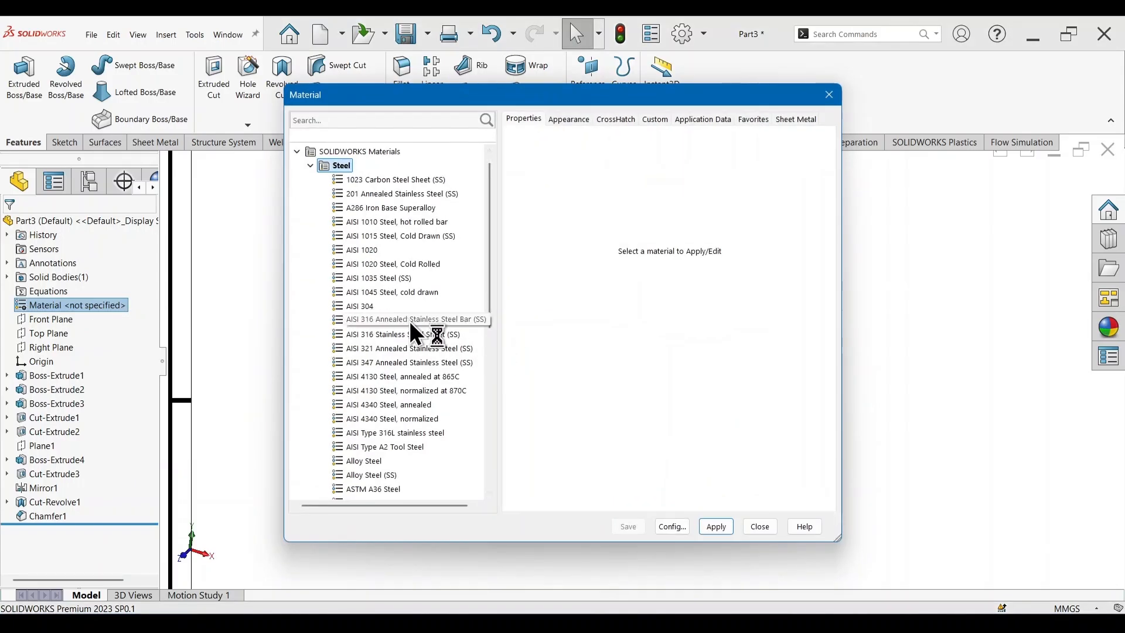
pyautogui.click(369, 461)
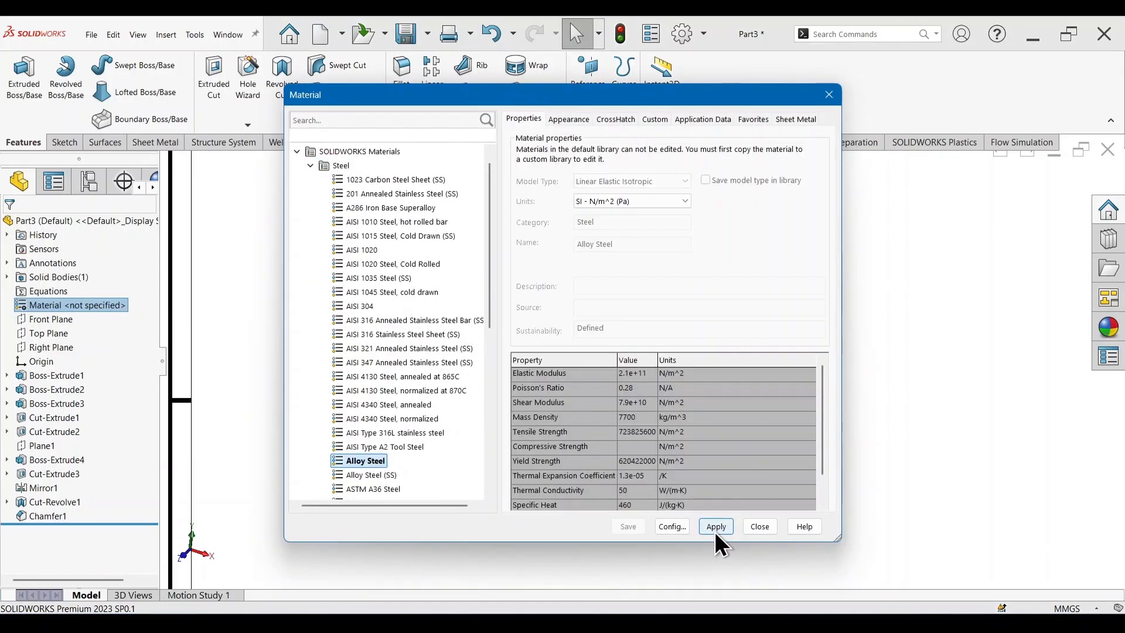
pyautogui.click(716, 526)
pyautogui.click(760, 526)
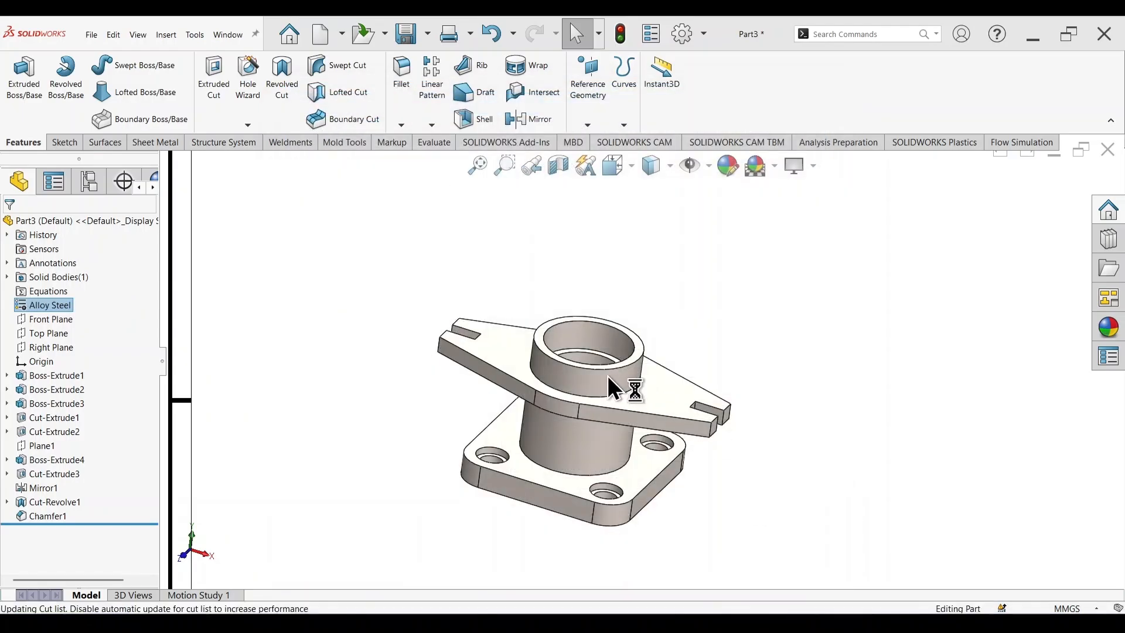
# - Change the whole part's appearance colour to light cyan from the standard palette
pyautogui.scroll(5, 607, 375)
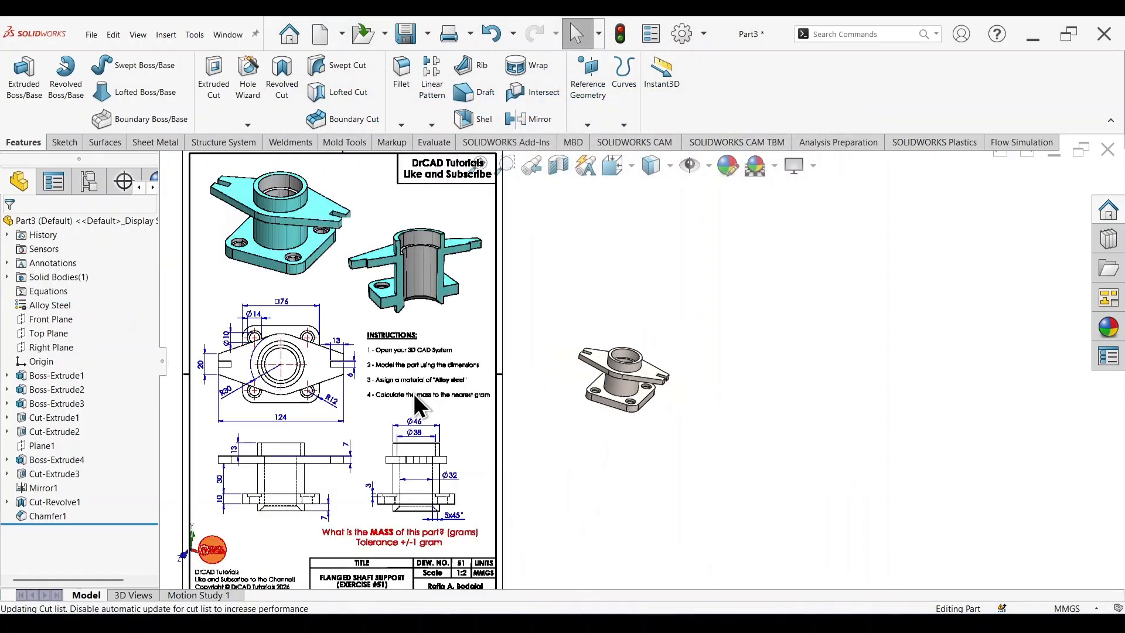
pyautogui.scroll(-3, 645, 387)
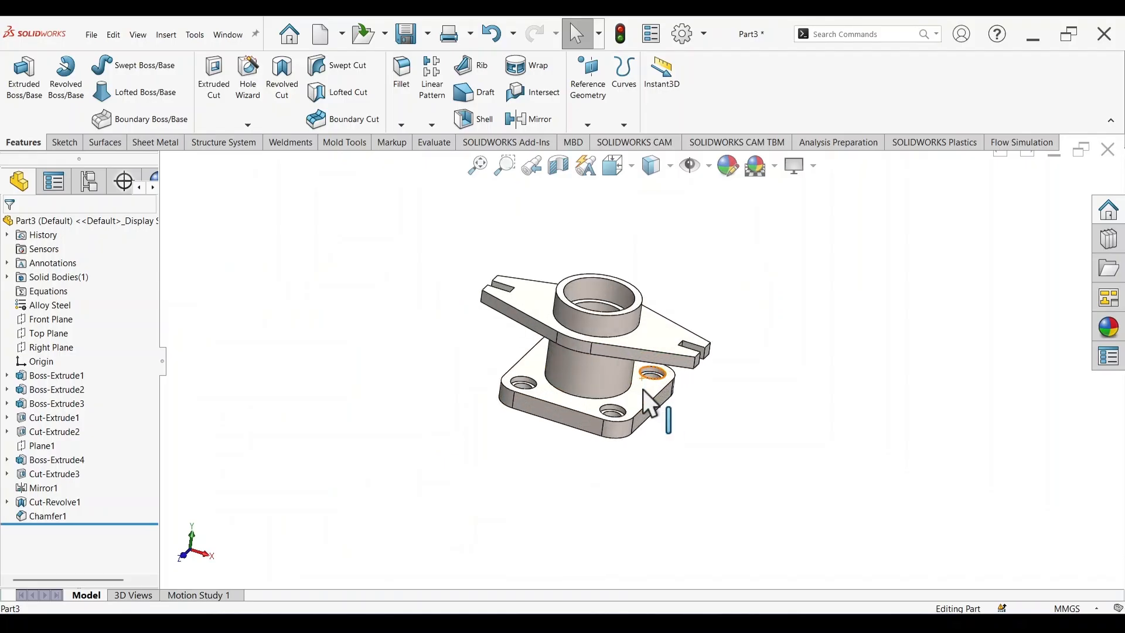
pyautogui.scroll(-3, 659, 294)
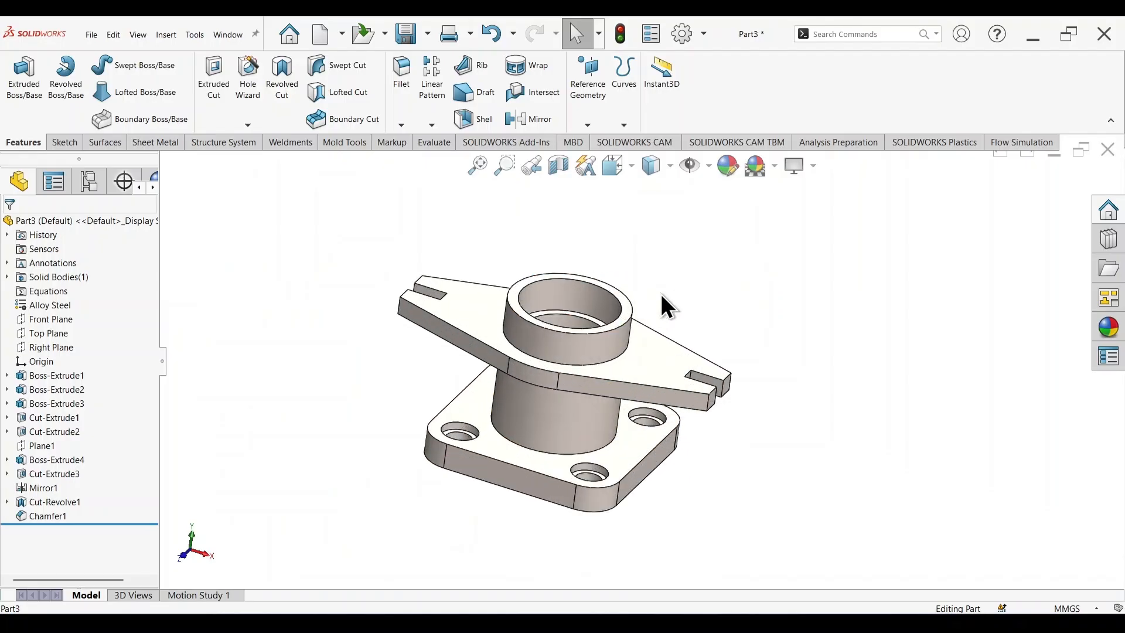
pyautogui.click(727, 166)
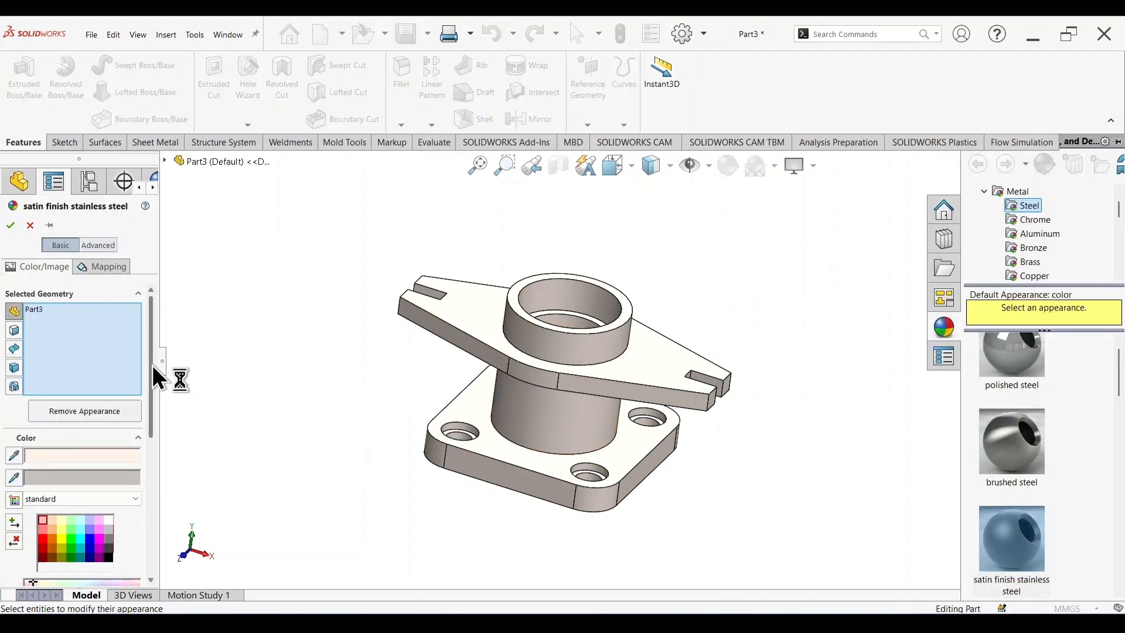
pyautogui.scroll(-1, 149, 389)
pyautogui.click(82, 476)
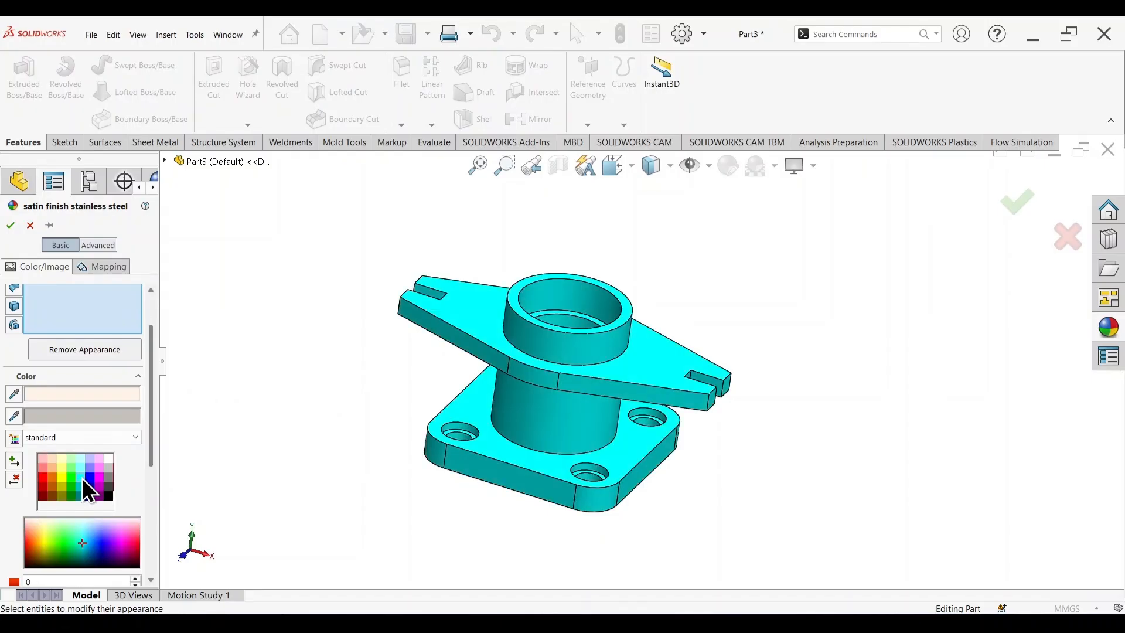
pyautogui.click(81, 469)
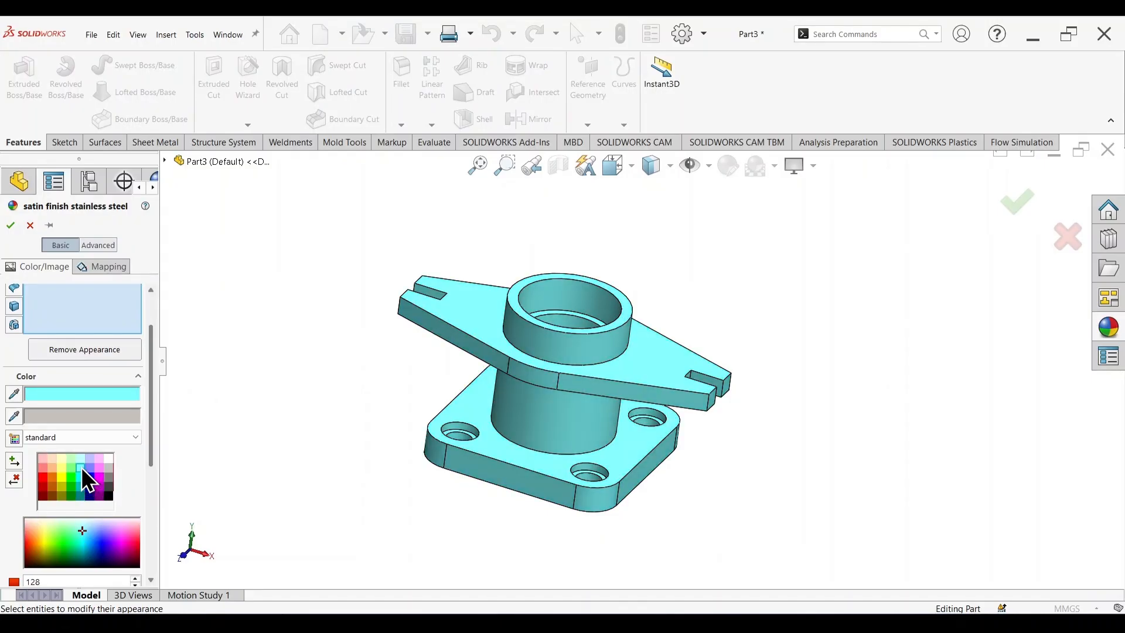
pyautogui.click(10, 225)
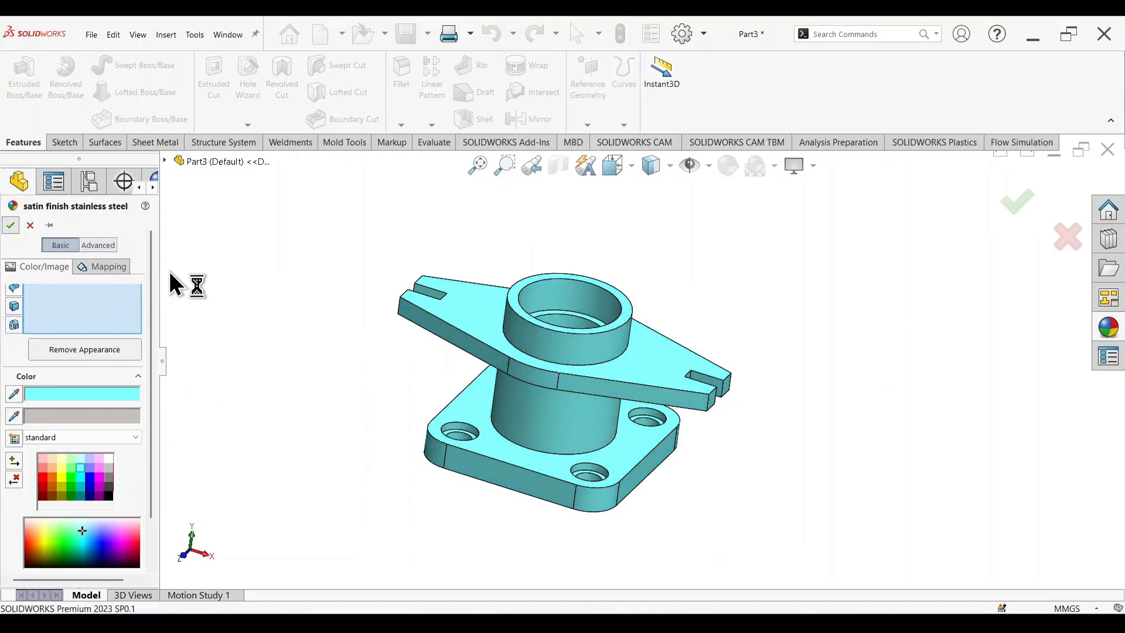
# - Select the upper bore wall and the counterbore, ledge and through-hole faces of three base-plate holes
pyautogui.click(568, 301)
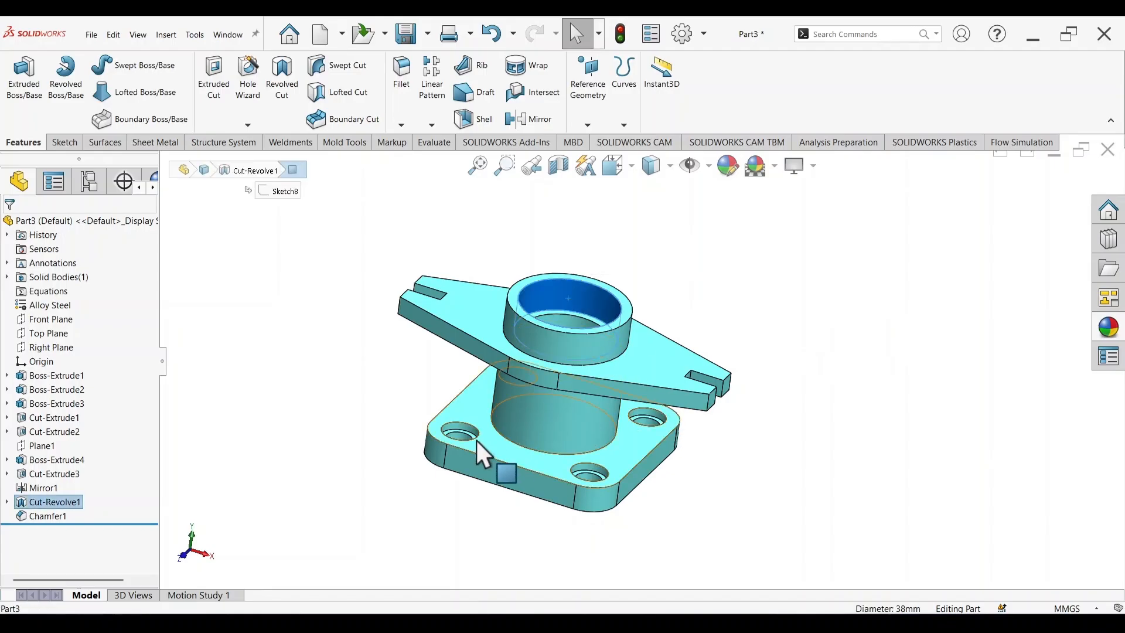
pyautogui.scroll(-6, 476, 440)
pyautogui.keyDown('ctrl'); pyautogui.click(514, 373); pyautogui.keyUp('ctrl')
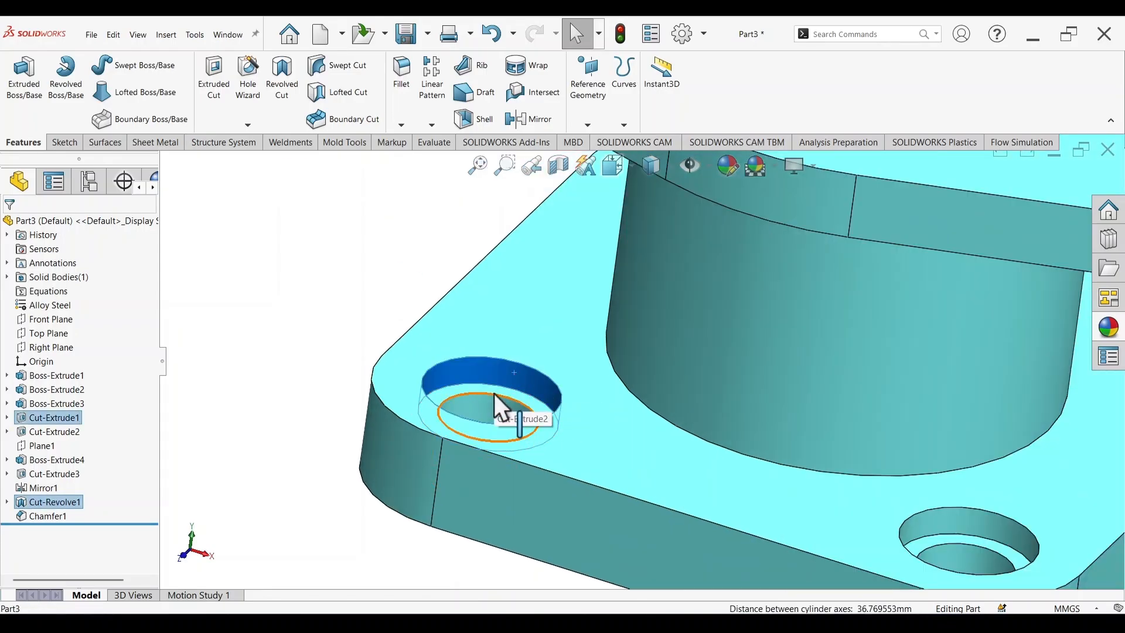
pyautogui.keyDown('ctrl'); pyautogui.click(493, 399); pyautogui.keyUp('ctrl')
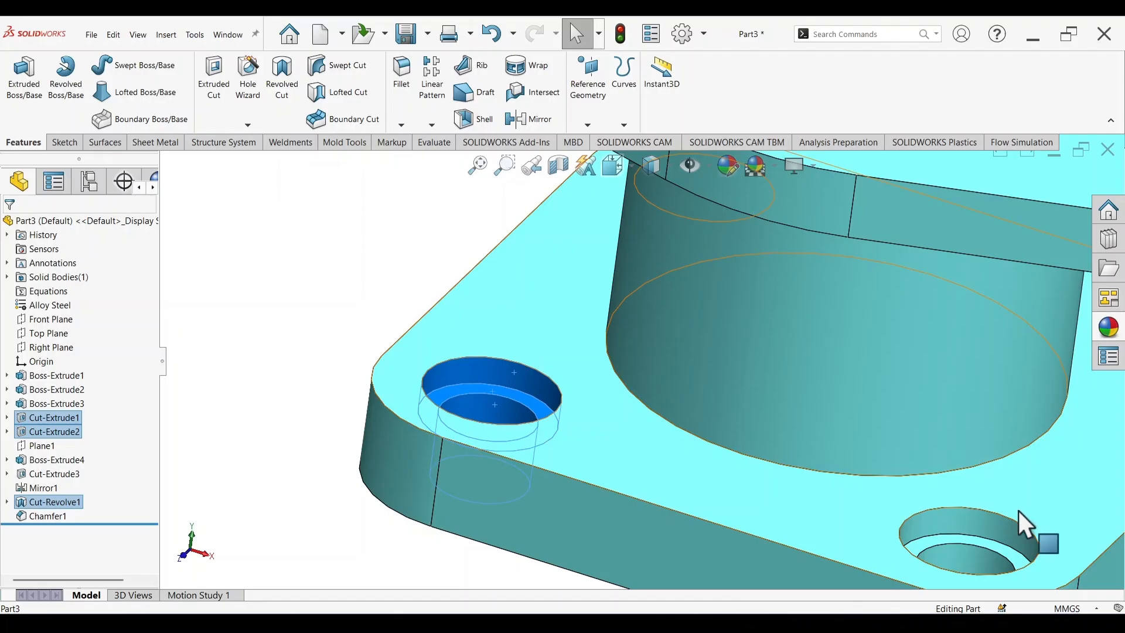
pyautogui.keyDown('ctrl'); pyautogui.click(972, 540); pyautogui.keyUp('ctrl')
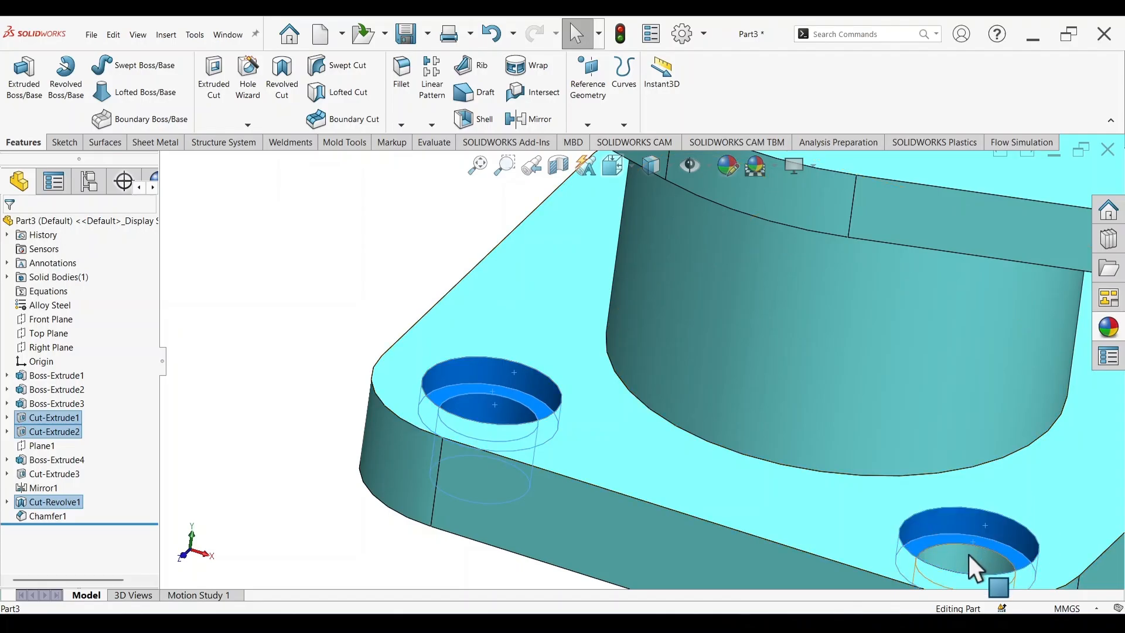
pyautogui.keyDown('ctrl'); pyautogui.click(968, 554); pyautogui.keyUp('ctrl')
pyautogui.scroll(5, 962, 388)
pyautogui.scroll(-5, 877, 353)
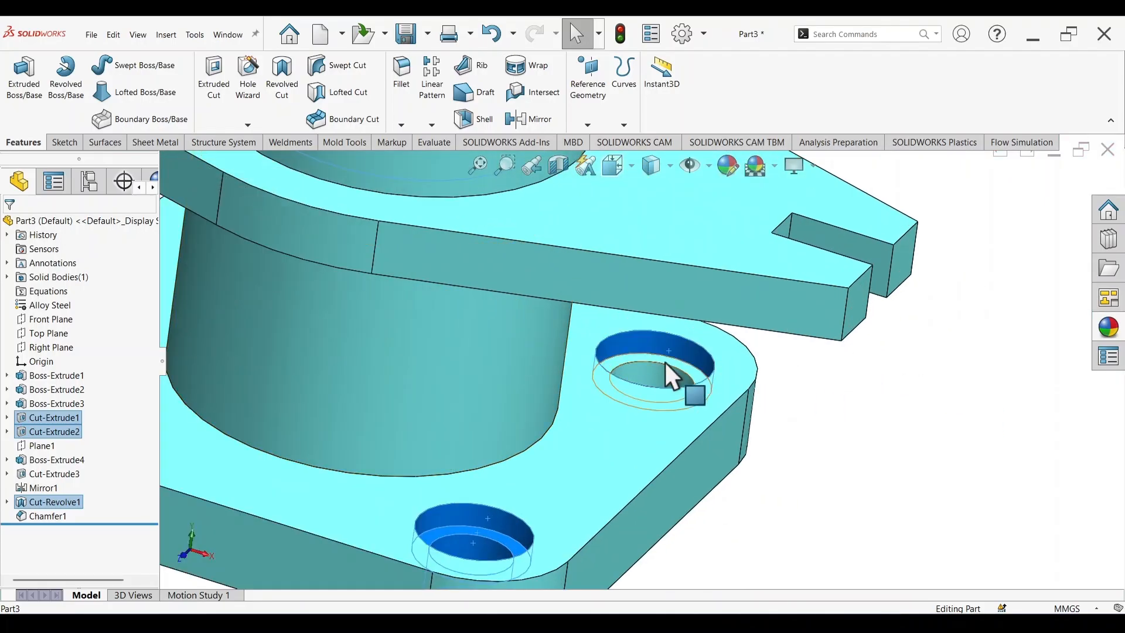
pyautogui.keyDown('ctrl'); pyautogui.click(662, 359); pyautogui.keyUp('ctrl')
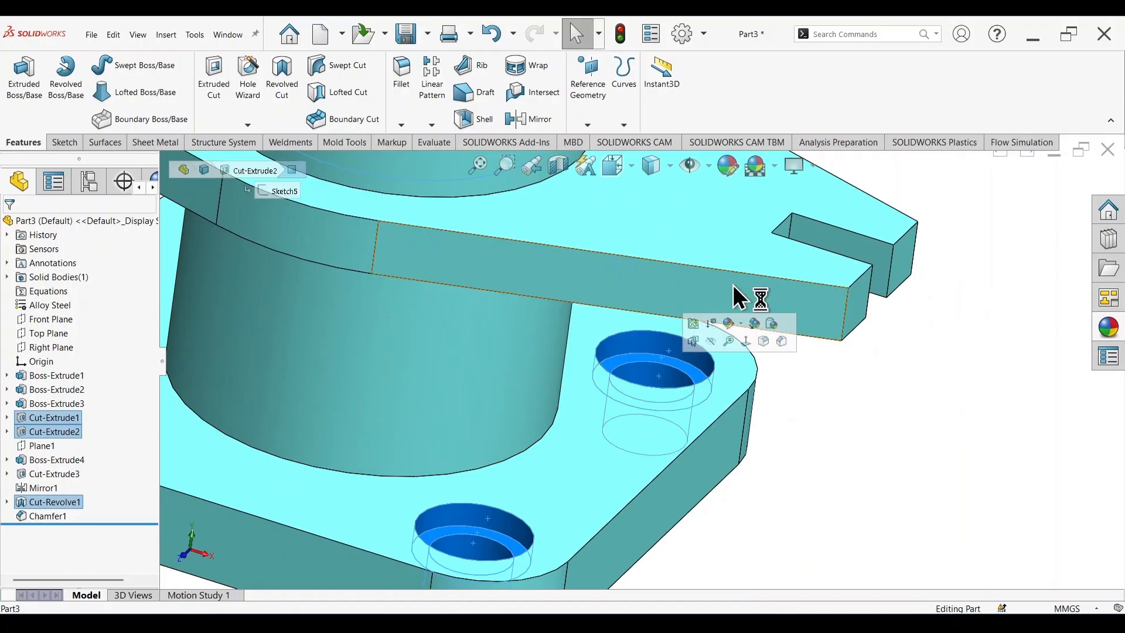
pyautogui.scroll(6, 658, 369)
# - Add the central bore's inner ledge and lower wall and the fourth base-plate hole's inner faces to the selection
pyautogui.scroll(-8, 571, 251)
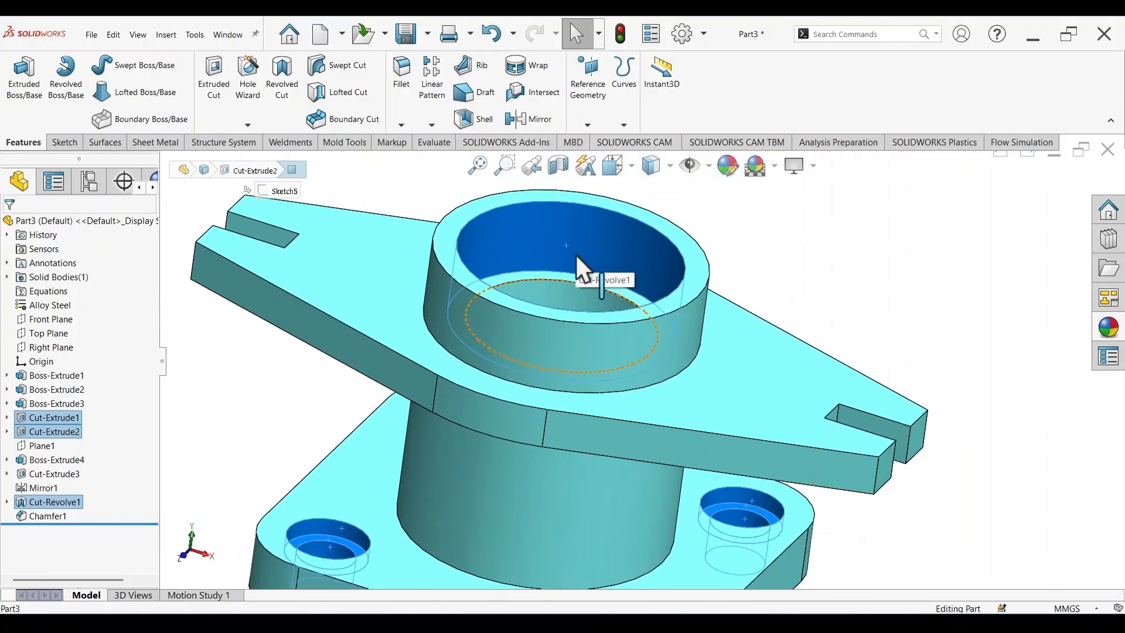
pyautogui.keyDown('ctrl'); pyautogui.click(522, 308); pyautogui.keyUp('ctrl')
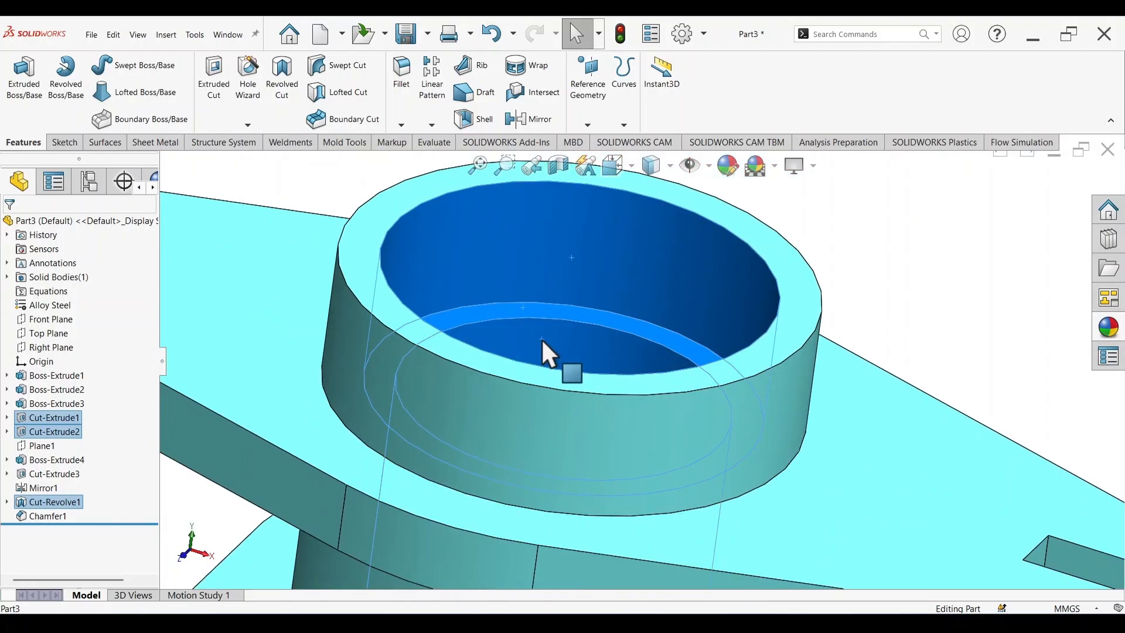
pyautogui.scroll(8, 540, 337)
pyautogui.scroll(-6, 543, 334)
pyautogui.scroll(8, 715, 445)
pyautogui.moveTo(740, 452)
pyautogui.mouseDown(button='middle')
pyautogui.moveTo(728, 489)
pyautogui.moveTo(719, 445)
pyautogui.mouseUp(button='middle')
pyautogui.scroll(-10, 739, 415)
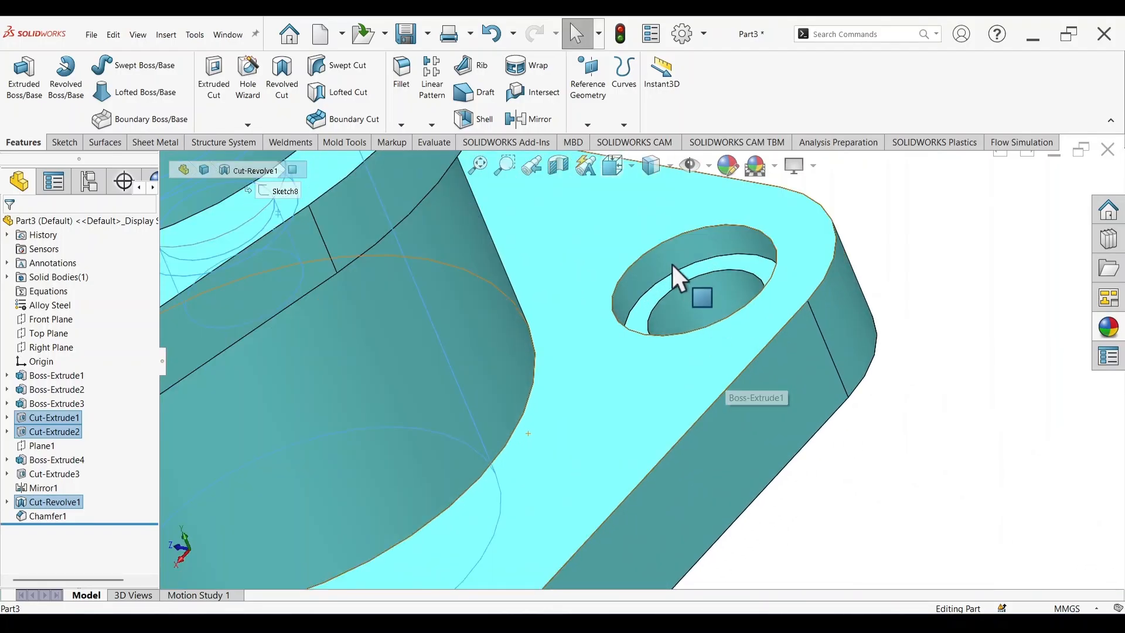
pyautogui.keyDown('ctrl'); pyautogui.click(664, 258); pyautogui.keyUp('ctrl')
pyautogui.keyDown('ctrl'); pyautogui.click(658, 291); pyautogui.keyUp('ctrl')
pyautogui.scroll(10, 682, 389)
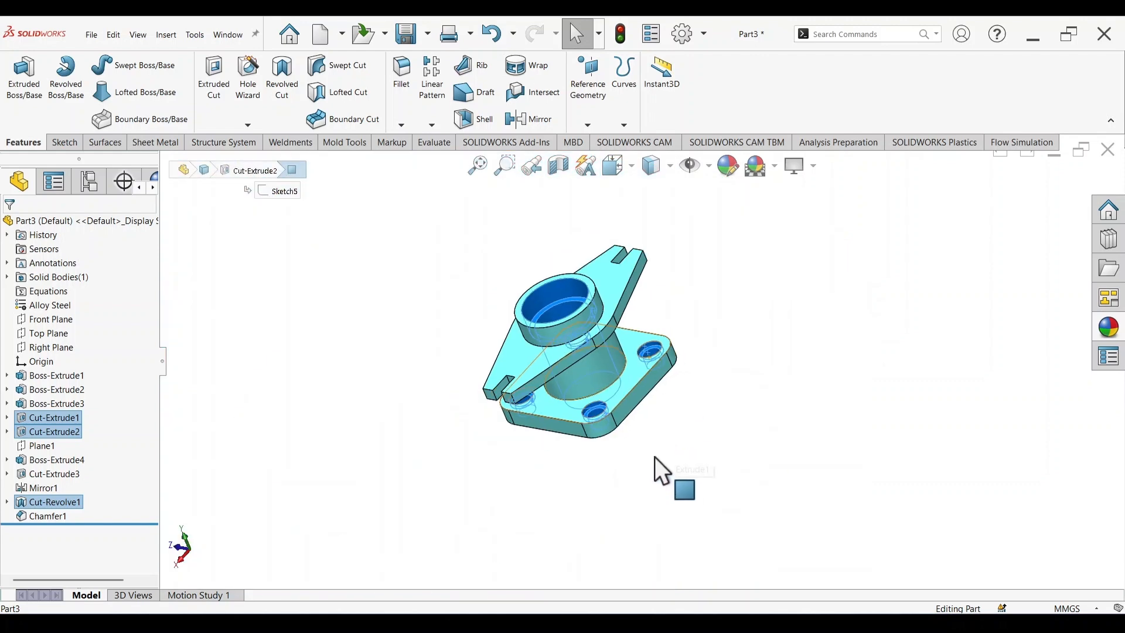
# - Add the bore's bottom chamfer face to the selection and colour all selected faces light grey from the greyscale palette
pyautogui.moveTo(656, 460); pyautogui.dragTo(674, 202, button='middle')
pyautogui.moveTo(656, 406); pyautogui.dragTo(625, 325, button='middle')
pyautogui.scroll(-6, 595, 343)
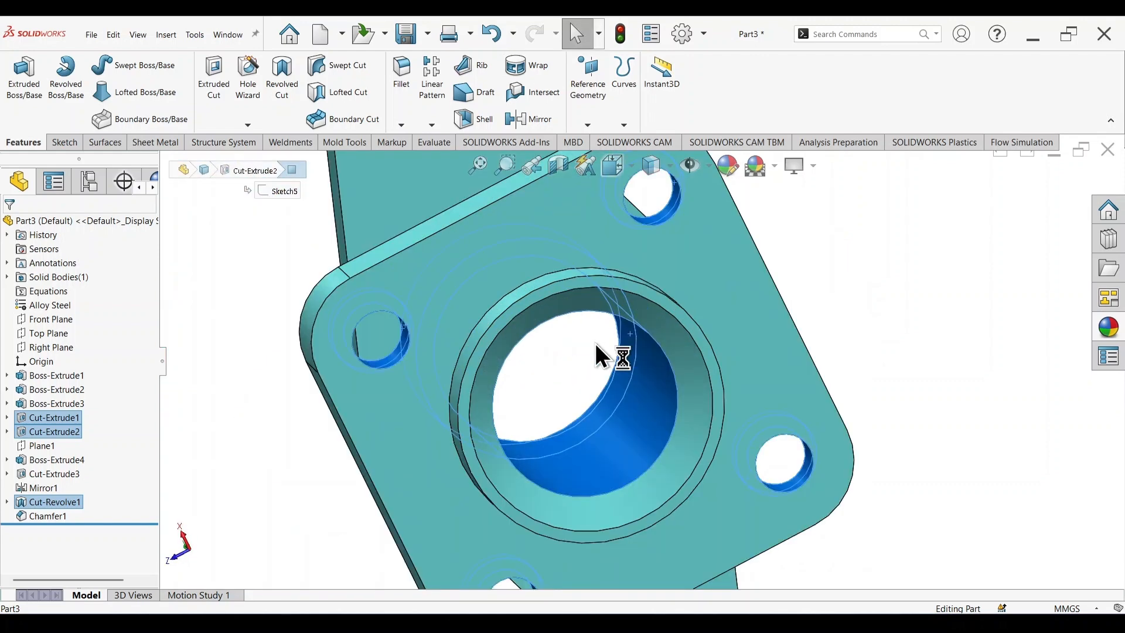
pyautogui.keyDown('ctrl'); pyautogui.click(643, 319); pyautogui.keyUp('ctrl')
pyautogui.scroll(8, 712, 356)
pyautogui.moveTo(720, 339); pyautogui.dragTo(751, 189, button='middle')
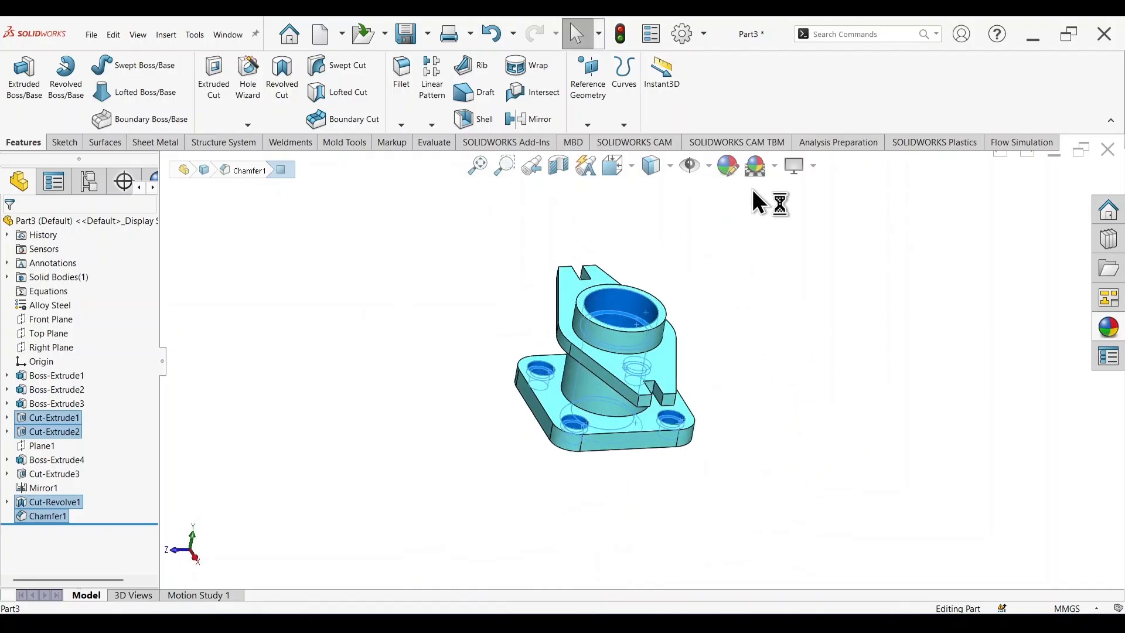
pyautogui.click(729, 166)
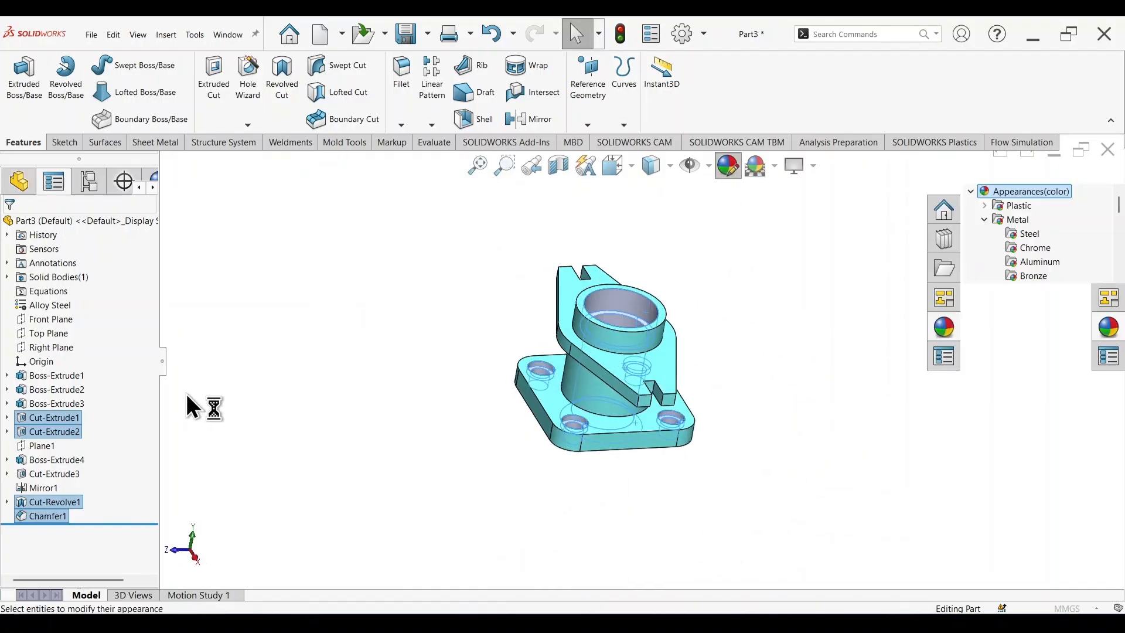
pyautogui.click(135, 476)
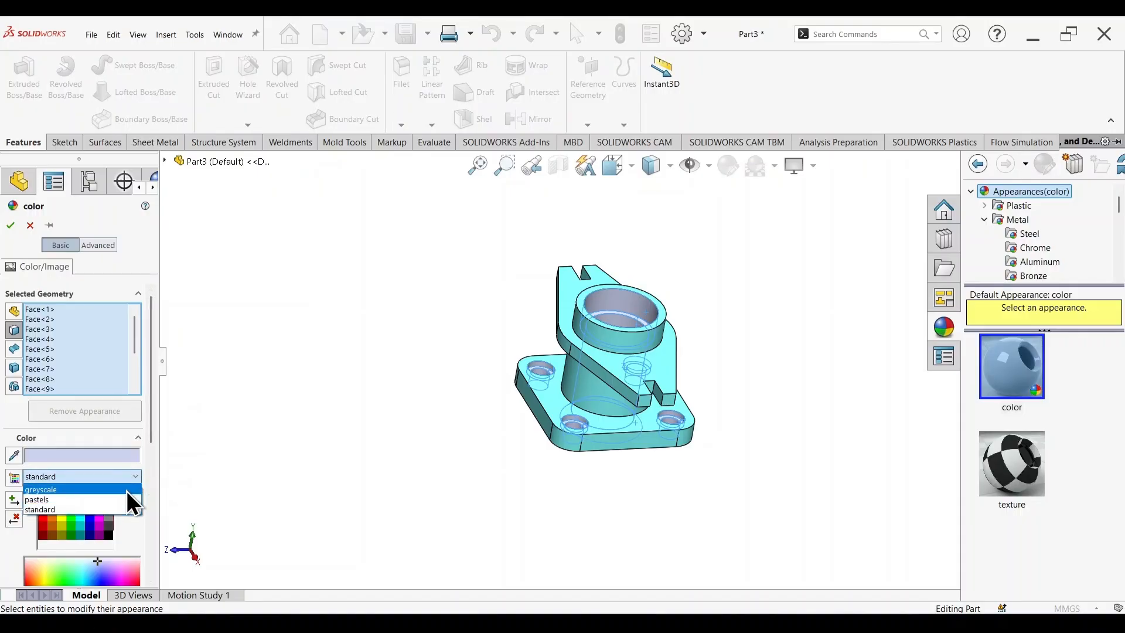
pyautogui.click(125, 490)
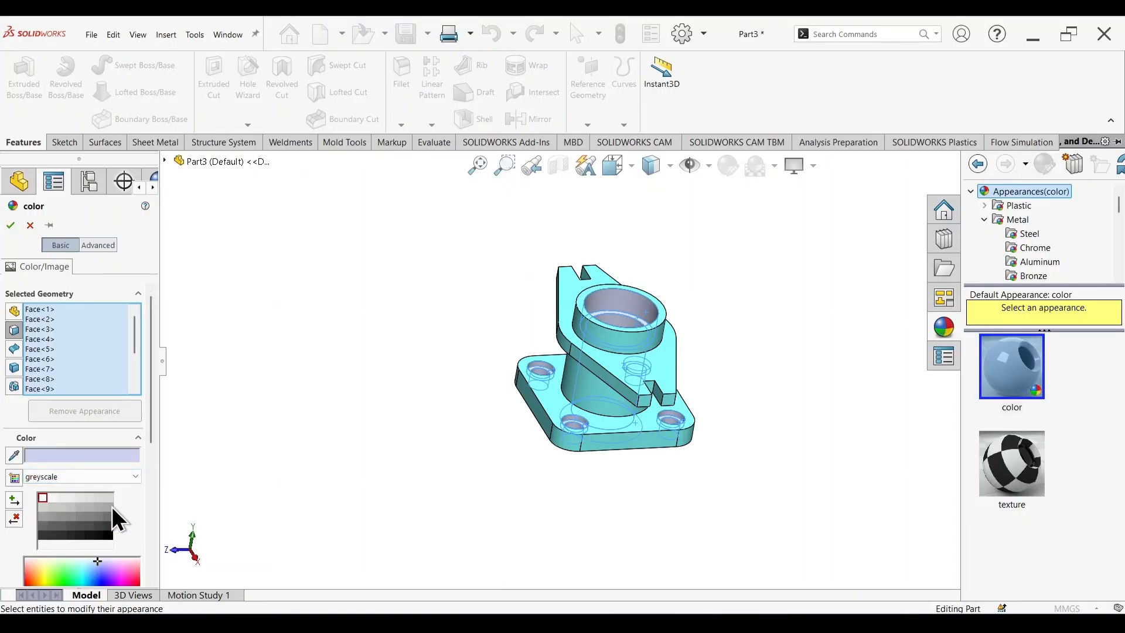
pyautogui.click(80, 498)
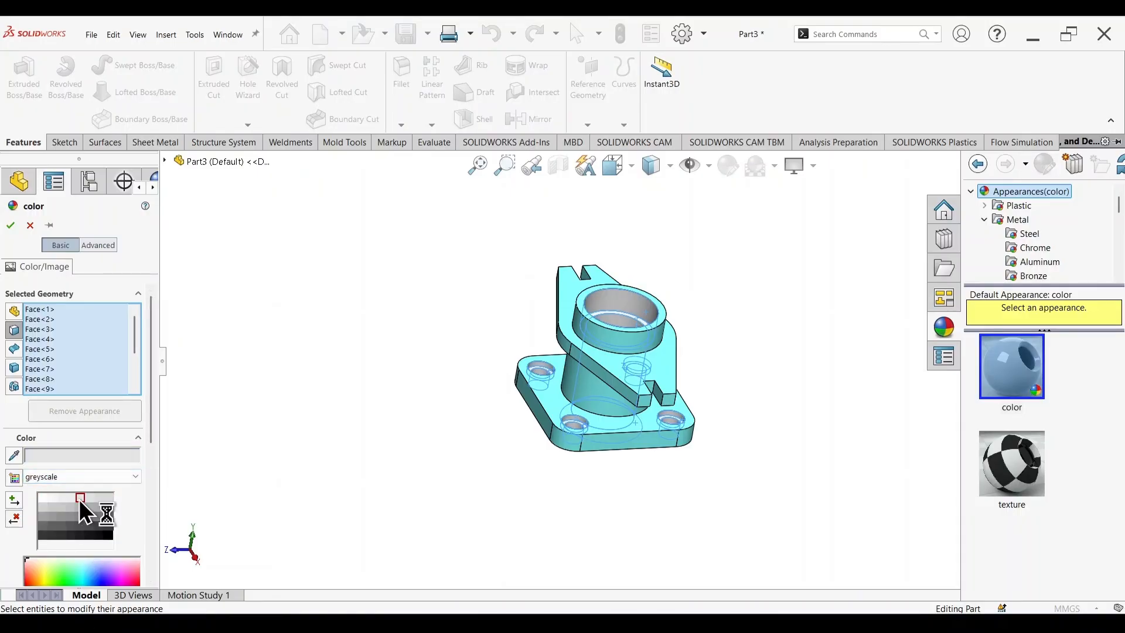
pyautogui.click(11, 226)
# - Calculate the part's mass properties and read its mass in grams
pyautogui.moveTo(786, 486); pyautogui.dragTo(710, 440, button='middle')
pyautogui.click(441, 142)
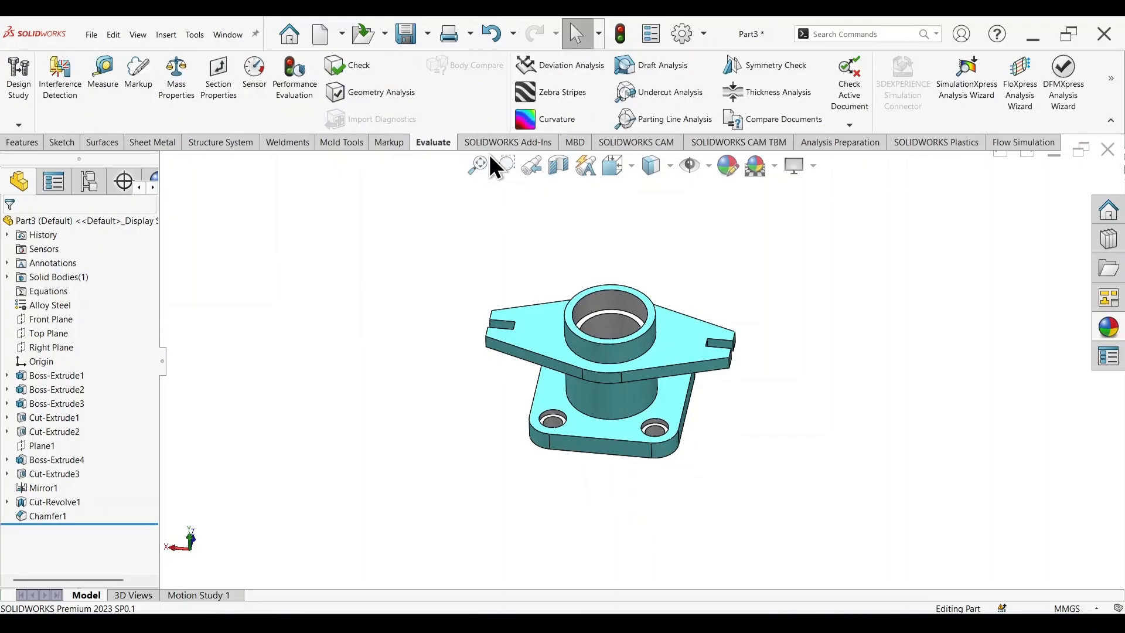
pyautogui.click(189, 75)
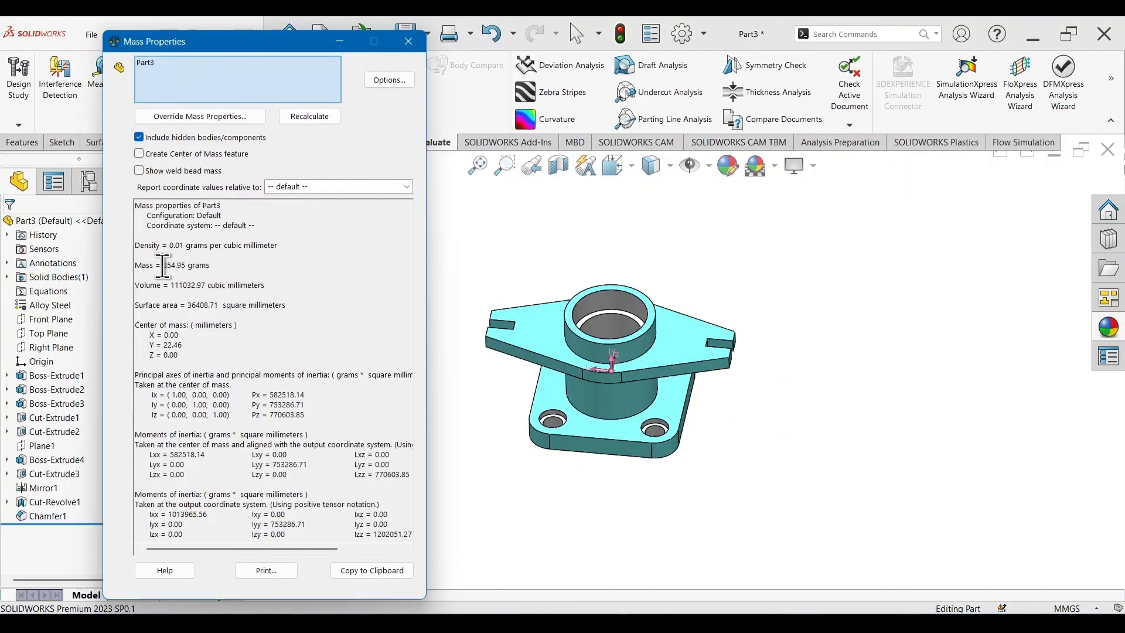
pyautogui.moveTo(164, 265); pyautogui.dragTo(237, 263)
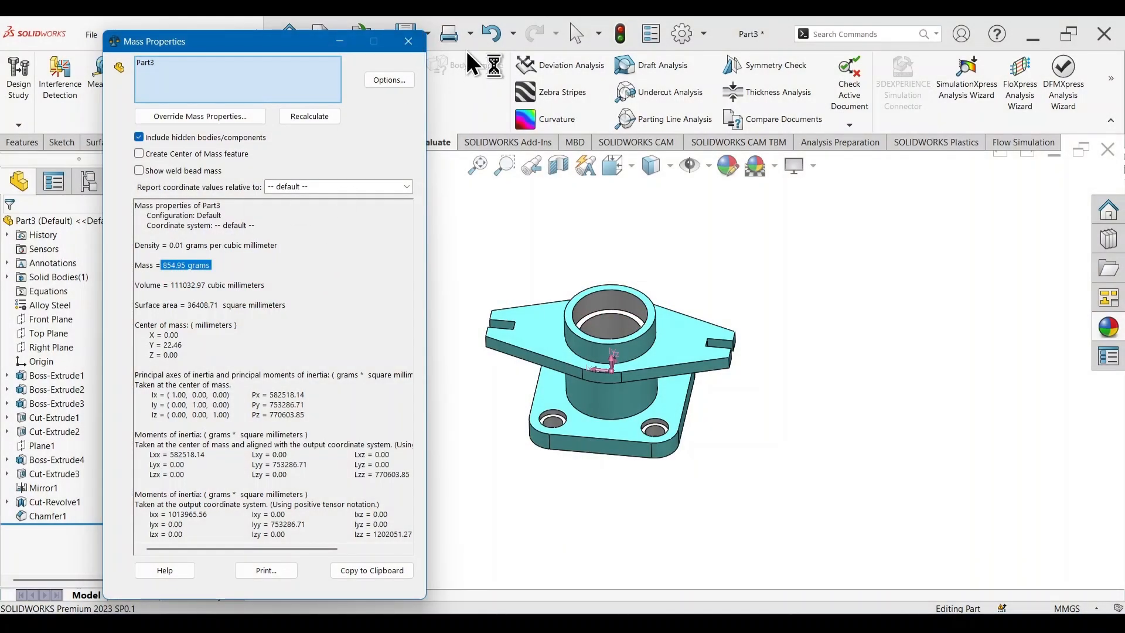
pyautogui.click(408, 41)
# - Turn on the Perspective view display and inspect the finished part from several angles
pyautogui.click(810, 166)
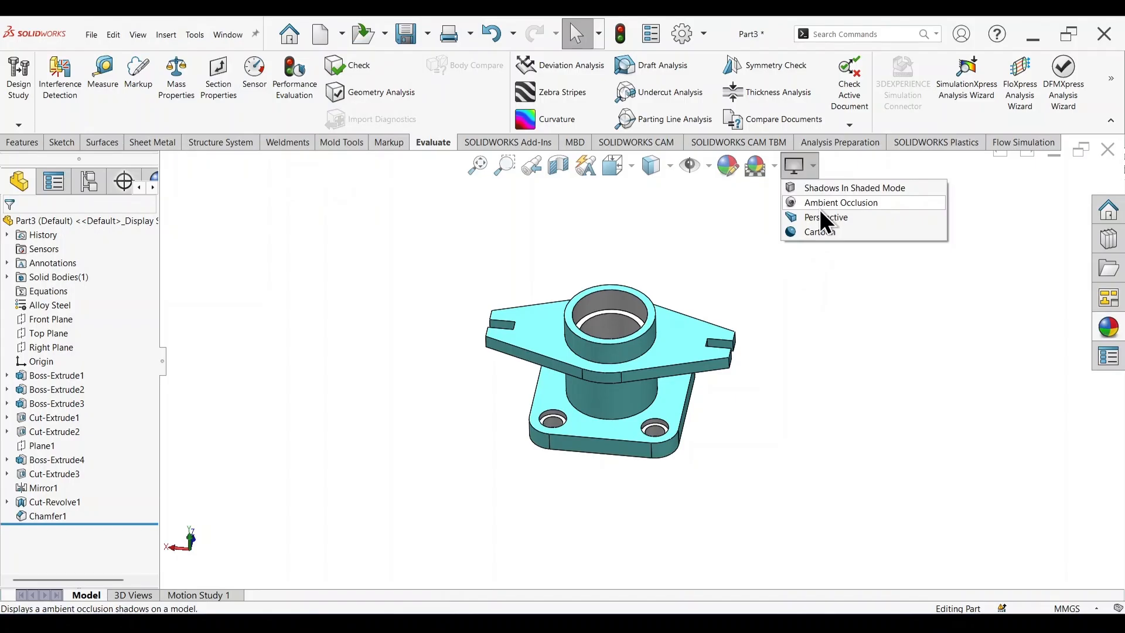
pyautogui.click(820, 216)
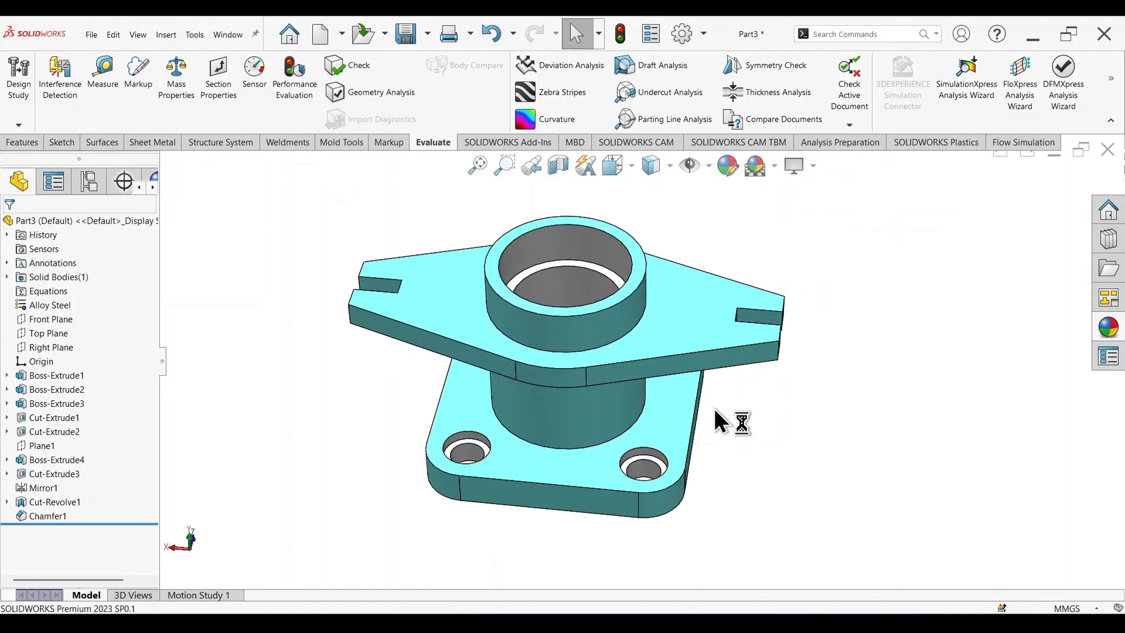
pyautogui.moveTo(758, 468); pyautogui.dragTo(597, 468, button='middle')
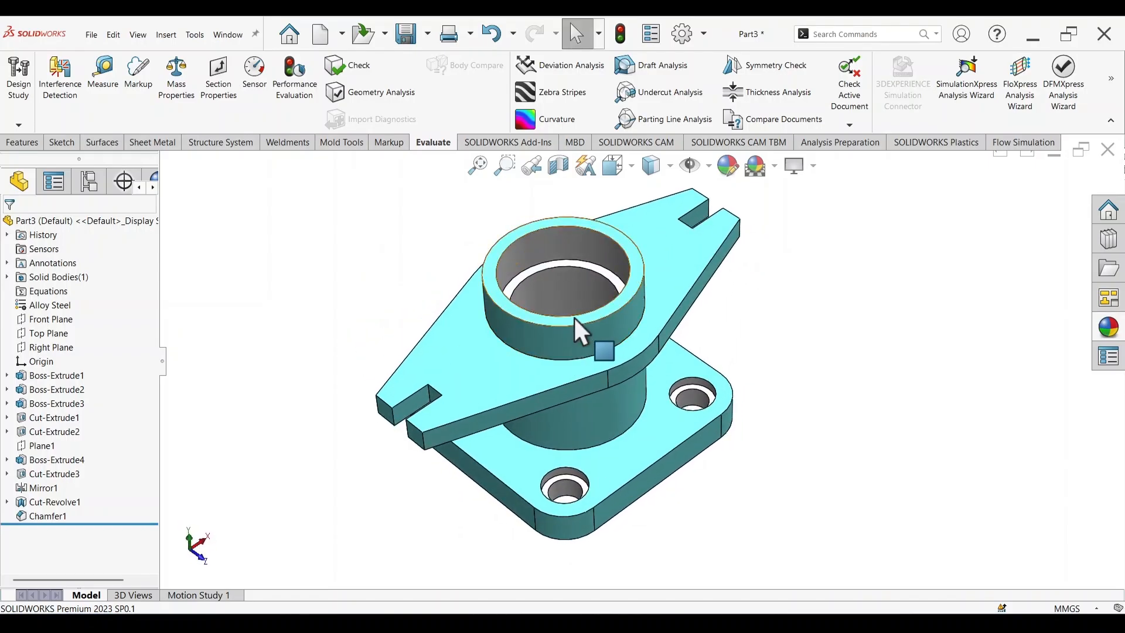
pyautogui.scroll(-3, 574, 318)
pyautogui.scroll(4, 595, 293)
pyautogui.scroll(-5, 613, 313)
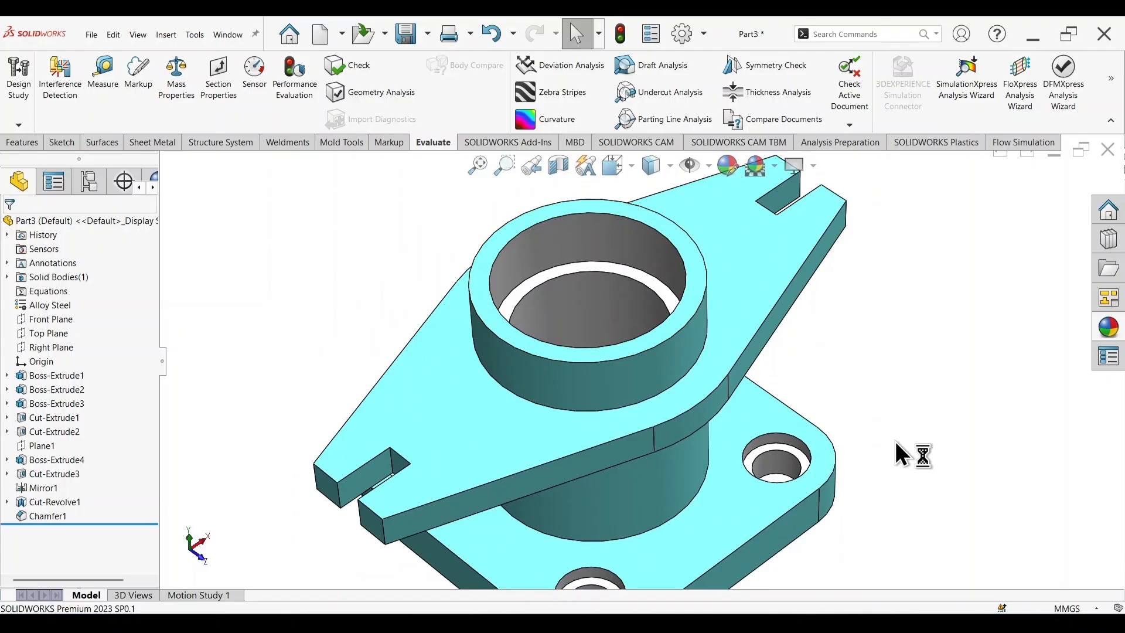
pyautogui.moveTo(909, 388); pyautogui.dragTo(911, 326, button='middle')
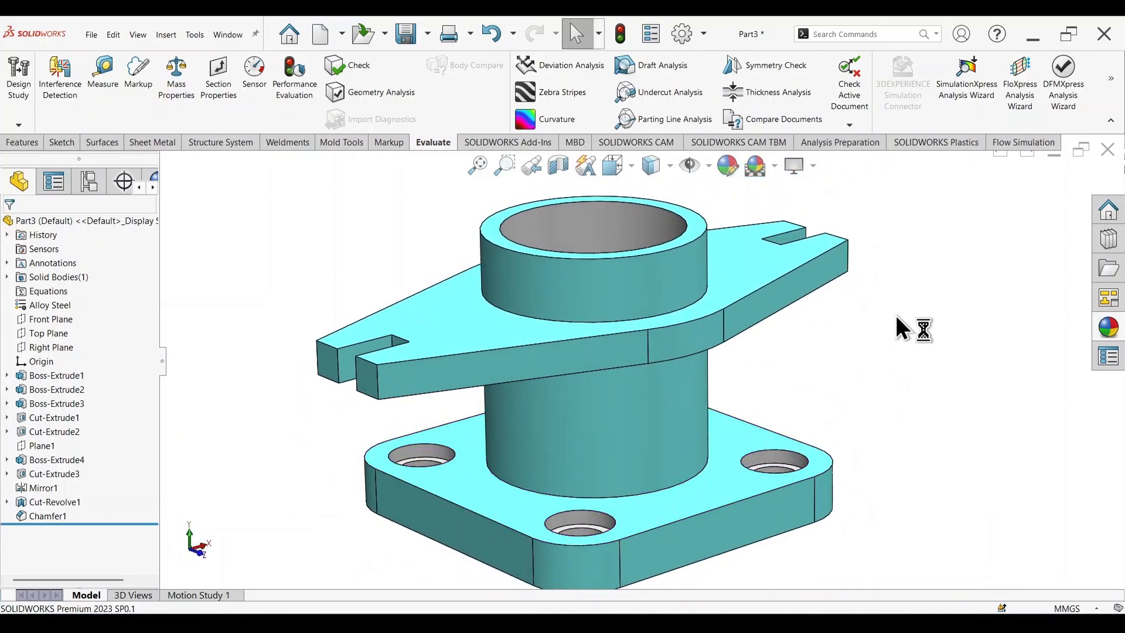